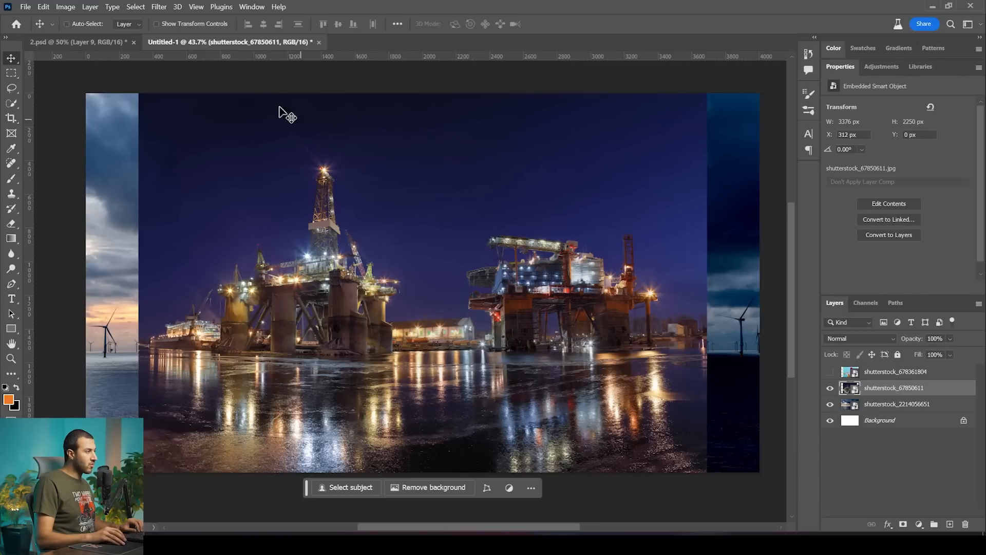
- Start a Color Range selection on the oil rig photo by sampling the dark night sky above the rigs
{"action": "scroll", "coordinate": [469, 263], "scroll_direction": "up", "scroll_amount": 5}
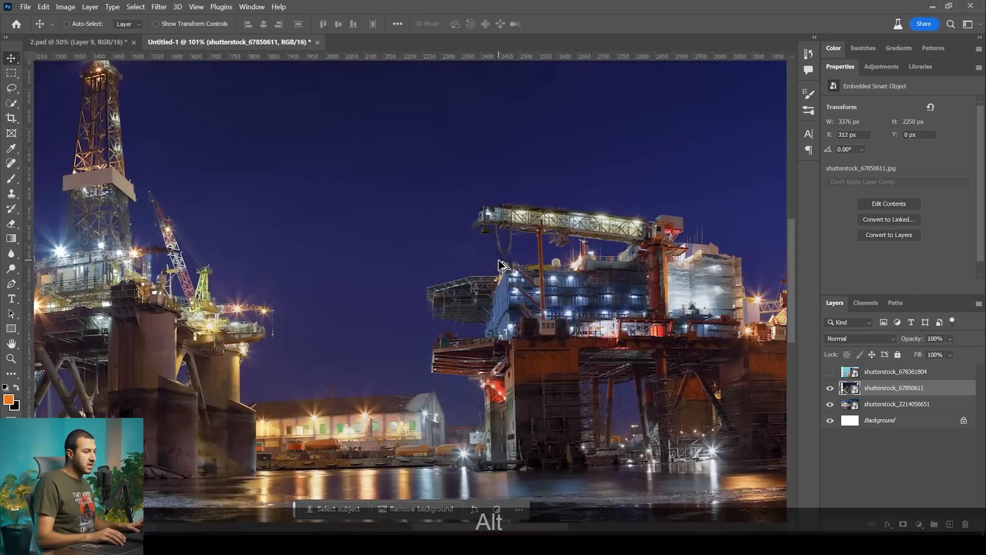
{"action": "scroll", "coordinate": [485, 288], "scroll_direction": "up", "scroll_amount": 2}
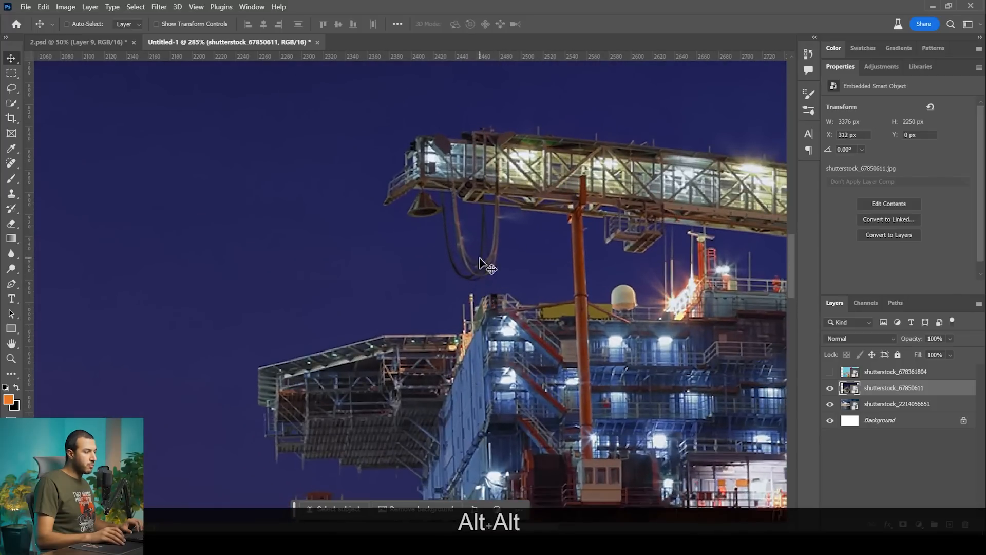
{"action": "scroll", "coordinate": [480, 246], "scroll_direction": "down", "scroll_amount": 3}
{"action": "scroll", "coordinate": [448, 270], "scroll_direction": "down", "scroll_amount": 15}
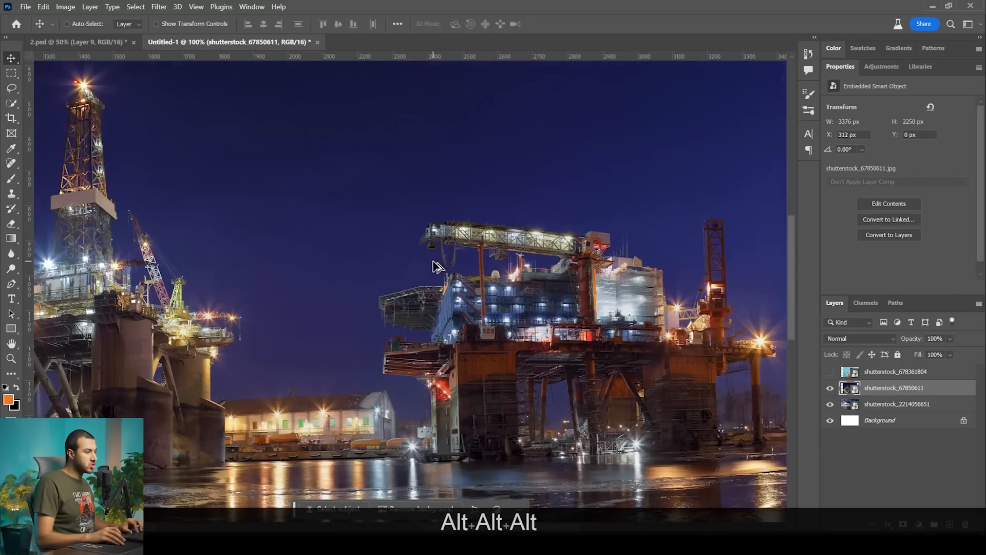
{"action": "key", "text": "space"}
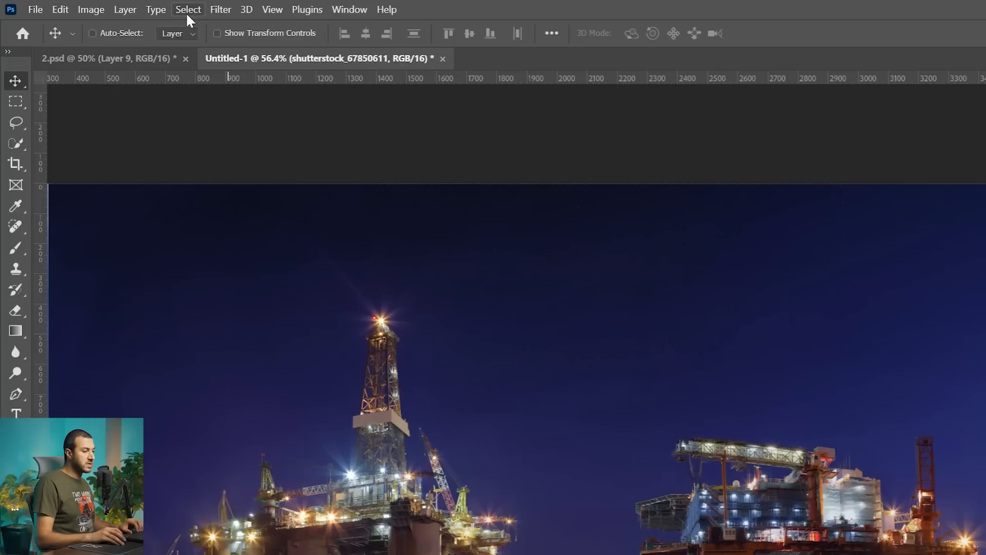
{"action": "left_click", "coordinate": [134, 6]}
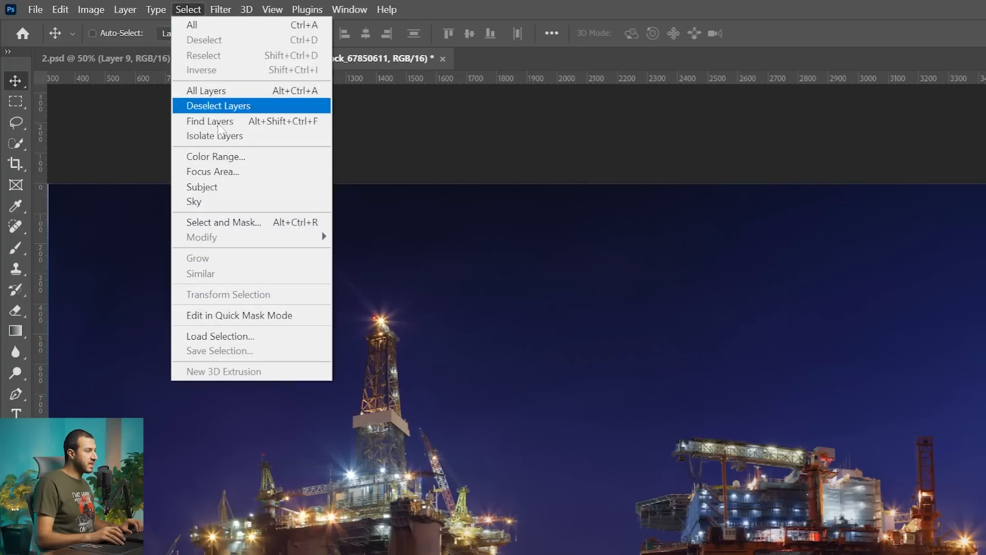
{"action": "left_click", "coordinate": [226, 157]}
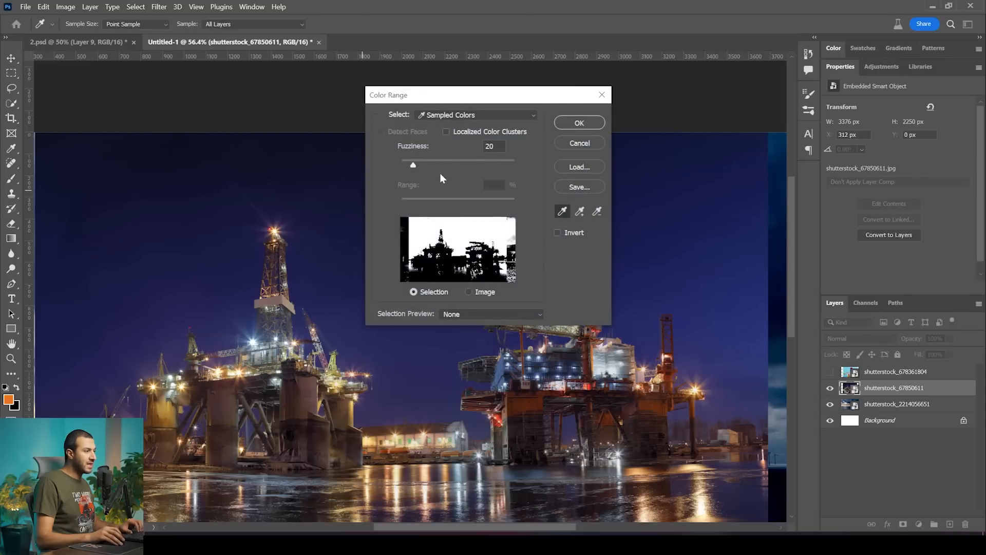
{"action": "left_click", "coordinate": [323, 172]}
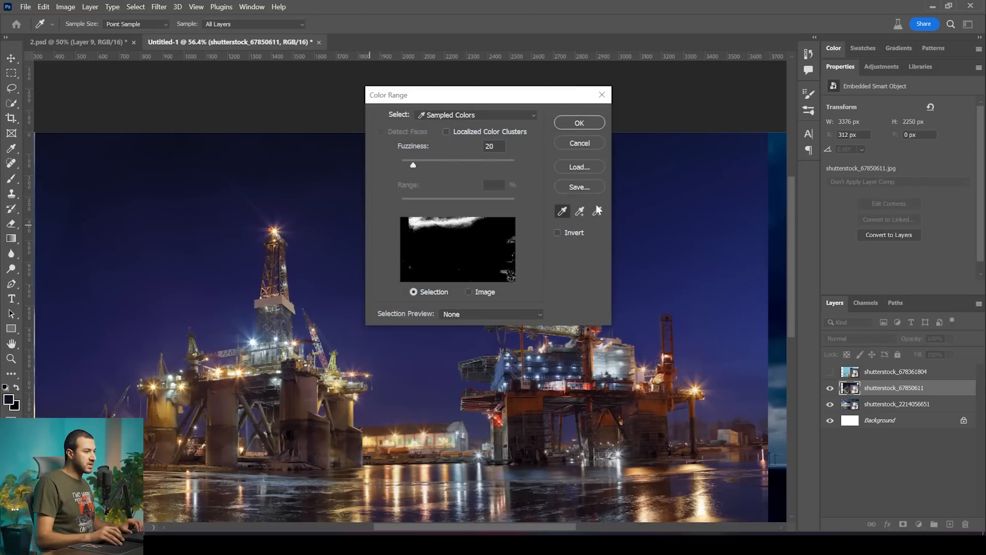
- Add more blue sky tones around both rigs to the sampled colors at fuzziness 20, and apply the selection
{"action": "left_click", "coordinate": [581, 211]}
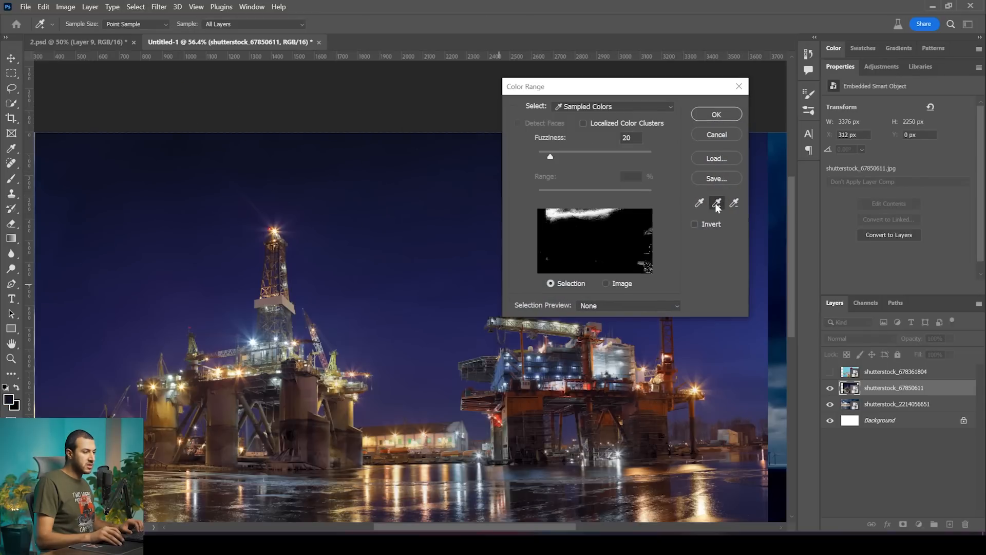
{"action": "left_click", "coordinate": [402, 276]}
{"action": "left_click", "coordinate": [399, 323]}
{"action": "left_click", "coordinate": [412, 390]}
{"action": "left_click", "coordinate": [372, 403]}
{"action": "left_click", "coordinate": [700, 360]}
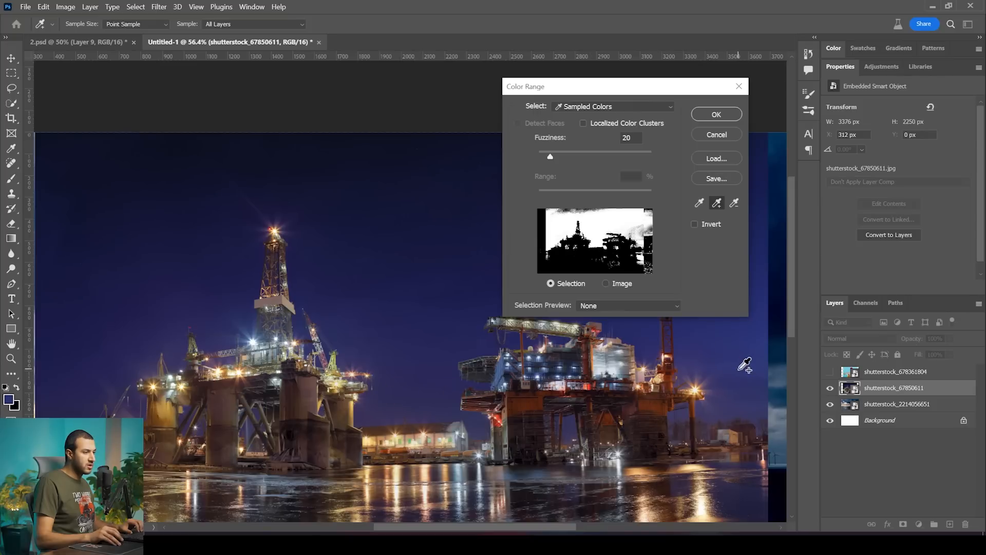
{"action": "left_click", "coordinate": [739, 399]}
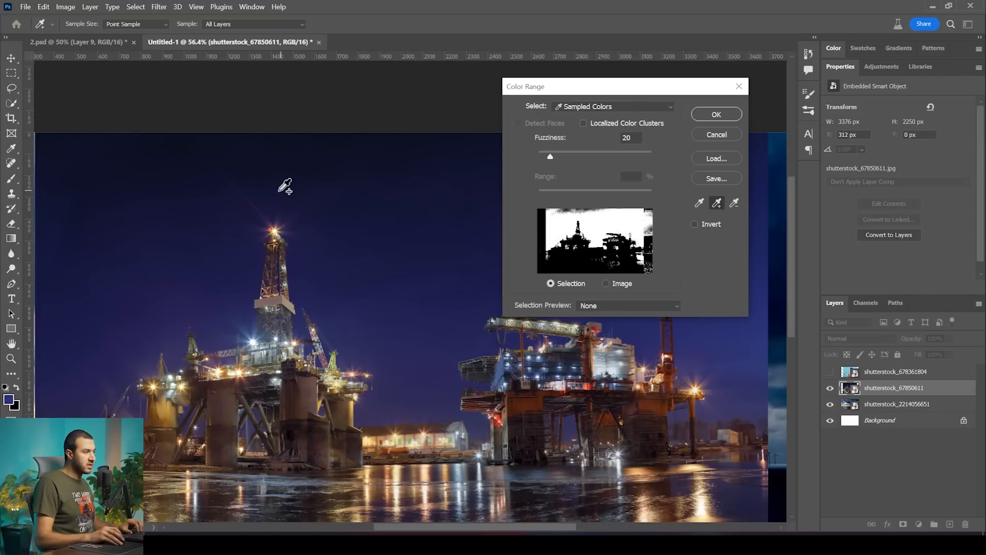
{"action": "left_click", "coordinate": [232, 157]}
{"action": "left_click", "coordinate": [712, 120]}
- Create a layer mask on the oil rig photo from the sky selection and invert it to hide the sky
{"action": "left_click_drag", "start_coordinate": [365, 350], "coordinate": [395, 352]}
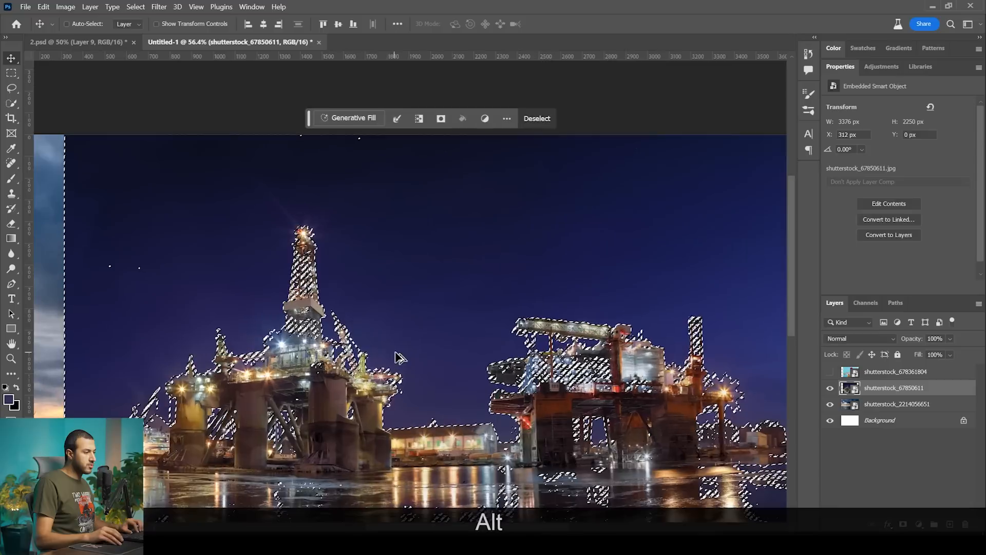
{"action": "scroll", "coordinate": [395, 352], "scroll_direction": "down", "scroll_amount": 5}
{"action": "left_click_drag", "start_coordinate": [517, 348], "coordinate": [517, 342]}
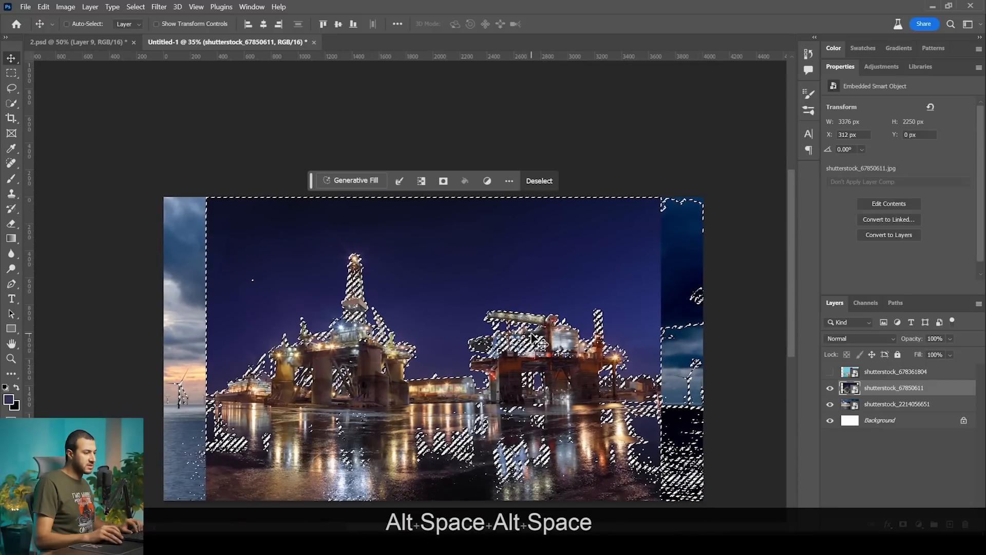
{"action": "left_click", "coordinate": [906, 524]}
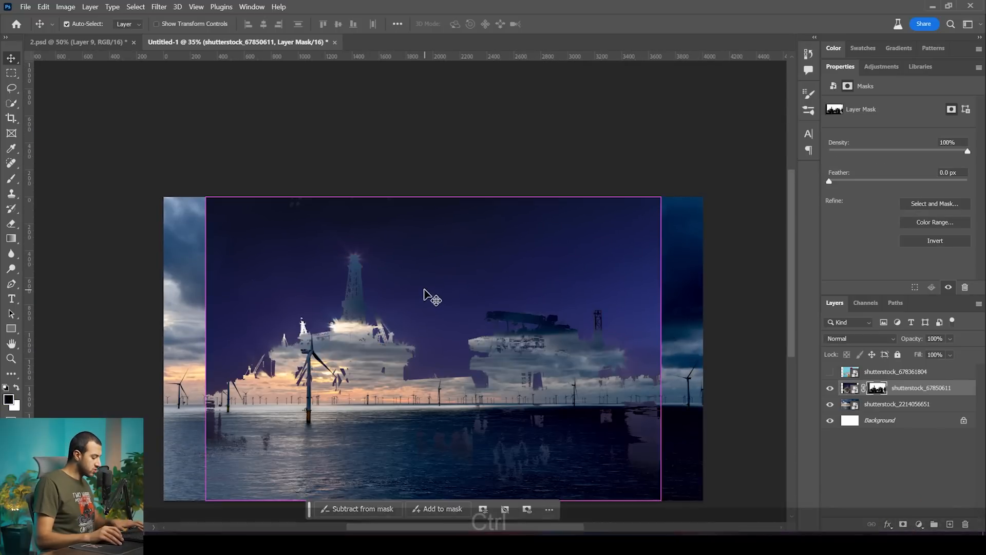
{"action": "key", "text": "ctrl+i"}
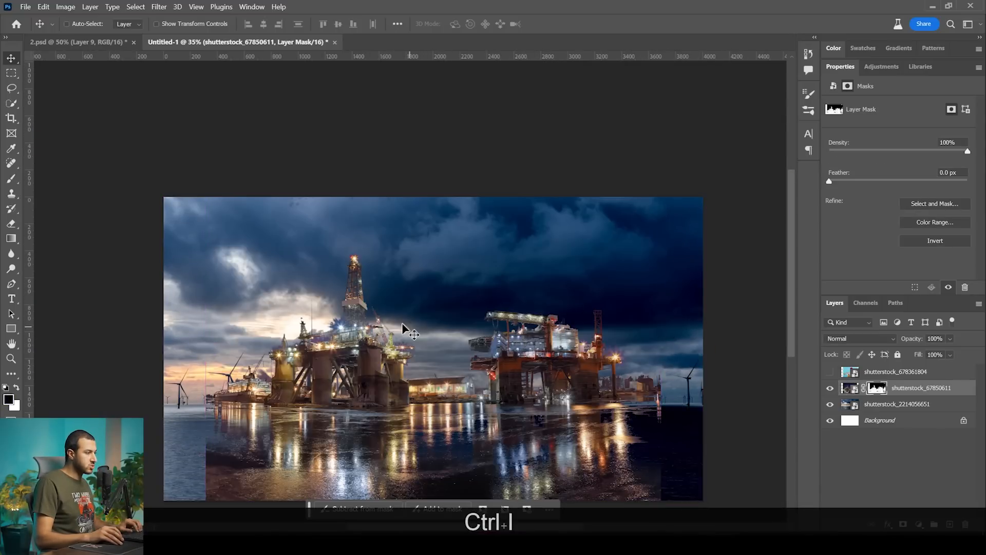
- Scale down the oil rig layer and place it on the right half of the sea, along the horizon
{"action": "key", "text": "v"}
{"action": "left_click_drag", "start_coordinate": [540, 430], "coordinate": [576, 441]}
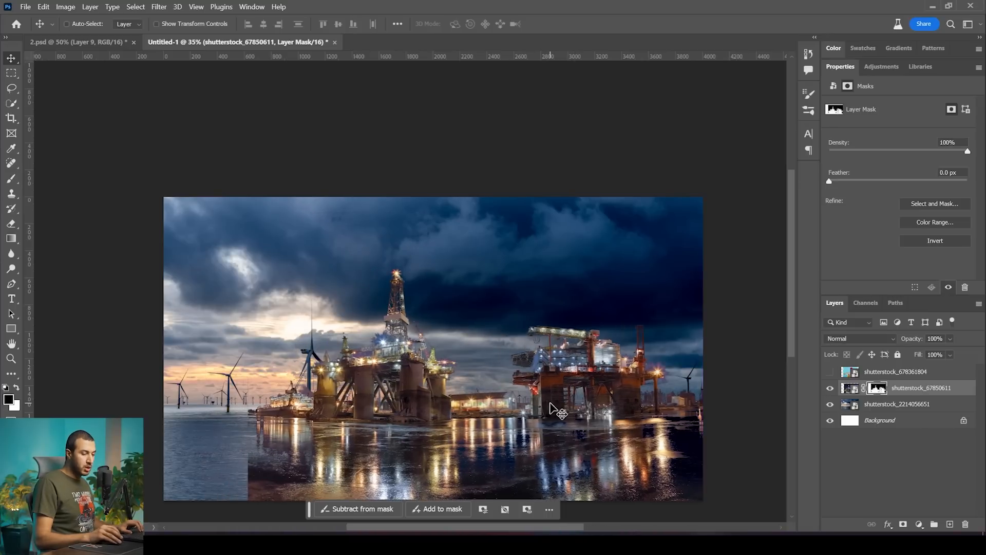
{"action": "key", "text": "ctrl+t"}
{"action": "left_click_drag", "start_coordinate": [265, 363], "coordinate": [359, 362]}
{"action": "left_click_drag", "start_coordinate": [481, 401], "coordinate": [530, 403]}
{"action": "key", "text": "Return"}
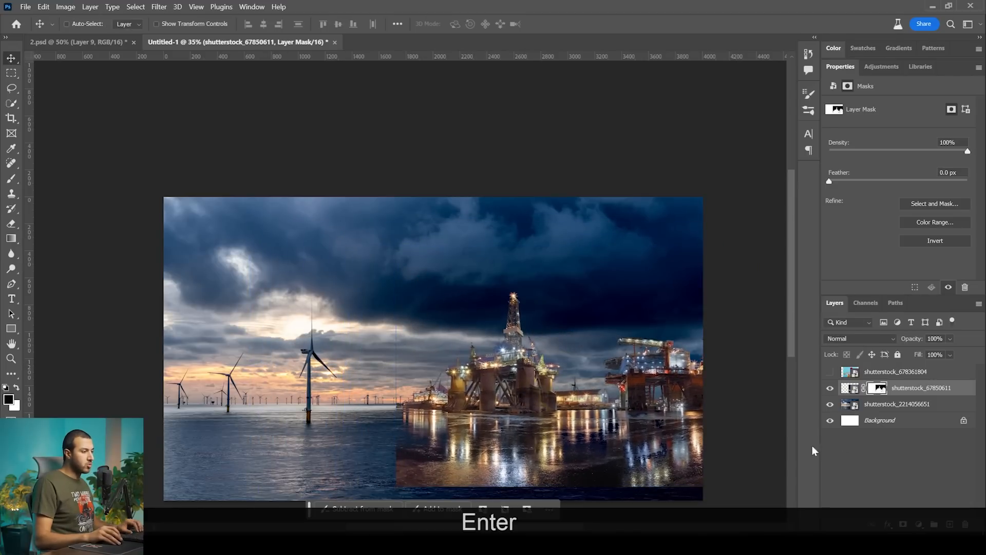
- Paint on the oil rig layer's mask with a large 600 px brush to hide its water and reflections
{"action": "key", "text": "b"}
{"action": "mouse_move", "coordinate": [325, 457]}
{"action": "left_mouse_down"}
{"action": "mouse_move", "coordinate": [698, 445]}
{"action": "mouse_move", "coordinate": [356, 439]}
{"action": "mouse_move", "coordinate": [704, 438]}
{"action": "mouse_move", "coordinate": [285, 445]}
{"action": "mouse_move", "coordinate": [574, 444]}
{"action": "mouse_move", "coordinate": [297, 405]}
{"action": "mouse_move", "coordinate": [471, 436]}
{"action": "mouse_move", "coordinate": [603, 438]}
{"action": "left_mouse_up"}
{"action": "key", "text": "bracketright"}
{"action": "key", "text": "bracketright"}
{"action": "key", "text": "bracketright"}
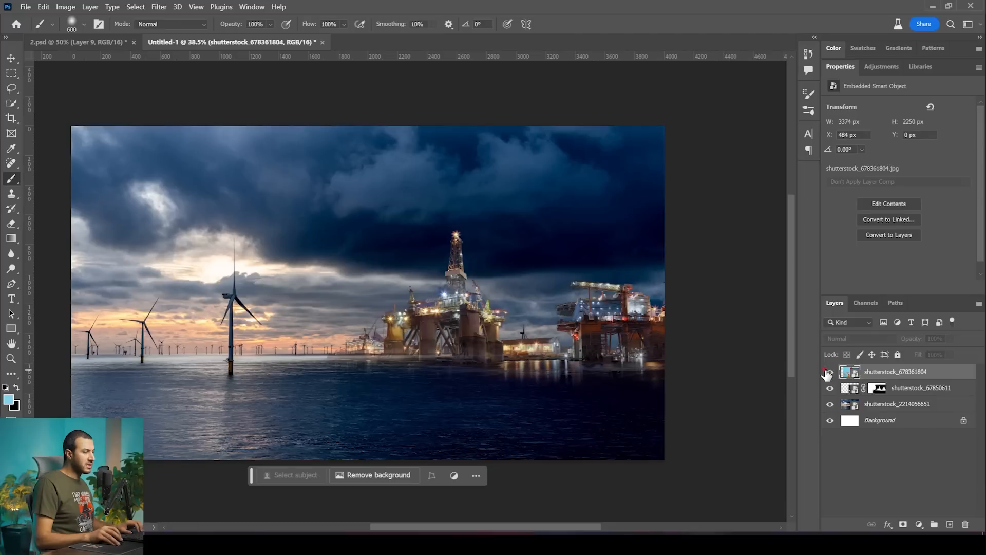
- Show the photo of the man holding a fish and sample its light blue background with Color Range
{"action": "left_click", "coordinate": [830, 371]}
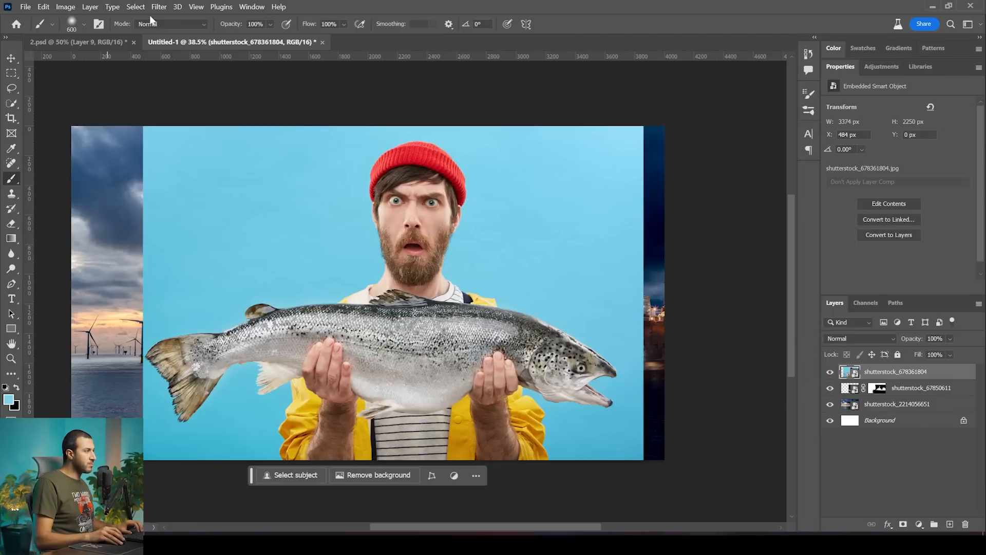
{"action": "left_click", "coordinate": [126, 7]}
{"action": "left_click", "coordinate": [156, 118]}
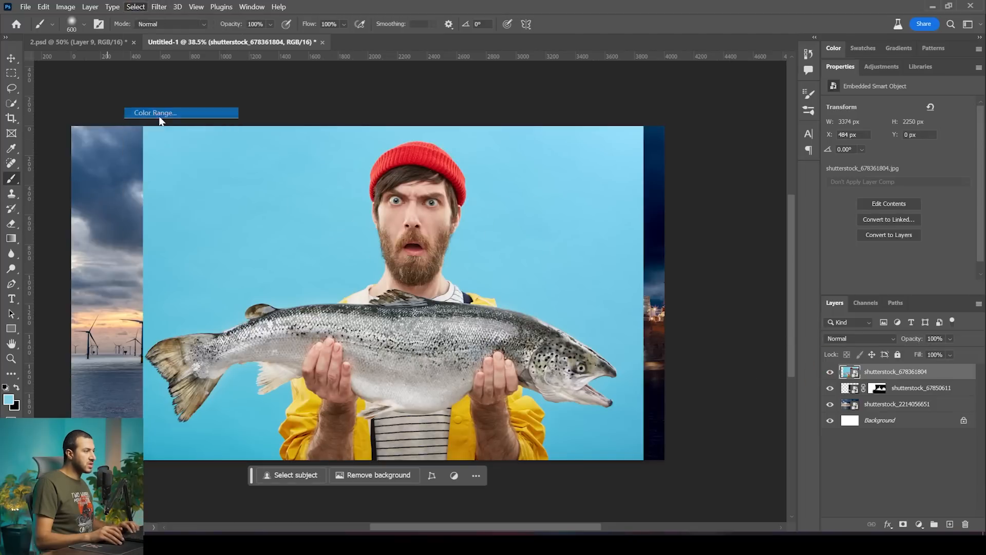
{"action": "left_click", "coordinate": [284, 195]}
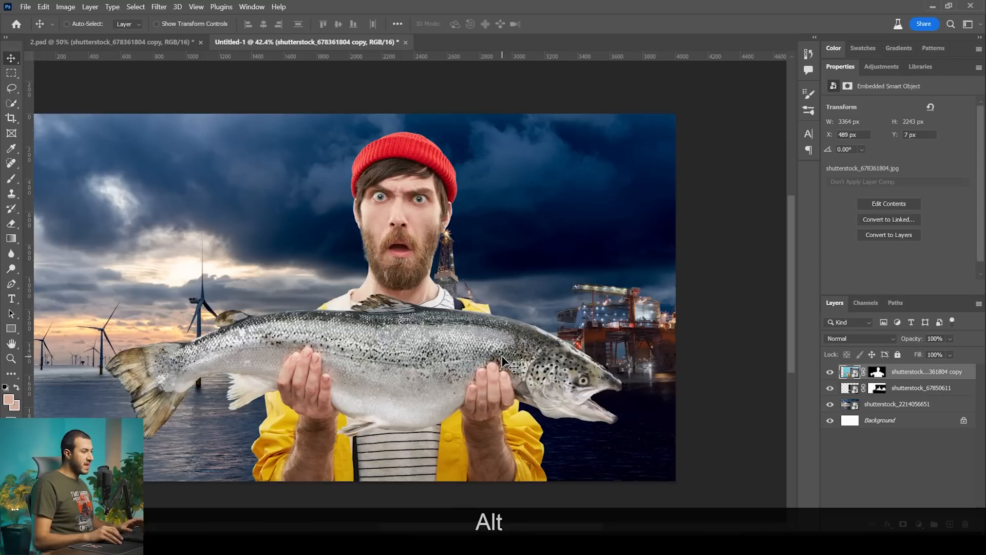
- Move the cut-out man with the fish left to X 253 px, nearer the middle of the composition
{"action": "left_click_drag", "start_coordinate": [503, 362], "coordinate": [464, 341]}
{"action": "scroll", "coordinate": [464, 356], "scroll_direction": "down", "scroll_amount": 6}
{"action": "scroll", "coordinate": [468, 358], "scroll_direction": "up", "scroll_amount": 1}
{"action": "scroll", "coordinate": [468, 357], "scroll_direction": "down", "scroll_amount": 2}
{"action": "key", "text": "alt"}
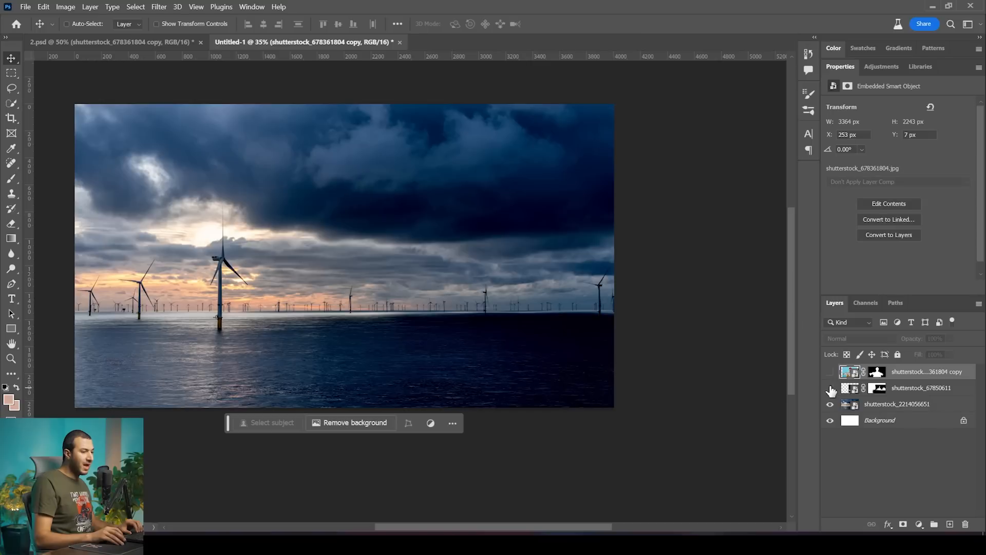
- Hide the fisherman and oil rig layers so only the wind farm background is shown
{"action": "left_click", "coordinate": [830, 371]}
{"action": "left_click", "coordinate": [830, 388]}
{"action": "left_click", "coordinate": [830, 372]}
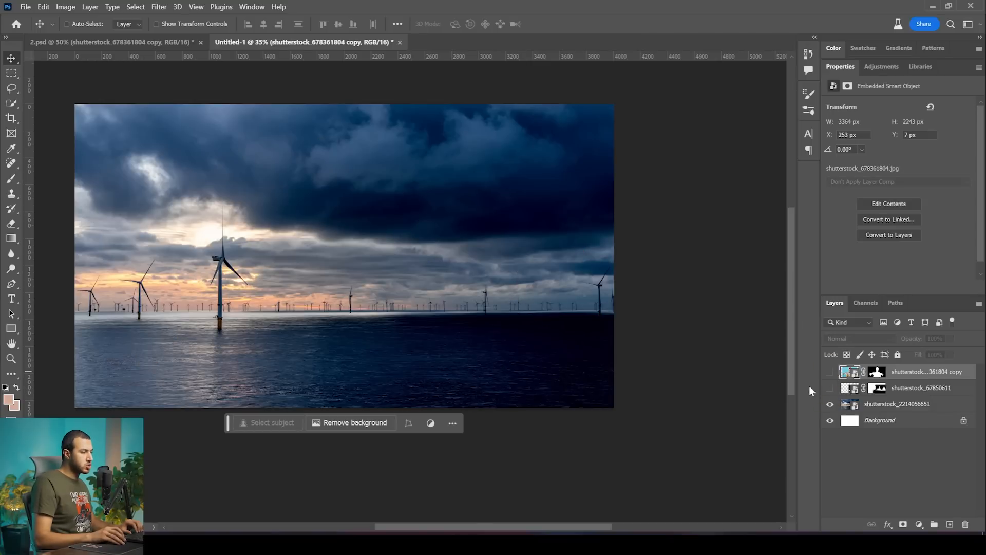
{"action": "scroll", "coordinate": [430, 258], "scroll_direction": "up", "scroll_amount": 1}
{"action": "left_click_drag", "start_coordinate": [409, 257], "coordinate": [478, 278]}
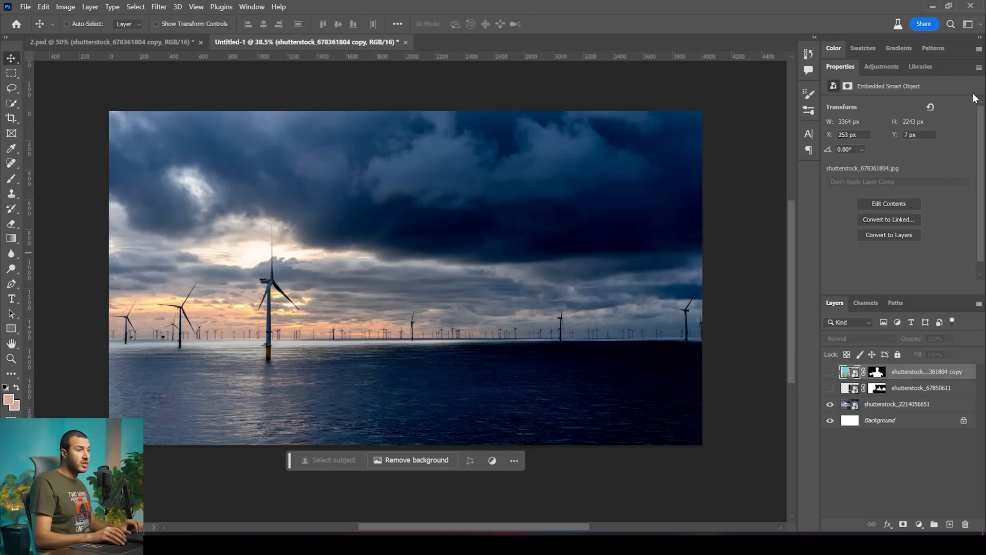
- Add a Selective Color adjustment layer and place it directly above the wind farm photo
{"action": "left_click", "coordinate": [891, 67]}
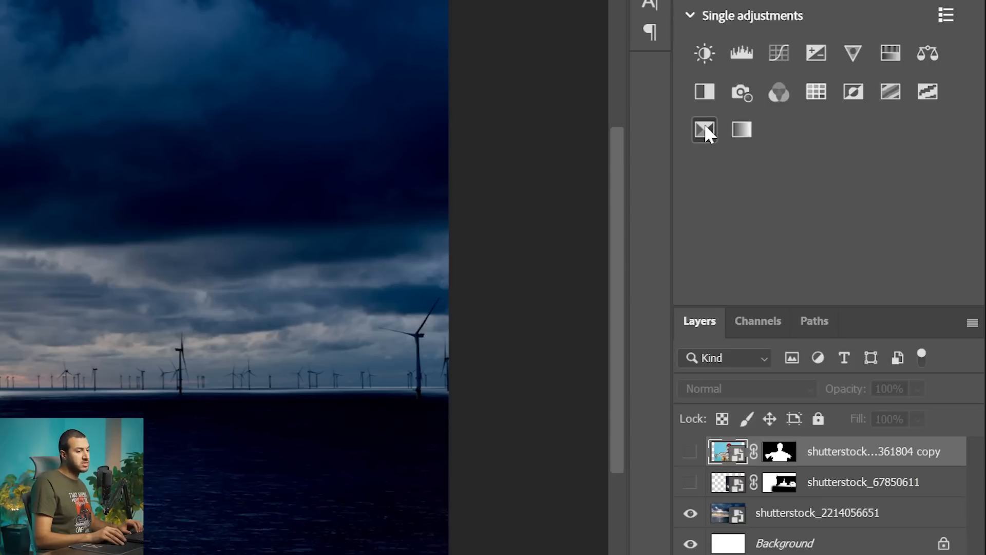
{"action": "left_click", "coordinate": [704, 129]}
{"action": "left_click_drag", "start_coordinate": [849, 451], "coordinate": [848, 551]}
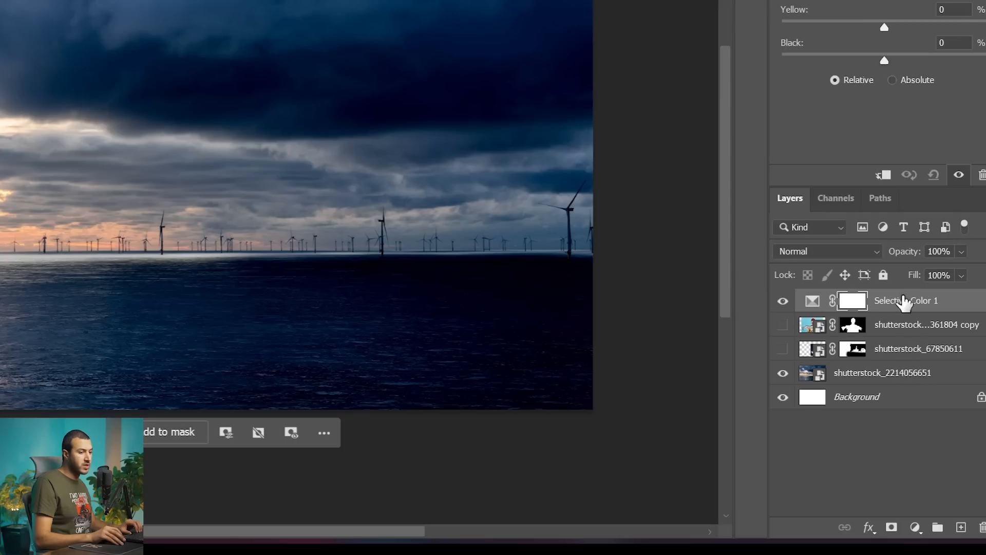
- Group the Selective Color adjustment with the wind farm photo as "bg" and clip the adjustment to the photo
{"action": "left_click", "coordinate": [907, 375], "text": "shift"}
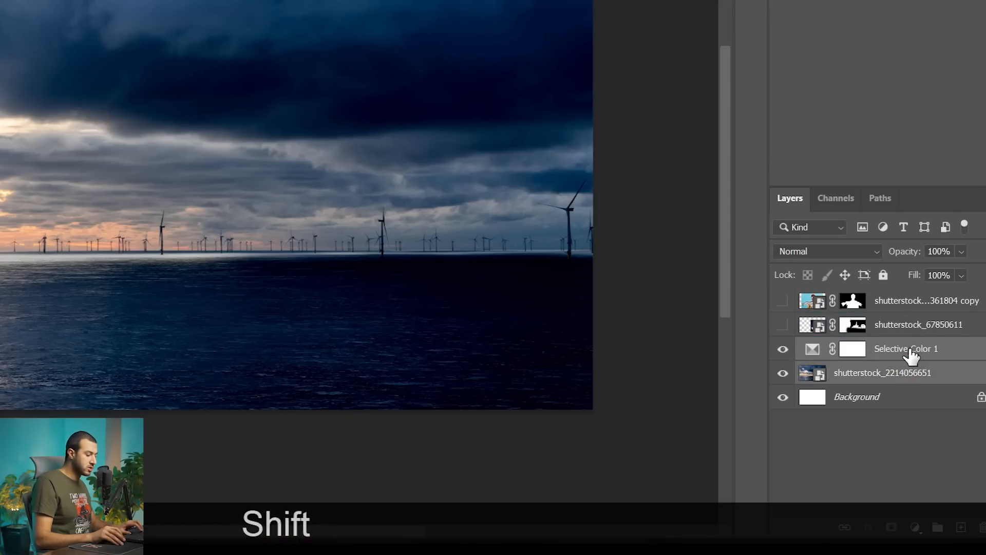
{"action": "key", "text": "ctrl+shift+g"}
{"action": "double_click", "coordinate": [846, 347]}
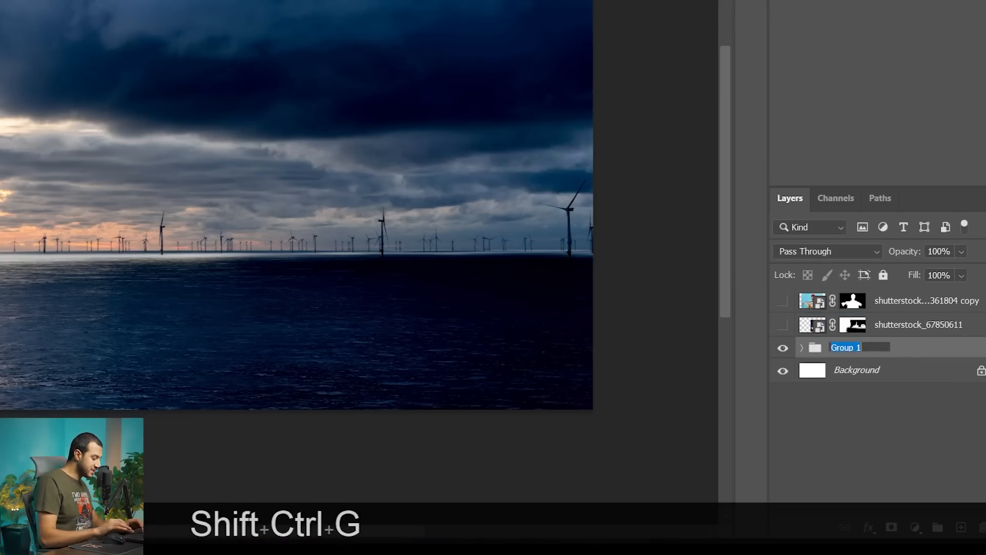
{"action": "type", "text": "bg"}
{"action": "key", "text": "Return"}
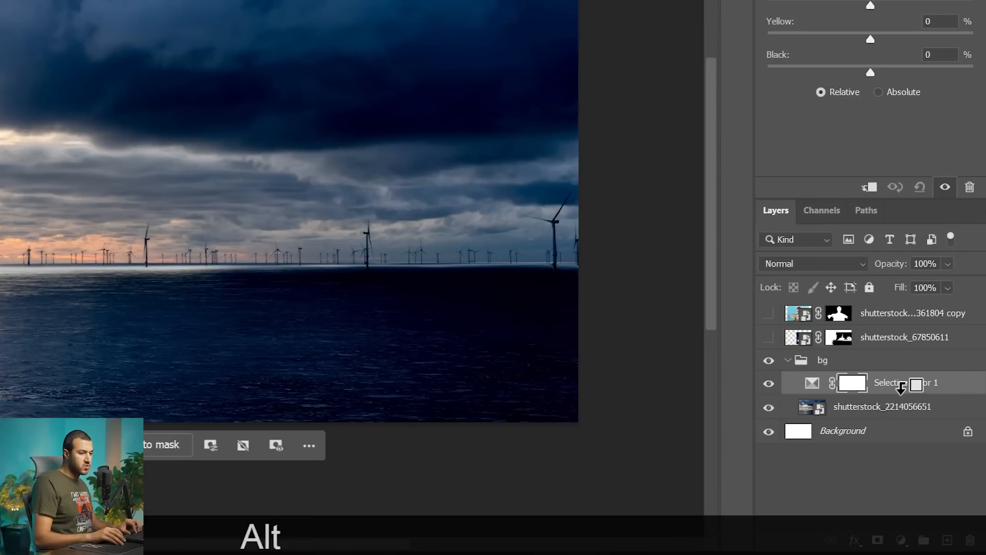
{"action": "left_click", "coordinate": [900, 392], "text": "alt"}
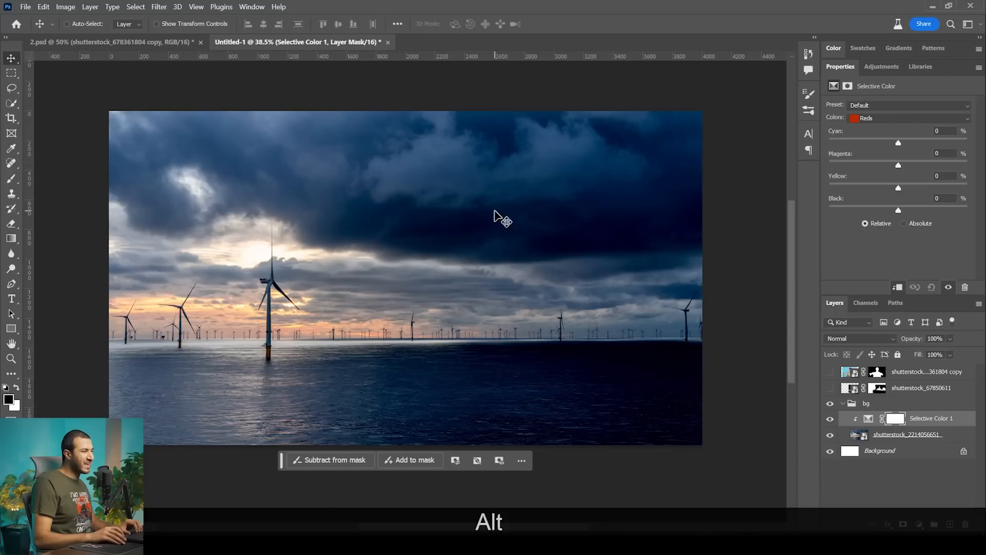
- Set Cyan to -65% for the Whites in the Selective Color adjustment
{"action": "left_click", "coordinate": [884, 120]}
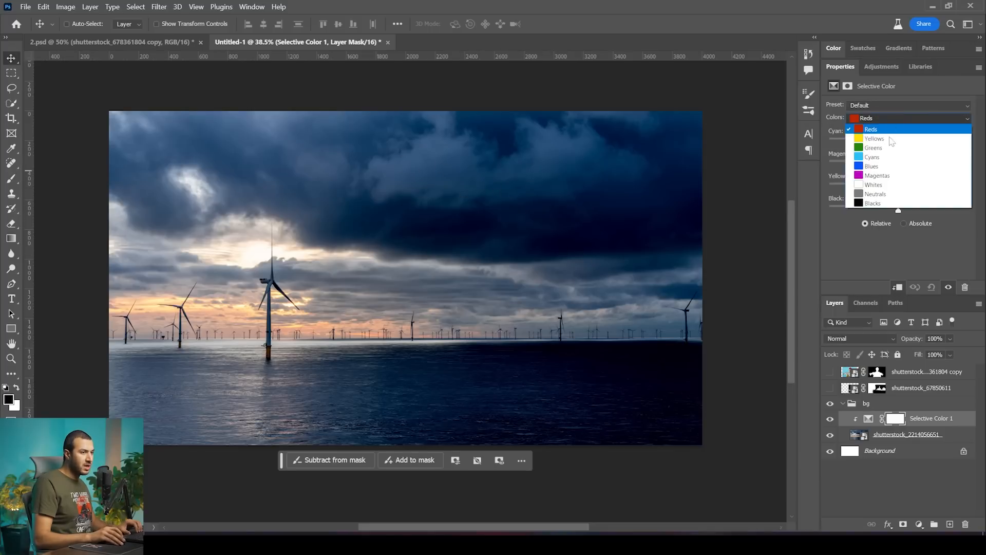
{"action": "left_click", "coordinate": [873, 184]}
{"action": "scroll", "coordinate": [264, 243], "scroll_direction": "up", "scroll_amount": 3}
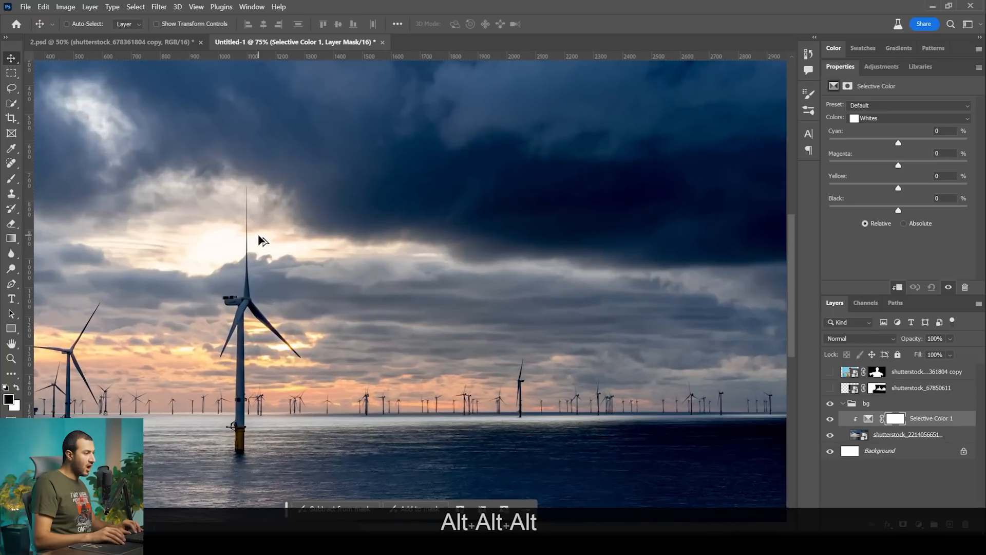
{"action": "scroll", "coordinate": [354, 226], "scroll_direction": "down", "scroll_amount": 3}
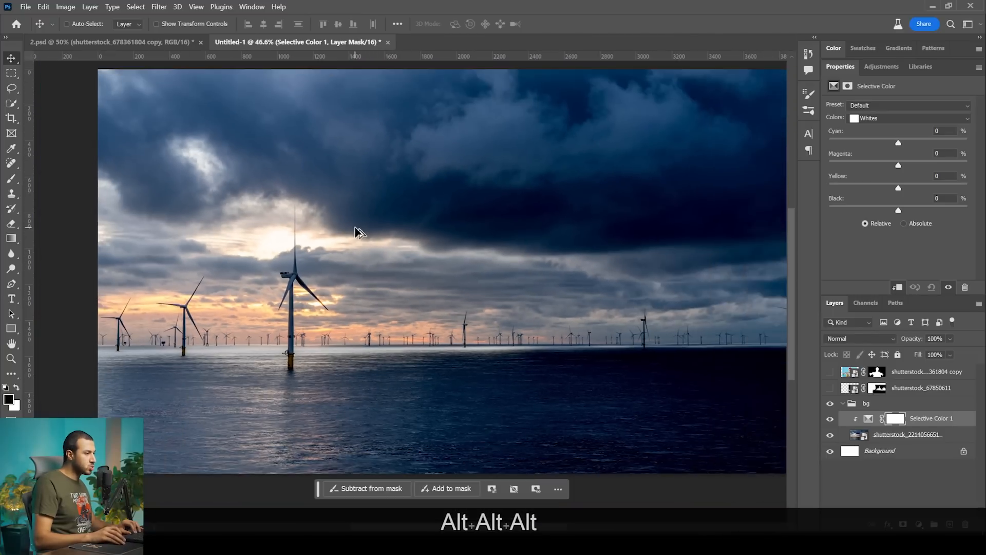
{"action": "key", "text": "space"}
{"action": "left_click_drag", "start_coordinate": [359, 259], "coordinate": [310, 314]}
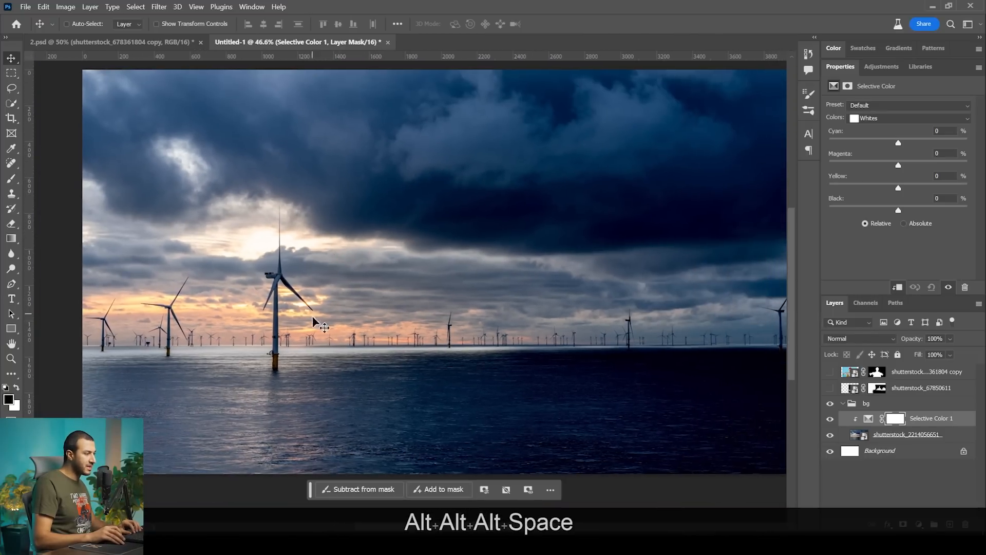
{"action": "key", "text": "ctrl+z"}
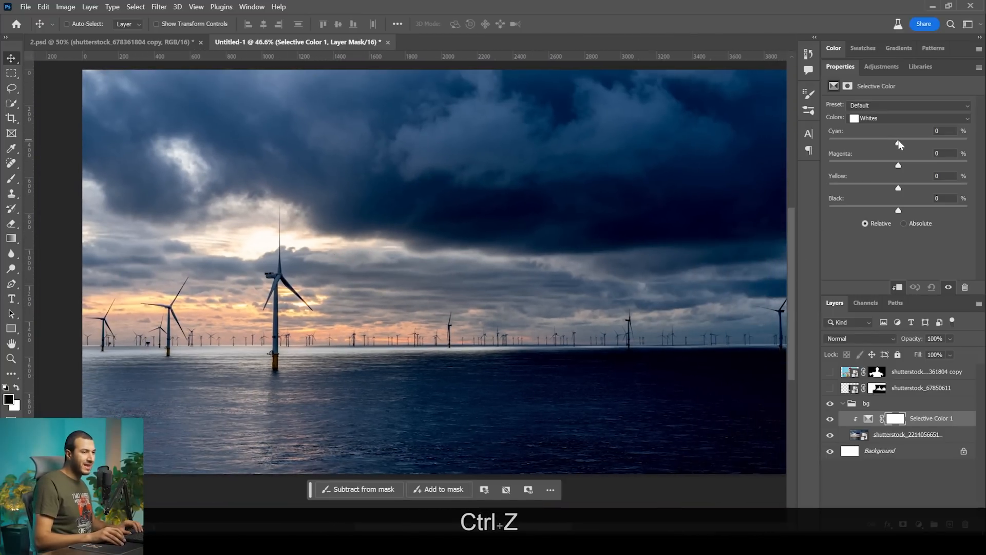
{"action": "left_click_drag", "start_coordinate": [867, 143], "coordinate": [853, 142]}
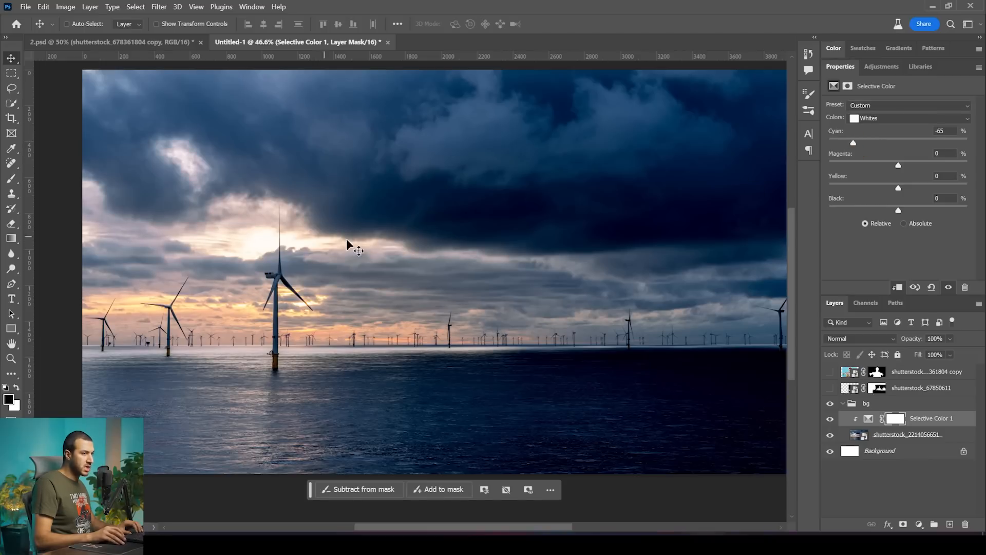
- Set Magenta to +10% and Yellow to +35% for the Whites in the Selective Color adjustment
{"action": "mouse_move", "coordinate": [917, 164]}
{"action": "left_mouse_down"}
{"action": "mouse_move", "coordinate": [932, 164]}
{"action": "mouse_move", "coordinate": [917, 171]}
{"action": "left_mouse_up"}
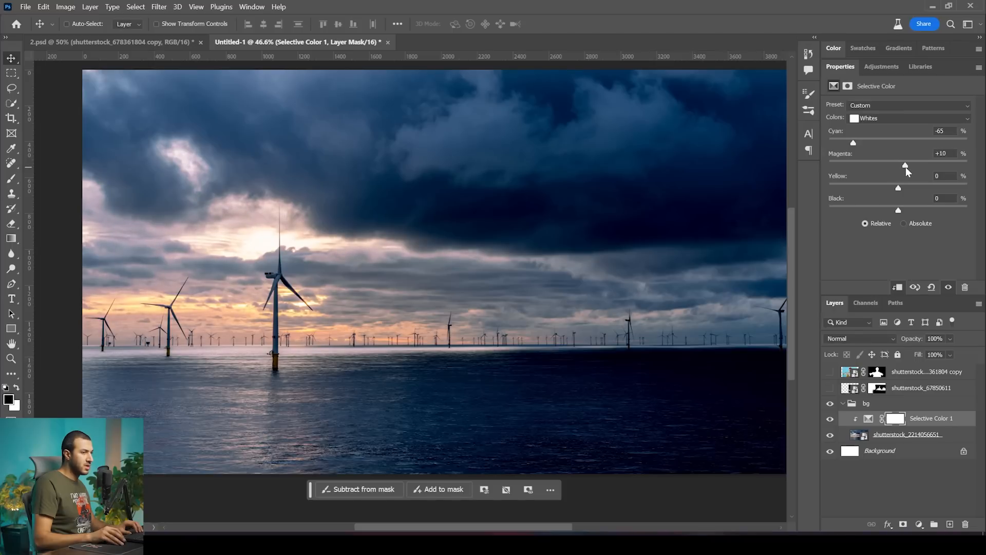
{"action": "left_click_drag", "start_coordinate": [898, 188], "coordinate": [922, 188]}
{"action": "left_click_drag", "start_coordinate": [437, 347], "coordinate": [416, 343]}
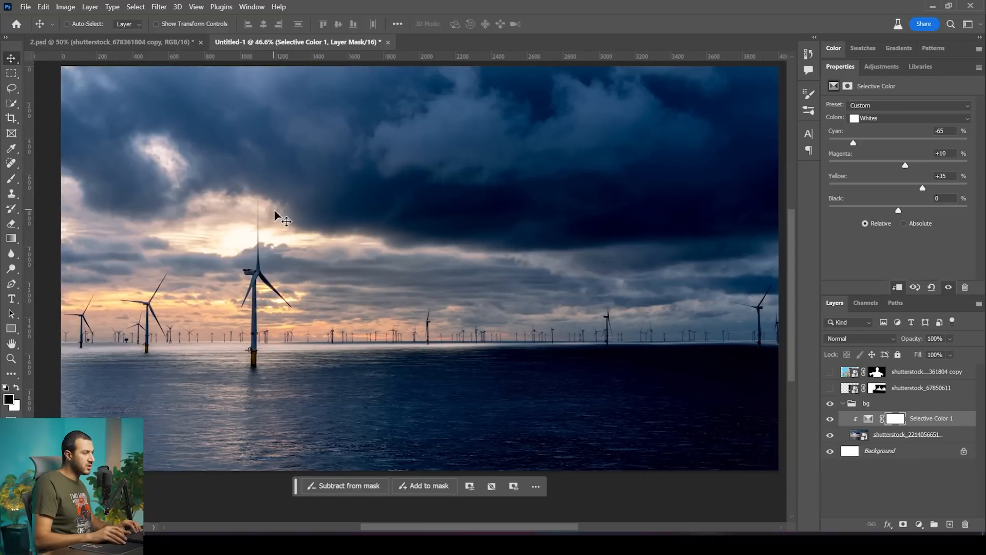
- Try Black at +60% for the Whites, and undo the change
{"action": "left_click_drag", "start_coordinate": [898, 211], "coordinate": [912, 215]}
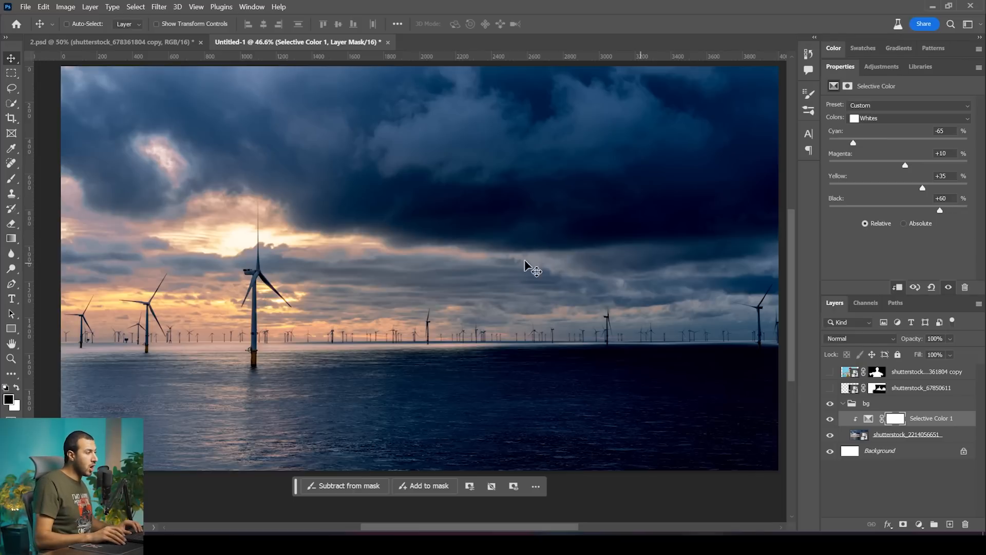
{"action": "key", "text": "ctrl+z"}
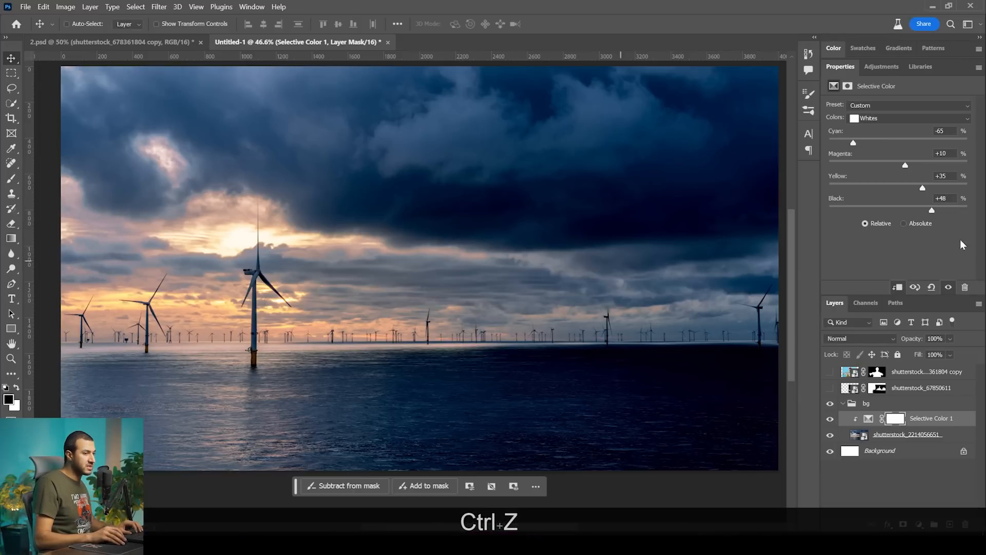
{"action": "key", "text": "ctrl+z"}
- Set Black to +38% for the Whites, judging the effect on the bright clouds around the sun
{"action": "scroll", "coordinate": [203, 229], "scroll_direction": "up", "scroll_amount": 2}
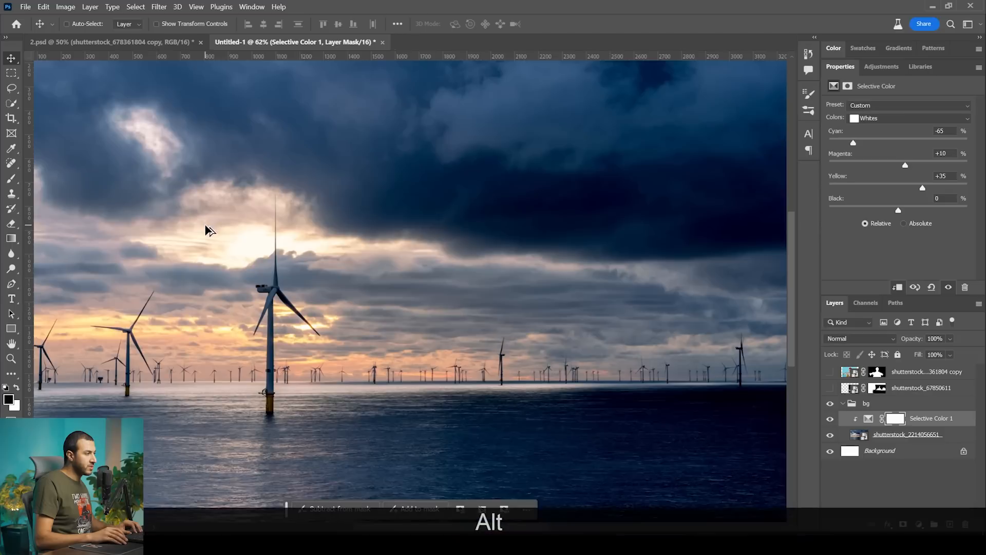
{"action": "scroll", "coordinate": [205, 230], "scroll_direction": "up", "scroll_amount": 1}
{"action": "scroll", "coordinate": [207, 234], "scroll_direction": "up", "scroll_amount": 3}
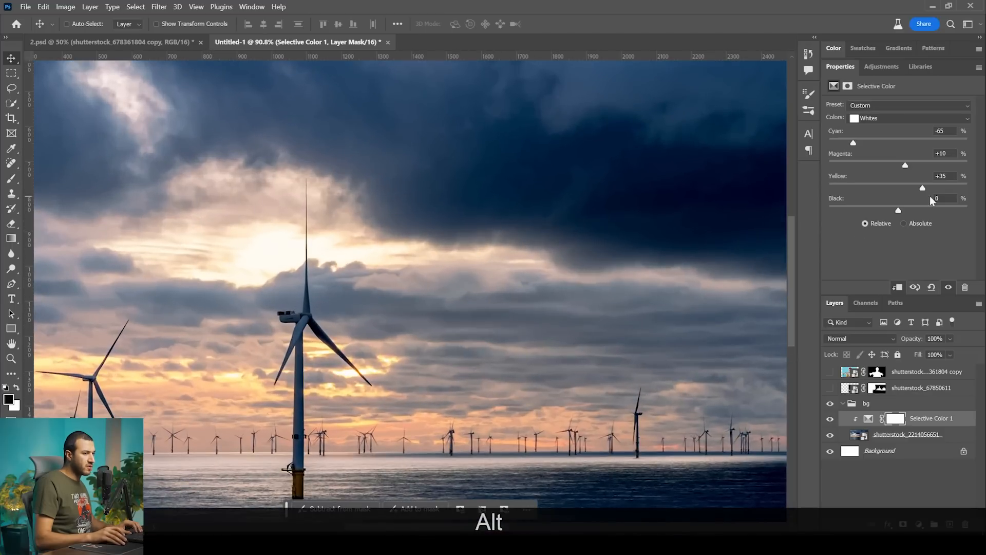
{"action": "left_click_drag", "start_coordinate": [901, 209], "coordinate": [920, 207]}
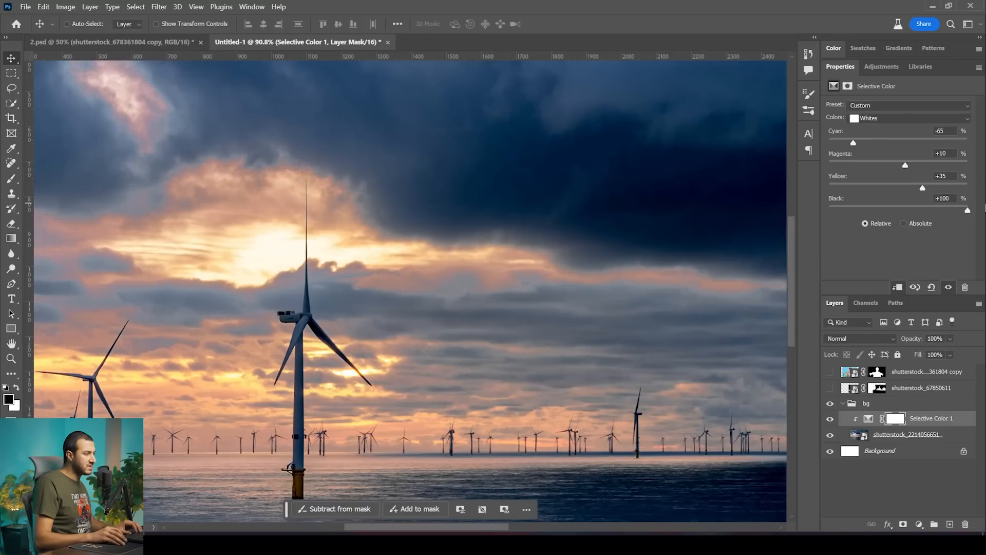
{"action": "left_click_drag", "start_coordinate": [959, 208], "coordinate": [924, 206]}
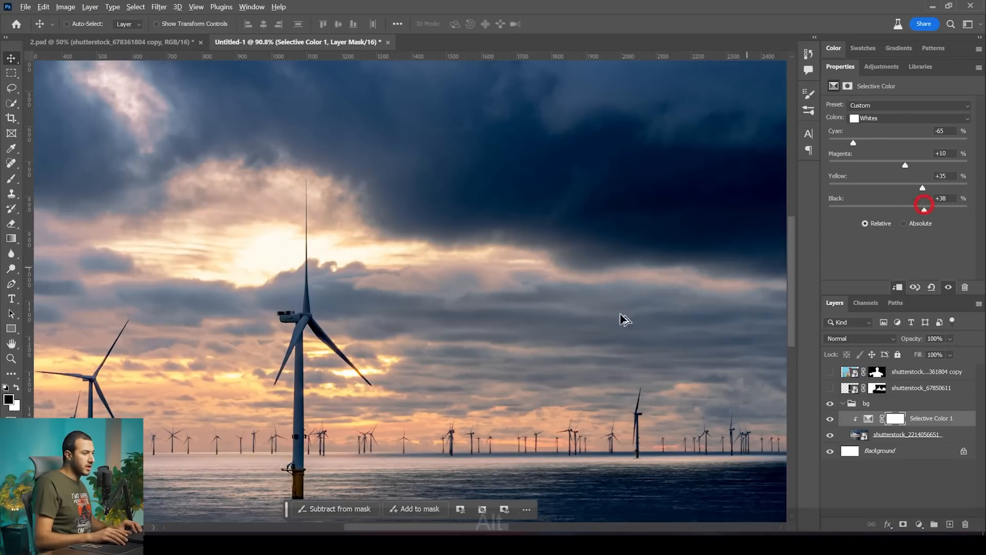
{"action": "scroll", "coordinate": [583, 323], "scroll_direction": "down", "scroll_amount": 11}
{"action": "left_click_drag", "start_coordinate": [590, 325], "coordinate": [424, 319]}
{"action": "scroll", "coordinate": [469, 303], "scroll_direction": "up", "scroll_amount": 1}
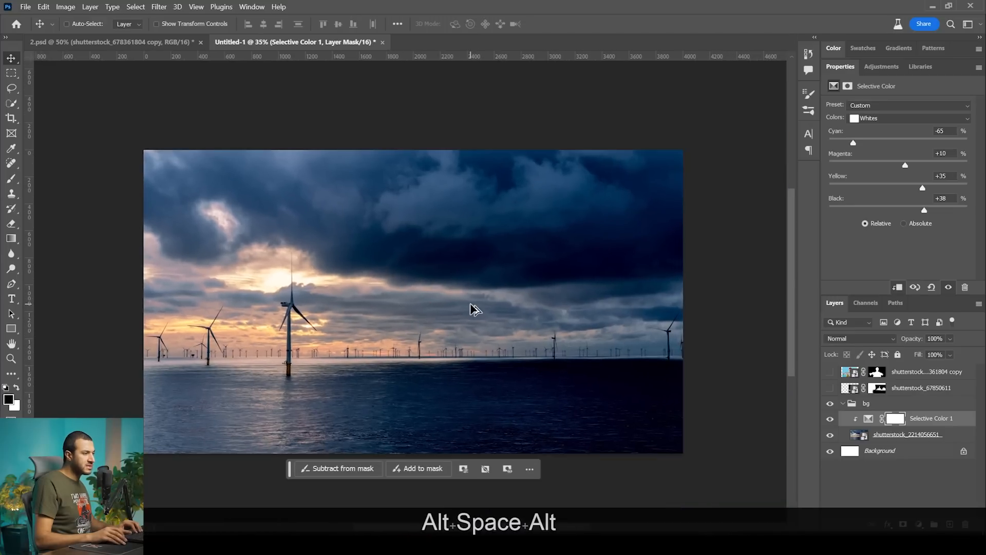
- Adjust the Neutrals in the Selective Color adjustment to Cyan +13%, Magenta -5%, Yellow +1% and Black +3%
{"action": "left_click", "coordinate": [881, 119]}
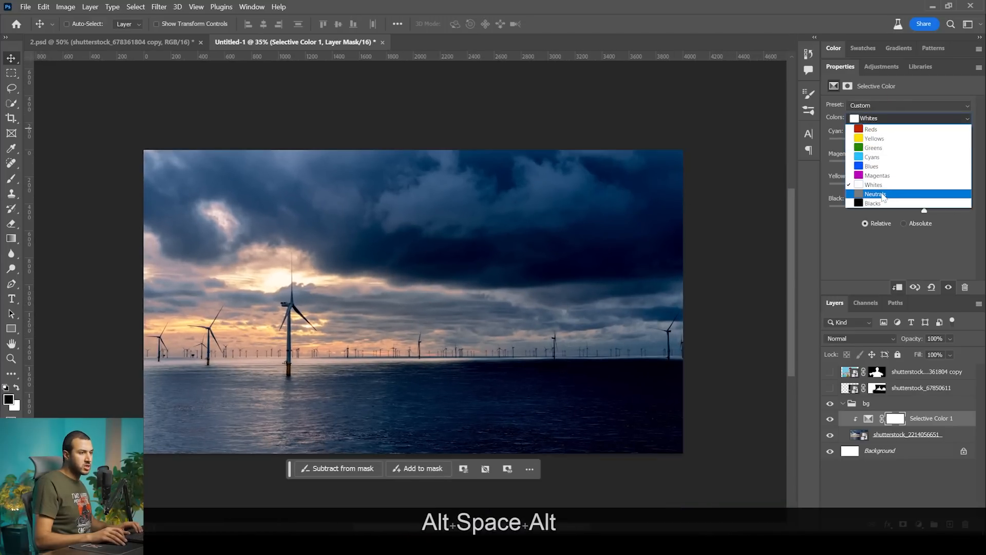
{"action": "left_click", "coordinate": [873, 194]}
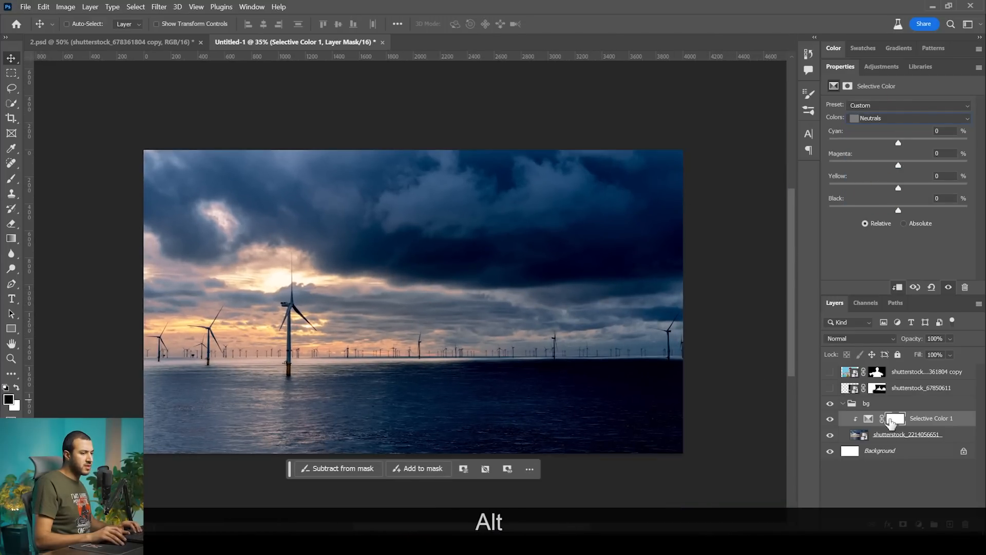
{"action": "left_click", "coordinate": [906, 434]}
{"action": "scroll", "coordinate": [521, 275], "scroll_direction": "up", "scroll_amount": 1}
{"action": "left_click_drag", "start_coordinate": [511, 271], "coordinate": [506, 262]}
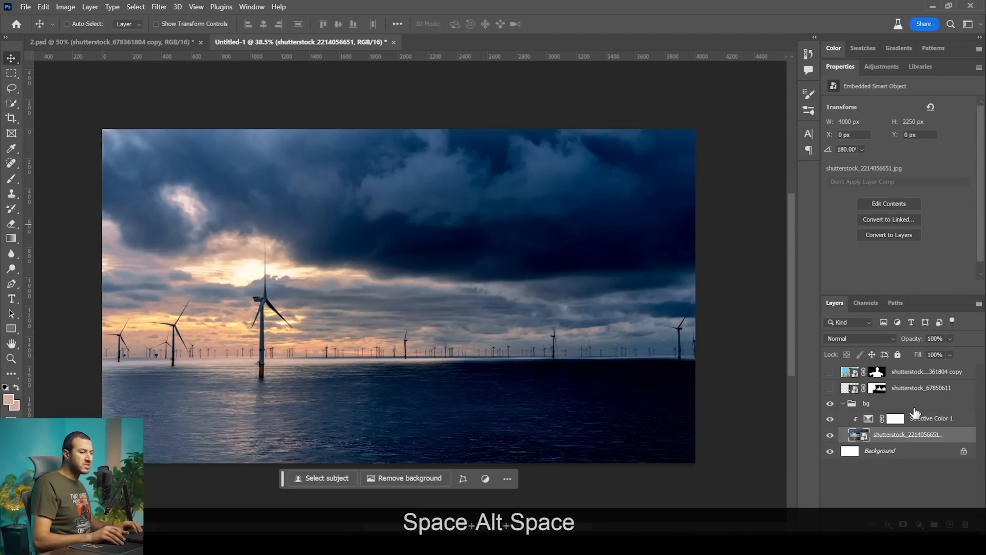
{"action": "left_click", "coordinate": [940, 420]}
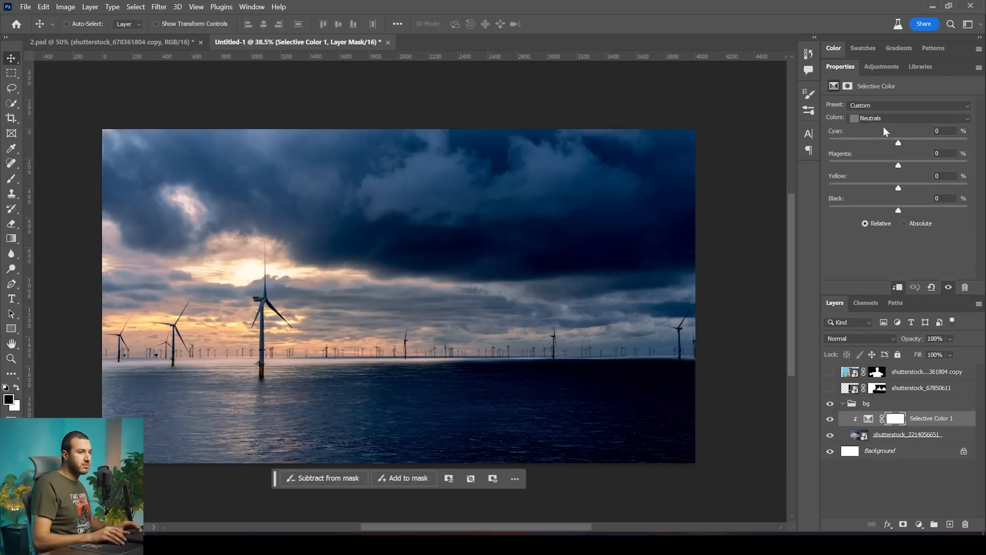
{"action": "left_click", "coordinate": [907, 143]}
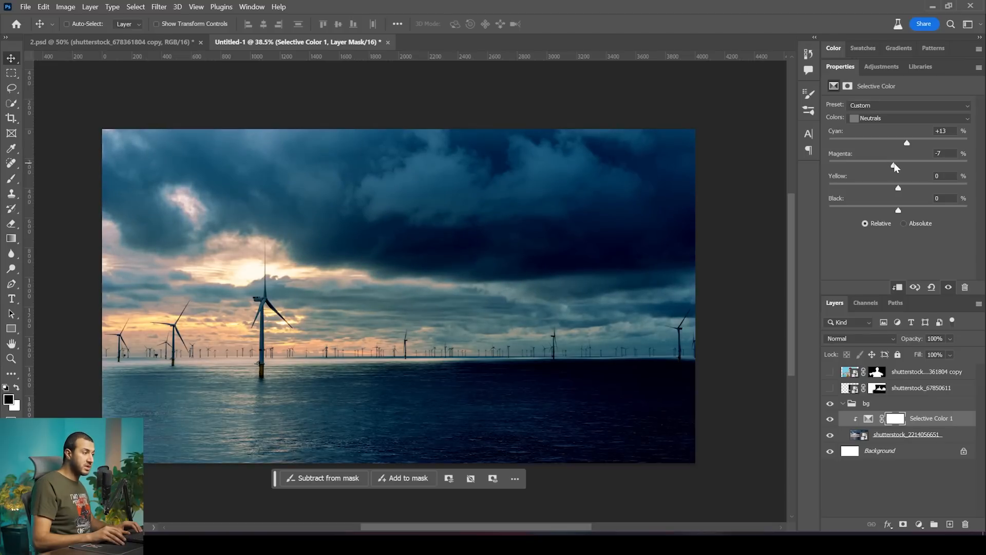
{"action": "left_click", "coordinate": [895, 166]}
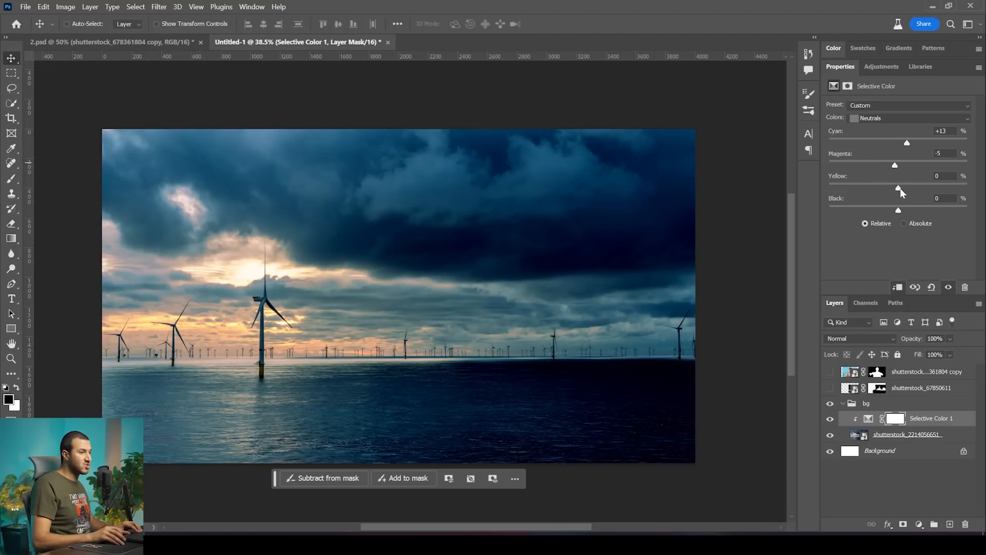
{"action": "mouse_move", "coordinate": [899, 188]}
{"action": "left_mouse_down"}
{"action": "mouse_move", "coordinate": [907, 190]}
{"action": "mouse_move", "coordinate": [900, 189]}
{"action": "left_mouse_up"}
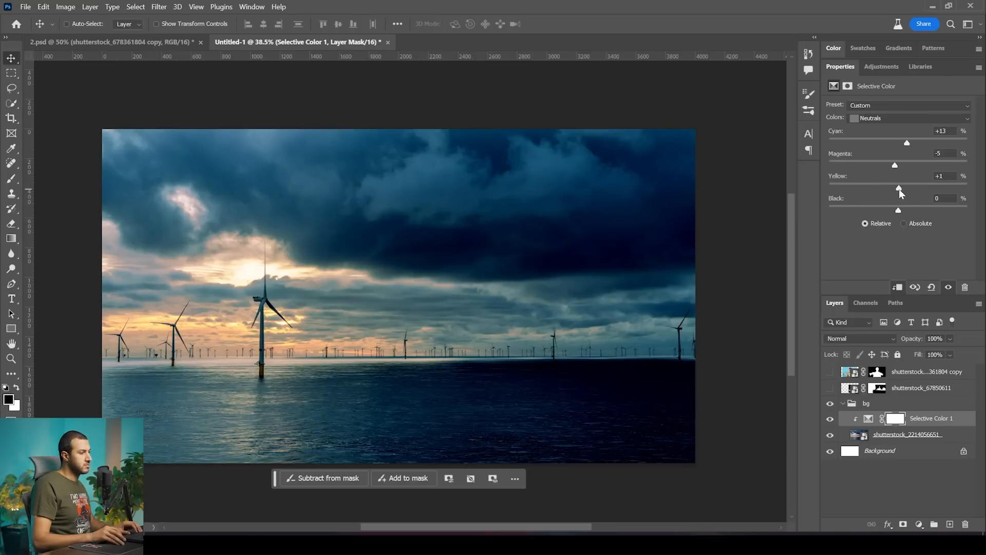
{"action": "left_click_drag", "start_coordinate": [902, 211], "coordinate": [899, 211]}
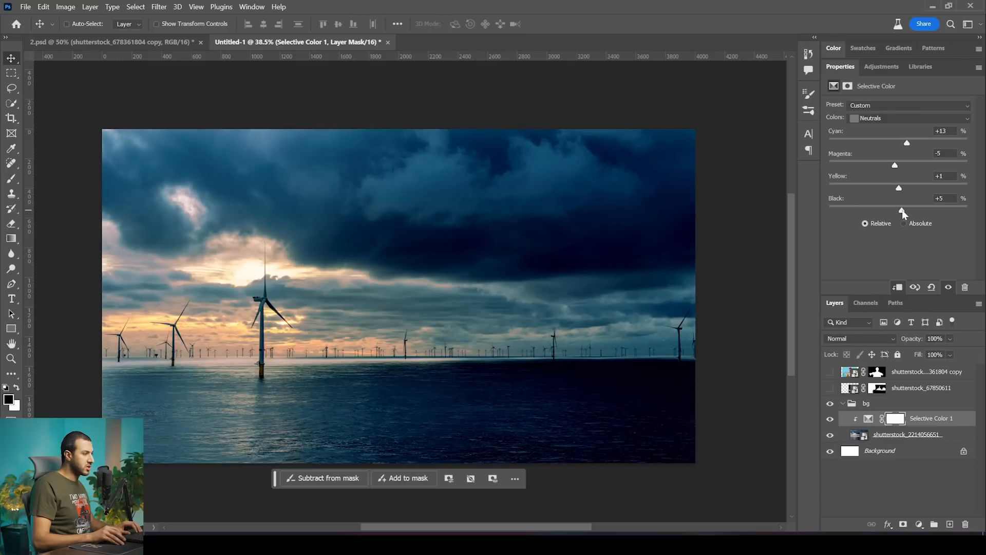
- Adjust the Blacks in the Selective Color adjustment to Cyan +3%, Magenta -3% and Black -9%
{"action": "left_click", "coordinate": [881, 120]}
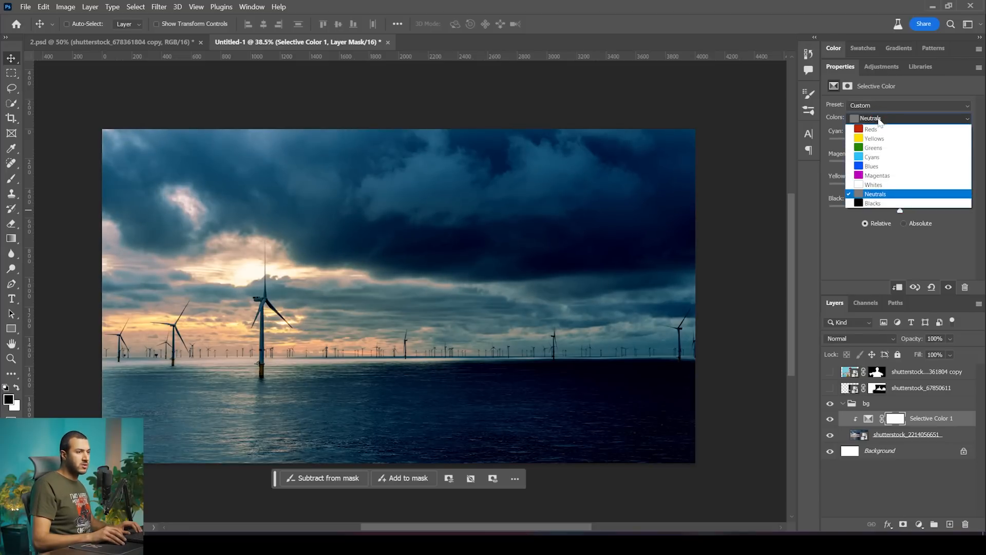
{"action": "left_click", "coordinate": [883, 202]}
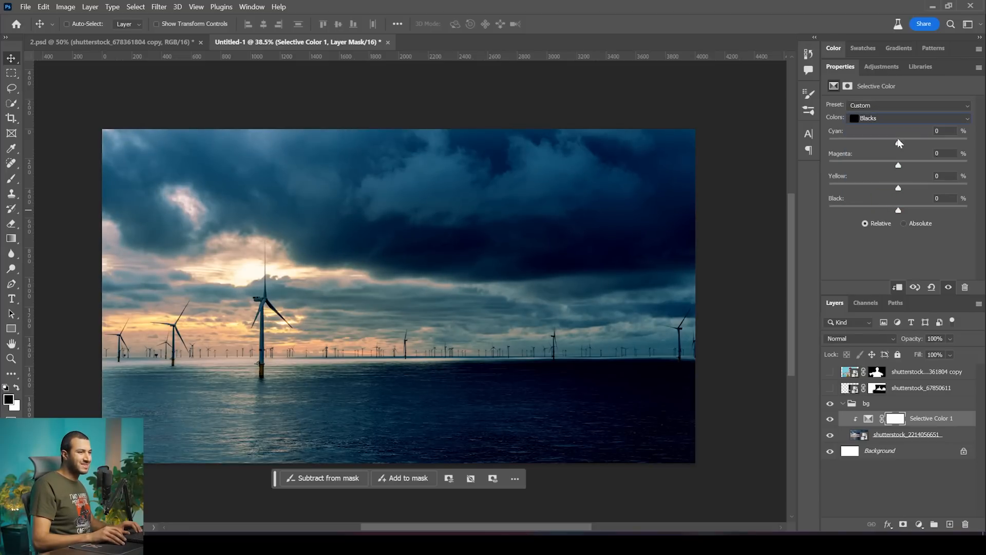
{"action": "left_click_drag", "start_coordinate": [896, 145], "coordinate": [894, 165]}
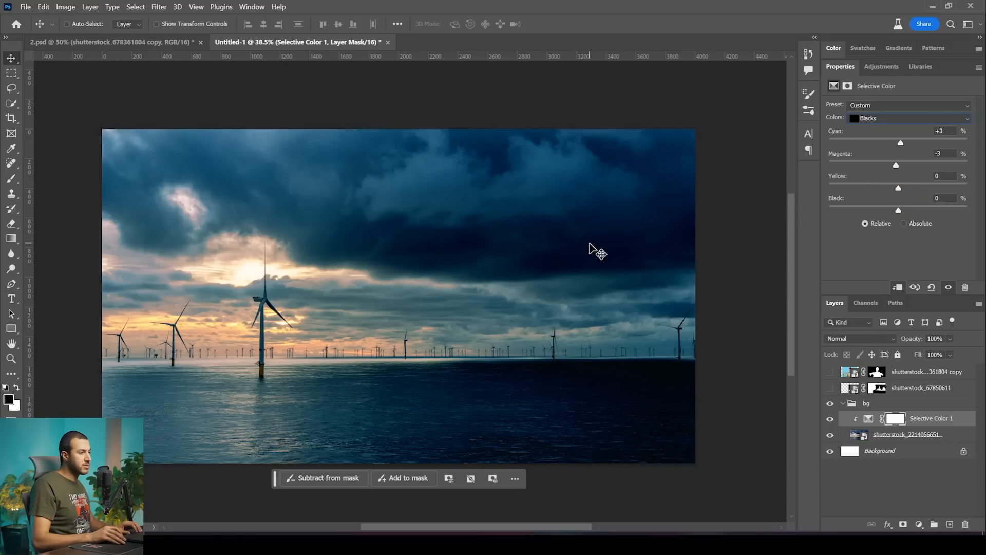
{"action": "left_click_drag", "start_coordinate": [899, 211], "coordinate": [895, 213]}
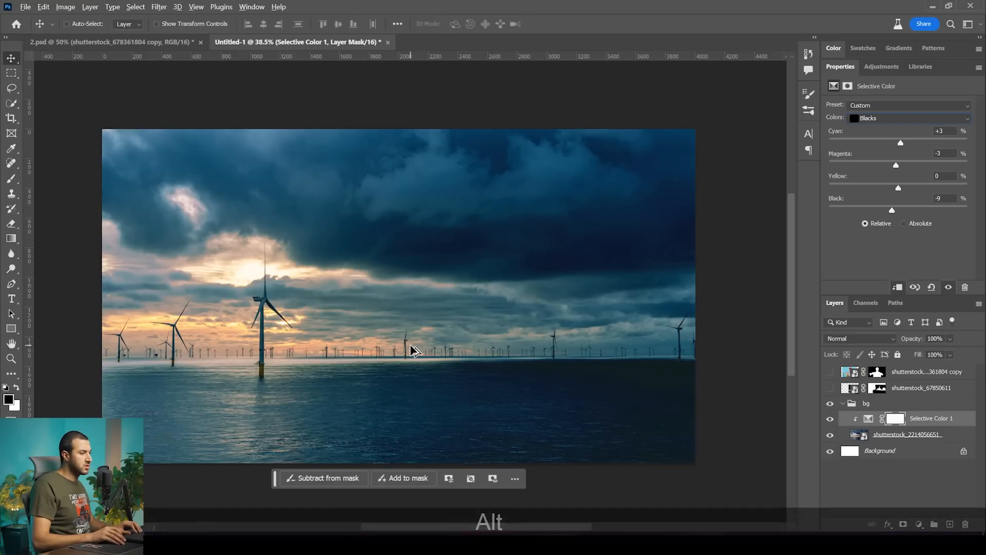
- Compare the background with and without the Selective Color adjustment, and set Magenta to 0% for the Neutrals
{"action": "left_click", "coordinate": [829, 418]}
{"action": "left_click", "coordinate": [830, 419]}
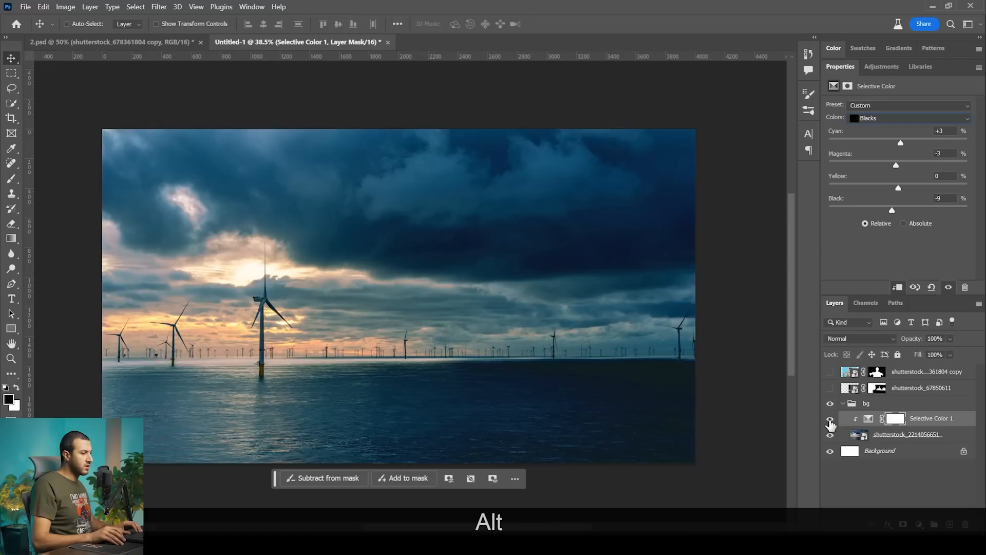
{"action": "left_click", "coordinate": [830, 418]}
{"action": "left_click", "coordinate": [830, 419]}
{"action": "left_click", "coordinate": [882, 118]}
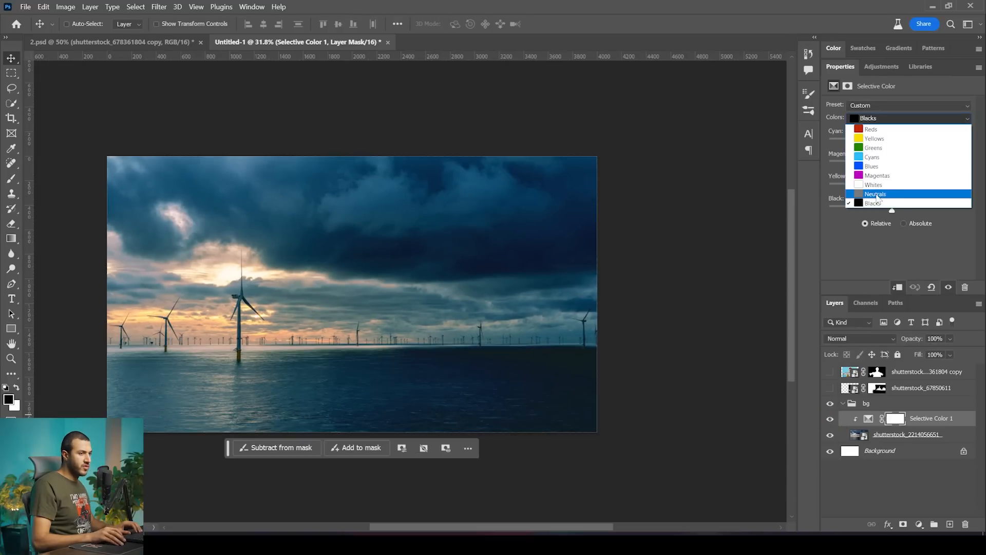
{"action": "left_click", "coordinate": [880, 194]}
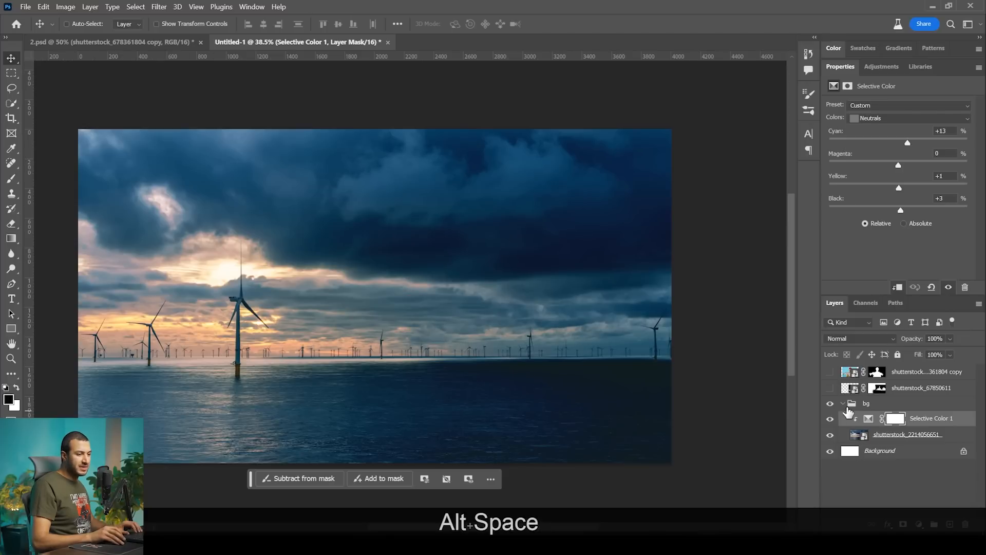
- Collapse the bg group, show the oil rigs layer and place that layer in its own group
{"action": "left_click", "coordinate": [843, 403]}
{"action": "left_click", "coordinate": [830, 388]}
{"action": "left_click", "coordinate": [919, 388]}
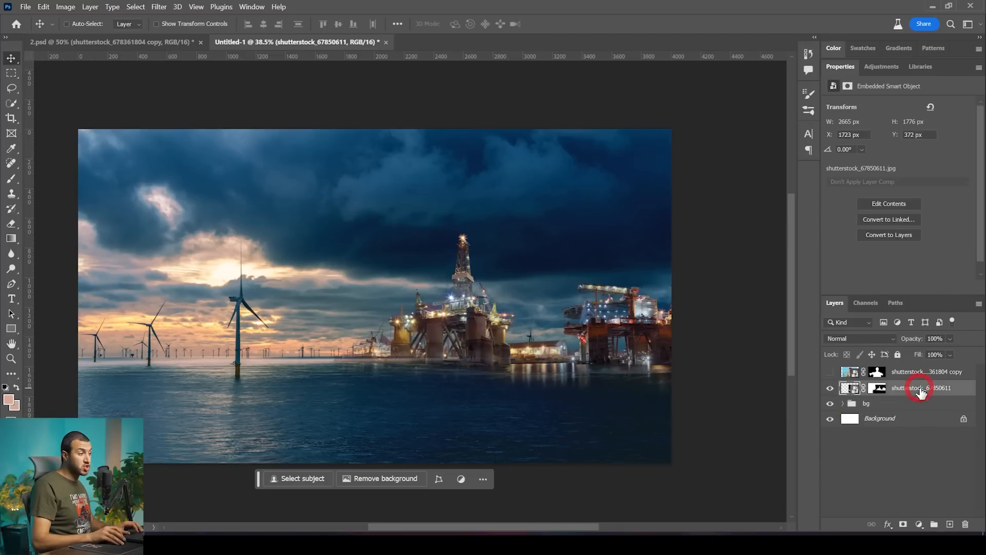
{"action": "scroll", "coordinate": [485, 347], "scroll_direction": "up", "scroll_amount": 2}
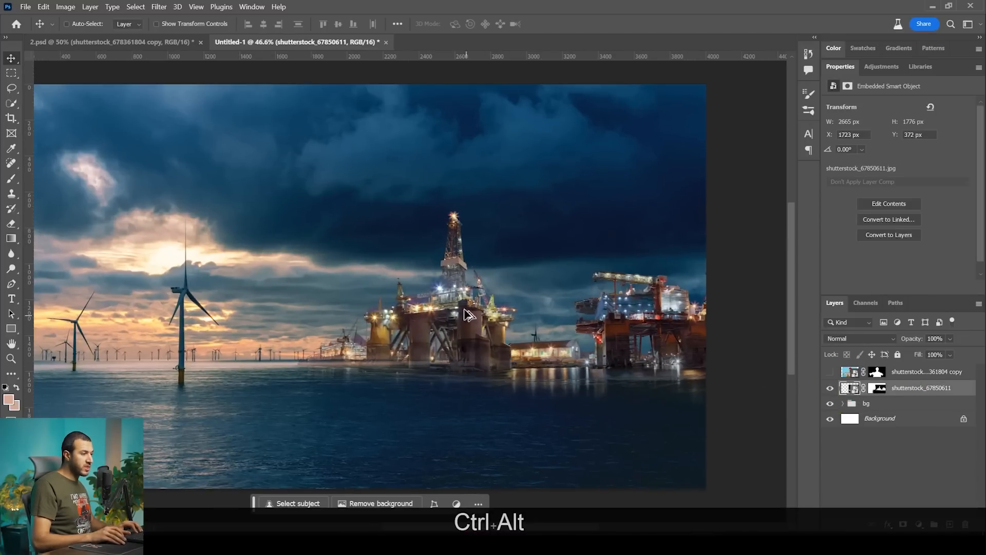
{"action": "key", "text": "ctrl"}
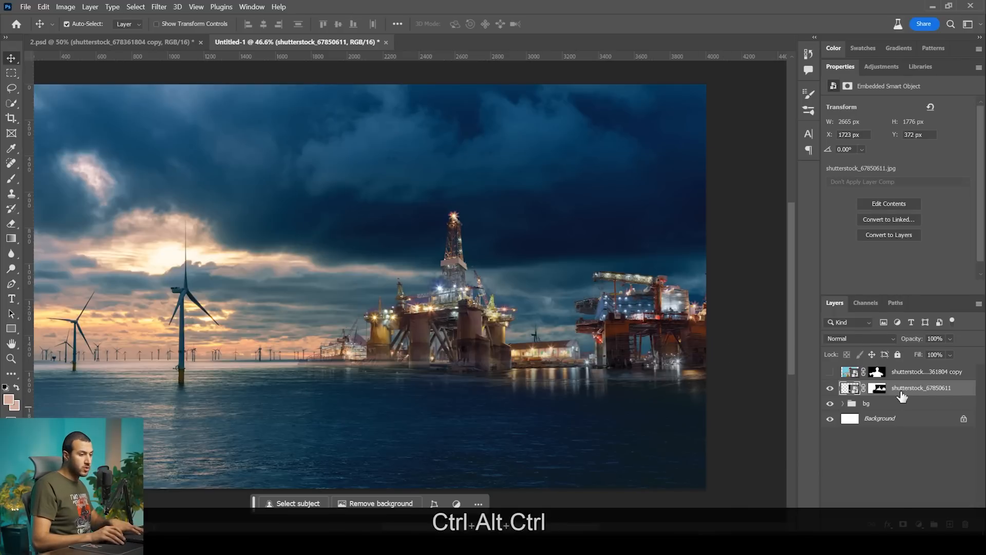
{"action": "key", "text": "ctrl+g"}
{"action": "left_click", "coordinate": [901, 407]}
- Examine how the oil rigs' colors and brightness compare with the wind farm background
{"action": "scroll", "coordinate": [415, 387], "scroll_direction": "up", "scroll_amount": 2}
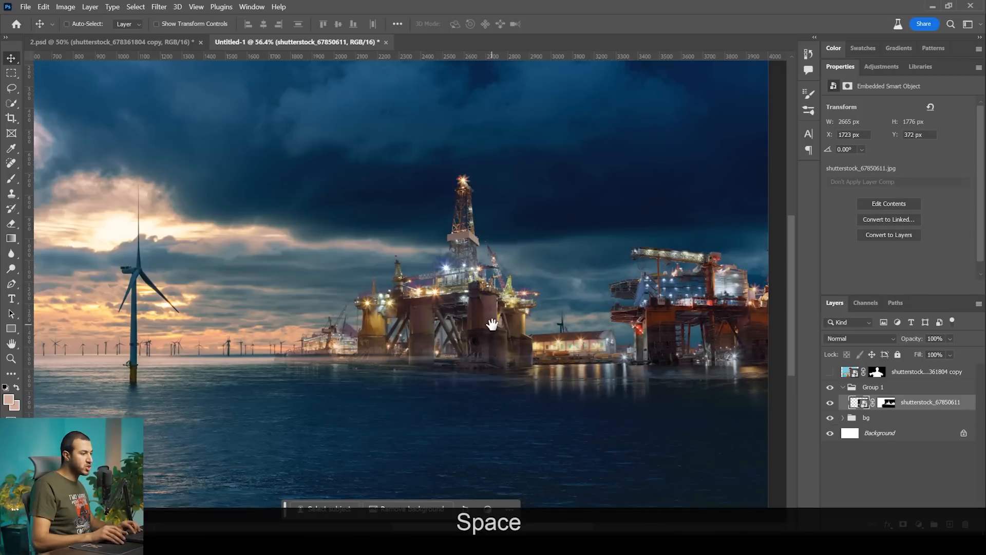
{"action": "left_click_drag", "start_coordinate": [493, 325], "coordinate": [461, 332]}
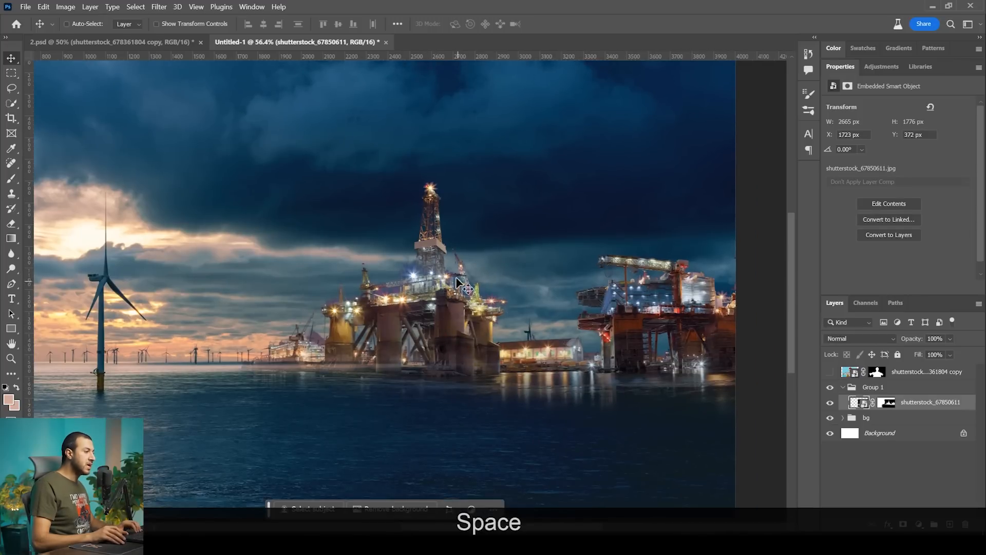
{"action": "key", "text": "ctrl+alt+z"}
{"action": "key", "text": "ctrl+alt+z"}
{"action": "scroll", "coordinate": [483, 322], "scroll_direction": "down", "scroll_amount": 1}
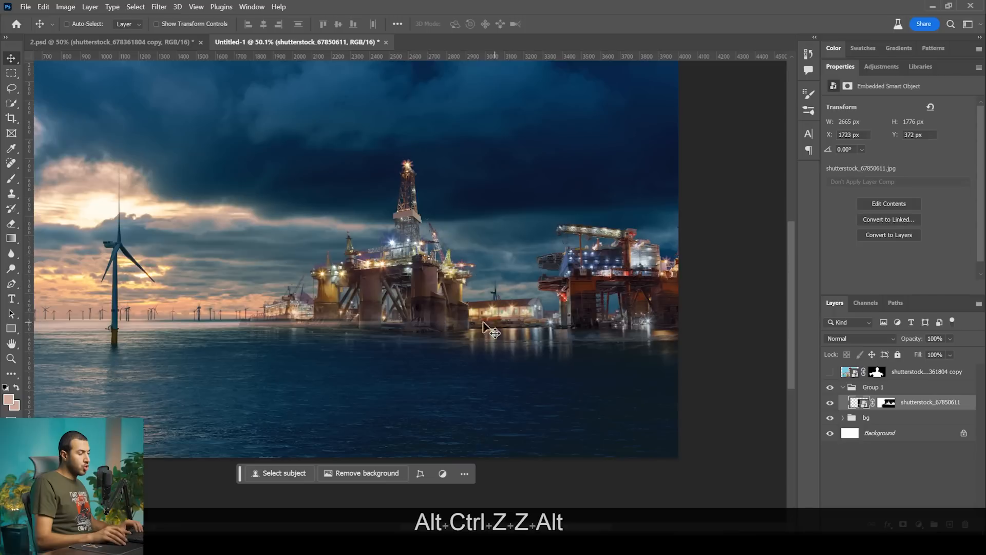
{"action": "scroll", "coordinate": [514, 335], "scroll_direction": "up", "scroll_amount": 2}
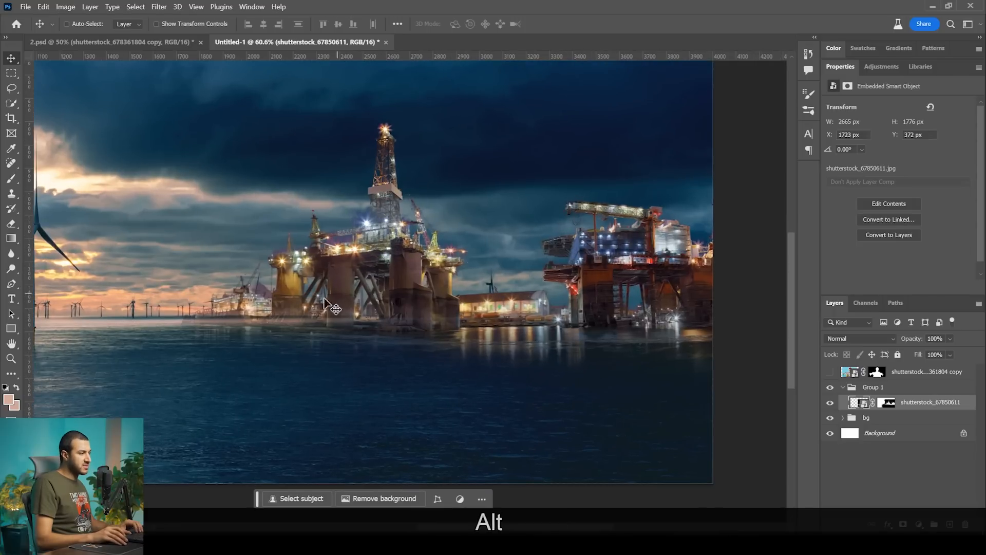
{"action": "scroll", "coordinate": [346, 314], "scroll_direction": "down", "scroll_amount": 6}
{"action": "scroll", "coordinate": [332, 314], "scroll_direction": "up", "scroll_amount": 2}
{"action": "left_click_drag", "start_coordinate": [330, 310], "coordinate": [356, 338]}
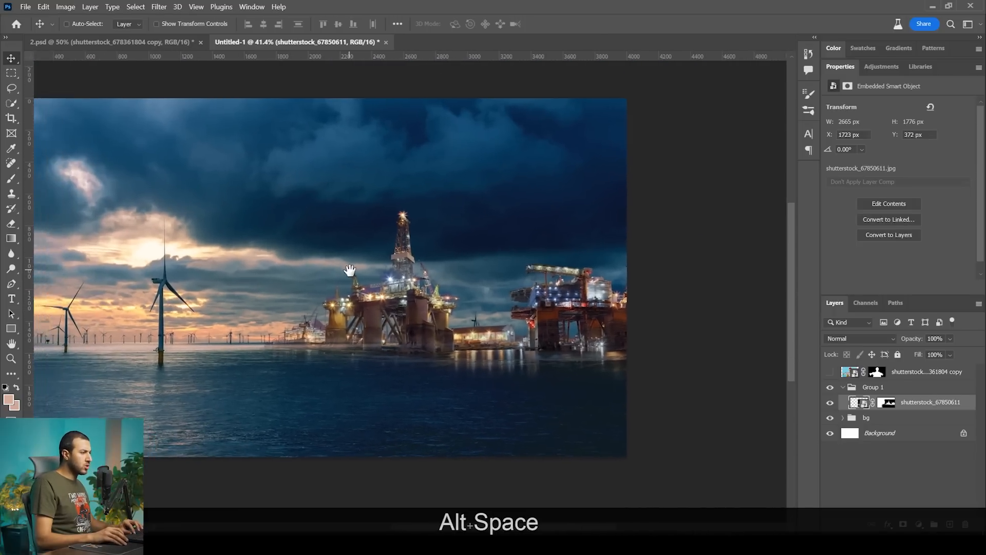
{"action": "scroll", "coordinate": [443, 355], "scroll_direction": "up", "scroll_amount": 3}
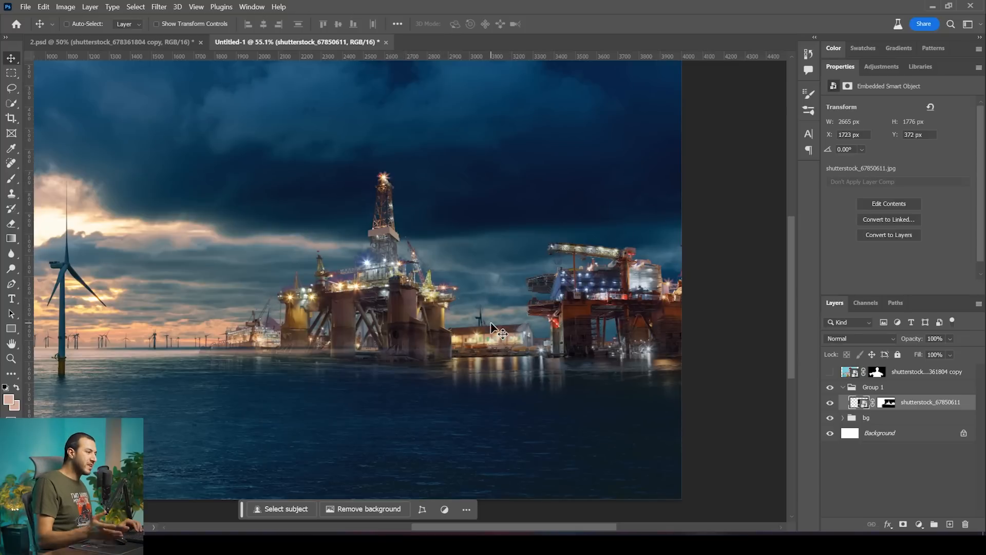
- Add a #7e7e7e gray Solid Color fill layer above the oil rigs layer and set its blend mode to Color
{"action": "left_click", "coordinate": [917, 524]}
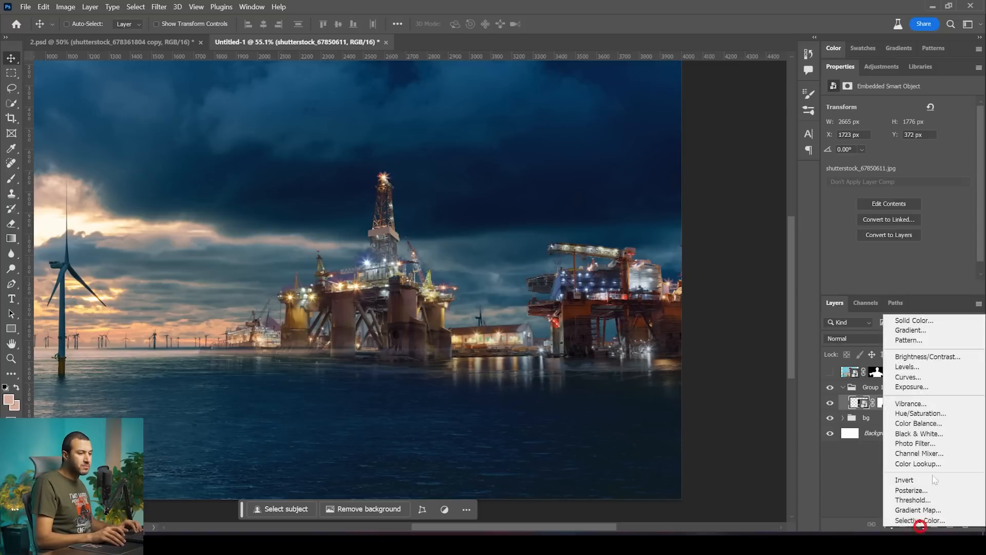
{"action": "left_click", "coordinate": [919, 319]}
{"action": "left_click_drag", "start_coordinate": [724, 262], "coordinate": [646, 244]}
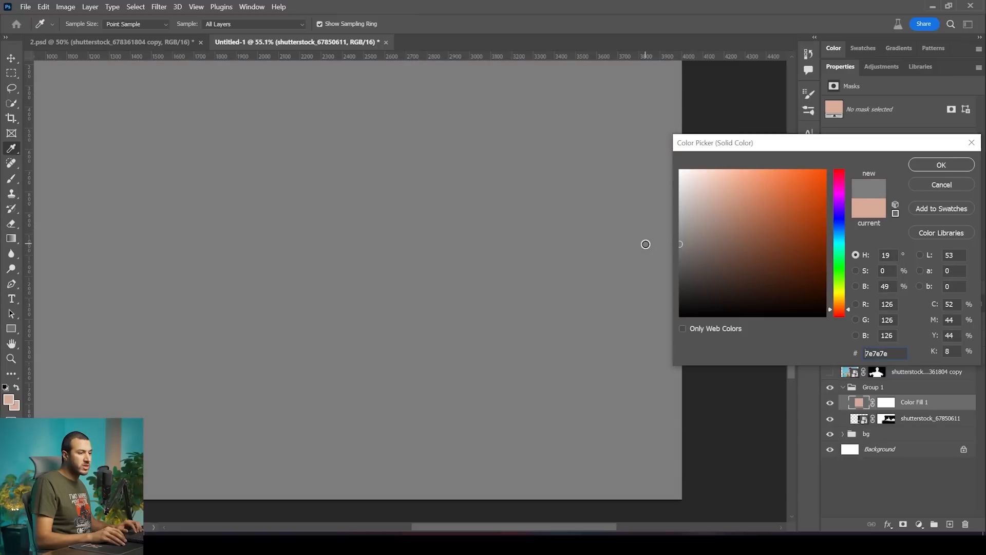
{"action": "left_click", "coordinate": [926, 169]}
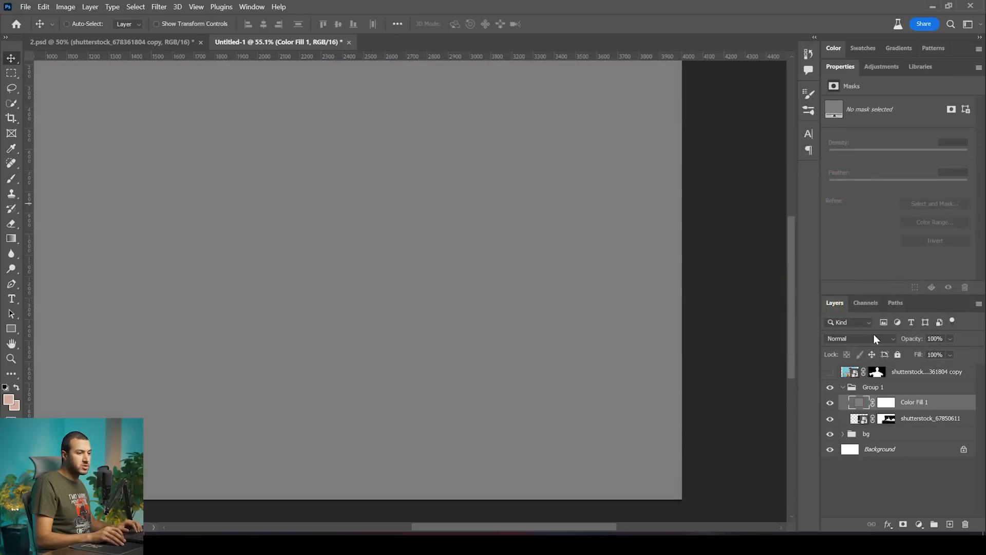
{"action": "left_click", "coordinate": [873, 334]}
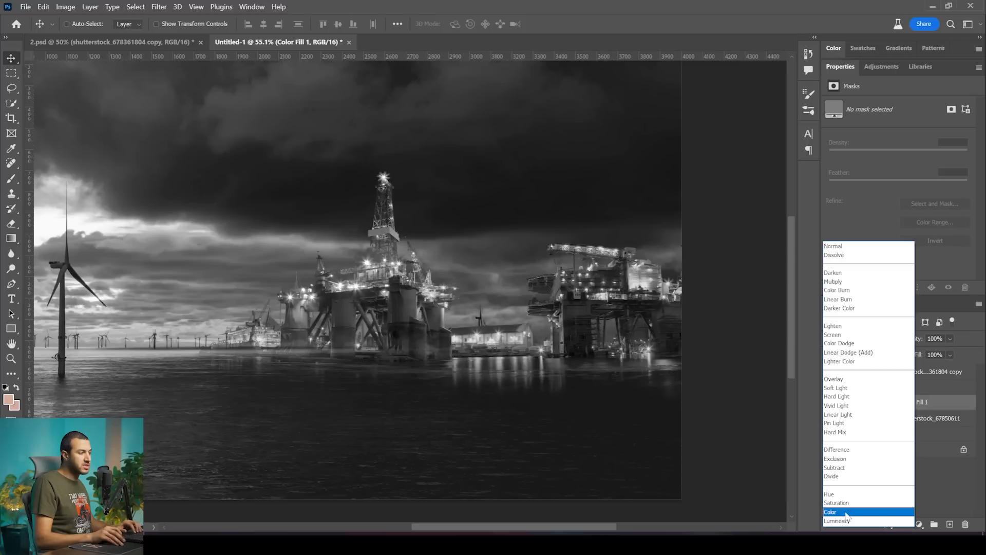
{"action": "left_click", "coordinate": [845, 512]}
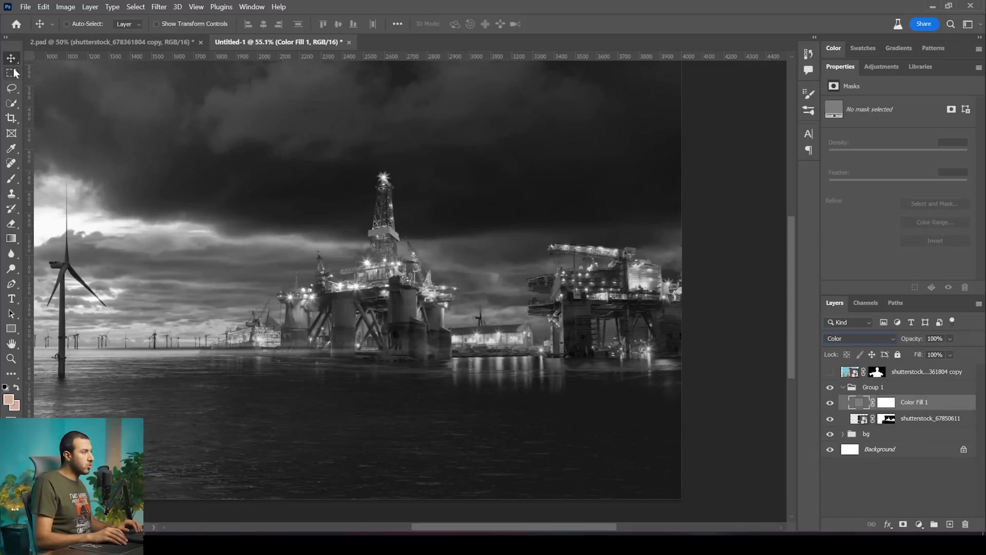
- Examine the black-and-white composite to compare the oil rigs' brightness and contrast with the surrounding sea and sky
{"action": "scroll", "coordinate": [286, 202], "scroll_direction": "down", "scroll_amount": 2}
{"action": "left_click_drag", "start_coordinate": [286, 202], "coordinate": [377, 249]}
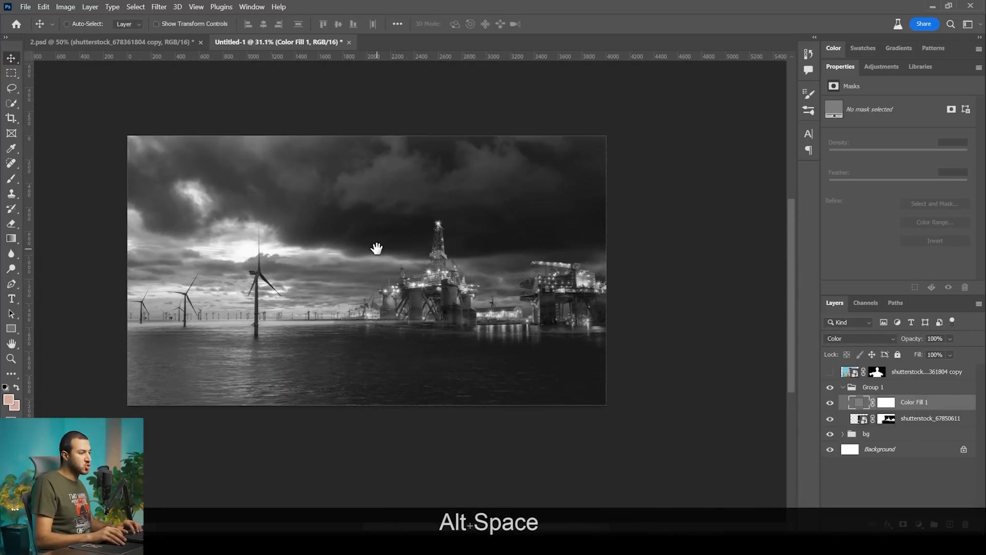
{"action": "scroll", "coordinate": [400, 261], "scroll_direction": "up", "scroll_amount": 1}
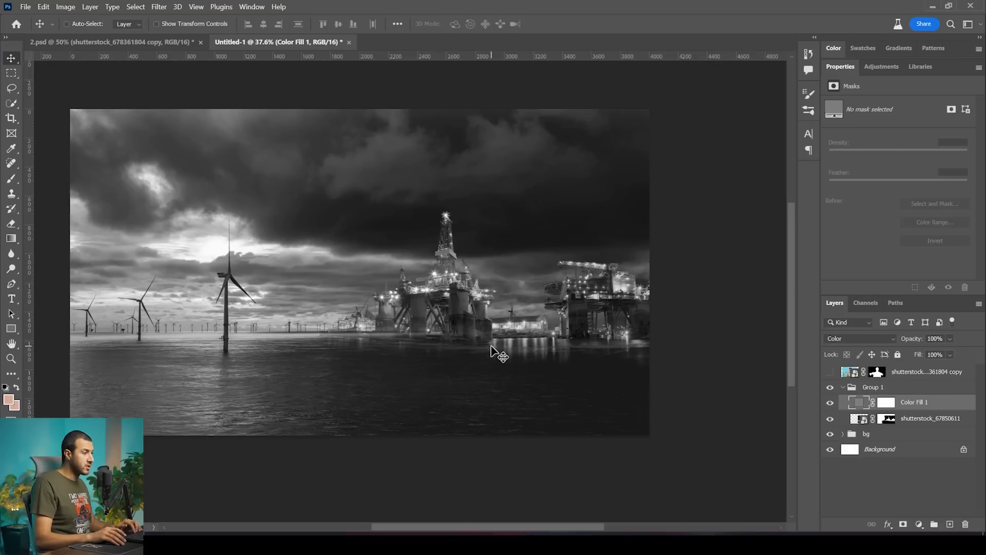
{"action": "scroll", "coordinate": [490, 351], "scroll_direction": "down", "scroll_amount": 2}
{"action": "scroll", "coordinate": [482, 330], "scroll_direction": "up", "scroll_amount": 3}
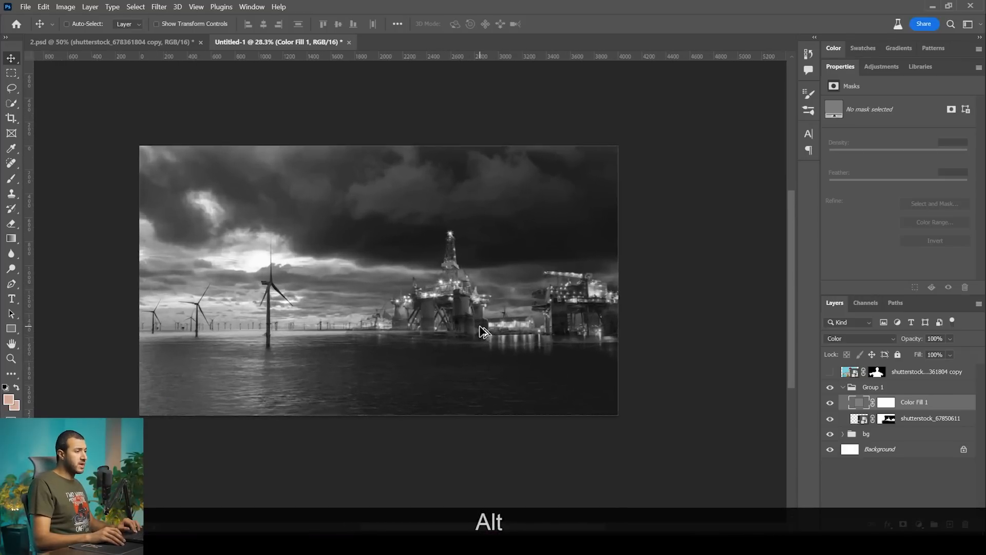
{"action": "scroll", "coordinate": [403, 342], "scroll_direction": "up", "scroll_amount": 1}
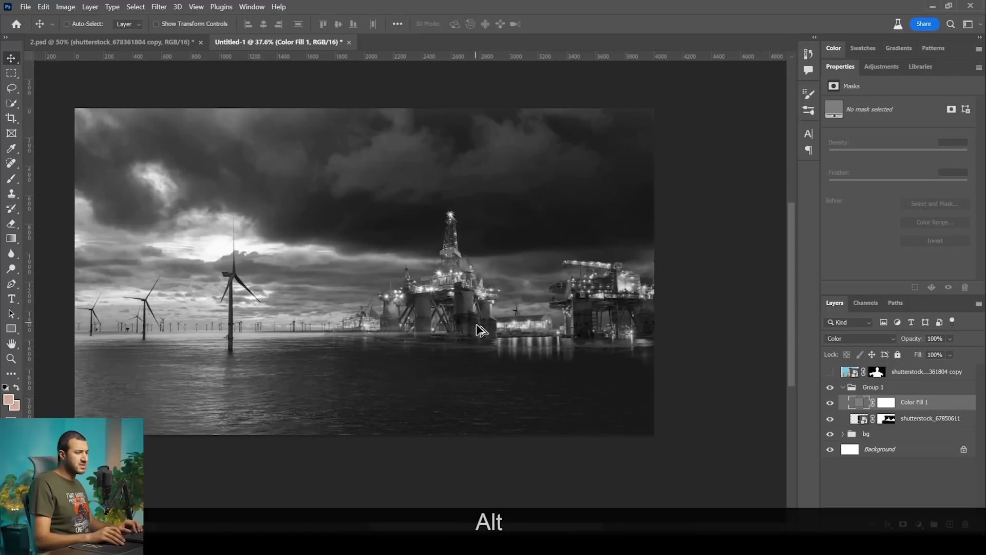
{"action": "scroll", "coordinate": [483, 328], "scroll_direction": "up", "scroll_amount": 1}
{"action": "scroll", "coordinate": [506, 348], "scroll_direction": "up", "scroll_amount": 1}
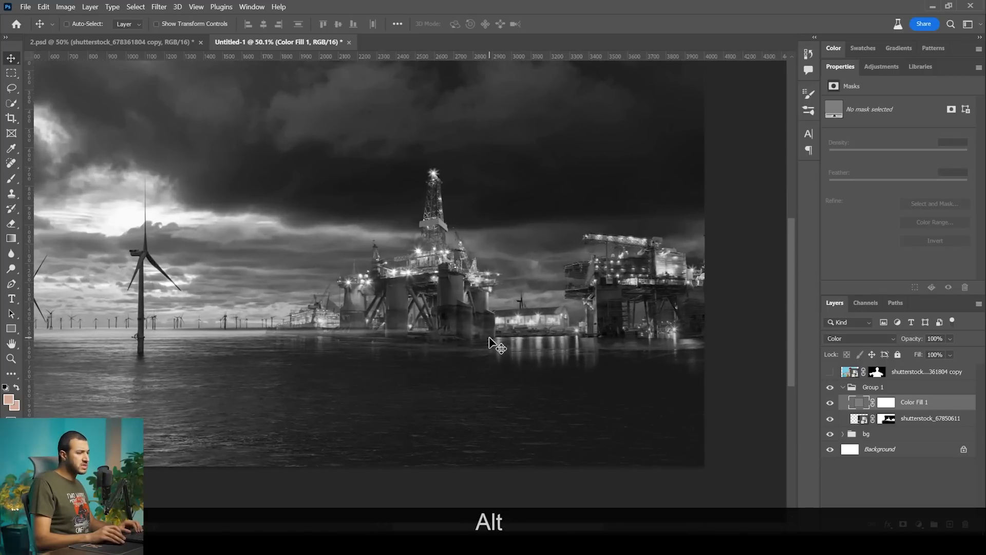
{"action": "scroll", "coordinate": [623, 345], "scroll_direction": "up", "scroll_amount": 5}
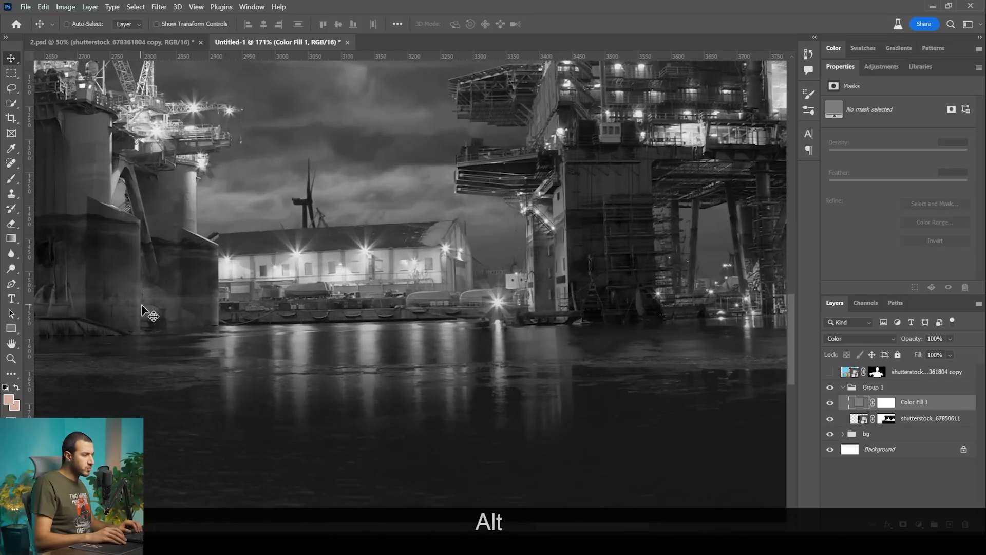
{"action": "scroll", "coordinate": [252, 340], "scroll_direction": "down", "scroll_amount": 14}
- Move the gray fill layer to the top of the layer stack, and clip a Curves adjustment with white output 200 to the oil rigs layer
{"action": "left_click_drag", "start_coordinate": [319, 347], "coordinate": [493, 362]}
{"action": "left_click", "coordinate": [914, 418]}
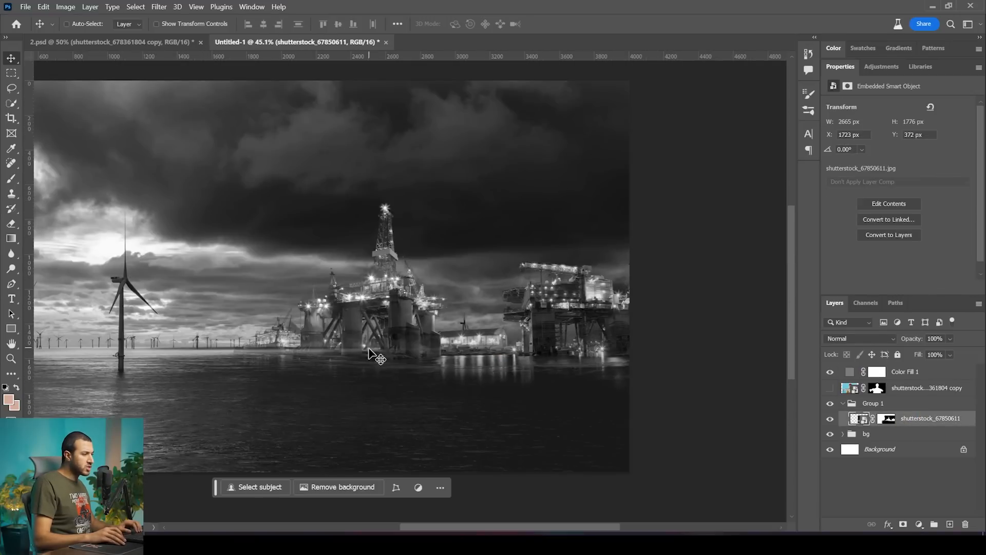
{"action": "left_click", "coordinate": [881, 66]}
{"action": "left_click", "coordinate": [895, 176]}
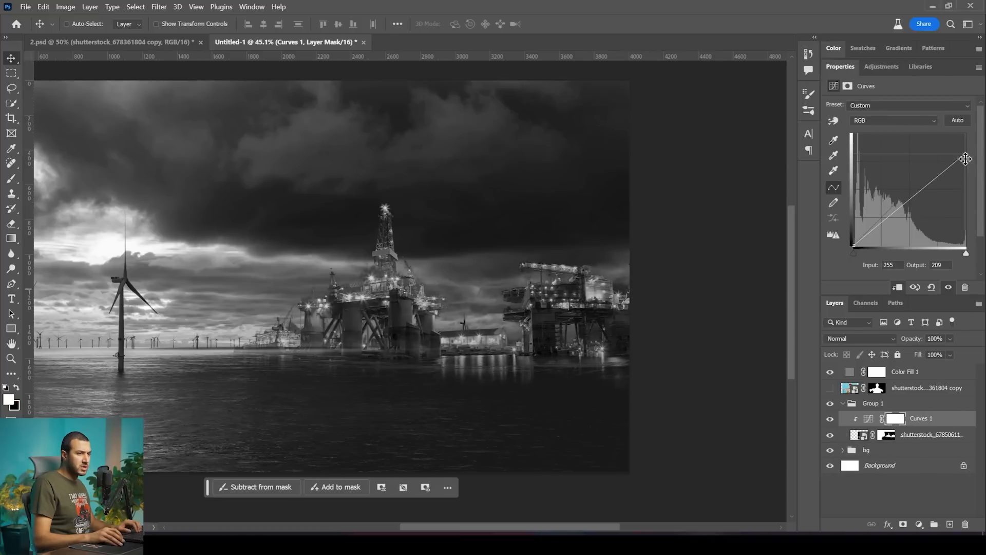
{"action": "left_click_drag", "start_coordinate": [965, 159], "coordinate": [965, 158]}
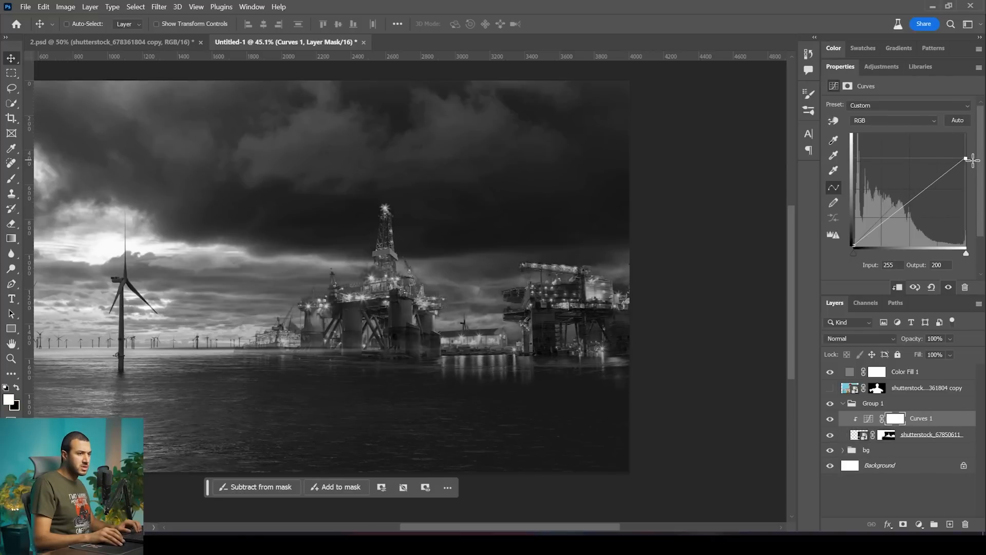
- Invert the Curves layer mask and paint white over the bases of the oil rigs along the waterline with a 291 px brush
{"action": "left_click", "coordinate": [895, 418]}
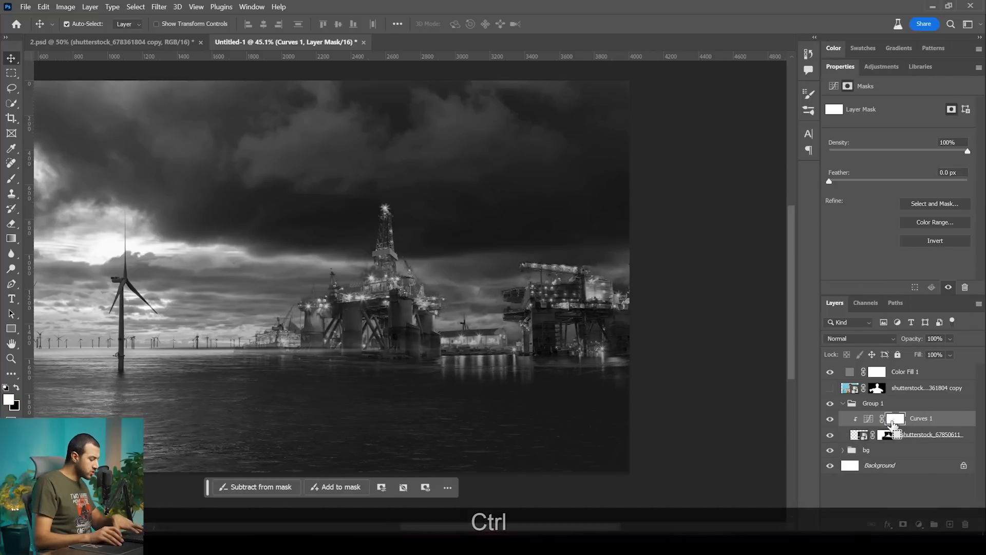
{"action": "key", "text": "ctrl+i"}
{"action": "key", "text": "b"}
{"action": "right_click", "coordinate": [429, 373]}
{"action": "left_click", "coordinate": [527, 405]}
{"action": "left_click_drag", "start_coordinate": [545, 299], "coordinate": [548, 298]}
{"action": "mouse_move", "coordinate": [359, 353]}
{"action": "left_mouse_down"}
{"action": "mouse_move", "coordinate": [451, 367]}
{"action": "mouse_move", "coordinate": [621, 349]}
{"action": "mouse_move", "coordinate": [561, 325]}
{"action": "mouse_move", "coordinate": [370, 324]}
{"action": "mouse_move", "coordinate": [272, 359]}
{"action": "mouse_move", "coordinate": [315, 356]}
{"action": "left_mouse_up"}
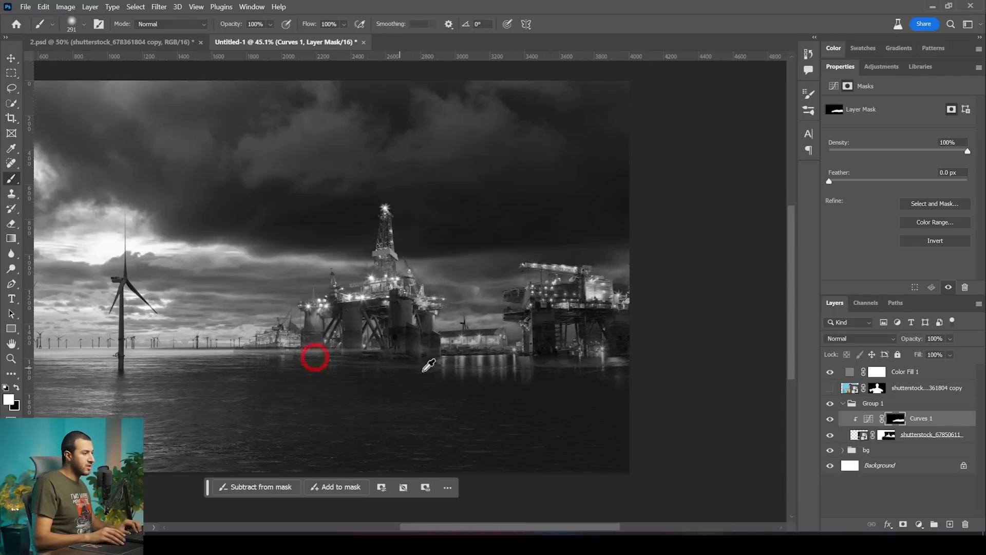
- Hide the gray fill layer to bring the composite back to full color
{"action": "scroll", "coordinate": [446, 379], "scroll_direction": "down", "scroll_amount": 7}
{"action": "scroll", "coordinate": [445, 379], "scroll_direction": "up", "scroll_amount": 4}
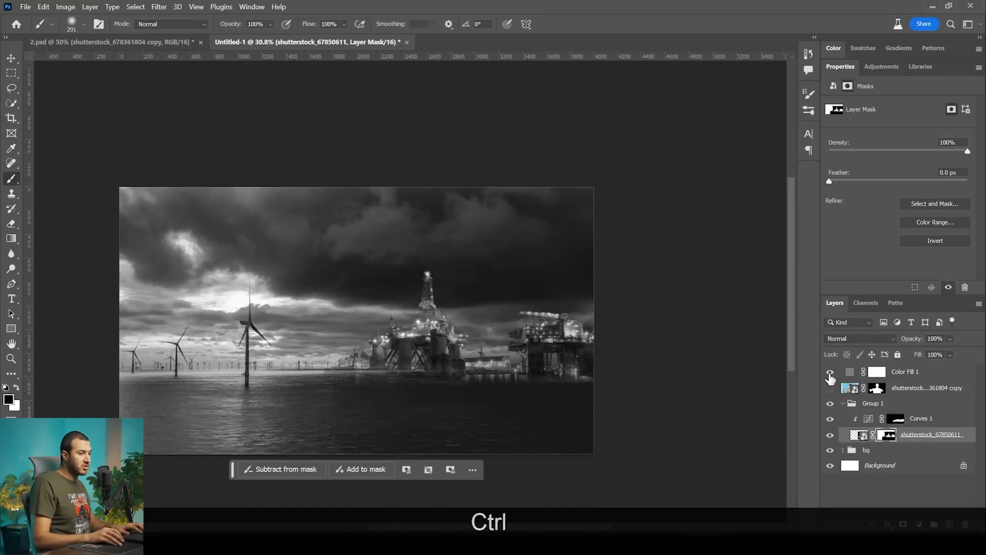
{"action": "left_click", "coordinate": [830, 373]}
{"action": "left_click", "coordinate": [925, 374]}
- Examine how the darkened oil rigs blend with the wind farm background in full color
{"action": "scroll", "coordinate": [383, 392], "scroll_direction": "down", "scroll_amount": 5}
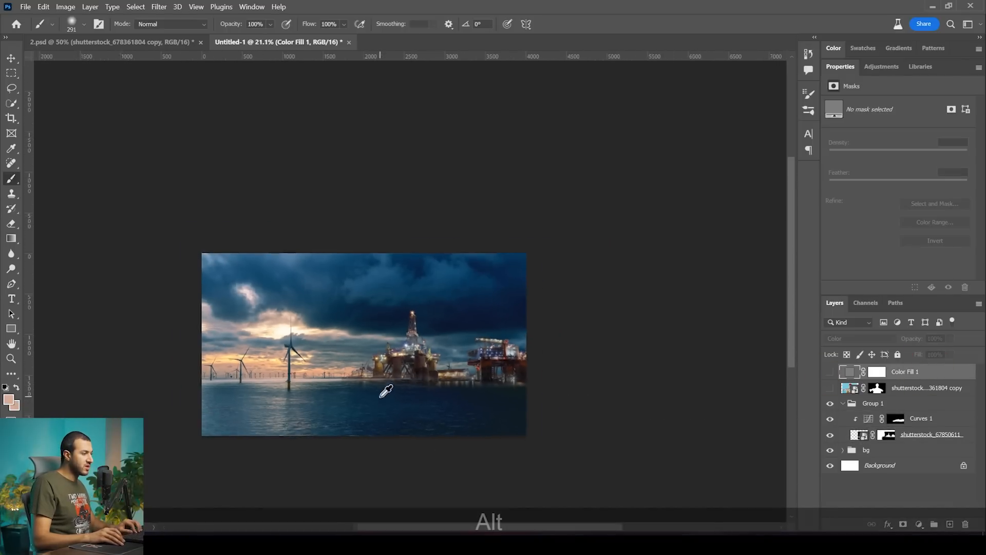
{"action": "scroll", "coordinate": [404, 401], "scroll_direction": "up", "scroll_amount": 5}
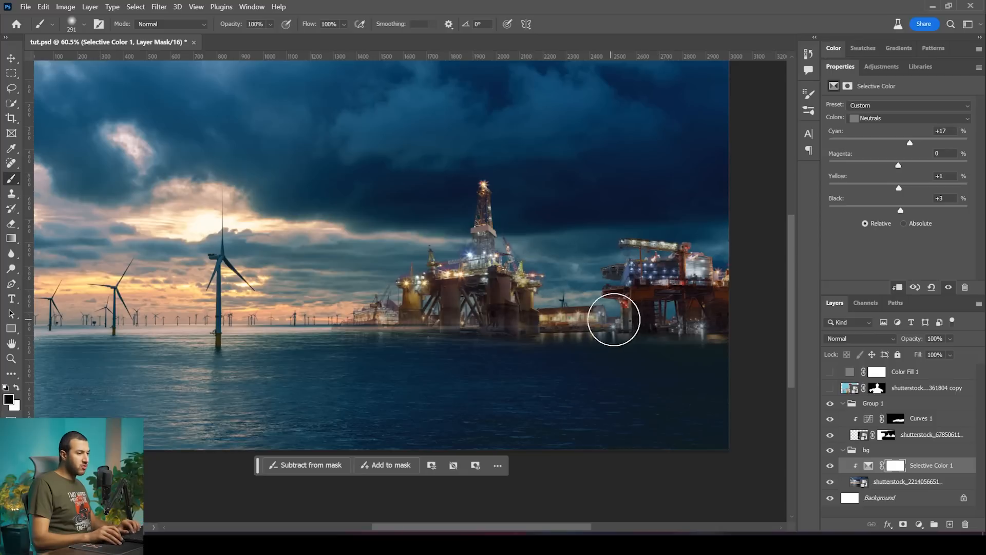
{"action": "scroll", "coordinate": [620, 308], "scroll_direction": "up", "scroll_amount": 3}
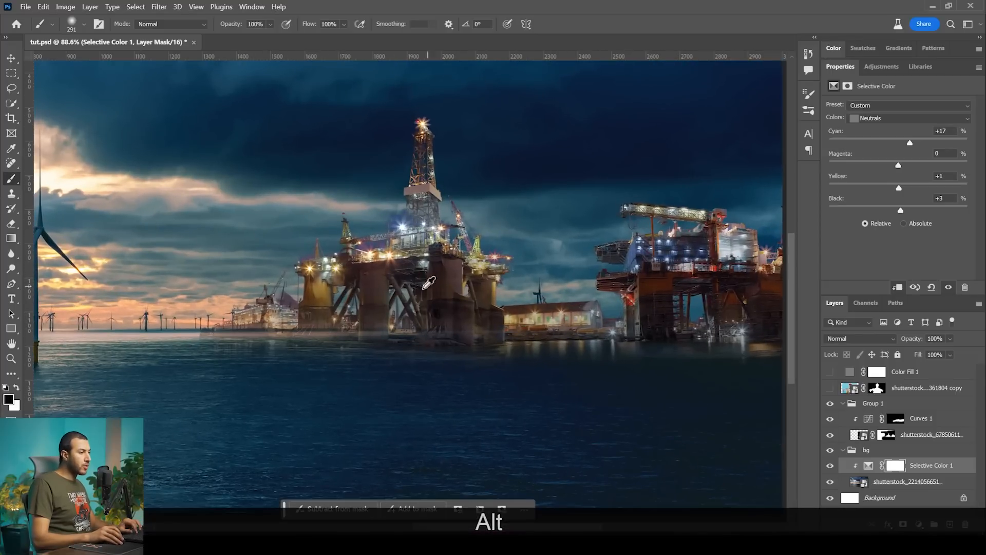
{"action": "scroll", "coordinate": [403, 299], "scroll_direction": "down", "scroll_amount": 3}
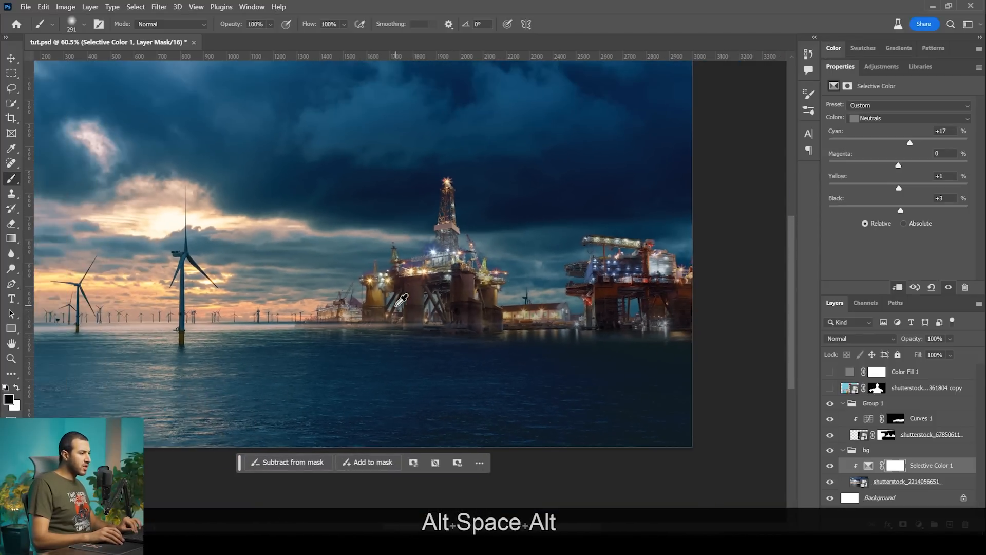
{"action": "left_click_drag", "start_coordinate": [402, 300], "coordinate": [429, 316]}
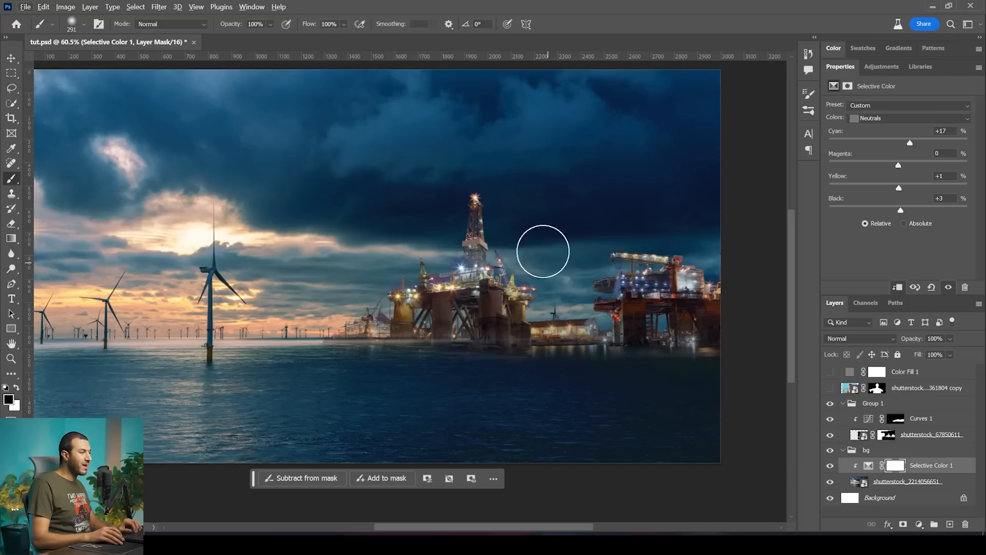
{"action": "scroll", "coordinate": [452, 230], "scroll_direction": "up", "scroll_amount": 2}
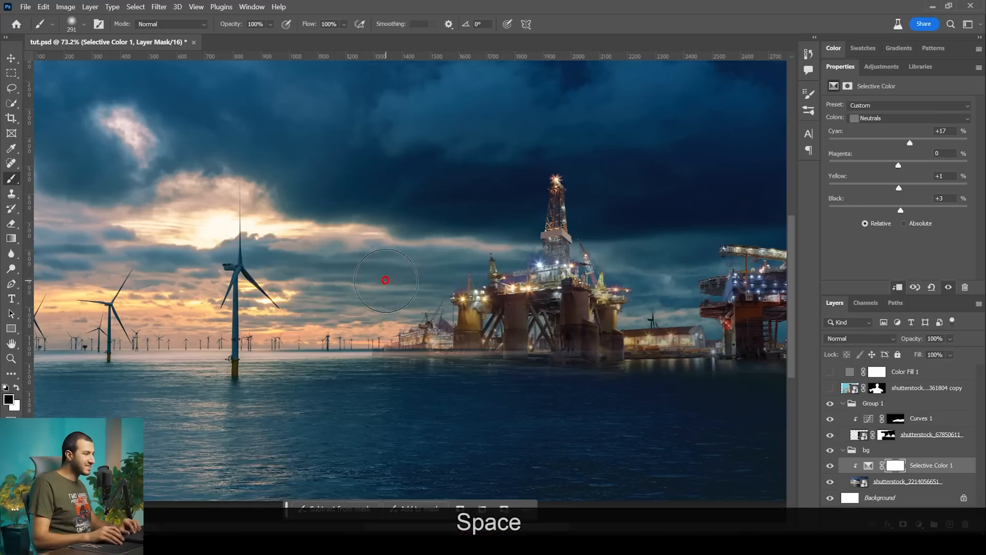
{"action": "scroll", "coordinate": [340, 222], "scroll_direction": "up", "scroll_amount": 3}
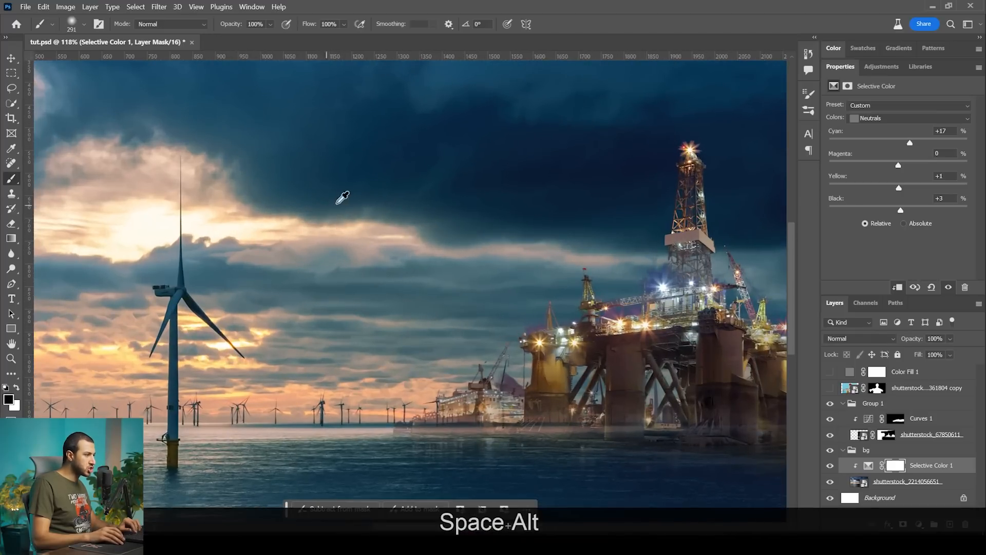
{"action": "scroll", "coordinate": [340, 213], "scroll_direction": "down", "scroll_amount": 4}
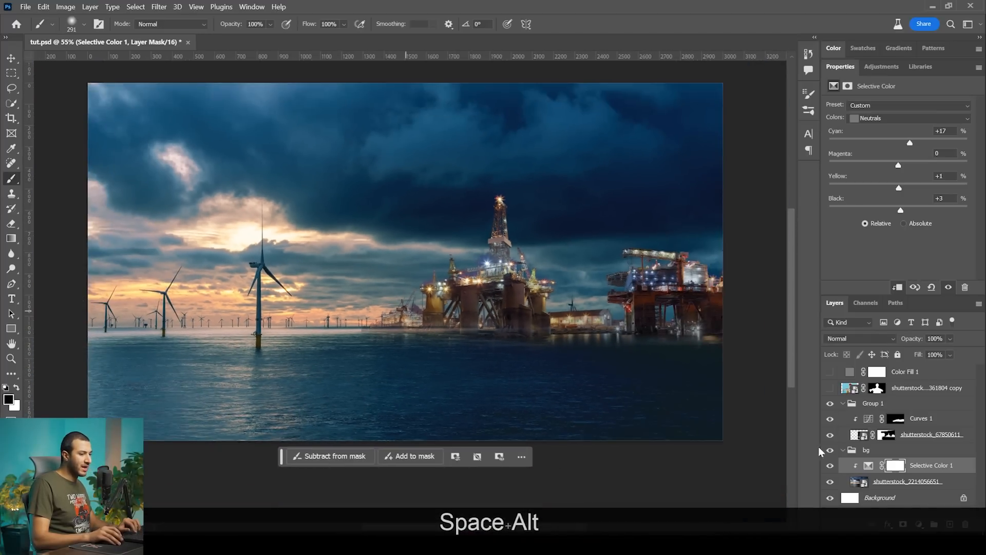
- Set Cyan to 0% for the Neutrals in the background's Selective Color adjustment
{"action": "left_click", "coordinate": [868, 467]}
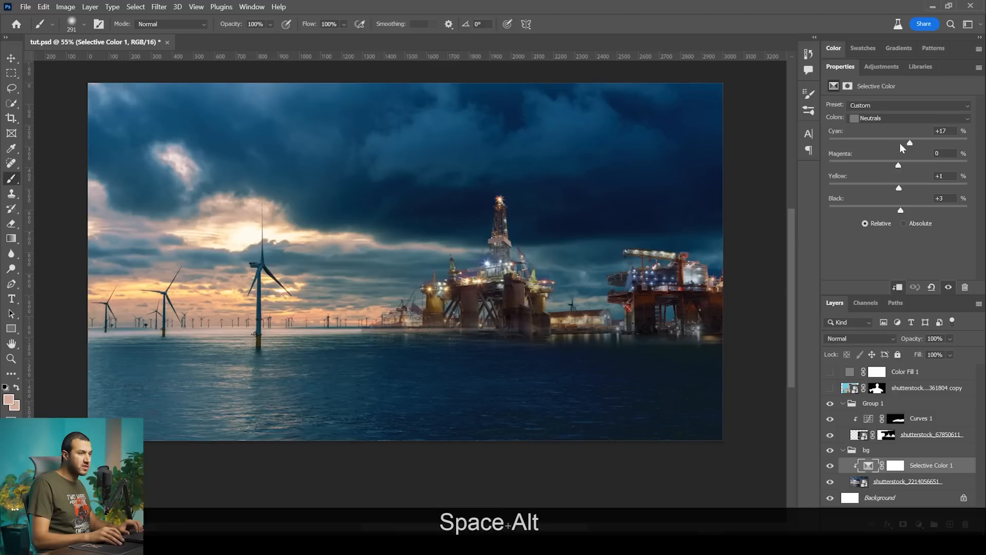
{"action": "left_click_drag", "start_coordinate": [909, 143], "coordinate": [902, 143]}
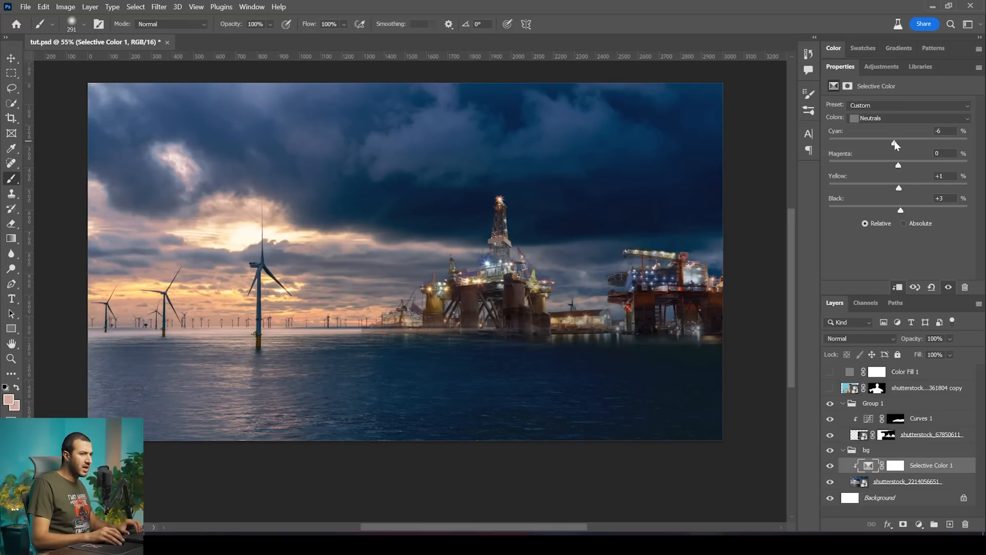
{"action": "scroll", "coordinate": [472, 257], "scroll_direction": "down", "scroll_amount": 1, "text": "alt"}
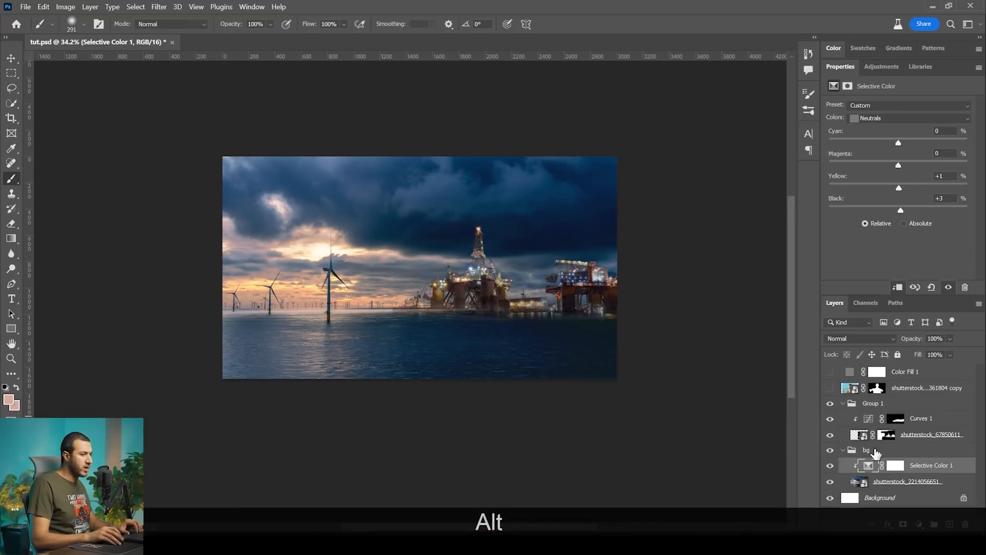
- Examine the oil rigs' colors, lights and cutout edges up close against the adjusted sky and horizon
{"action": "scroll", "coordinate": [472, 257], "scroll_direction": "up", "scroll_amount": 2, "text": "alt"}
{"action": "key", "text": "space"}
{"action": "scroll", "coordinate": [473, 256], "scroll_direction": "up", "scroll_amount": 5, "text": "alt"}
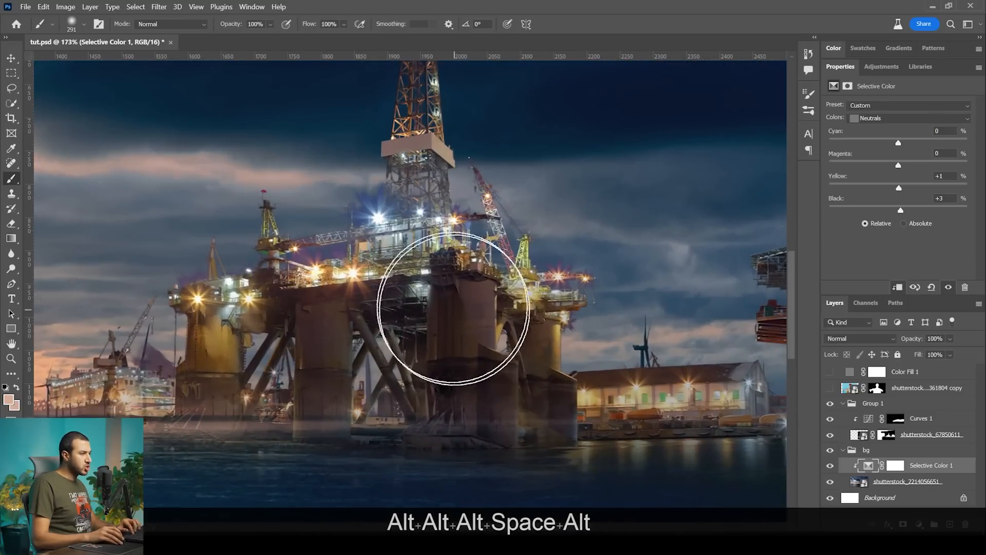
{"action": "scroll", "coordinate": [341, 257], "scroll_direction": "up", "scroll_amount": 2, "text": "alt"}
{"action": "left_click_drag", "start_coordinate": [341, 257], "coordinate": [384, 286]}
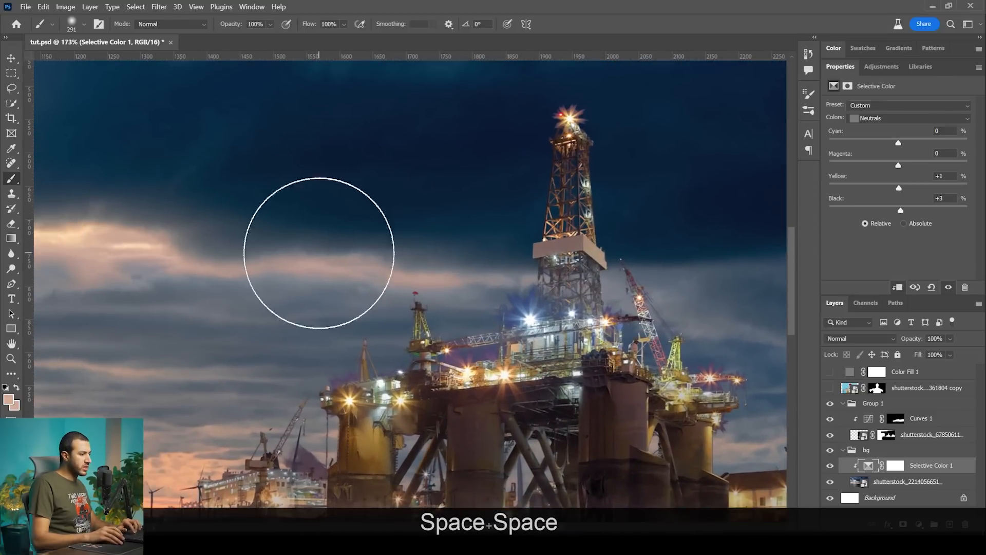
{"action": "scroll", "coordinate": [460, 419], "scroll_direction": "down", "scroll_amount": 2, "text": "alt"}
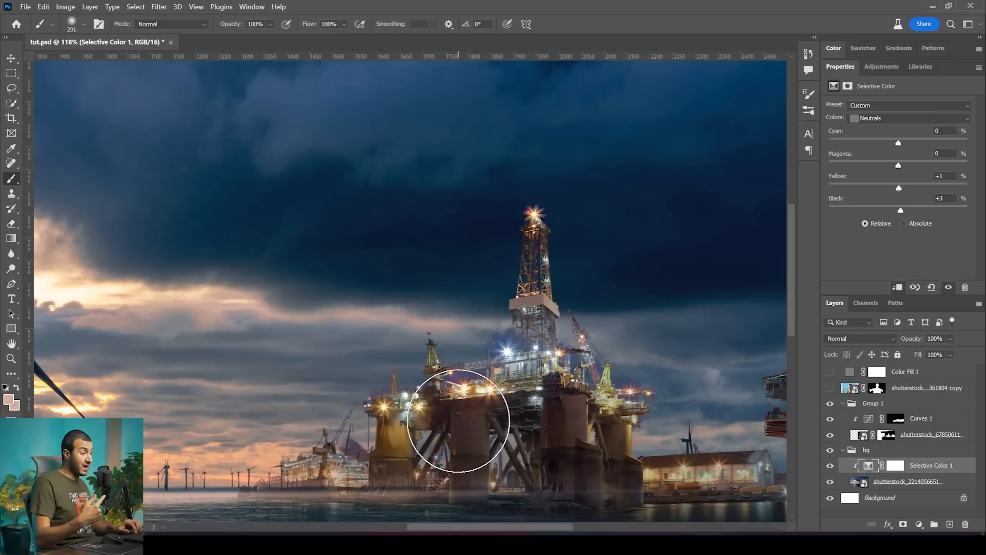
{"action": "scroll", "coordinate": [401, 397], "scroll_direction": "down", "scroll_amount": 2}
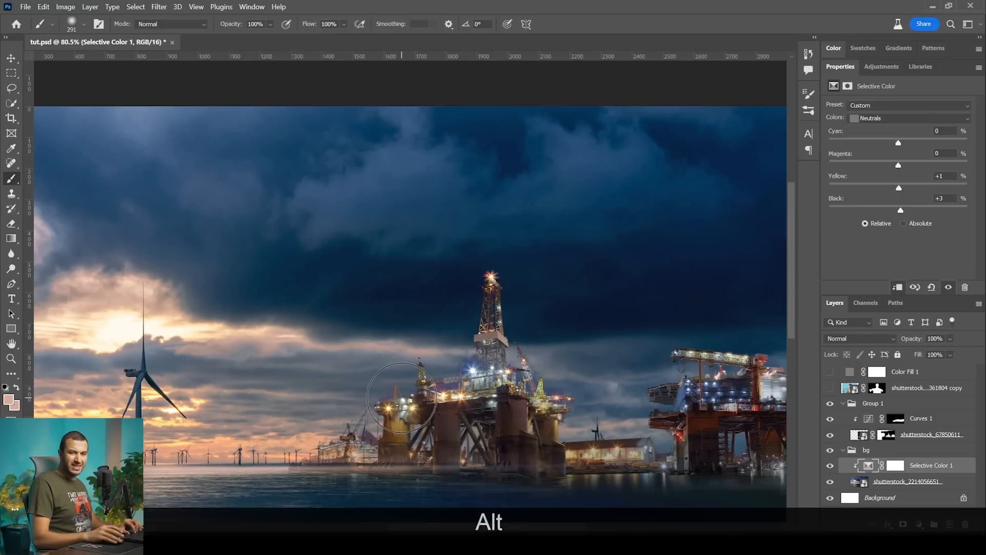
{"action": "key", "text": "space"}
{"action": "left_click_drag", "start_coordinate": [436, 401], "coordinate": [536, 317]}
{"action": "scroll", "coordinate": [478, 335], "scroll_direction": "up", "scroll_amount": 3}
{"action": "scroll", "coordinate": [405, 365], "scroll_direction": "up", "scroll_amount": 4}
{"action": "key", "text": "space"}
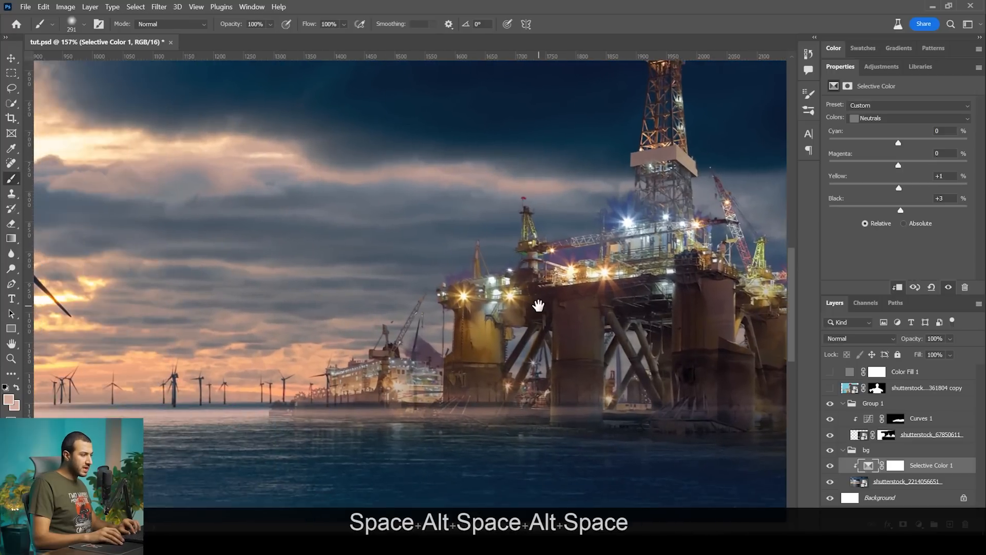
{"action": "scroll", "coordinate": [476, 354], "scroll_direction": "up", "scroll_amount": 2}
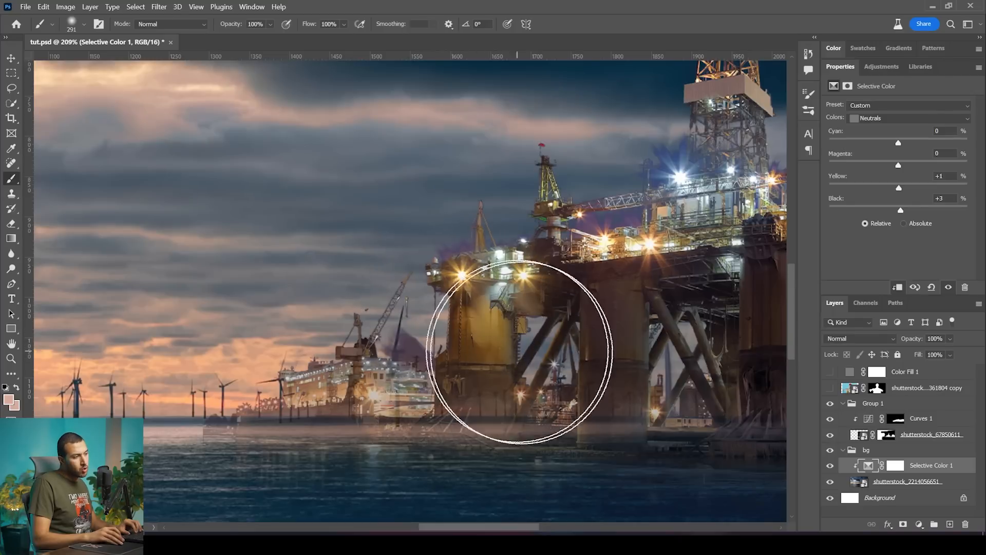
{"action": "key", "text": "space"}
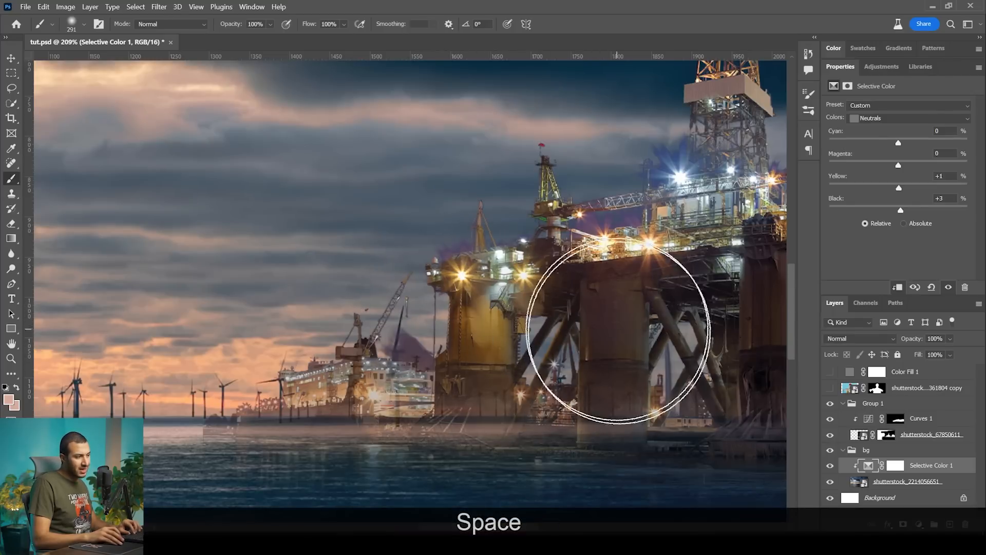
- Sample the dark blue sky beside the oil rig's tower in the foreground Color Picker to examine its hue, and discard the color
{"action": "scroll", "coordinate": [621, 342], "scroll_direction": "up", "scroll_amount": 3}
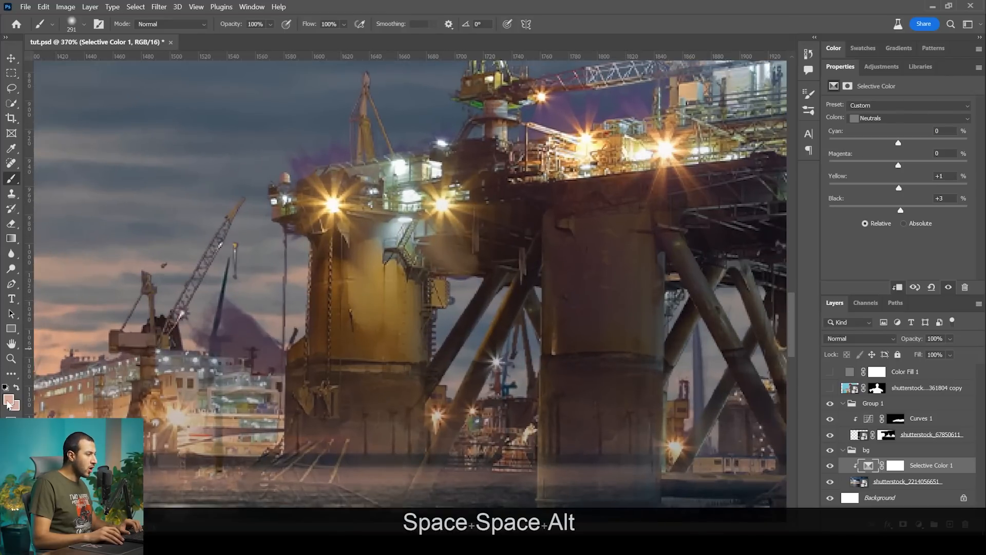
{"action": "left_click", "coordinate": [8, 401]}
{"action": "left_click_drag", "start_coordinate": [616, 310], "coordinate": [583, 271]}
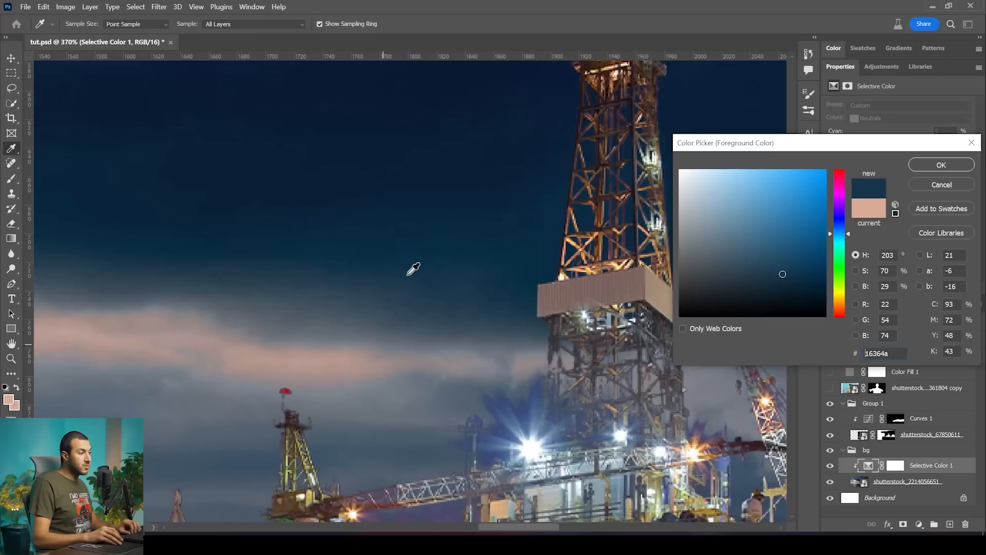
{"action": "left_click_drag", "start_coordinate": [410, 266], "coordinate": [500, 283]}
{"action": "key", "text": "alt"}
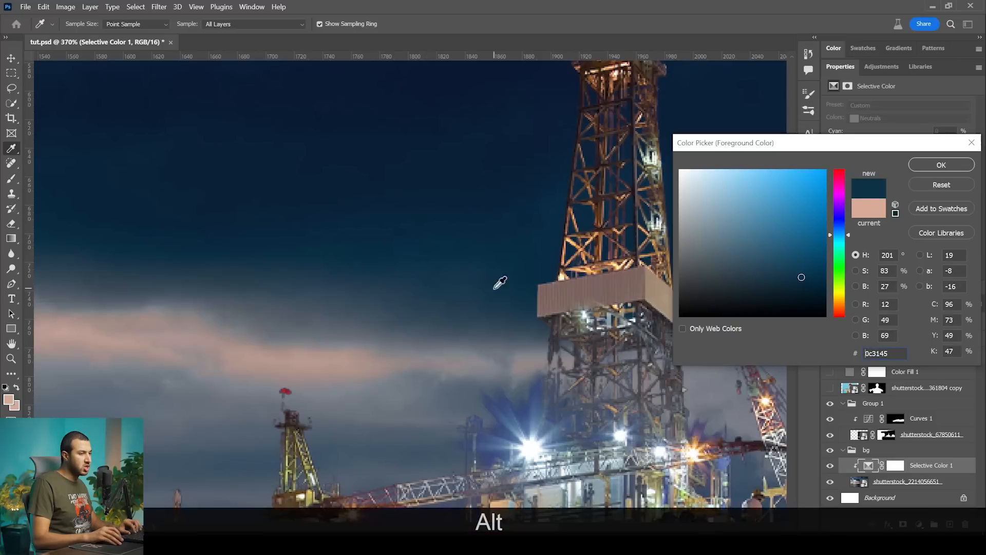
{"action": "left_click", "coordinate": [940, 187]}
- Add a Color Balance adjustment layer directly above the oil rigs' Curves 1 adjustment
{"action": "scroll", "coordinate": [690, 366], "scroll_direction": "down", "scroll_amount": 5}
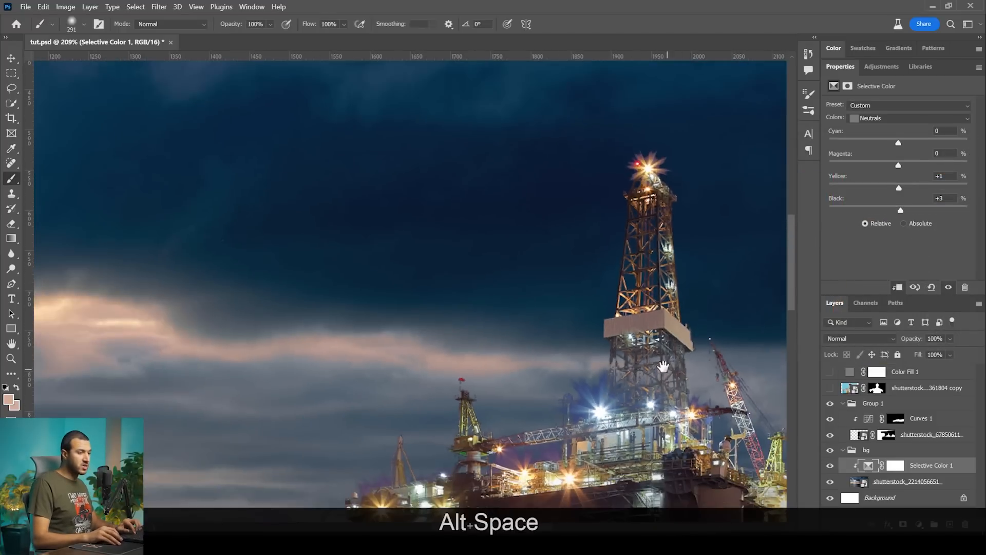
{"action": "left_click_drag", "start_coordinate": [661, 358], "coordinate": [591, 265]}
{"action": "scroll", "coordinate": [590, 265], "scroll_direction": "down", "scroll_amount": 6}
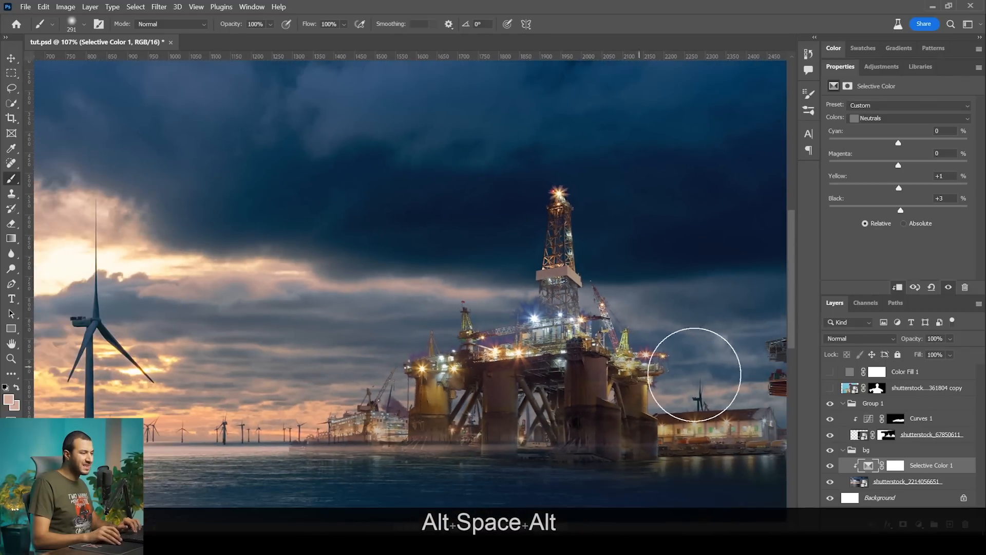
{"action": "scroll", "coordinate": [644, 388], "scroll_direction": "down", "scroll_amount": 2}
{"action": "left_click_drag", "start_coordinate": [626, 370], "coordinate": [561, 353]}
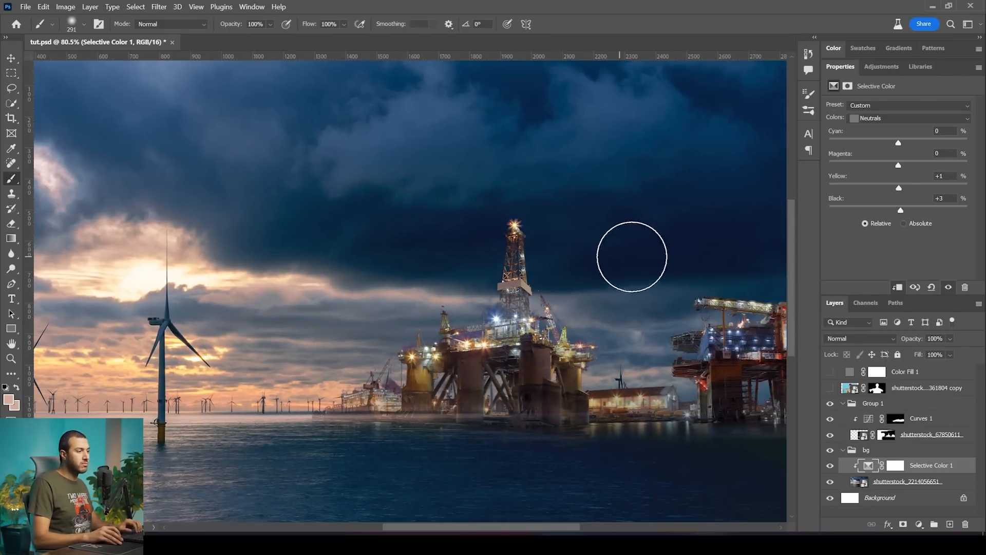
{"action": "left_click", "coordinate": [948, 422]}
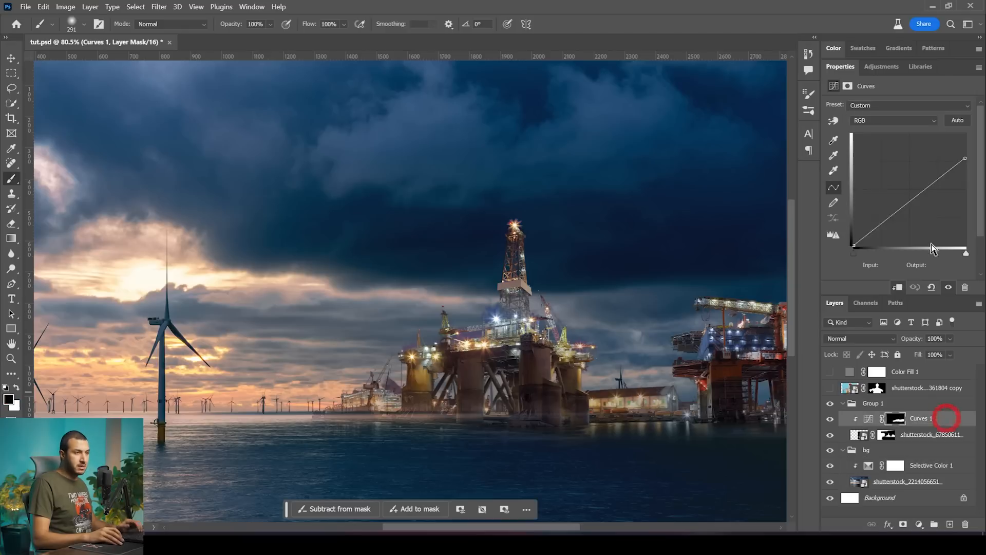
{"action": "left_click", "coordinate": [895, 70]}
{"action": "left_click", "coordinate": [955, 161]}
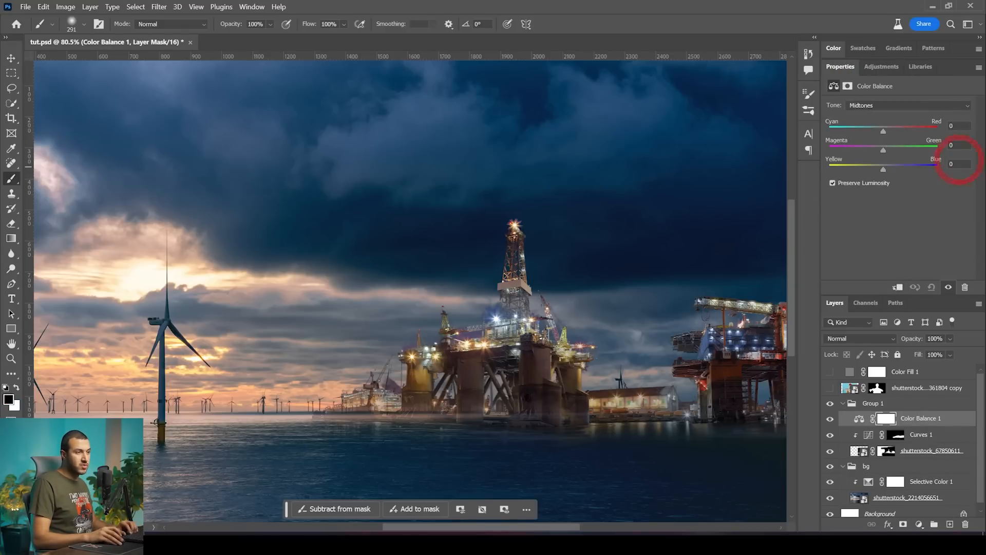
- Clip the Color Balance to the oil rigs and set its Midtones to -27 Cyan-Red, -3 Magenta-Green and +20 Yellow-Blue
{"action": "key", "text": "space"}
{"action": "left_click_drag", "start_coordinate": [598, 304], "coordinate": [509, 294]}
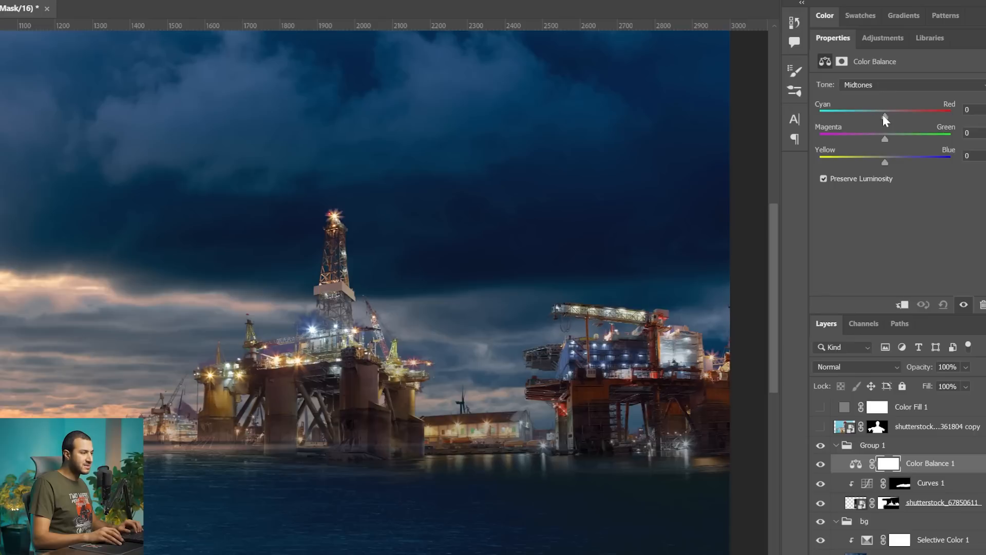
{"action": "left_click_drag", "start_coordinate": [883, 132], "coordinate": [896, 161]}
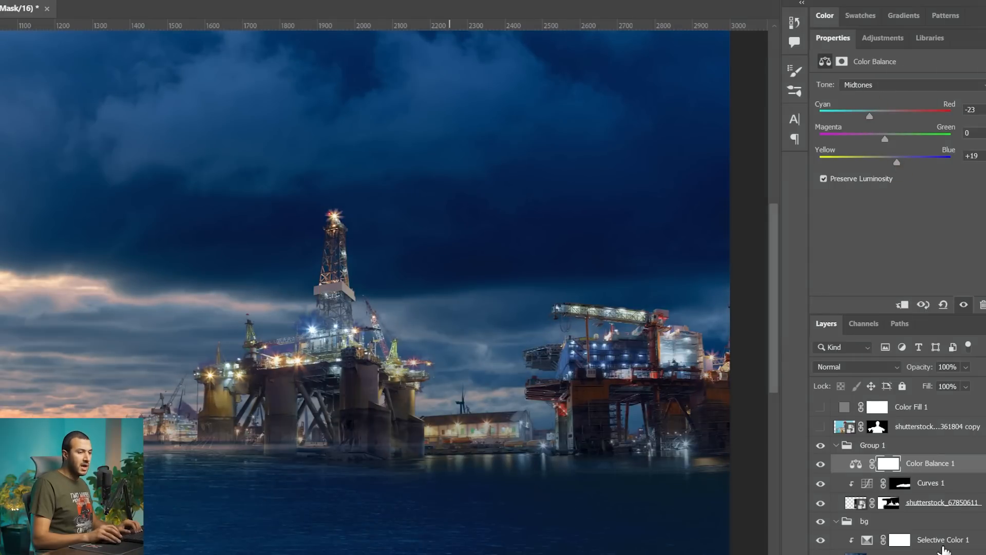
{"action": "left_click", "coordinate": [901, 305]}
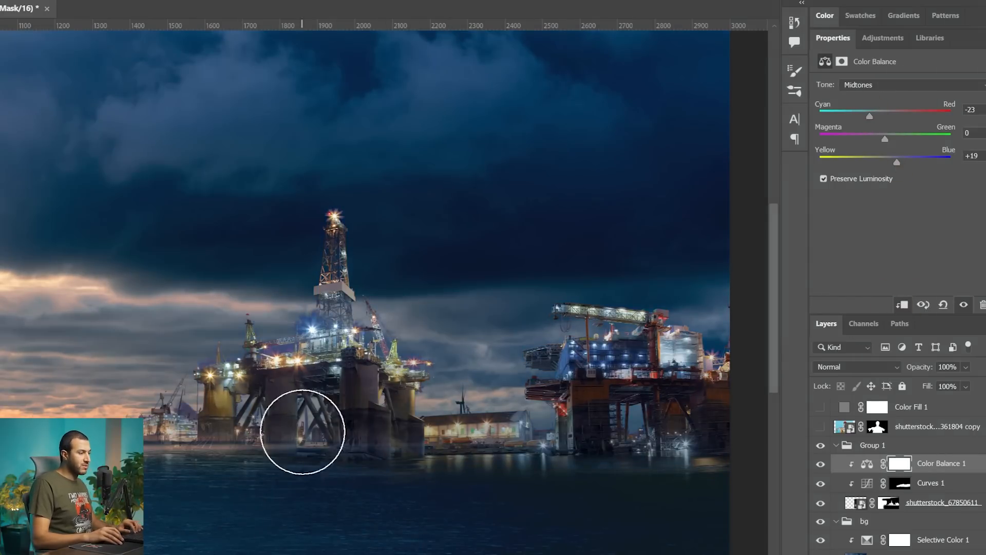
{"action": "left_click_drag", "start_coordinate": [322, 400], "coordinate": [336, 402]}
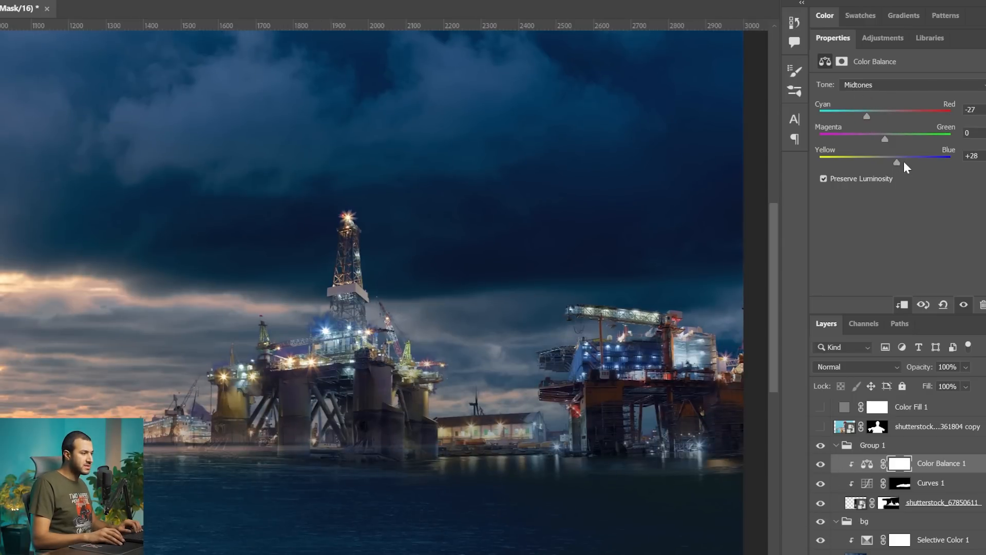
{"action": "left_click_drag", "start_coordinate": [896, 161], "coordinate": [883, 140]}
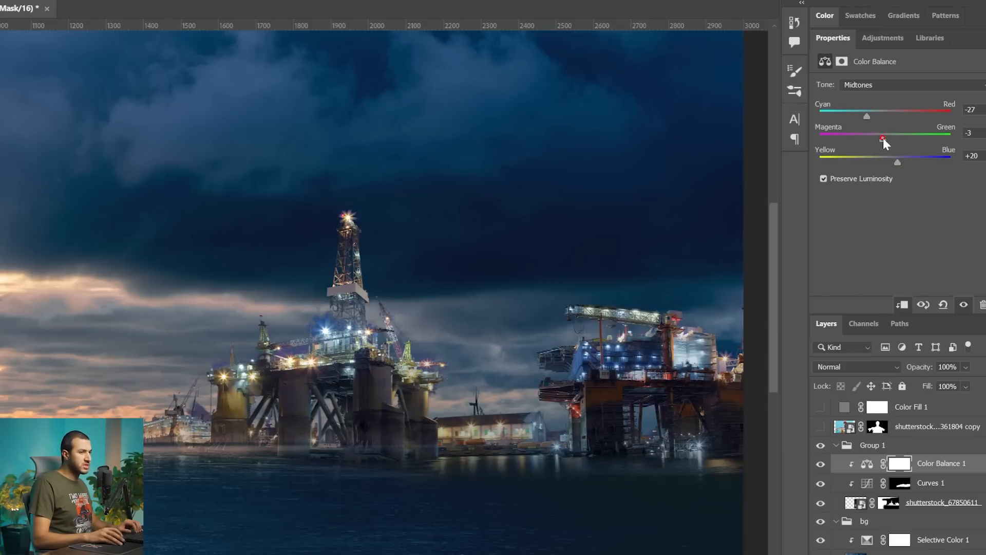
- Set the Color Balance Highlights to -3 Cyan-Red and +11 Yellow-Blue
{"action": "left_click", "coordinate": [854, 86]}
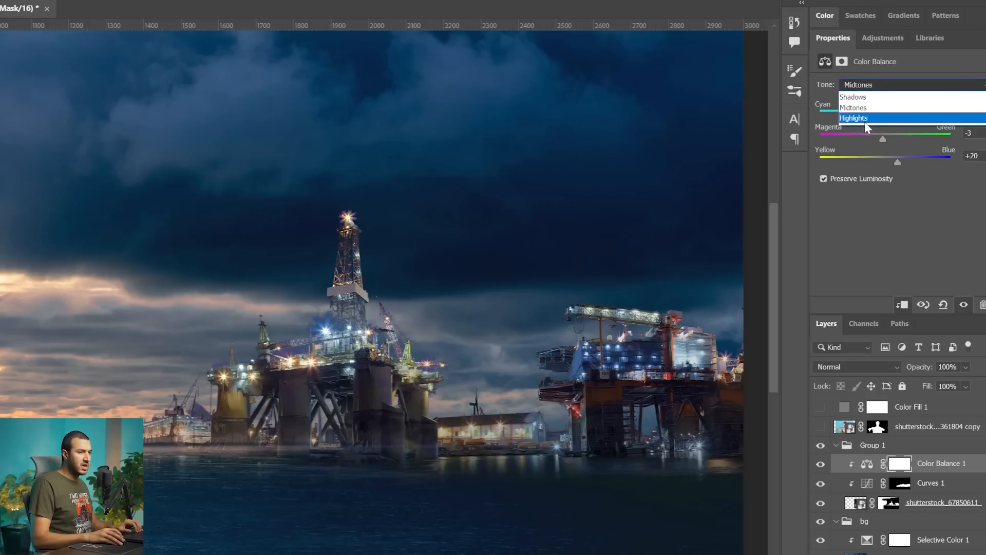
{"action": "left_click", "coordinate": [865, 118]}
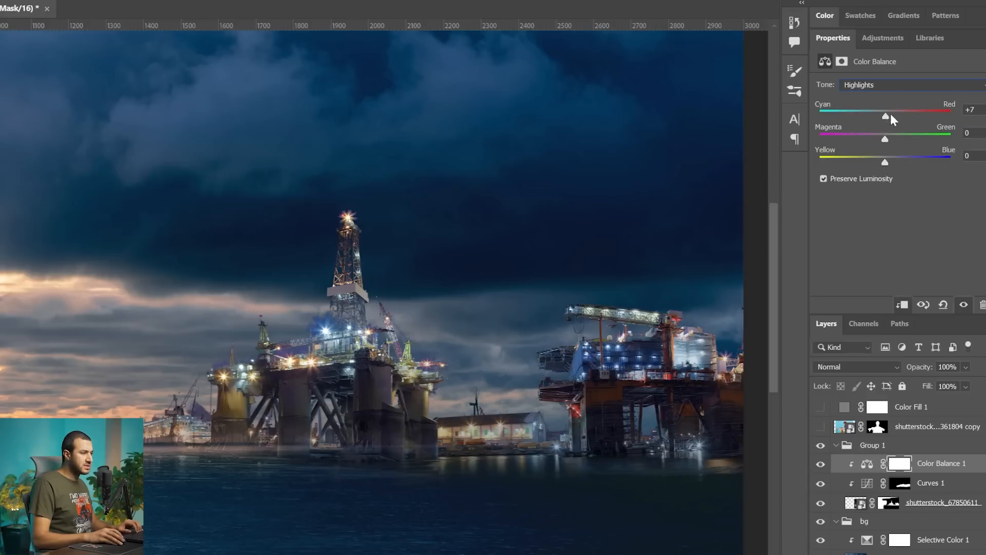
{"action": "left_click_drag", "start_coordinate": [886, 114], "coordinate": [882, 117]}
{"action": "left_click_drag", "start_coordinate": [890, 162], "coordinate": [892, 163]}
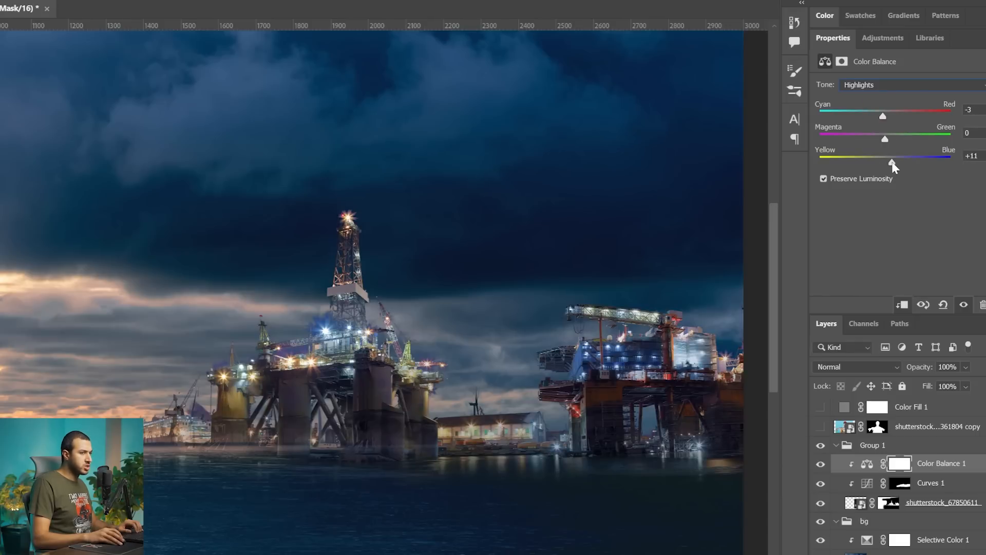
- Set the Color Balance Shadows to -12 Cyan-Red and +3 Yellow-Blue
{"action": "left_click", "coordinate": [874, 85]}
{"action": "left_click", "coordinate": [861, 101]}
{"action": "left_click_drag", "start_coordinate": [879, 115], "coordinate": [878, 116]}
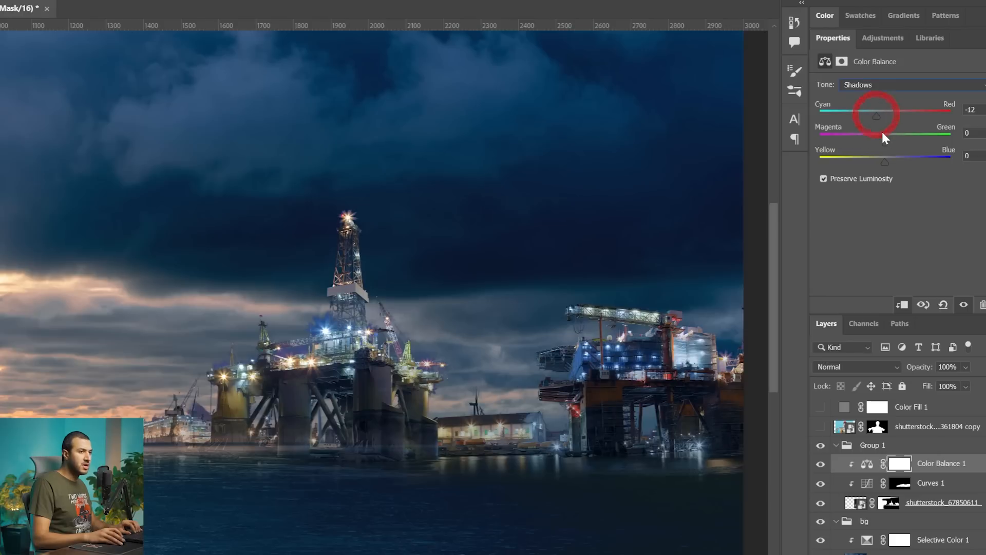
{"action": "left_click_drag", "start_coordinate": [885, 162], "coordinate": [886, 160]}
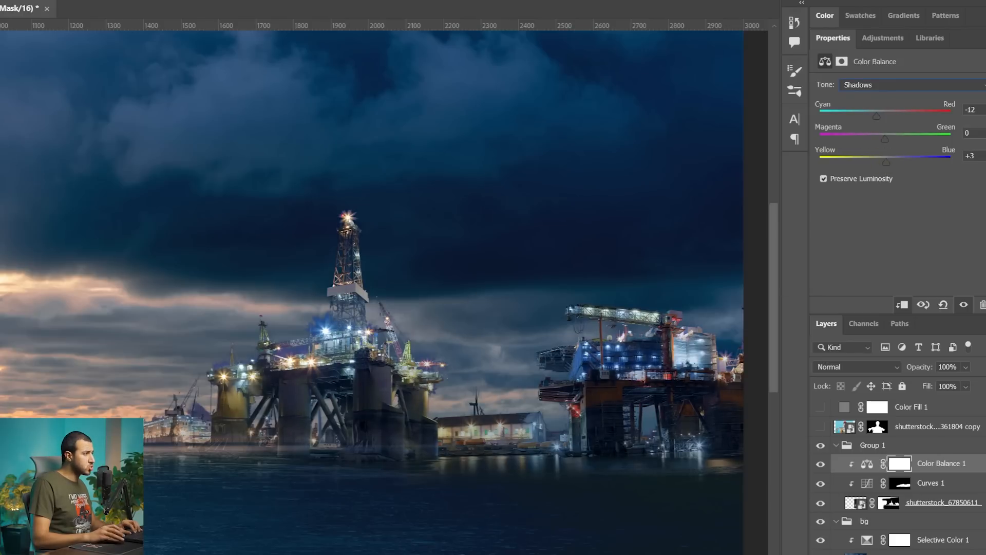
- Warm the oil rigs' lights by setting the Color Balance Highlights to +11 Cyan-Red and -4 Yellow-Blue
{"action": "scroll", "coordinate": [367, 352], "scroll_direction": "down", "scroll_amount": 2}
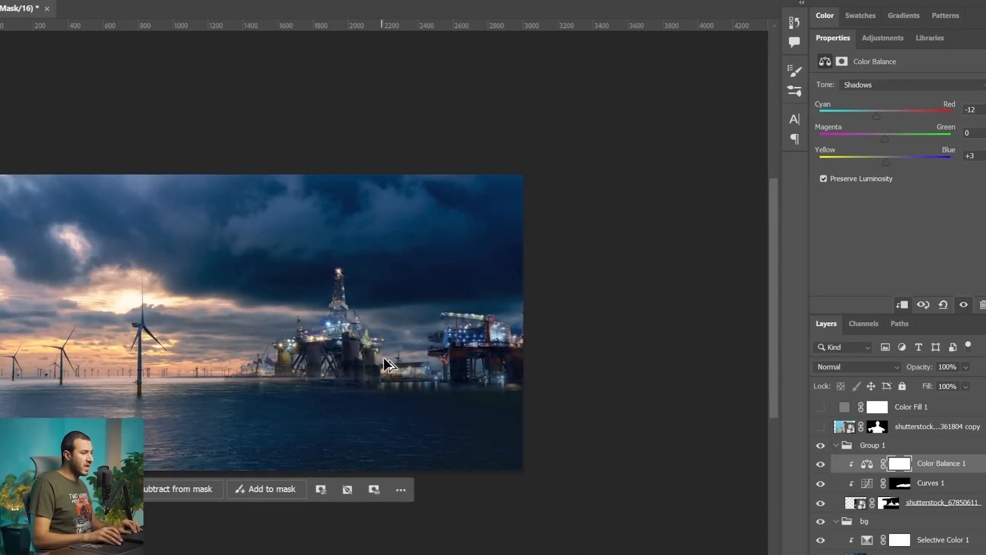
{"action": "scroll", "coordinate": [416, 378], "scroll_direction": "up", "scroll_amount": 6}
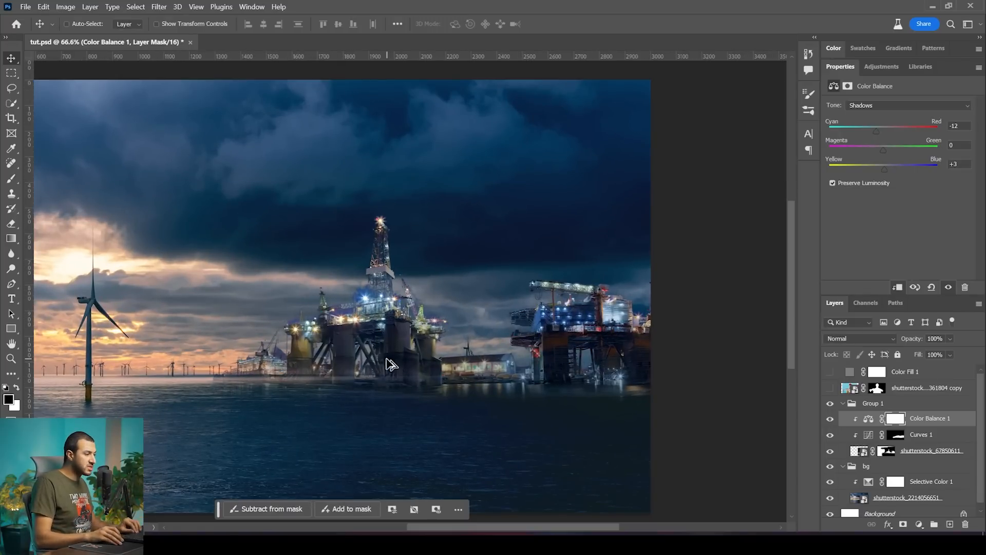
{"action": "scroll", "coordinate": [394, 368], "scroll_direction": "up", "scroll_amount": 5}
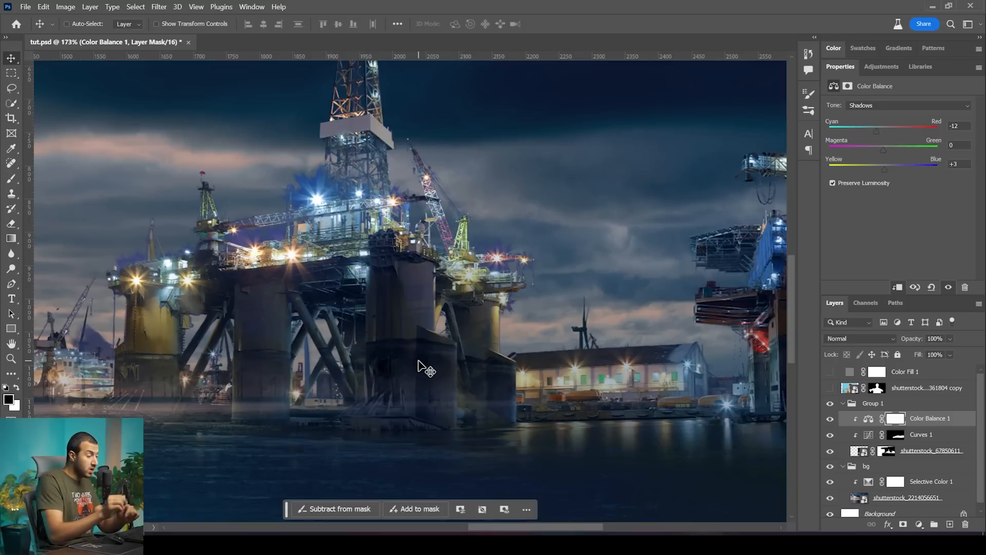
{"action": "scroll", "coordinate": [417, 362], "scroll_direction": "down", "scroll_amount": 6}
{"action": "left_click_drag", "start_coordinate": [418, 362], "coordinate": [470, 360]}
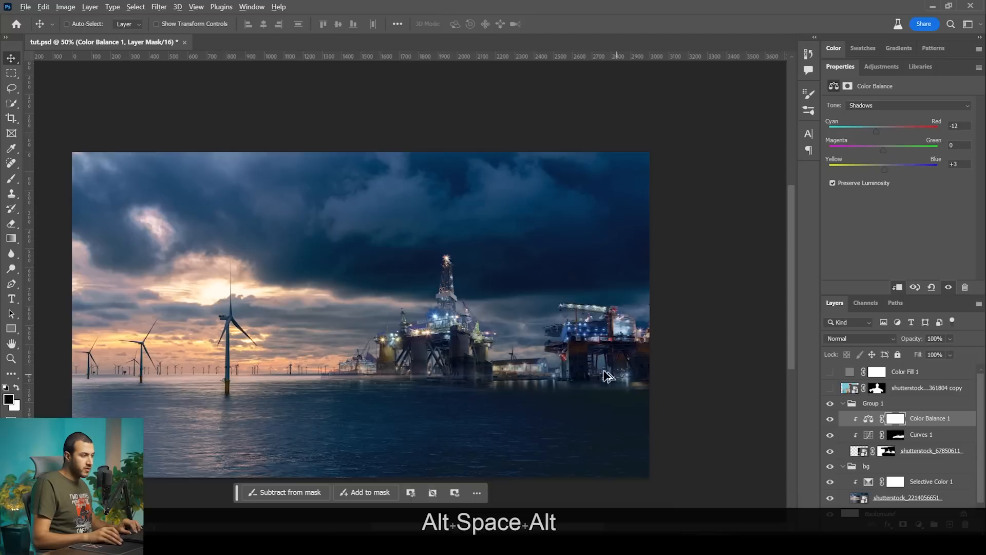
{"action": "scroll", "coordinate": [470, 339], "scroll_direction": "up", "scroll_amount": 4}
{"action": "left_click", "coordinate": [882, 104]}
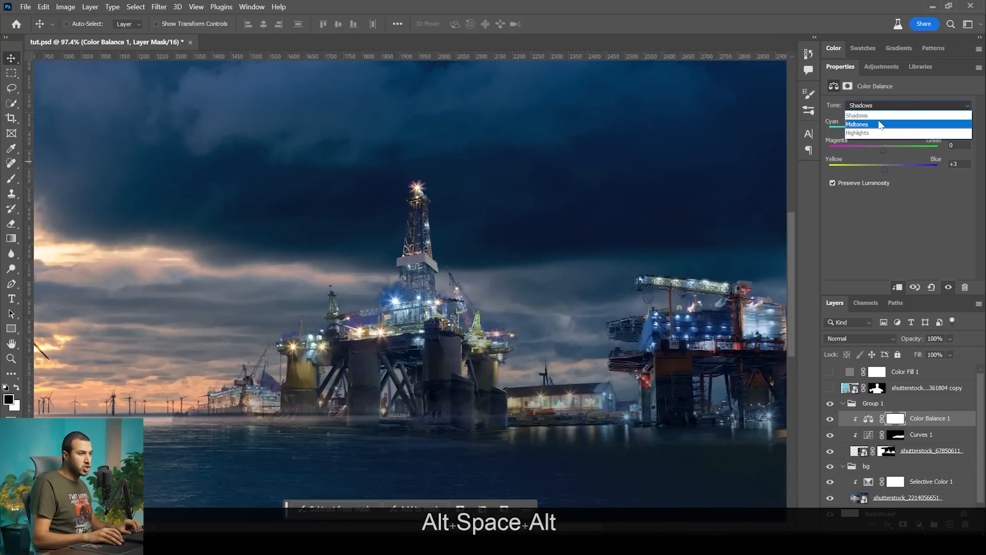
{"action": "left_click", "coordinate": [885, 132]}
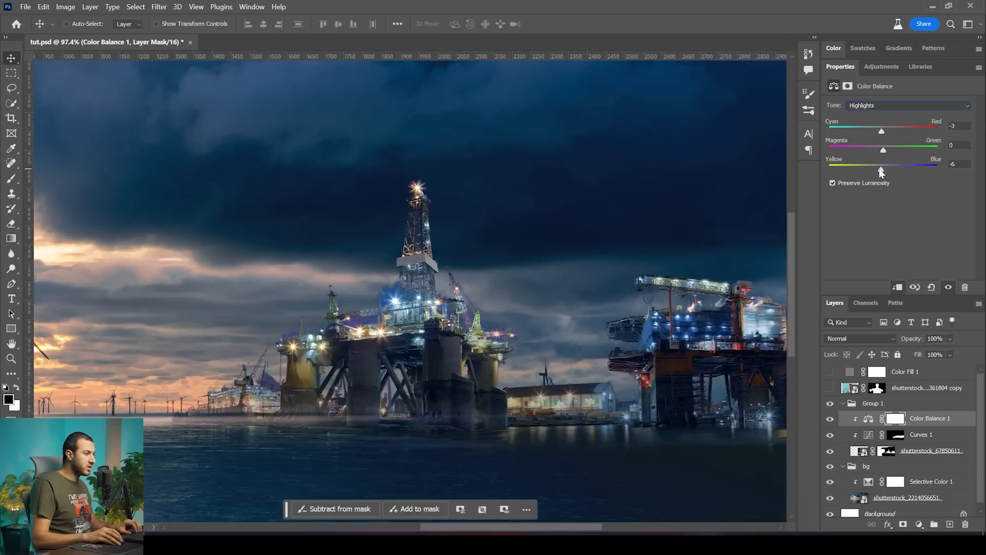
{"action": "left_click_drag", "start_coordinate": [880, 169], "coordinate": [881, 169]}
{"action": "left_click_drag", "start_coordinate": [889, 129], "coordinate": [887, 129]}
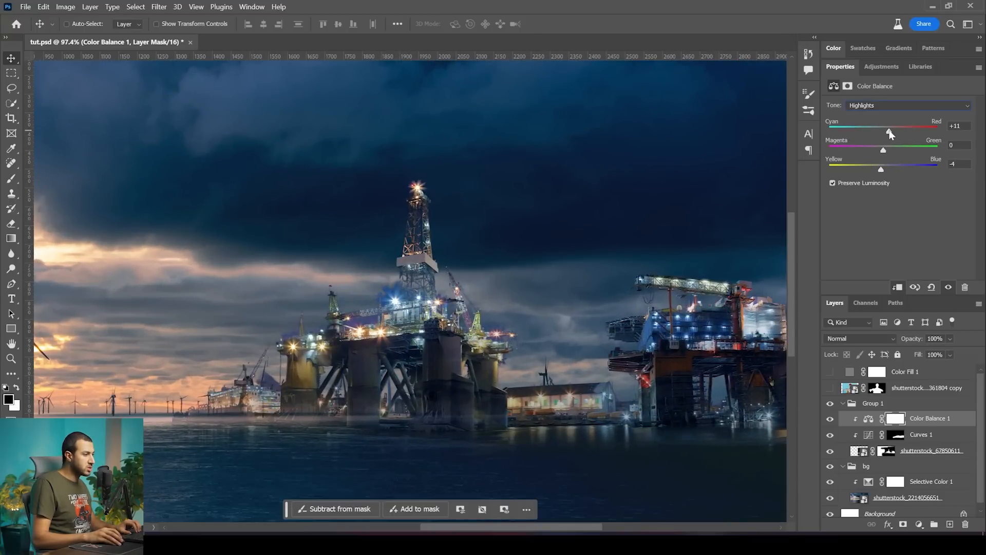
- Compare the oil rigs with and without the Color Balance adjustment by toggling its visibility, leaving it shown
{"action": "left_click", "coordinate": [831, 418]}
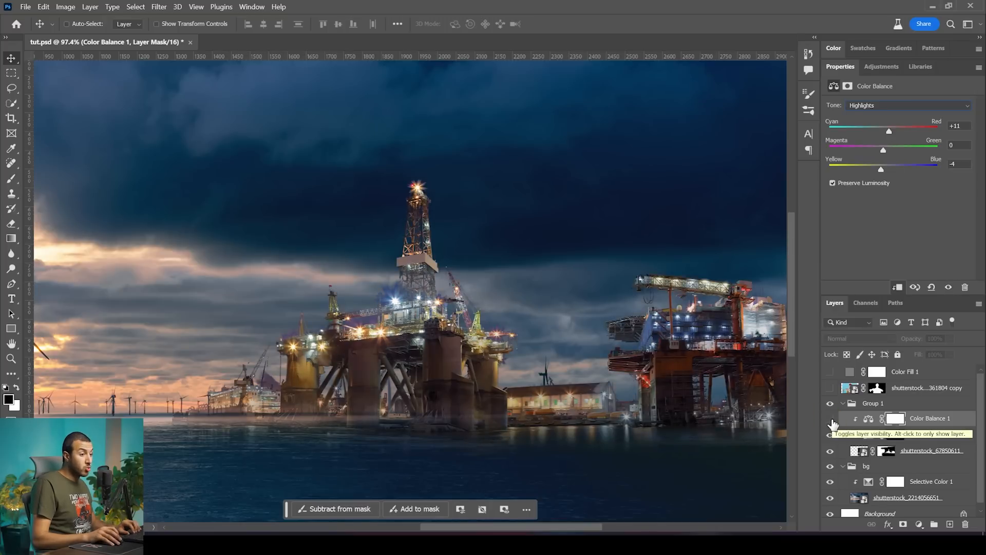
{"action": "left_click", "coordinate": [830, 418]}
{"action": "left_click", "coordinate": [830, 418]}
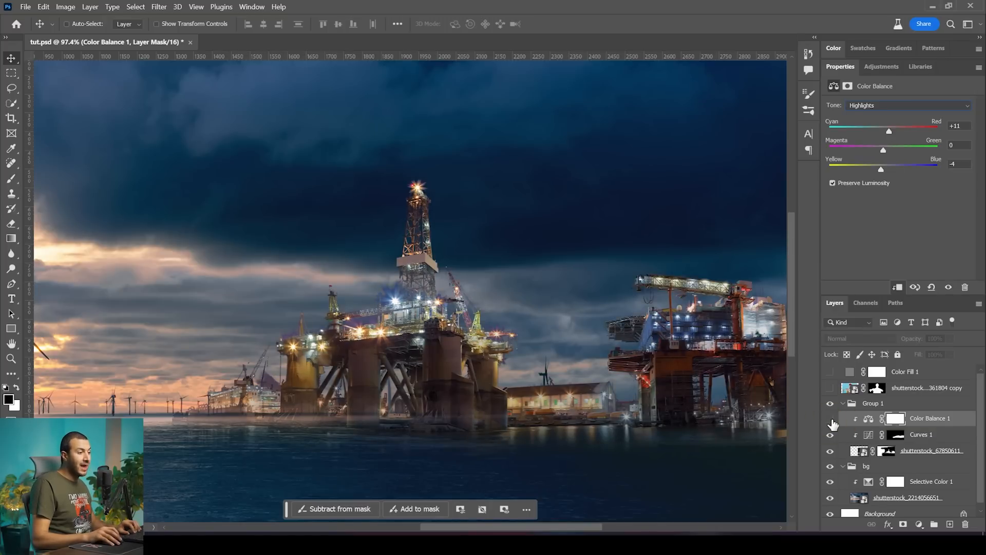
{"action": "left_click", "coordinate": [830, 419]}
{"action": "key", "text": "space"}
{"action": "left_click_drag", "start_coordinate": [552, 400], "coordinate": [471, 354]}
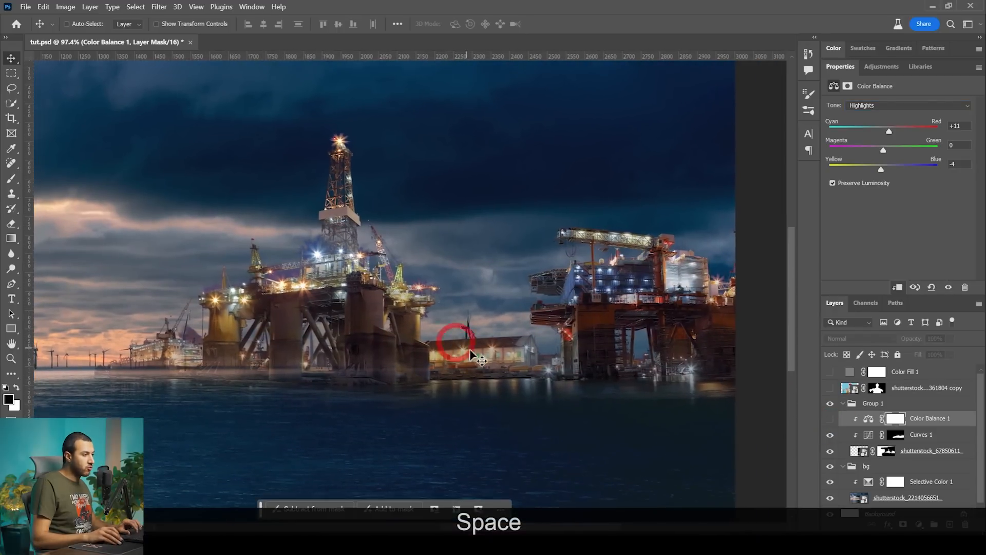
{"action": "scroll", "coordinate": [473, 354], "scroll_direction": "up", "scroll_amount": 1}
{"action": "left_click", "coordinate": [830, 419]}
{"action": "left_click", "coordinate": [829, 419]}
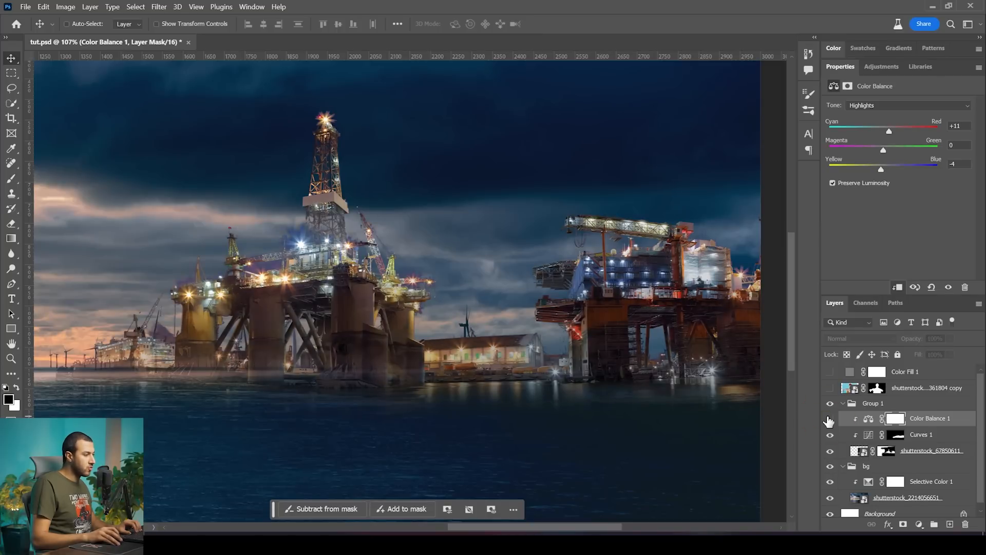
{"action": "left_click", "coordinate": [829, 419]}
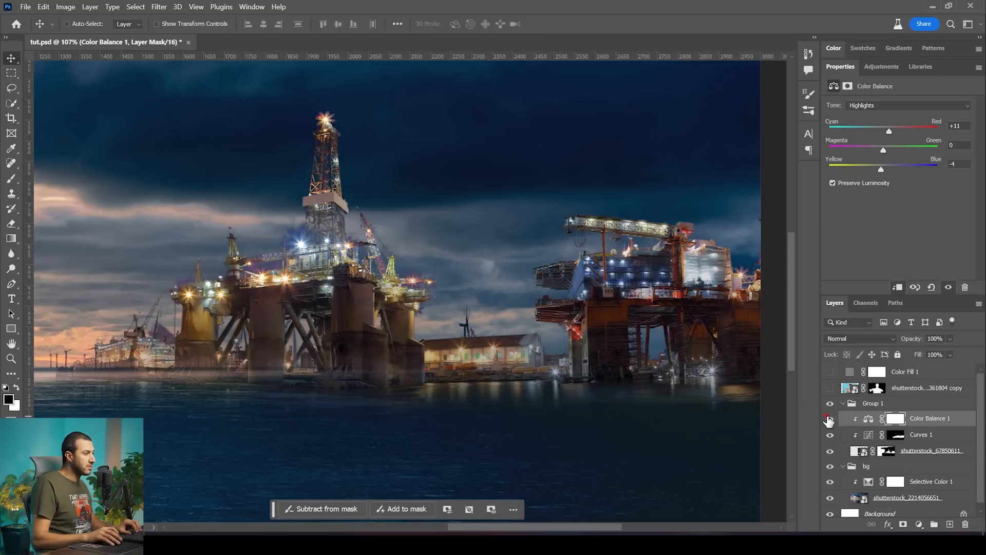
{"action": "left_click", "coordinate": [829, 420]}
{"action": "left_click", "coordinate": [829, 420]}
{"action": "left_click", "coordinate": [829, 420]}
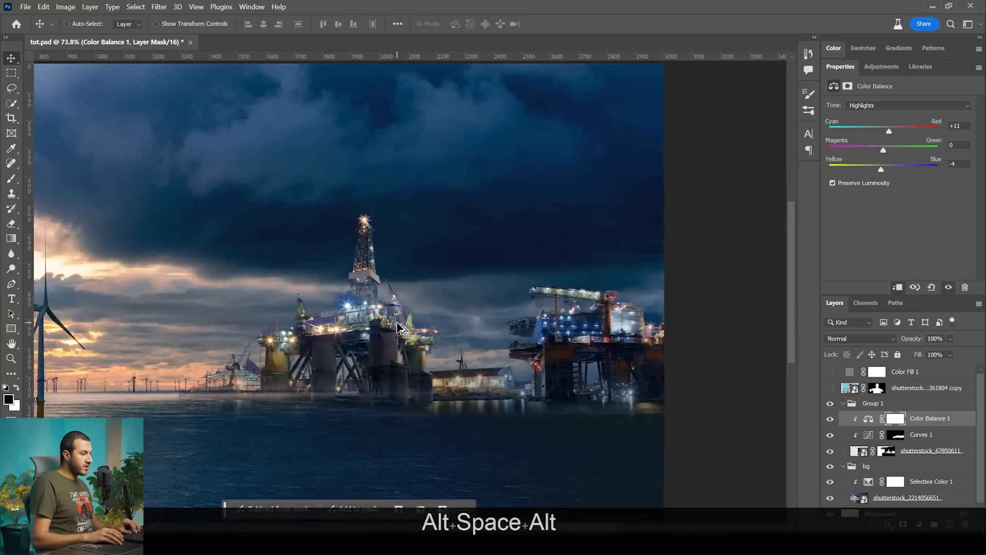
- Examine the glow and cutout edges around the main oil rig's lights and tower up close
{"action": "scroll", "coordinate": [345, 314], "scroll_direction": "up", "scroll_amount": 10}
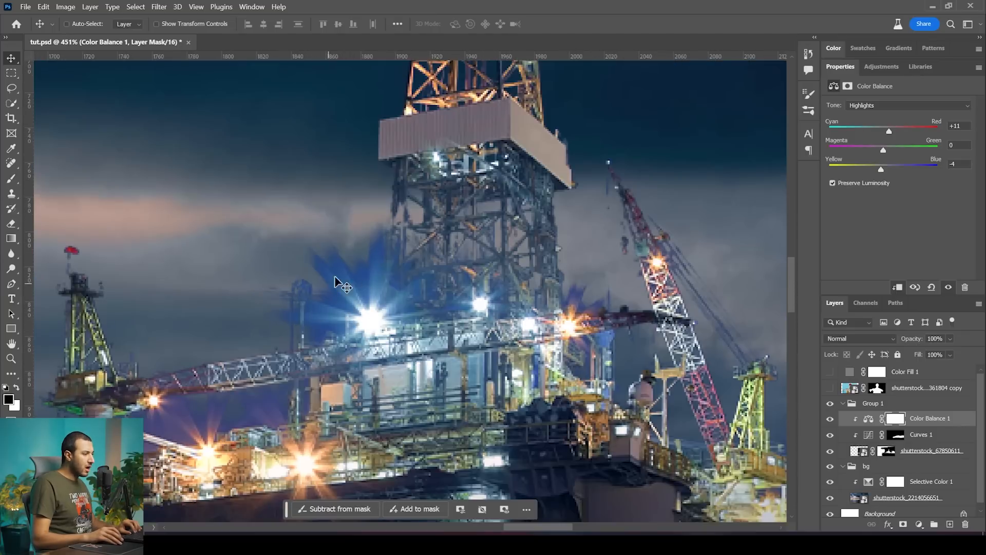
{"action": "scroll", "coordinate": [350, 327], "scroll_direction": "down", "scroll_amount": 5}
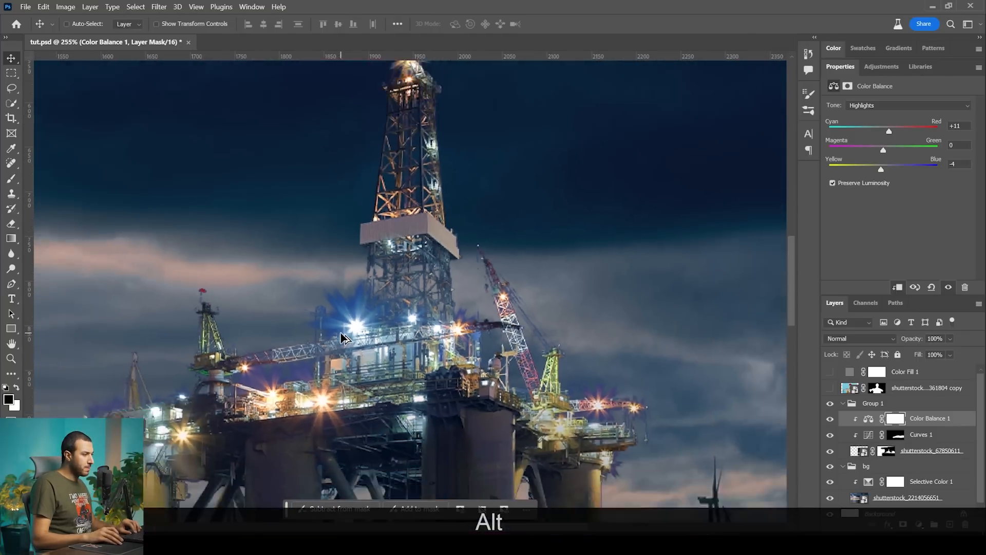
{"action": "scroll", "coordinate": [380, 321], "scroll_direction": "down", "scroll_amount": 1}
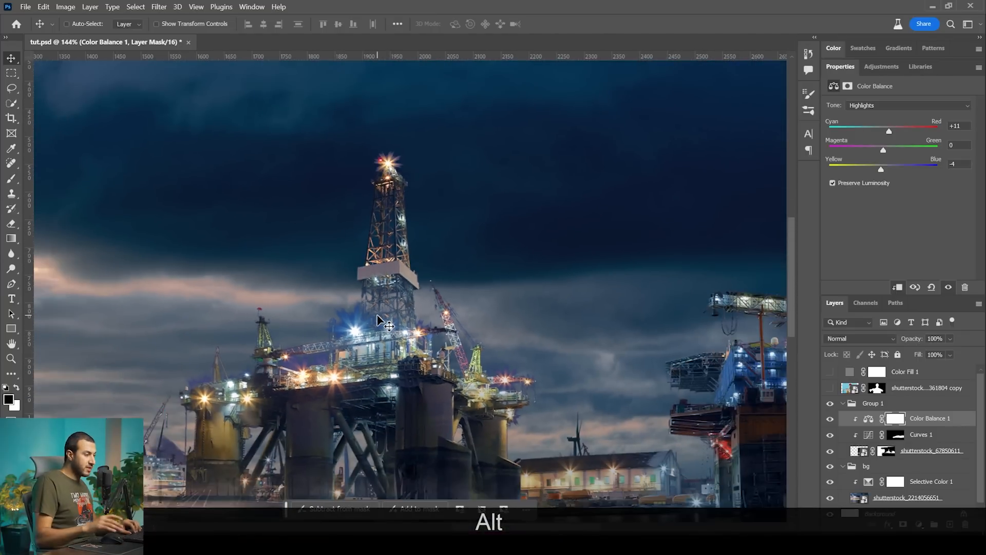
{"action": "scroll", "coordinate": [380, 321], "scroll_direction": "down", "scroll_amount": 2}
{"action": "scroll", "coordinate": [357, 341], "scroll_direction": "up", "scroll_amount": 3}
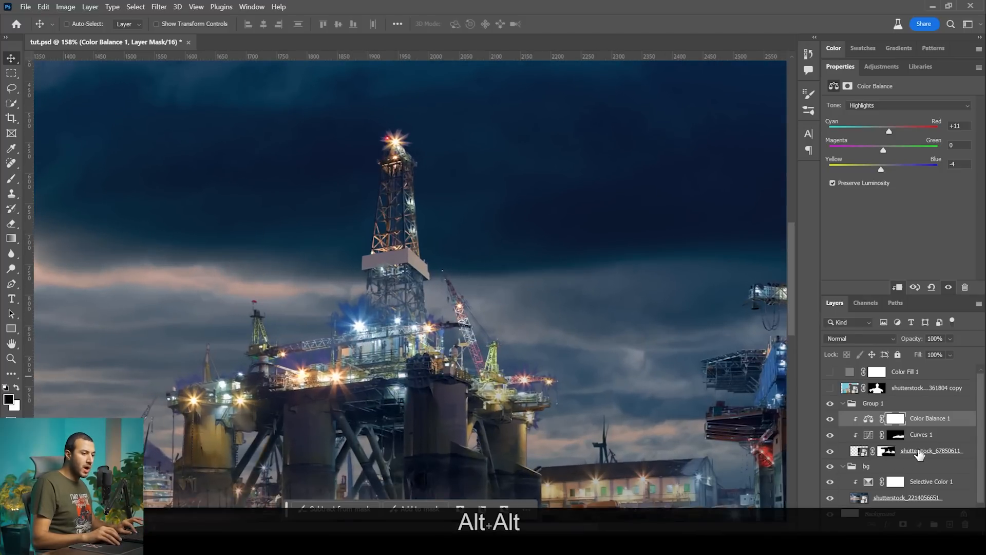
- Duplicate the oil rigs' image layer as a clipped copy above the original and set its blend mode to Screen
{"action": "left_click_drag", "start_coordinate": [919, 454], "coordinate": [917, 443]}
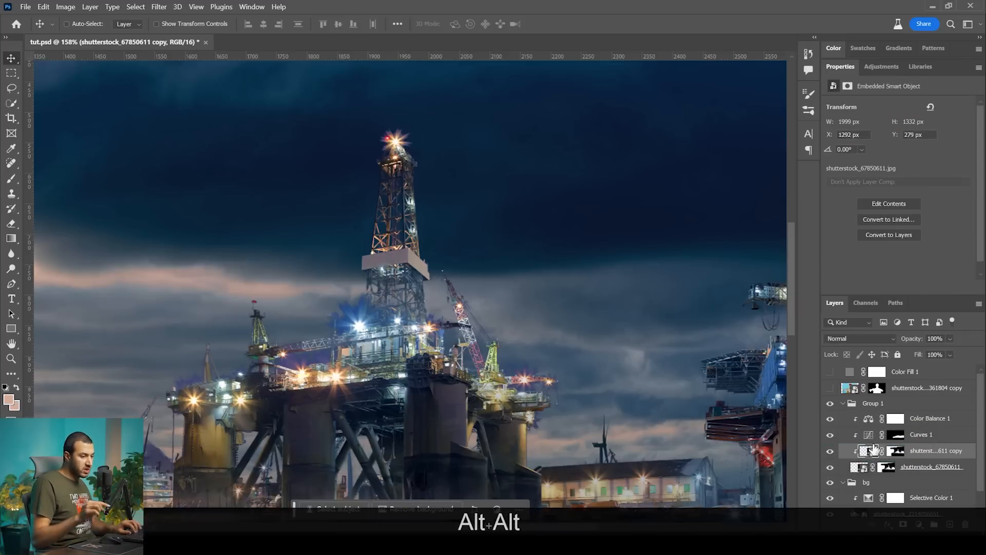
{"action": "left_click", "coordinate": [855, 340]}
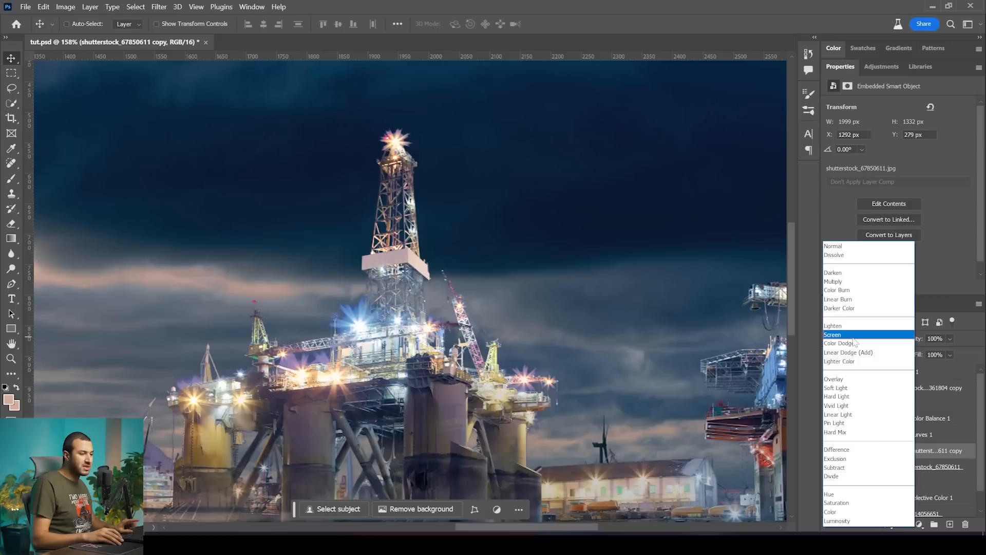
{"action": "left_click", "coordinate": [855, 338]}
- Fill the entire layer mask of the Screen copy with black and clear the selection
{"action": "left_click", "coordinate": [895, 451]}
{"action": "key", "text": "alt"}
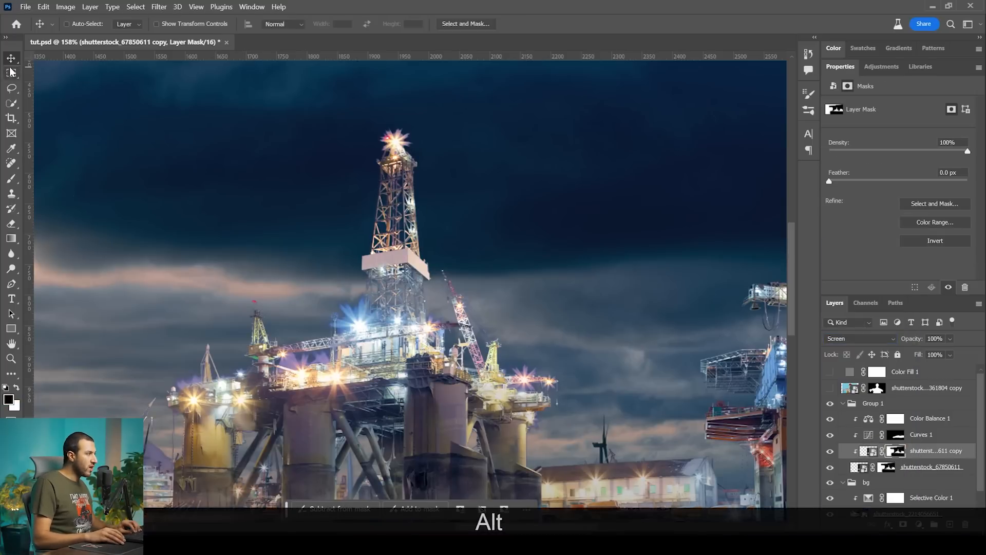
{"action": "scroll", "coordinate": [497, 290], "scroll_direction": "down", "scroll_amount": 5}
{"action": "scroll", "coordinate": [498, 294], "scroll_direction": "up", "scroll_amount": 3}
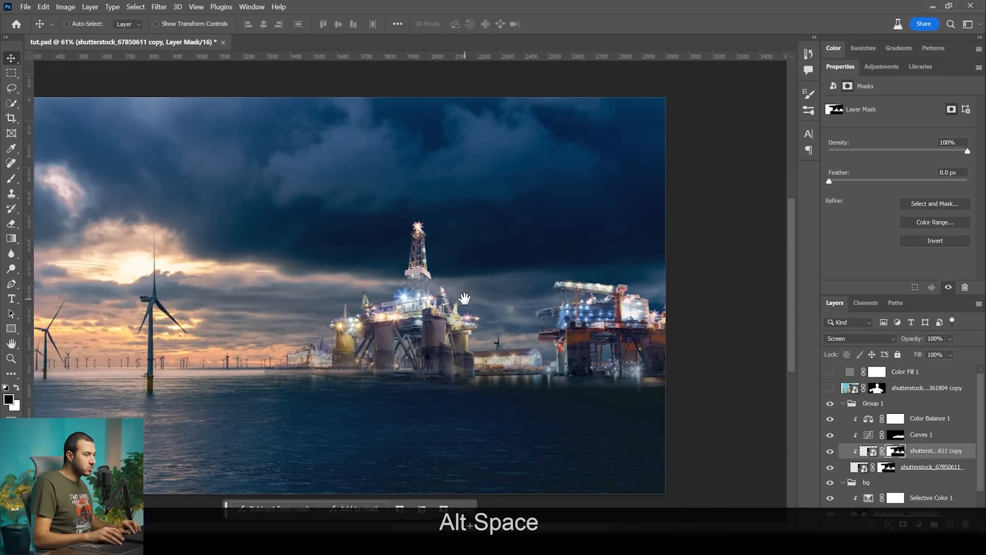
{"action": "key", "text": "ctrl"}
{"action": "key", "text": "ctrl+a"}
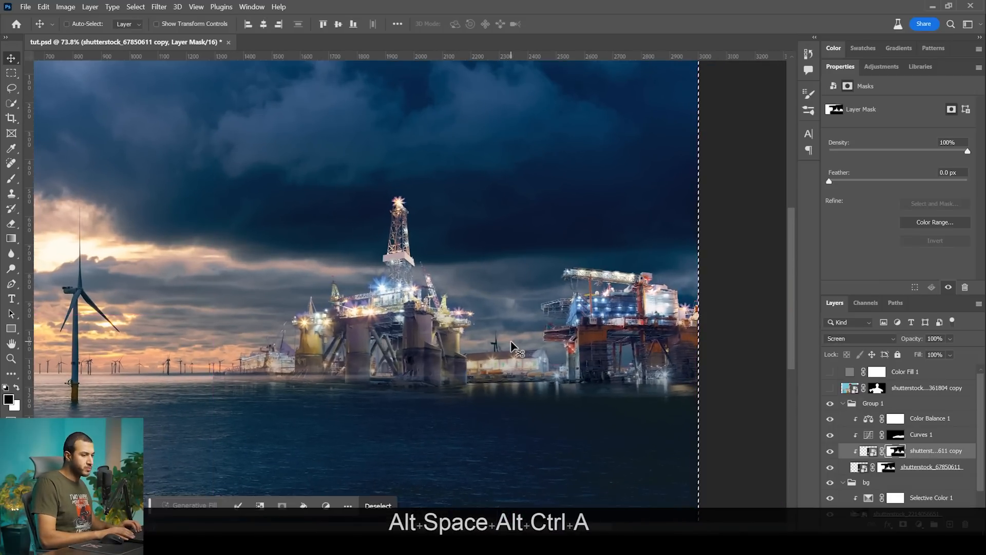
{"action": "key", "text": "BackSpace"}
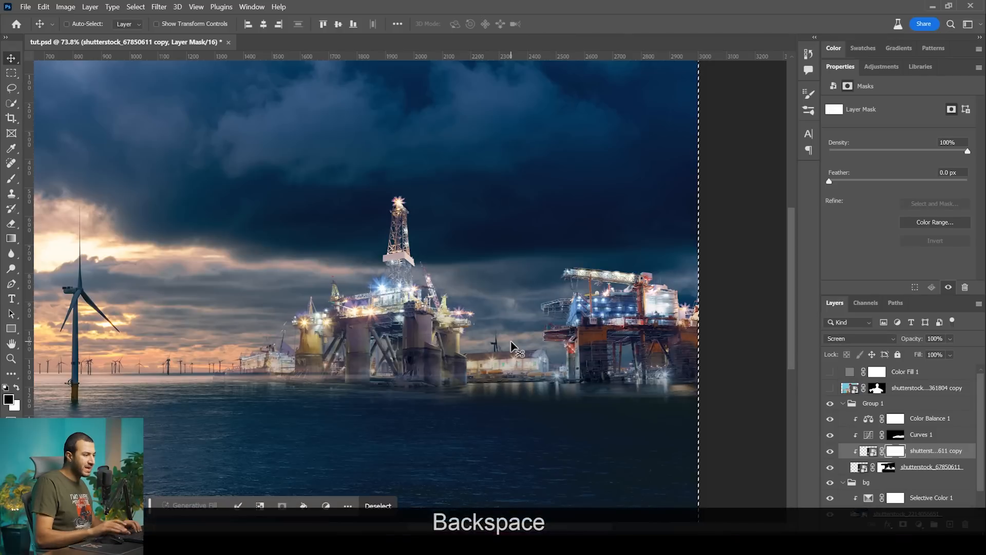
{"action": "key", "text": "alt"}
{"action": "key", "text": "alt+BackSpace"}
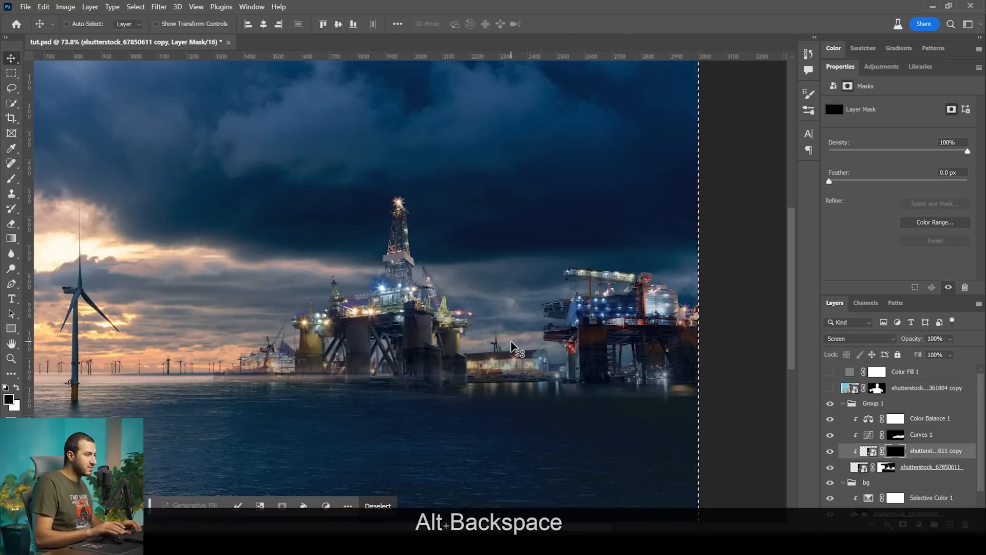
{"action": "key", "text": "ctrl+d"}
- Paint white on the copy's mask with a 100 px soft brush over the blue-white light below the main rig's tower
{"action": "scroll", "coordinate": [360, 272], "scroll_direction": "up", "scroll_amount": 8}
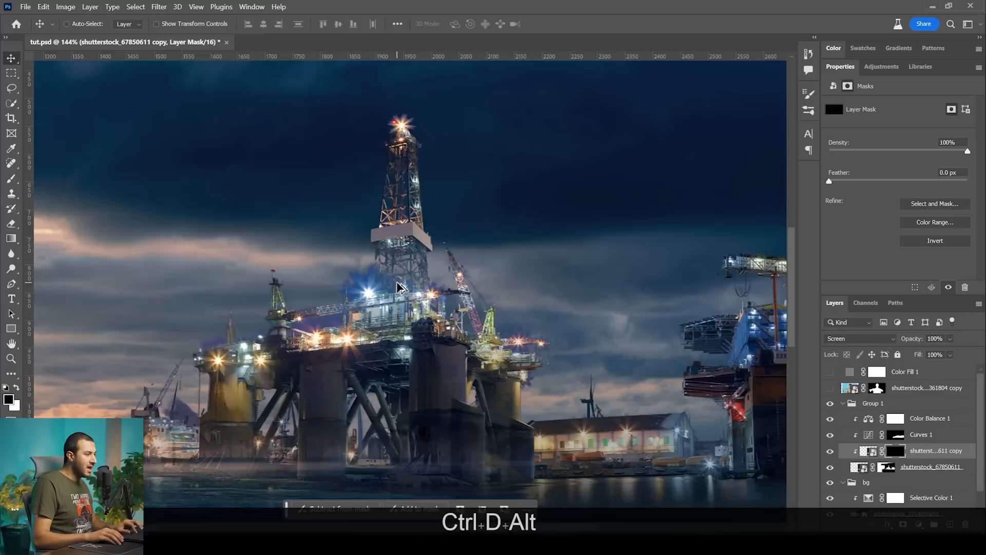
{"action": "key", "text": "v"}
{"action": "key", "text": "b"}
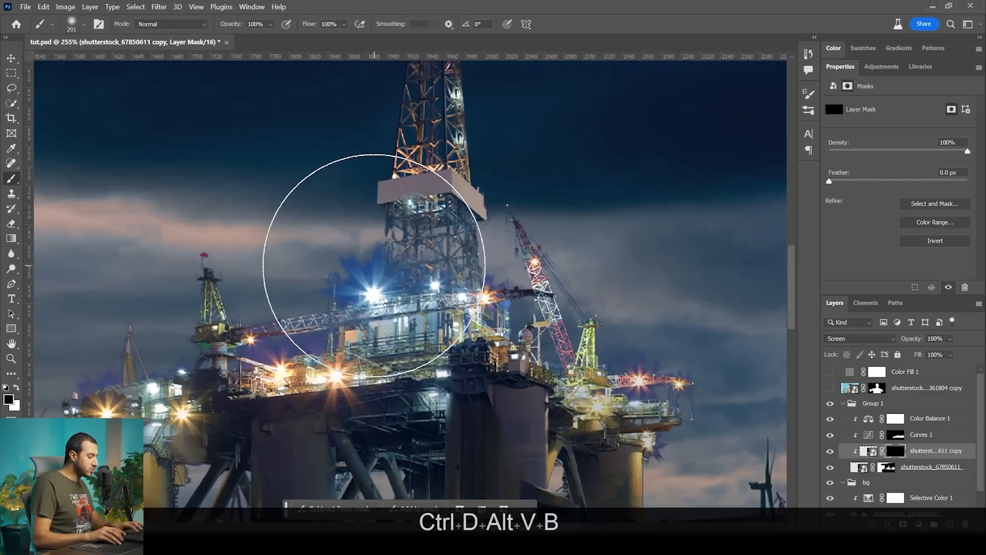
{"action": "key", "text": "bracketleft"}
{"action": "key", "text": "bracketleft"}
{"action": "key", "text": "bracketleft"}
{"action": "key", "text": "bracketleft"}
{"action": "key", "text": "bracketleft"}
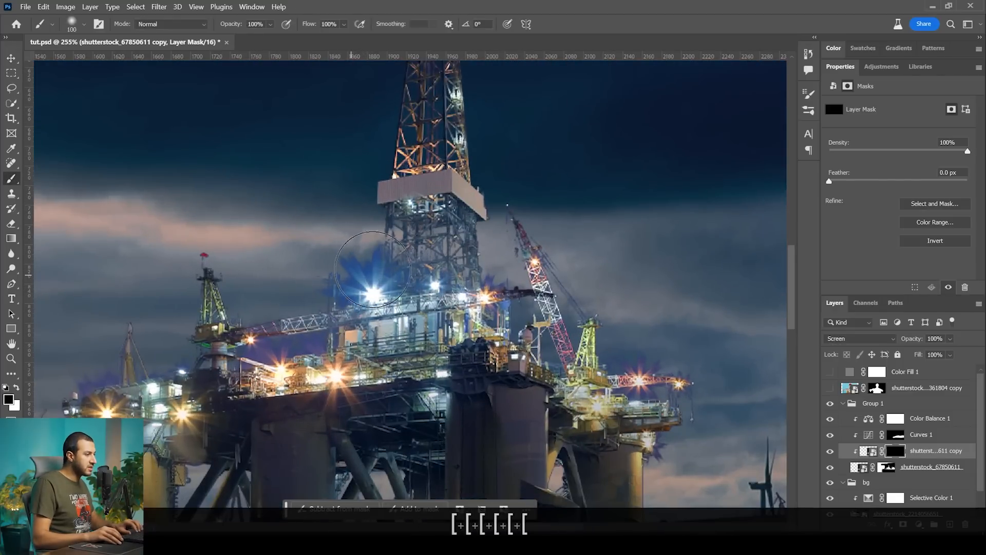
{"action": "key", "text": "x"}
{"action": "left_click", "coordinate": [359, 277]}
{"action": "key", "text": "space"}
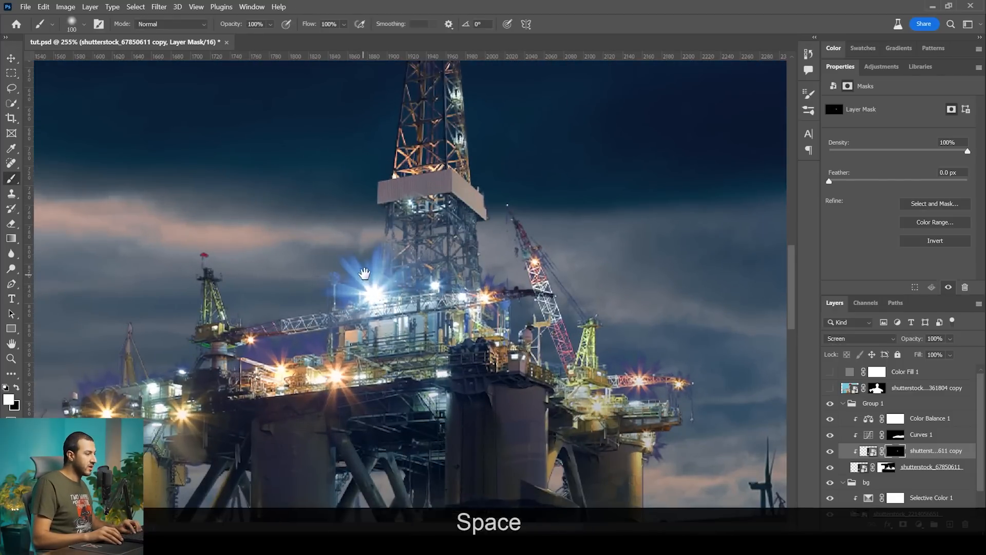
- Paint white on the mask over the main rig's remaining lights, including the deck lamps, tower top and crane
{"action": "left_click_drag", "start_coordinate": [363, 275], "coordinate": [416, 261]}
{"action": "mouse_move", "coordinate": [214, 353]}
{"action": "left_mouse_down"}
{"action": "mouse_move", "coordinate": [157, 354]}
{"action": "mouse_move", "coordinate": [180, 386]}
{"action": "left_mouse_up"}
{"action": "left_click", "coordinate": [382, 360]}
{"action": "key", "text": "space"}
{"action": "left_click_drag", "start_coordinate": [518, 309], "coordinate": [489, 321]}
{"action": "left_click", "coordinate": [517, 297]}
{"action": "key", "text": "space"}
{"action": "left_click_drag", "start_coordinate": [499, 259], "coordinate": [490, 362]}
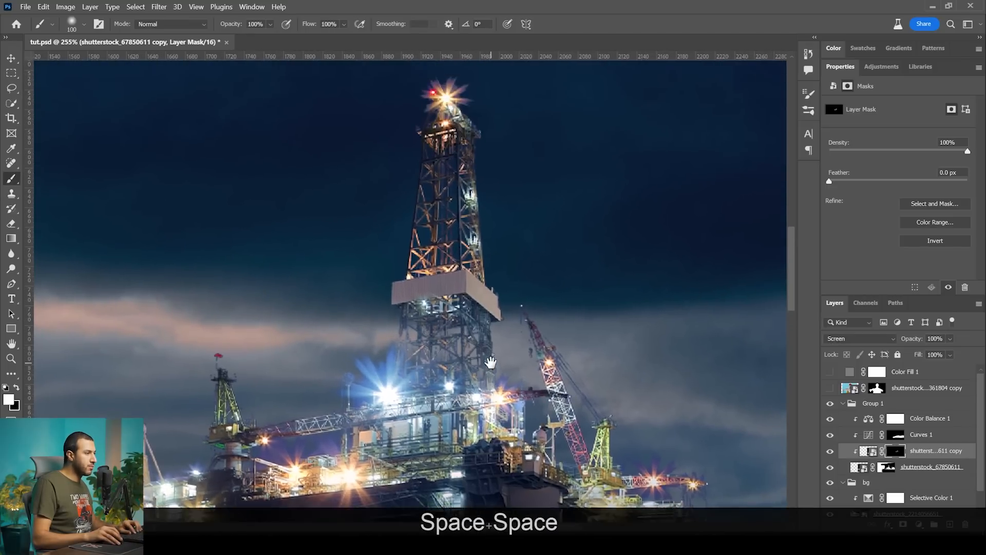
{"action": "left_click", "coordinate": [456, 117]}
{"action": "left_click", "coordinate": [539, 343]}
{"action": "key", "text": "space"}
{"action": "left_click_drag", "start_coordinate": [539, 343], "coordinate": [387, 178]}
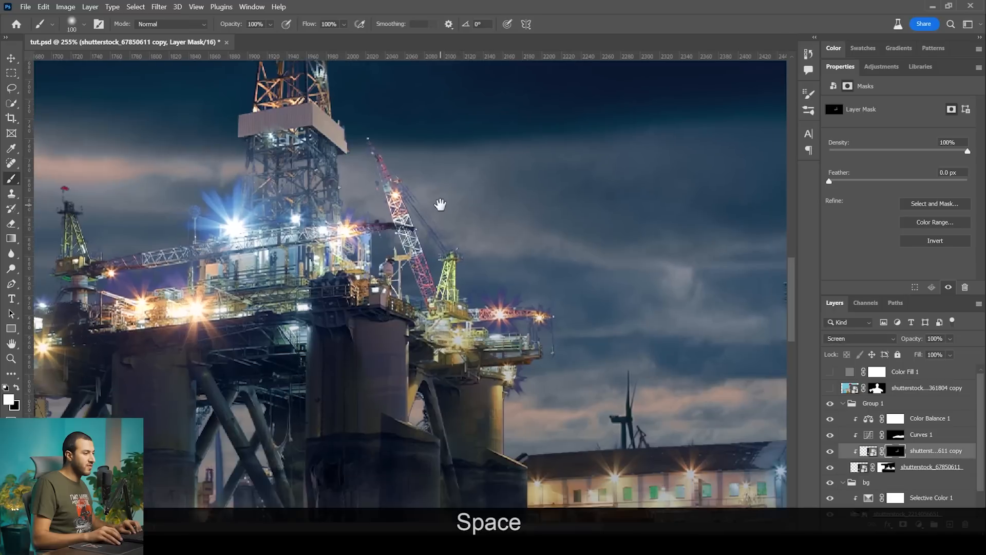
- Paint white on the mask over the smaller second rig's lights and check the brightened lights across the whole image
{"action": "scroll", "coordinate": [477, 305], "scroll_direction": "down", "scroll_amount": 6}
{"action": "left_click_drag", "start_coordinate": [629, 263], "coordinate": [693, 266]}
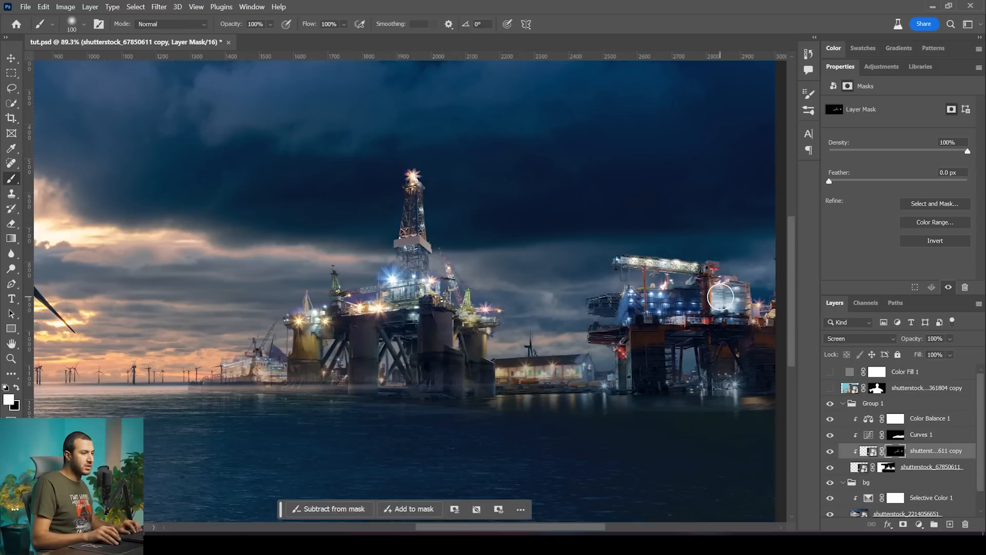
{"action": "scroll", "coordinate": [565, 308], "scroll_direction": "down", "scroll_amount": 4}
{"action": "scroll", "coordinate": [527, 350], "scroll_direction": "up", "scroll_amount": 5}
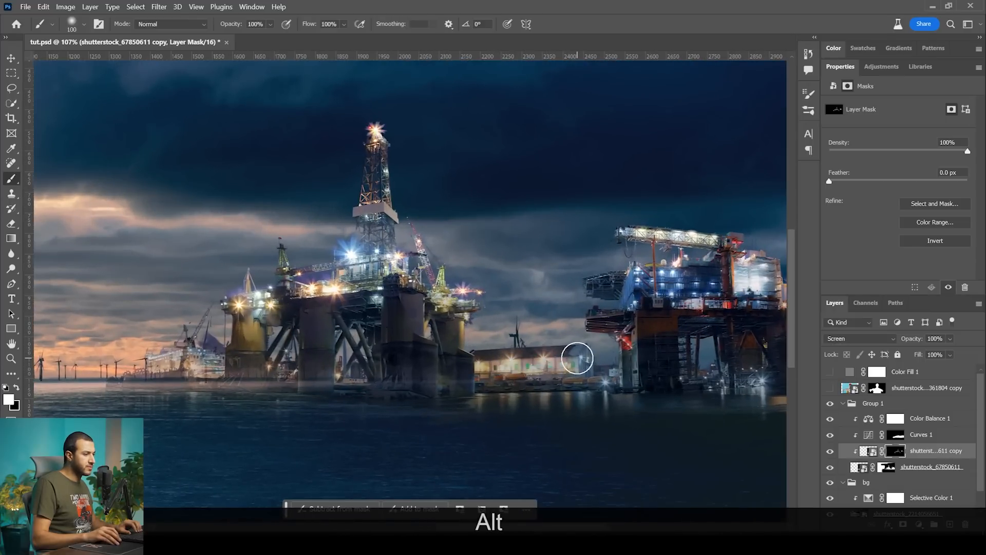
{"action": "scroll", "coordinate": [205, 339], "scroll_direction": "down", "scroll_amount": 6}
{"action": "left_click_drag", "start_coordinate": [207, 338], "coordinate": [372, 344]}
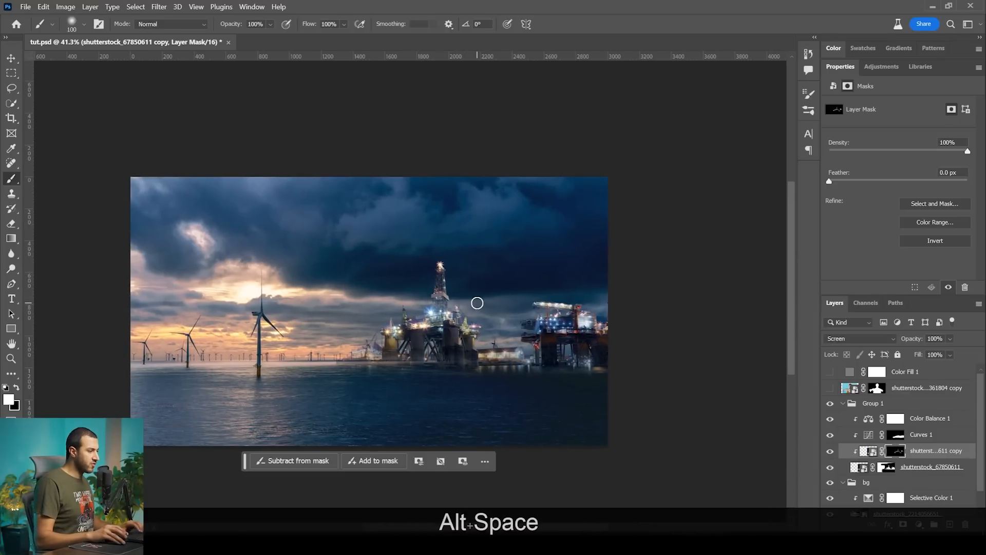
{"action": "scroll", "coordinate": [411, 302], "scroll_direction": "up", "scroll_amount": 2}
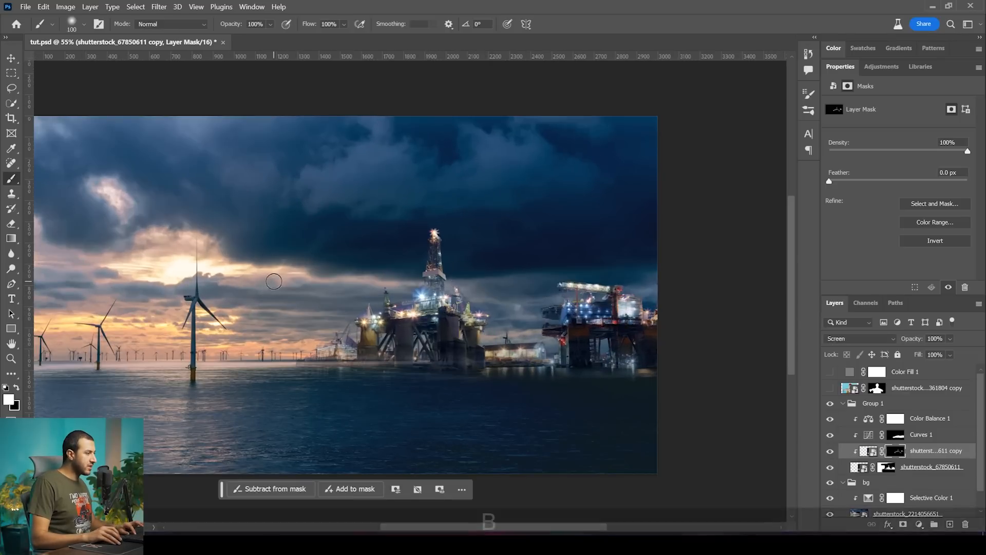
- Add a new layer above Selective Color 1, sample a warm color from the sunset clouds, and set the layer to Screen
{"action": "key", "text": "b"}
{"action": "left_click", "coordinate": [931, 502]}
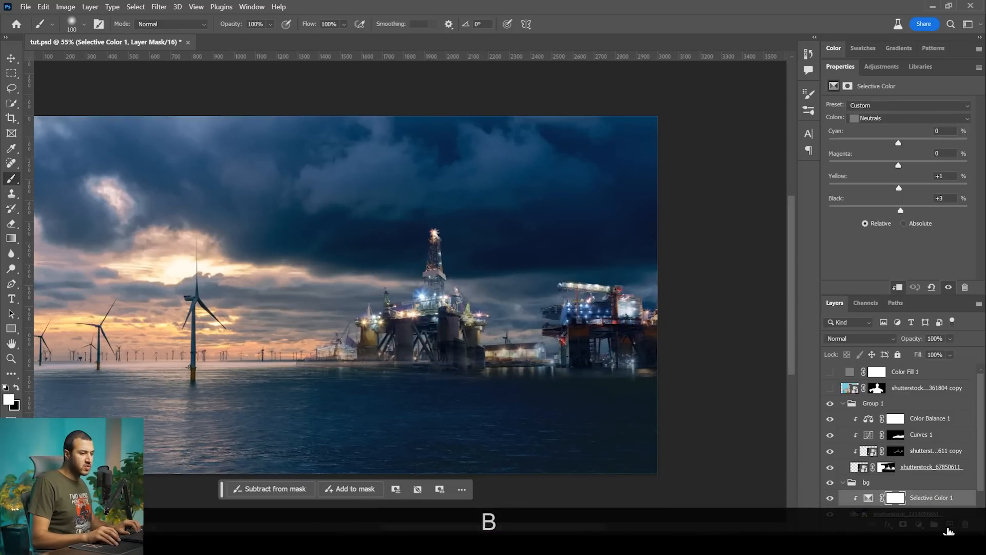
{"action": "left_click", "coordinate": [949, 523]}
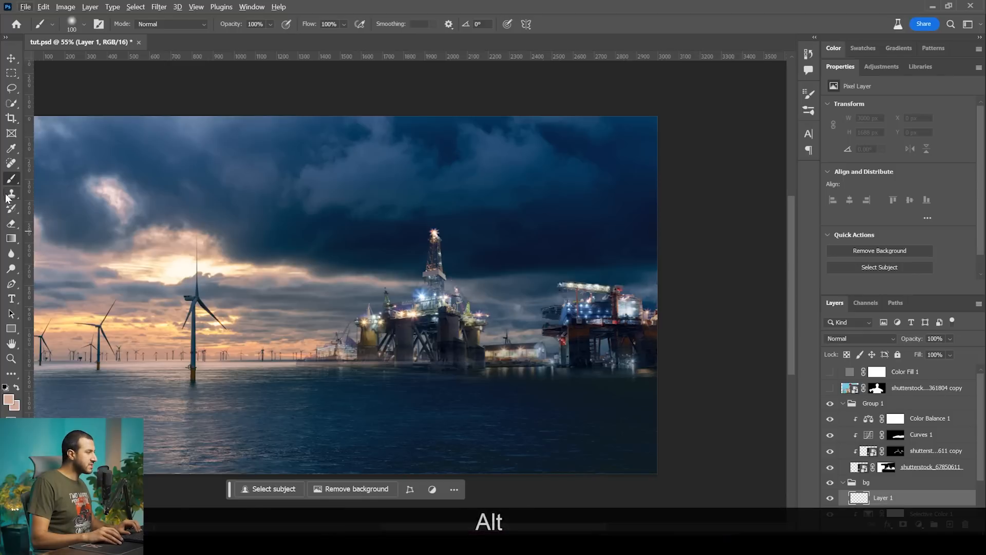
{"action": "left_click", "coordinate": [252, 269], "text": "alt"}
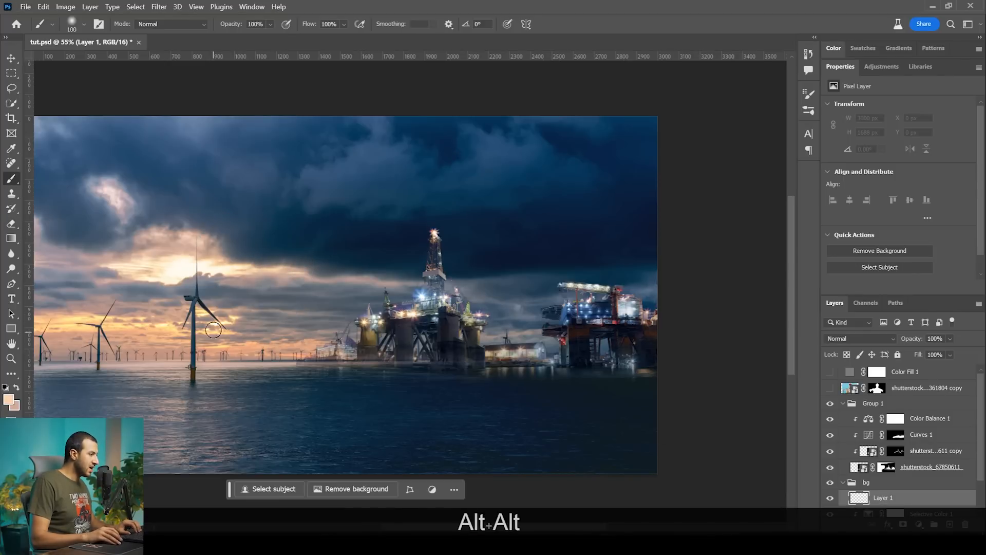
{"action": "mouse_move", "coordinate": [248, 268]}
{"action": "left_mouse_down"}
{"action": "mouse_move", "coordinate": [234, 296]}
{"action": "mouse_move", "coordinate": [243, 305]}
{"action": "mouse_move", "coordinate": [233, 315]}
{"action": "mouse_move", "coordinate": [236, 341]}
{"action": "mouse_move", "coordinate": [252, 271]}
{"action": "mouse_move", "coordinate": [243, 275]}
{"action": "left_mouse_up"}
{"action": "left_click", "coordinate": [869, 340]}
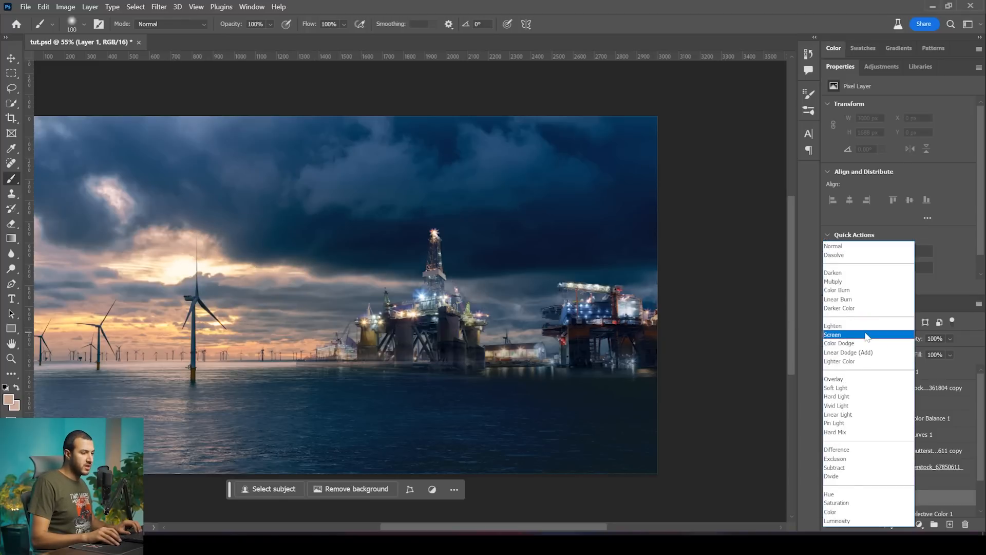
{"action": "left_click", "coordinate": [866, 336]}
- Paint a soft sunset glow from the wind turbines toward the main rig with an 800 px brush at 39% flow
{"action": "right_click", "coordinate": [302, 330]}
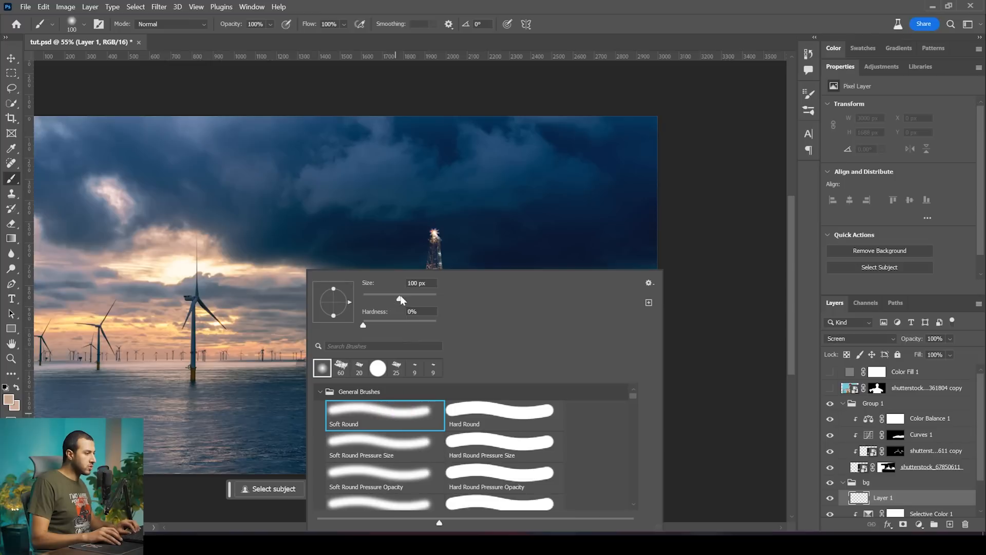
{"action": "left_click_drag", "start_coordinate": [344, 24], "coordinate": [331, 42]}
{"action": "key", "text": "bracketright"}
{"action": "key", "text": "bracketright"}
{"action": "key", "text": "bracketright"}
{"action": "key", "text": "bracketright"}
{"action": "key", "text": "bracketright"}
{"action": "key", "text": "bracketright"}
{"action": "mouse_move", "coordinate": [204, 267]}
{"action": "left_mouse_down"}
{"action": "mouse_move", "coordinate": [517, 316]}
{"action": "mouse_move", "coordinate": [486, 330]}
{"action": "mouse_move", "coordinate": [438, 322]}
{"action": "mouse_move", "coordinate": [483, 327]}
{"action": "mouse_move", "coordinate": [441, 314]}
{"action": "mouse_move", "coordinate": [463, 313]}
{"action": "left_mouse_up"}
{"action": "scroll", "coordinate": [365, 296], "scroll_direction": "down", "scroll_amount": 6}
{"action": "scroll", "coordinate": [365, 297], "scroll_direction": "up", "scroll_amount": 4}
{"action": "scroll", "coordinate": [432, 294], "scroll_direction": "up", "scroll_amount": 1}
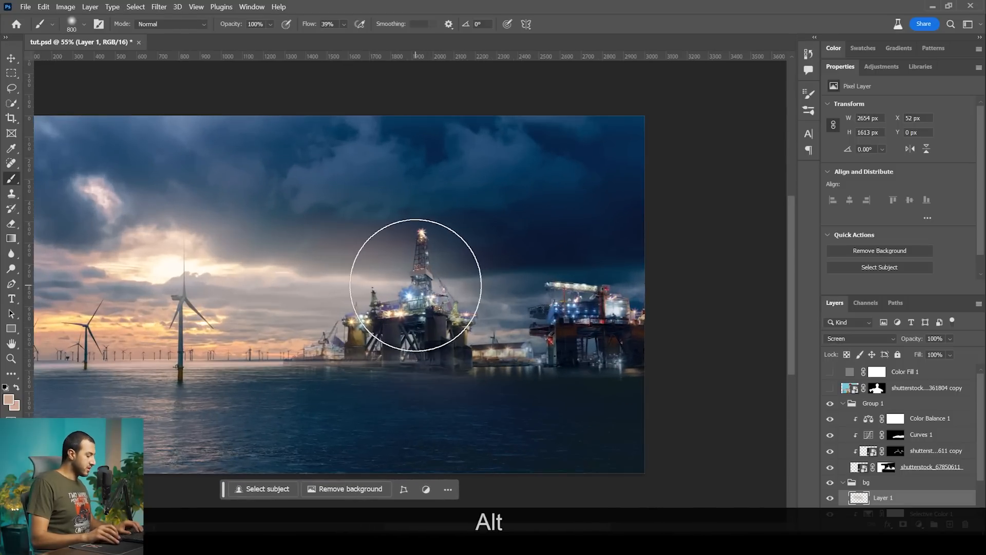
- Erase the excess glow from the dark clouds above the main rig with a 1400 px soft eraser
{"action": "key", "text": "e"}
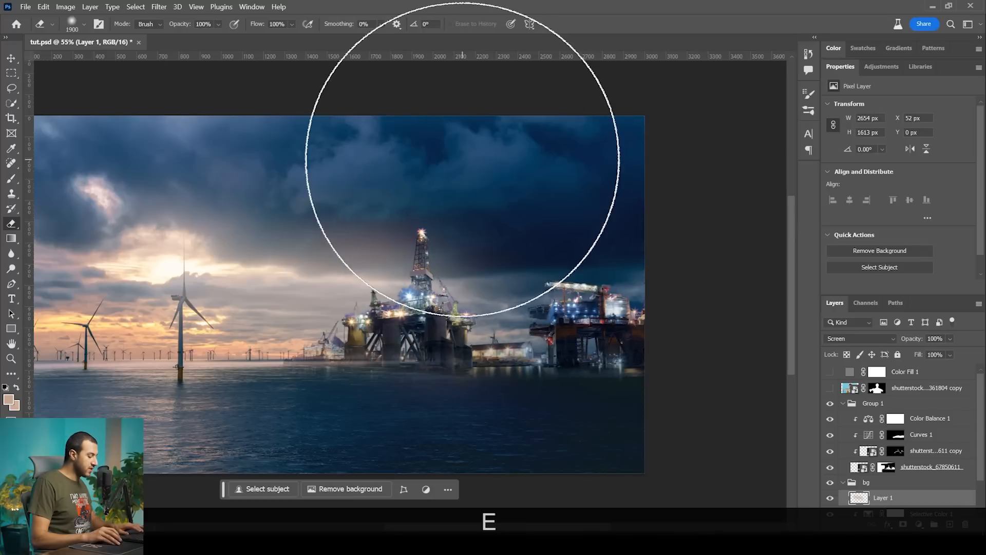
{"action": "key", "text": "bracketleft"}
{"action": "key", "text": "bracketleft"}
{"action": "key", "text": "bracketleft"}
{"action": "key", "text": "bracketleft"}
{"action": "key", "text": "bracketleft"}
{"action": "left_click_drag", "start_coordinate": [484, 186], "coordinate": [374, 172]}
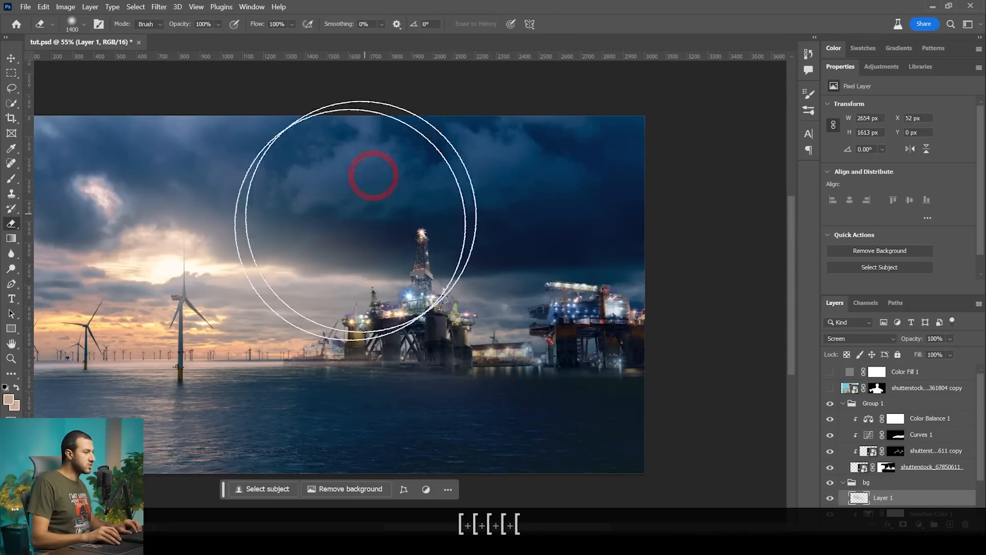
{"action": "scroll", "coordinate": [458, 336], "scroll_direction": "down", "scroll_amount": 2}
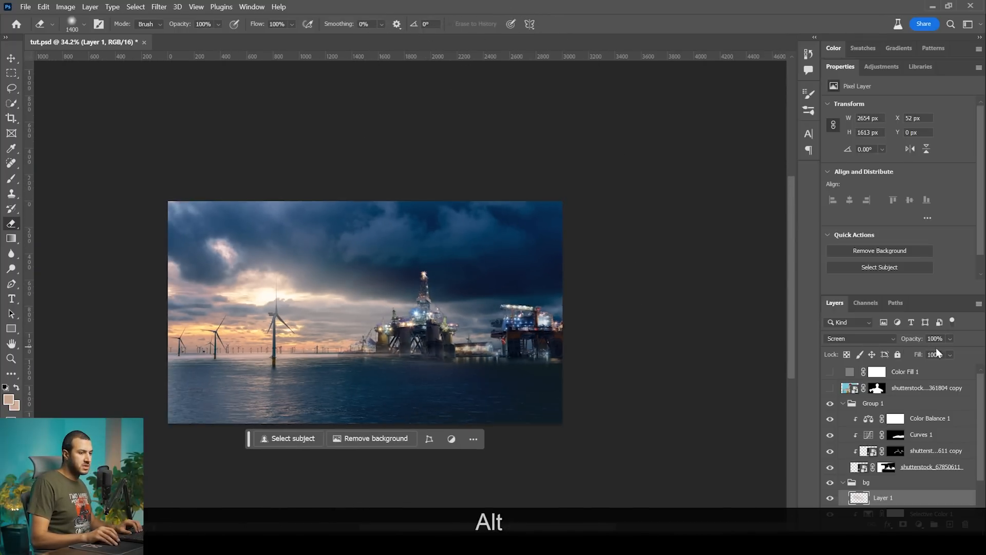
- Lower the glow layer's opacity to 72% and toggle its visibility to compare, leaving it shown
{"action": "left_click", "coordinate": [953, 352]}
{"action": "left_click", "coordinate": [830, 498]}
{"action": "left_click", "coordinate": [830, 498]}
{"action": "left_click", "coordinate": [830, 498]}
{"action": "left_click", "coordinate": [830, 498]}
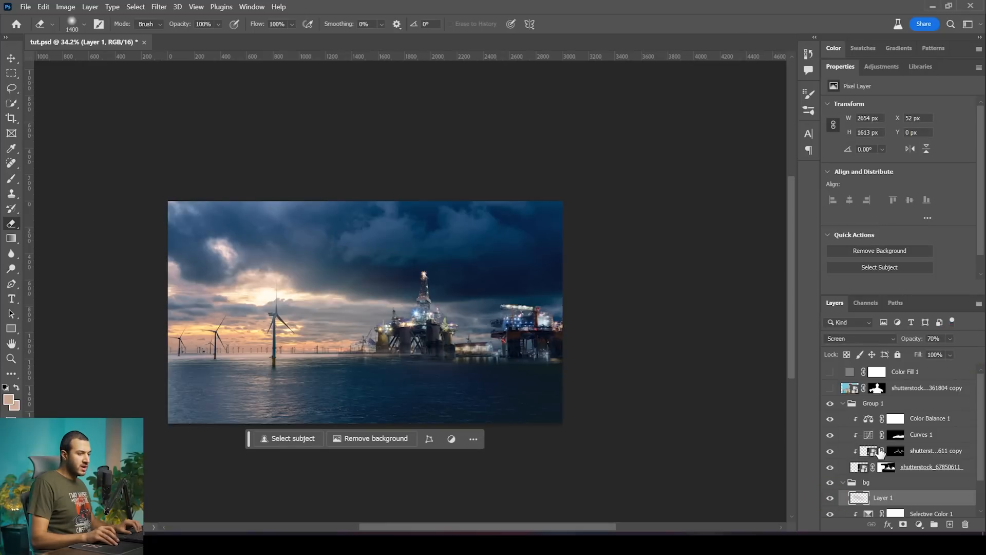
- Collapse the oil rig group and the bg group in the layer stack
{"action": "scroll", "coordinate": [504, 338], "scroll_direction": "up", "scroll_amount": 2}
{"action": "left_click", "coordinate": [843, 404]}
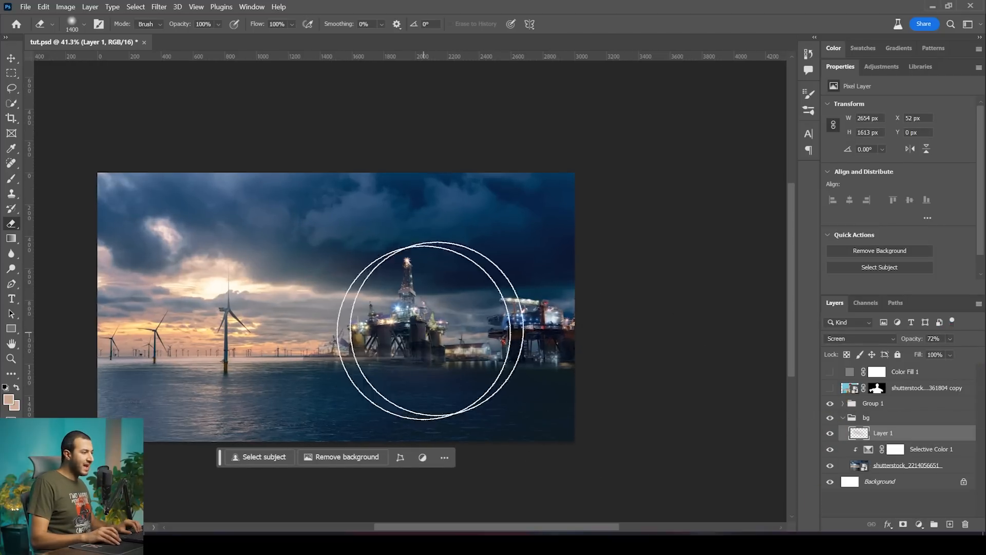
{"action": "scroll", "coordinate": [330, 353], "scroll_direction": "up", "scroll_amount": 2}
{"action": "left_click_drag", "start_coordinate": [343, 325], "coordinate": [372, 334]}
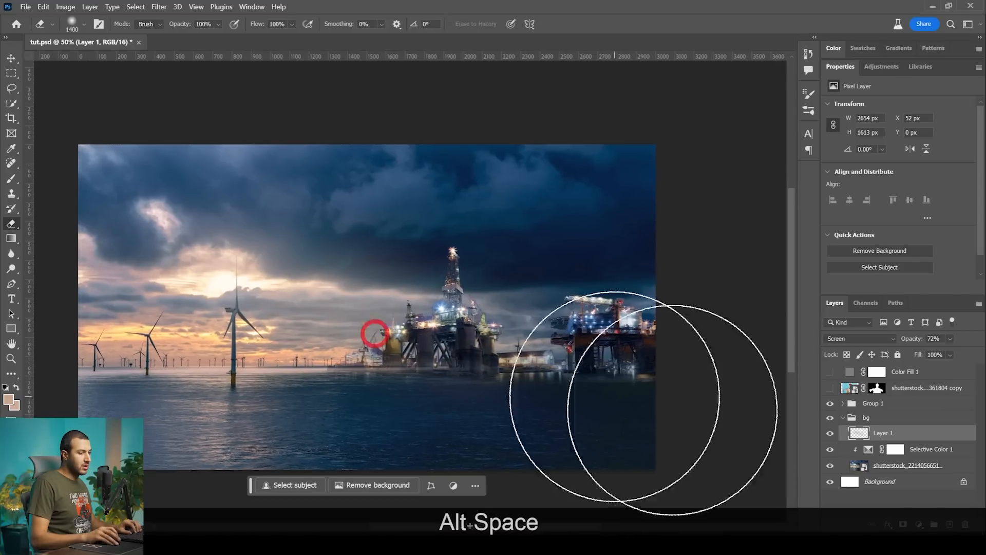
{"action": "left_click", "coordinate": [843, 418]}
- Create a new layer above Group 1 and stamp all visible layers into it
{"action": "left_click", "coordinate": [908, 406]}
{"action": "right_click", "coordinate": [949, 424]}
{"action": "left_click", "coordinate": [943, 523]}
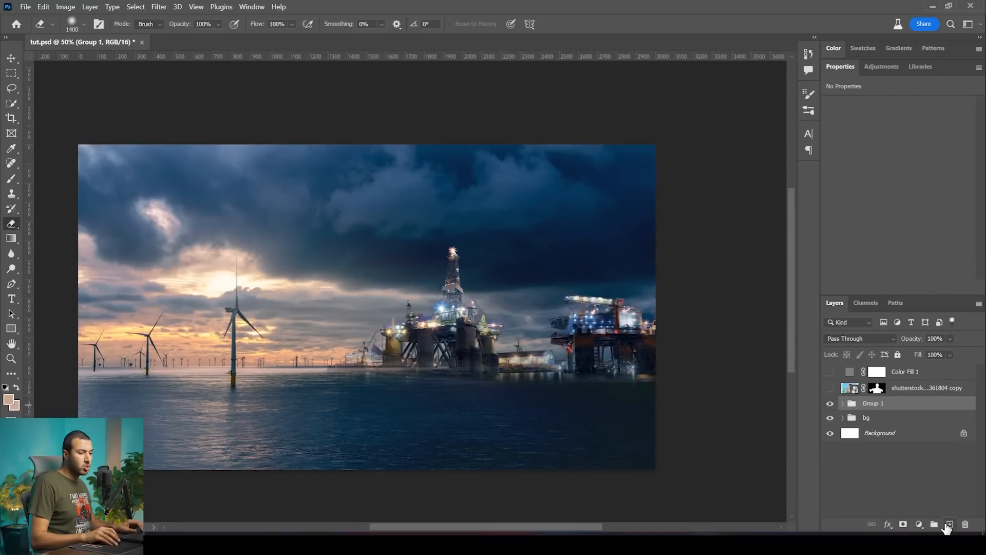
{"action": "left_click", "coordinate": [950, 523]}
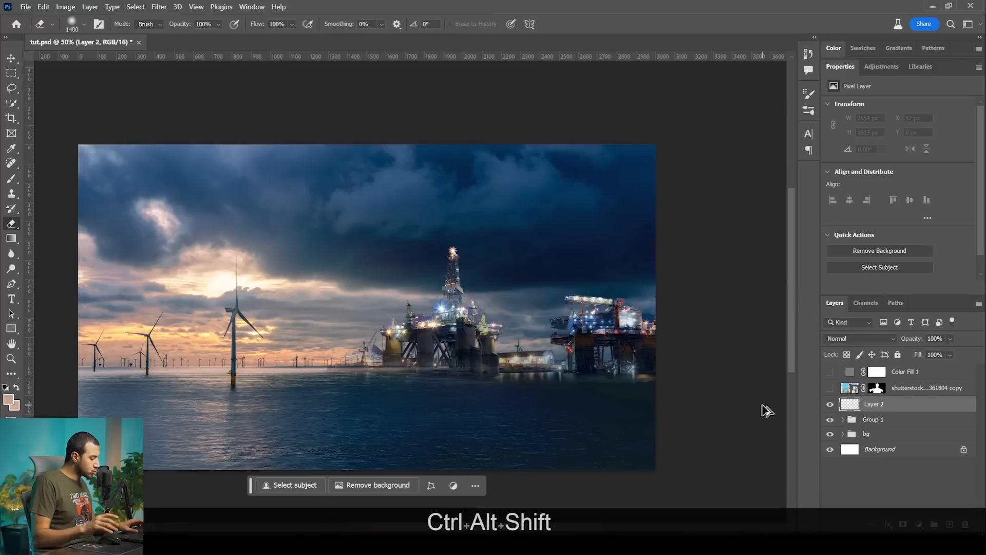
{"action": "key", "text": "ctrl+alt+shift+e"}
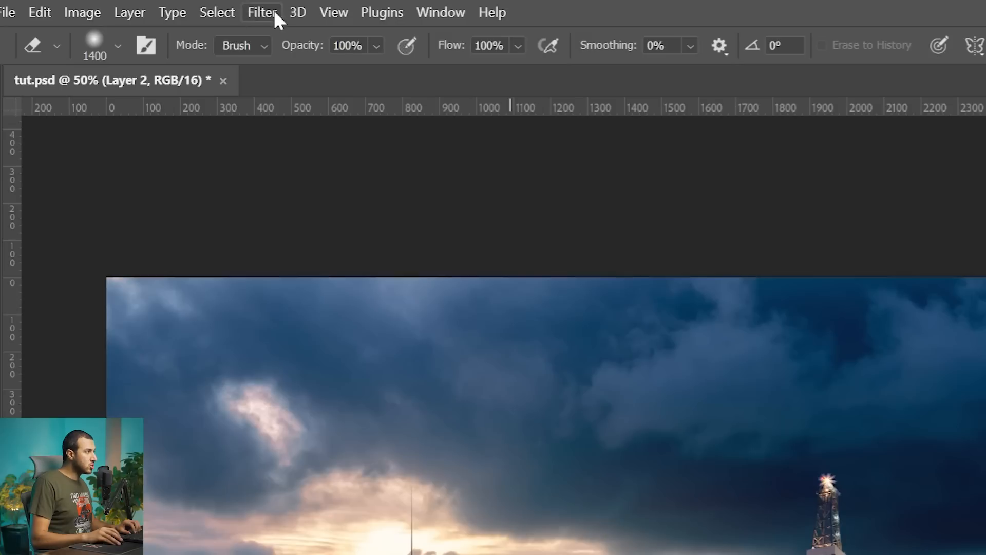
- Apply a Lens Blur with radius 26, blade curvature 22, brightness 62 and threshold 108 to the merged layer and compare before and after
{"action": "left_click", "coordinate": [262, 12]}
{"action": "mouse_move", "coordinate": [481, 282]}
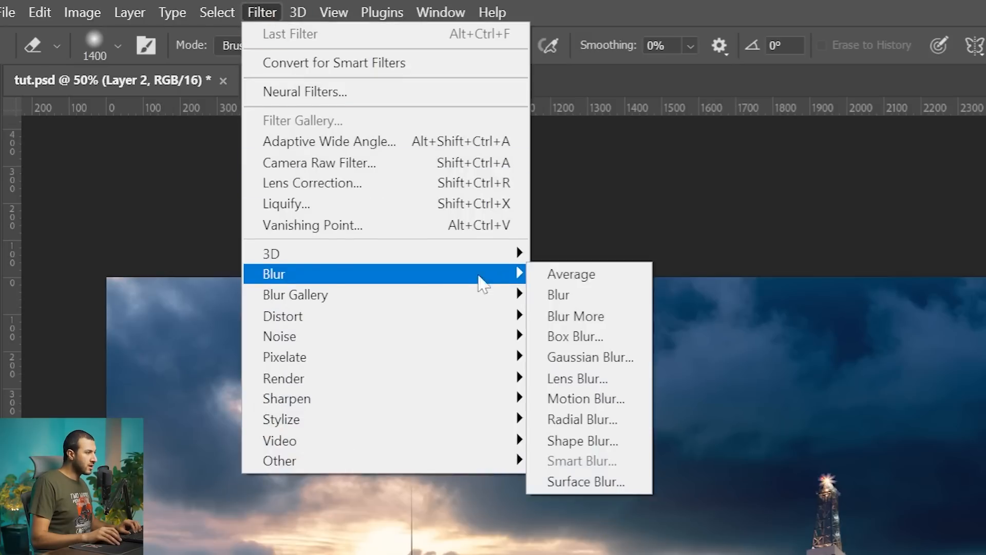
{"action": "left_click", "coordinate": [593, 381]}
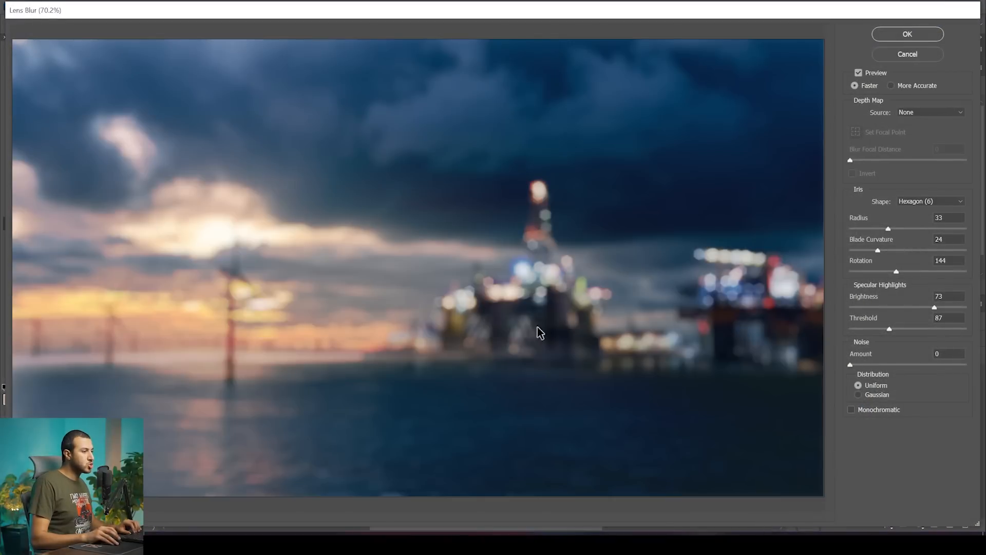
{"action": "left_click_drag", "start_coordinate": [890, 331], "coordinate": [919, 308]}
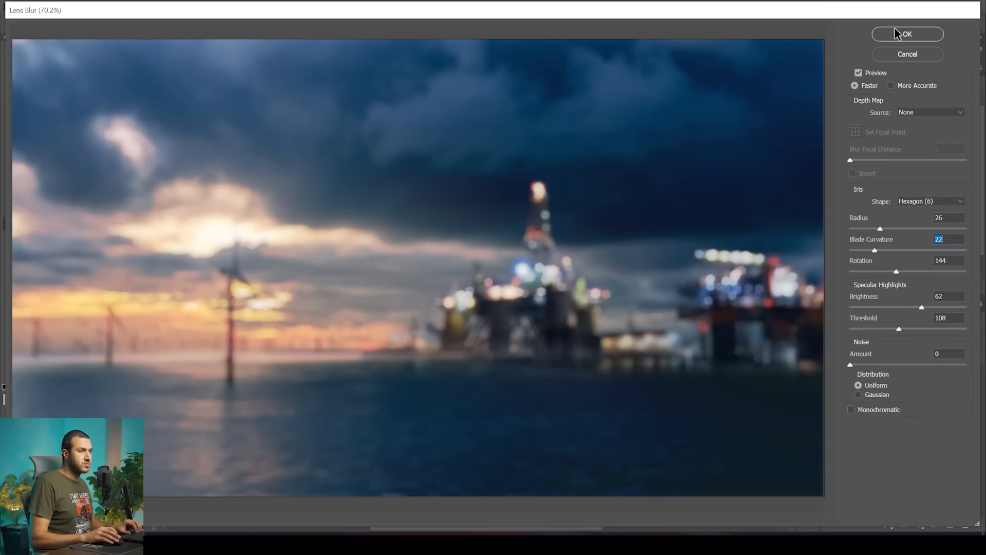
{"action": "left_click", "coordinate": [900, 36]}
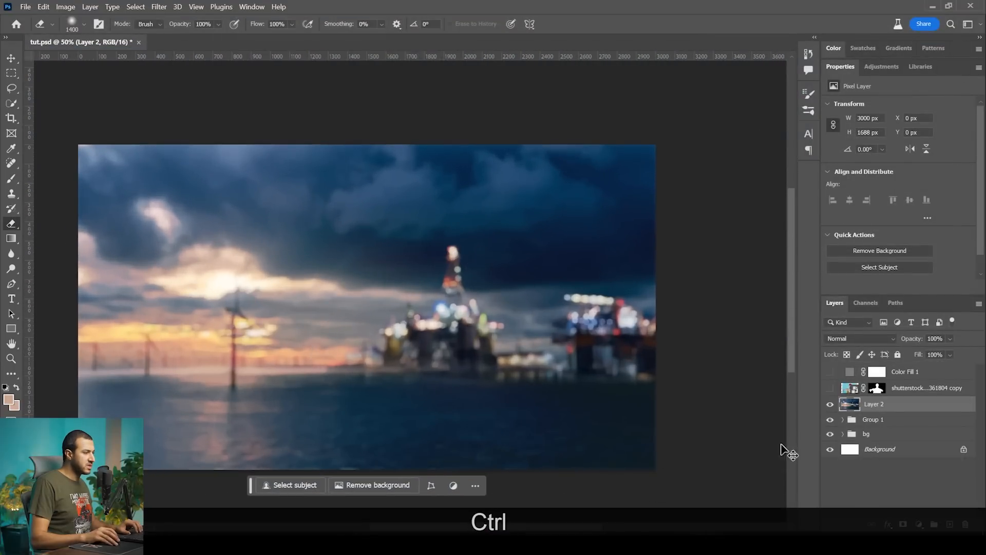
{"action": "key", "text": "ctrl+z"}
{"action": "key", "text": "ctrl+shift+z"}
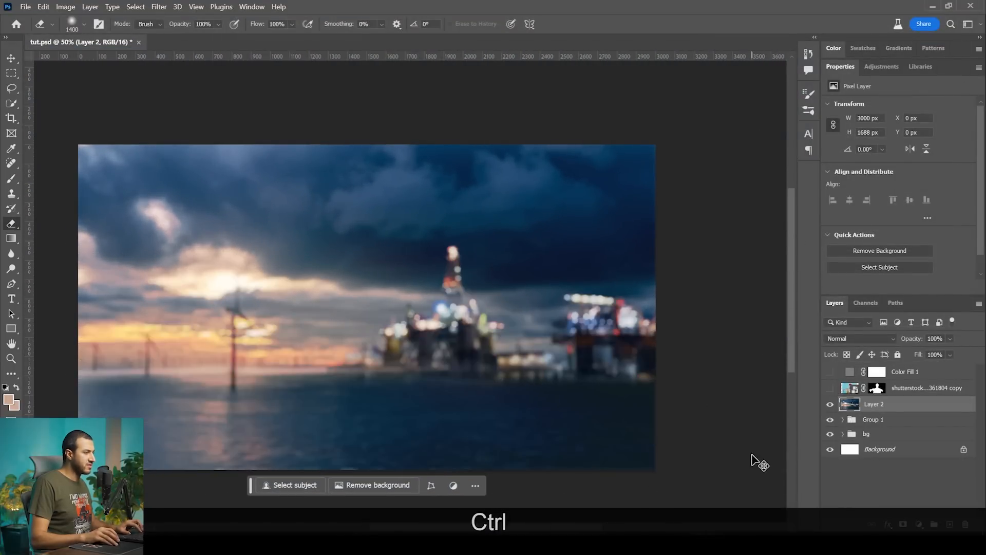
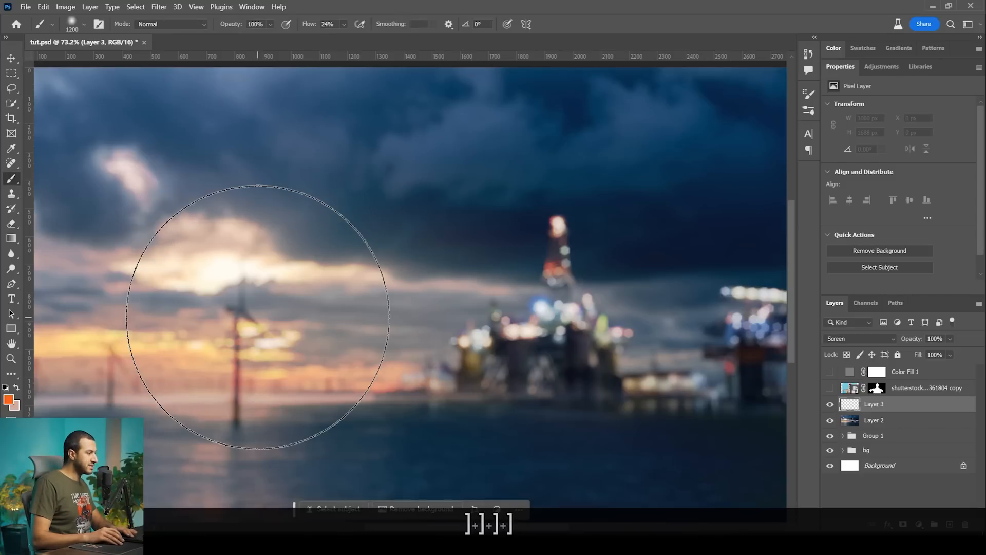
- Build an orange glow by the largest wind turbine on the Screen layer with soft brush dabs, reducing the size from 1300 to 30 px
{"action": "key", "text": "]"}
{"action": "left_click", "coordinate": [258, 317]}
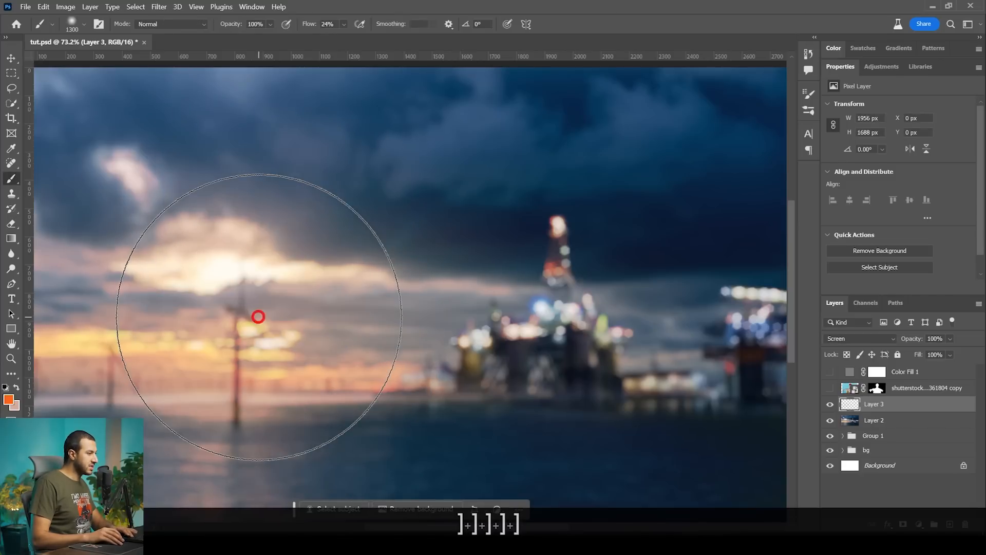
{"action": "key", "text": "bracketleft"}
{"action": "key", "text": "bracketleft"}
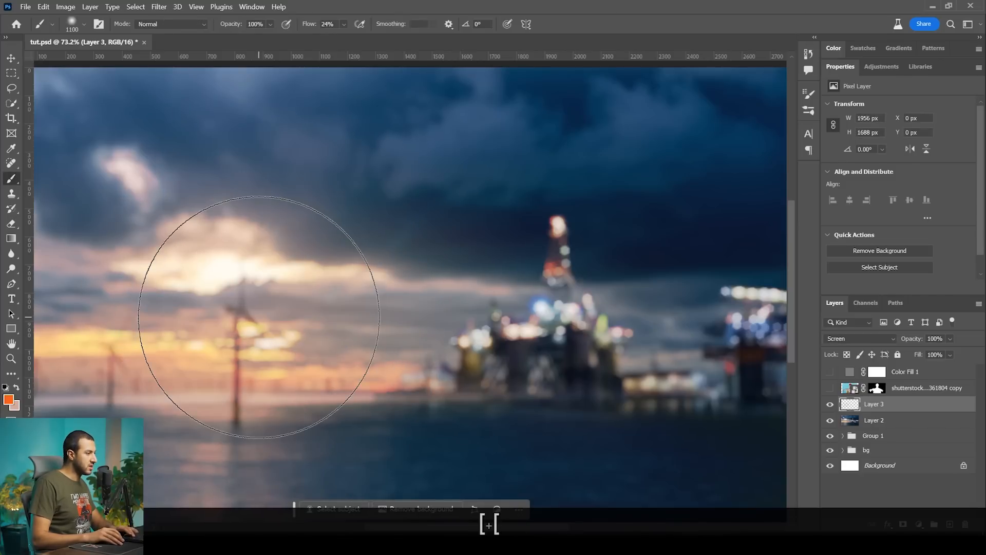
{"action": "left_click", "coordinate": [258, 317]}
{"action": "key", "text": "bracketleft"}
{"action": "key", "text": "bracketleft"}
{"action": "key", "text": "bracketleft"}
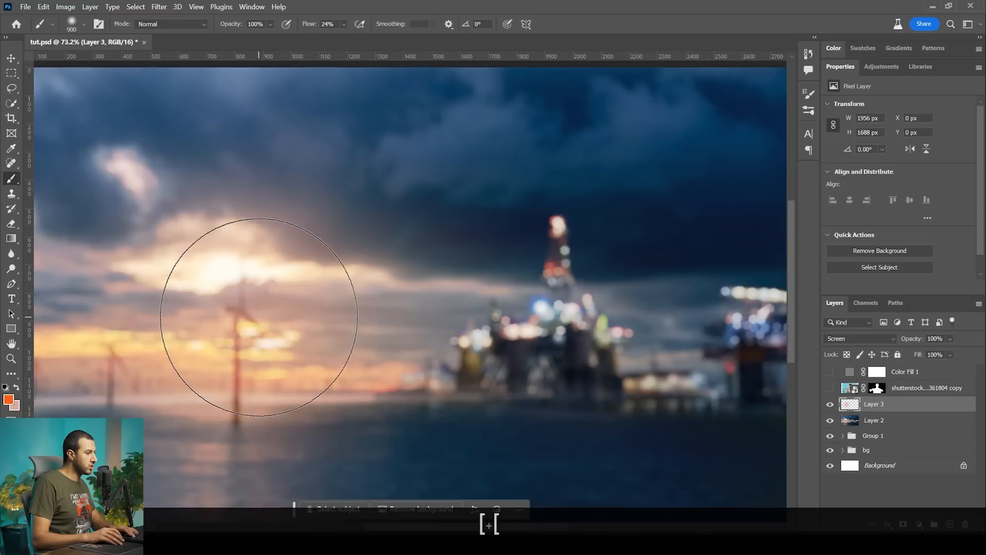
{"action": "left_click", "coordinate": [258, 316]}
{"action": "key", "text": "bracketleft"}
{"action": "key", "text": "bracketleft"}
{"action": "key", "text": "bracketleft"}
{"action": "key", "text": "bracketleft"}
{"action": "key", "text": "bracketleft"}
{"action": "key", "text": "bracketleft"}
{"action": "key", "text": "bracketleft"}
{"action": "left_click", "coordinate": [259, 317]}
{"action": "key", "text": "bracketleft"}
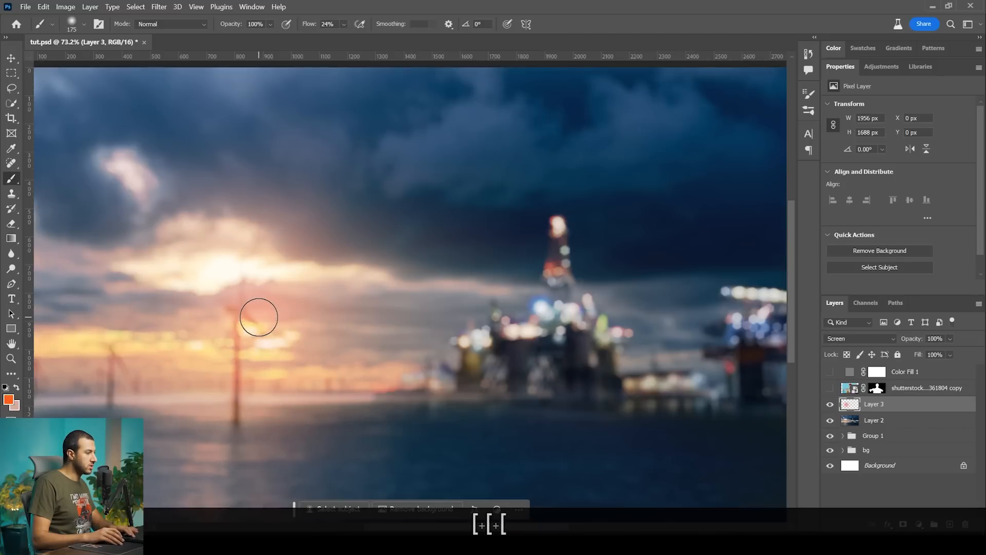
{"action": "key", "text": "bracketleft"}
{"action": "key", "text": "bracketleft"}
{"action": "key", "text": "bracketleft"}
{"action": "key", "text": "bracketleft"}
{"action": "key", "text": "bracketleft"}
{"action": "key", "text": "bracketleft"}
{"action": "key", "text": "bracketleft"}
{"action": "key", "text": "bracketleft"}
{"action": "key", "text": "bracketleft"}
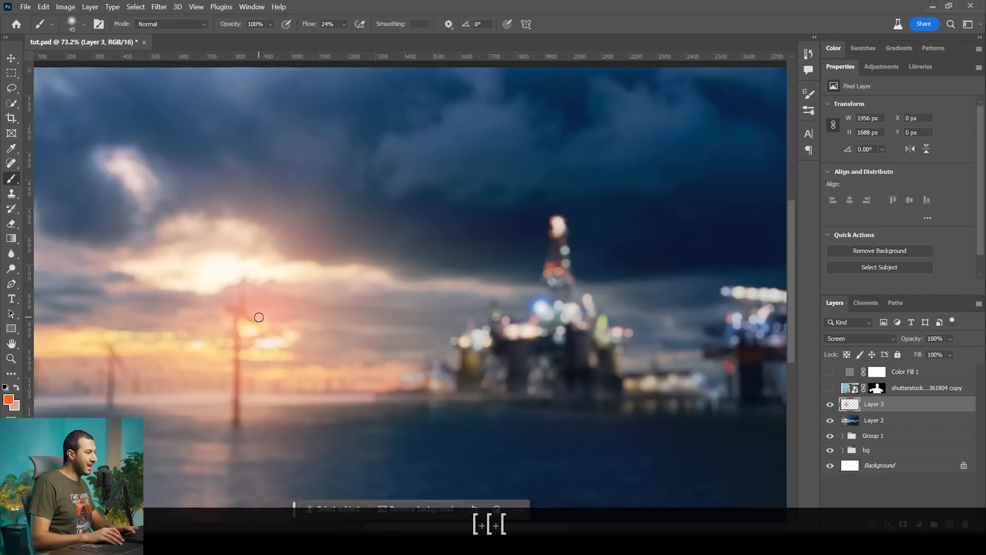
{"action": "key", "text": "bracketleft"}
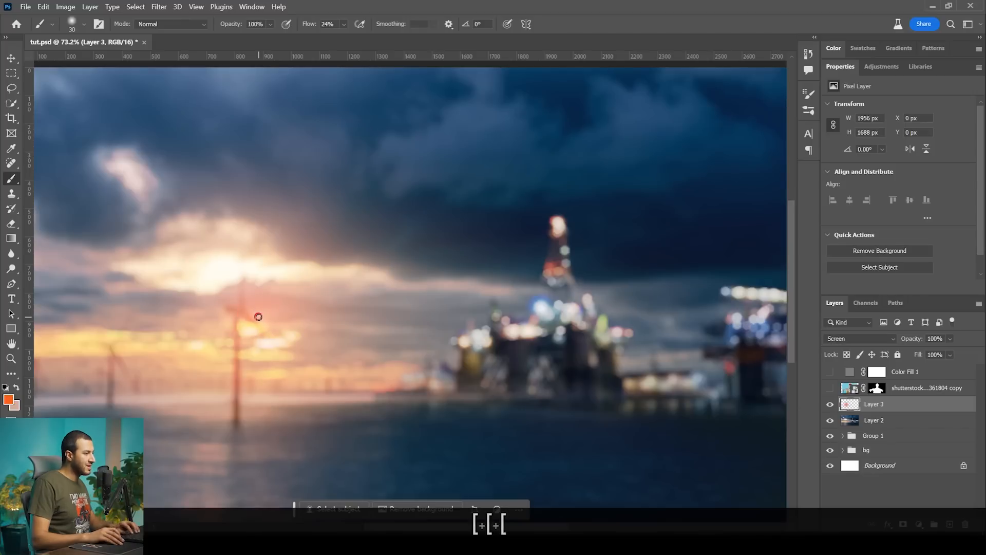
- Move the orange glow layer to about X 112 px, Y 55 px
{"action": "left_click", "coordinate": [10, 58]}
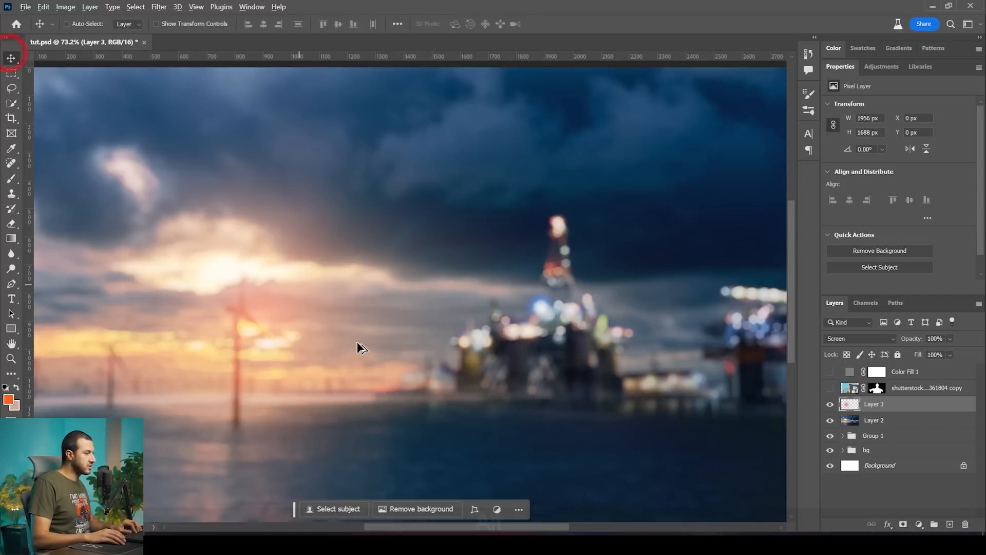
{"action": "scroll", "coordinate": [367, 353], "scroll_direction": "down", "scroll_amount": 3}
{"action": "left_click_drag", "start_coordinate": [367, 352], "coordinate": [251, 331]}
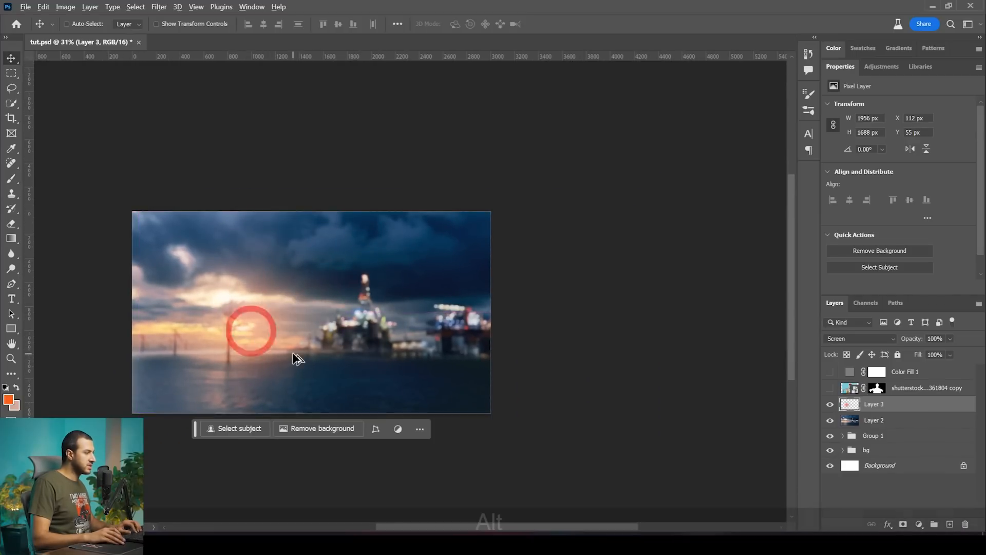
{"action": "scroll", "coordinate": [296, 356], "scroll_direction": "up", "scroll_amount": 3}
{"action": "key", "text": "alt+space"}
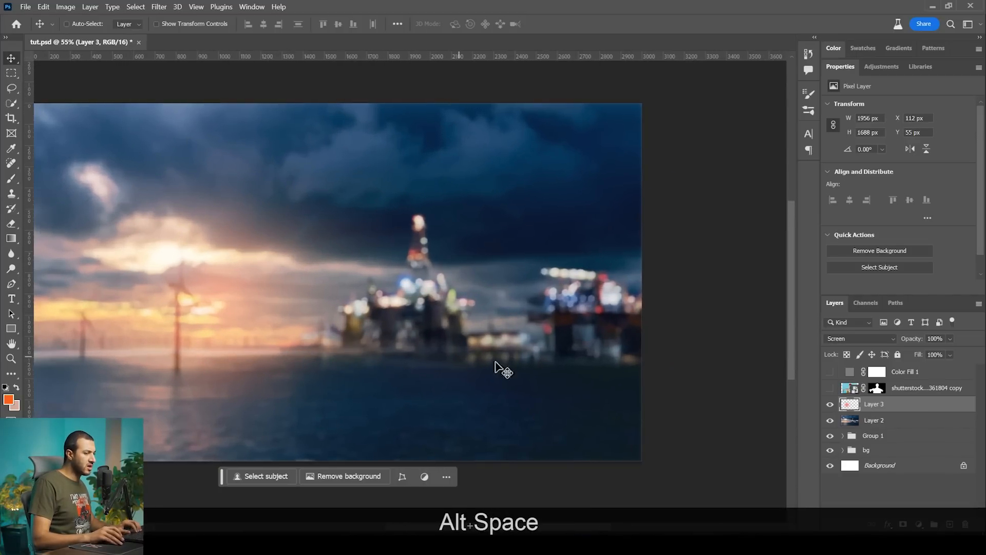
- Create a new layer above the orange glow and sample a light blue from the main rig's lights as the brush colour
{"action": "left_click", "coordinate": [951, 524]}
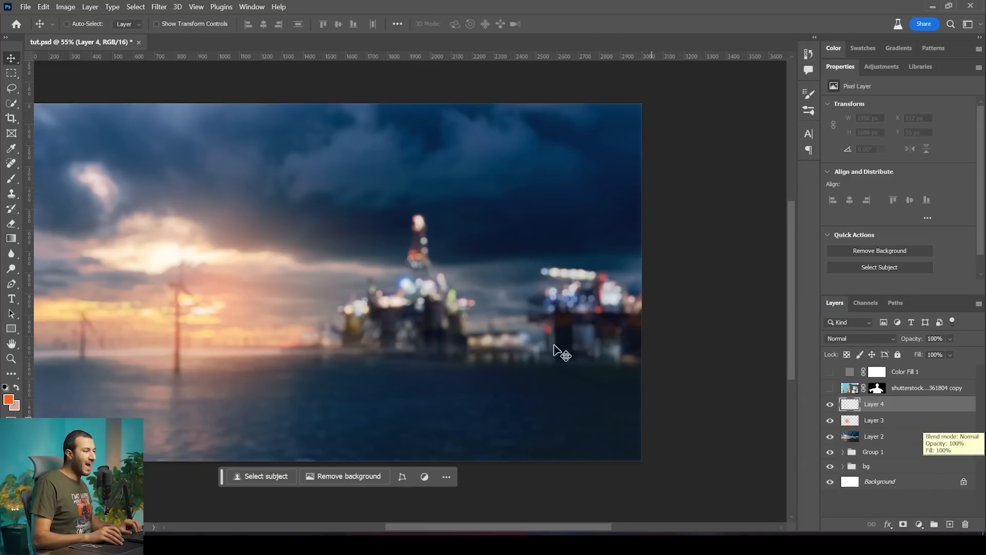
{"action": "scroll", "coordinate": [404, 298], "scroll_direction": "up", "scroll_amount": 4}
{"action": "key", "text": "space"}
{"action": "left_click_drag", "start_coordinate": [148, 298], "coordinate": [184, 301]}
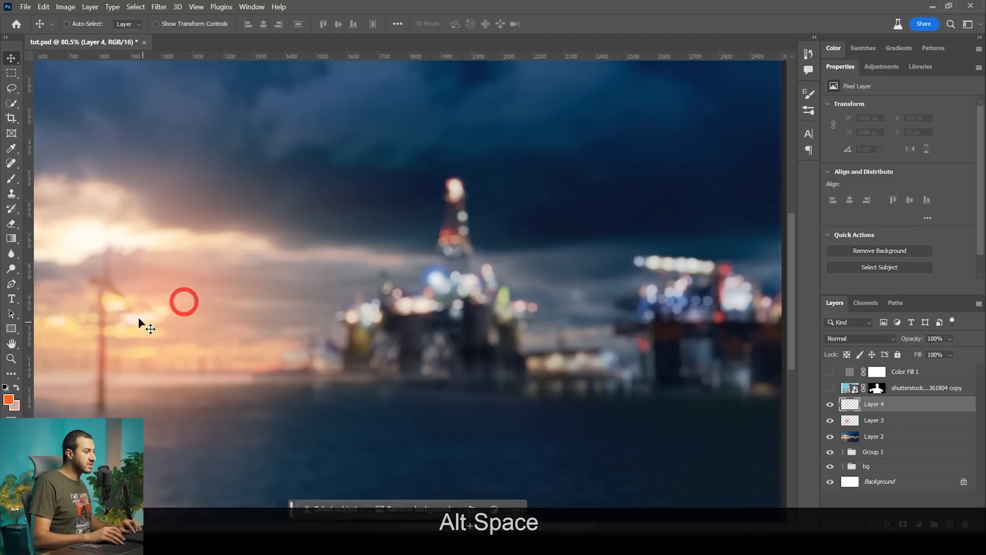
{"action": "key", "text": "b"}
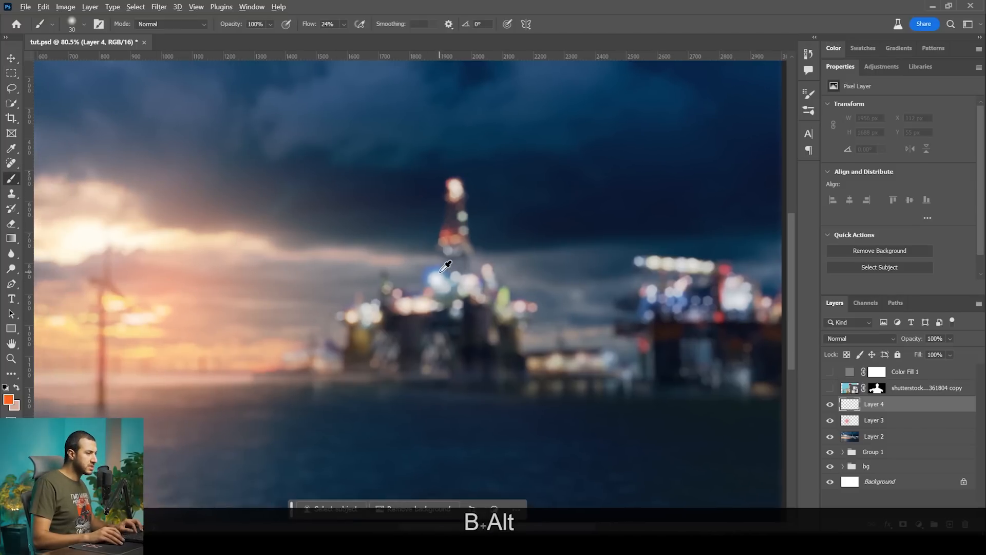
{"action": "left_click", "coordinate": [446, 264], "text": "alt"}
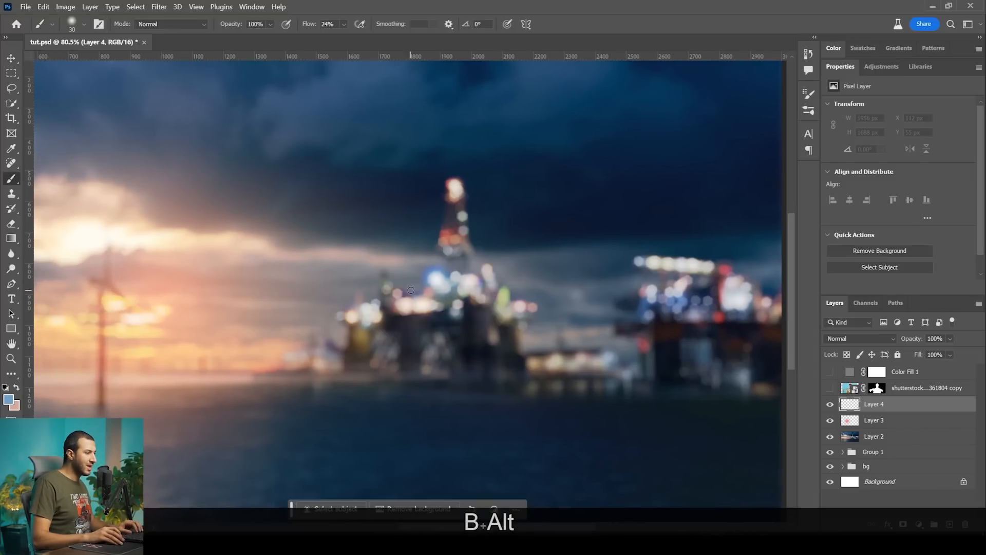
- Set the new layer's blend mode to Screen and enlarge the soft brush to 400 px
{"action": "key", "text": "bracketright"}
{"action": "key", "text": "bracketright"}
{"action": "key", "text": "bracketright"}
{"action": "left_click", "coordinate": [861, 338]}
{"action": "left_click", "coordinate": [877, 334]}
{"action": "key", "text": "bracketright"}
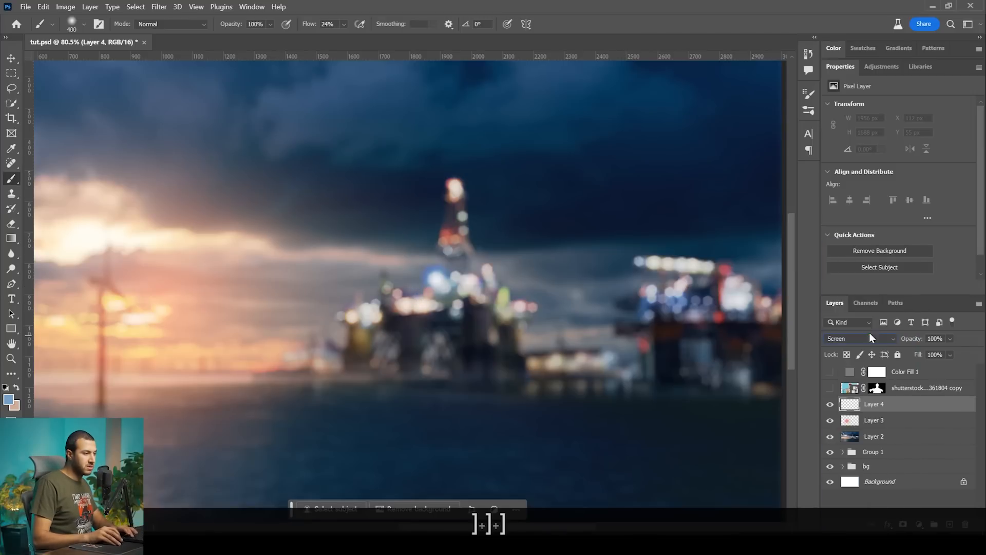
- Build a light blue glow over the main rig with centred soft brush dabs, going up to 1400 px and down to 70 px
{"action": "key", "text": "bracketright"}
{"action": "key", "text": "bracketright"}
{"action": "key", "text": "bracketright"}
{"action": "key", "text": "bracketright"}
{"action": "key", "text": "bracketright"}
{"action": "key", "text": "bracketright"}
{"action": "key", "text": "bracketright"}
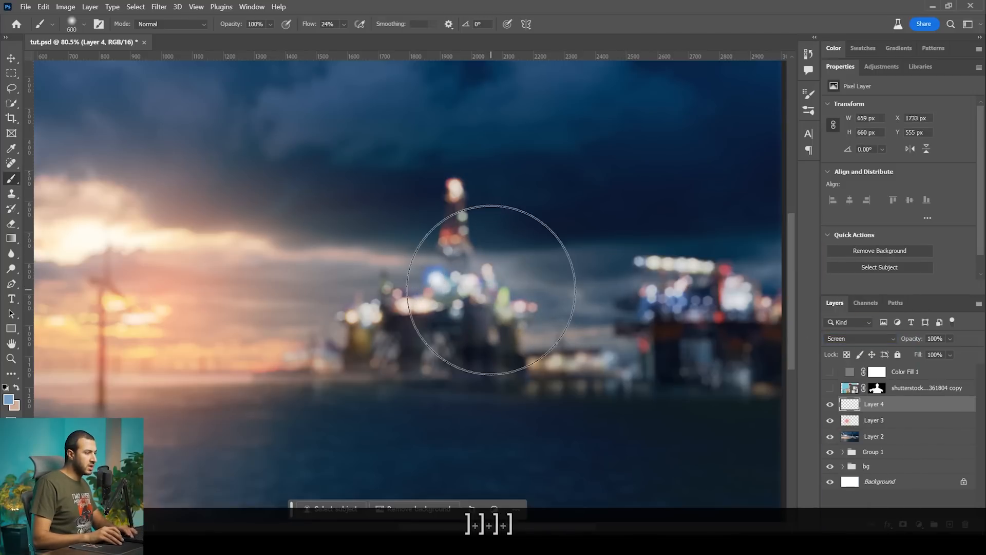
{"action": "key", "text": "bracketright"}
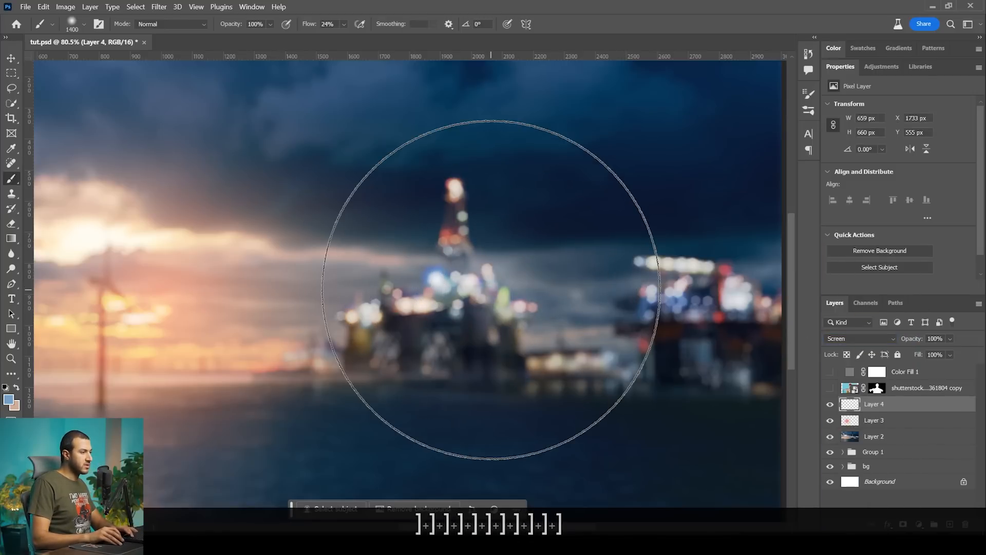
{"action": "key", "text": "bracketleft"}
{"action": "key", "text": "bracketleft"}
{"action": "key", "text": "bracketleft"}
{"action": "key", "text": "bracketleft"}
{"action": "key", "text": "bracketleft"}
{"action": "key", "text": "bracketleft"}
{"action": "key", "text": "bracketleft"}
{"action": "key", "text": "bracketleft"}
{"action": "key", "text": "bracketleft"}
{"action": "key", "text": "bracketleft"}
{"action": "key", "text": "bracketleft"}
{"action": "key", "text": "bracketleft"}
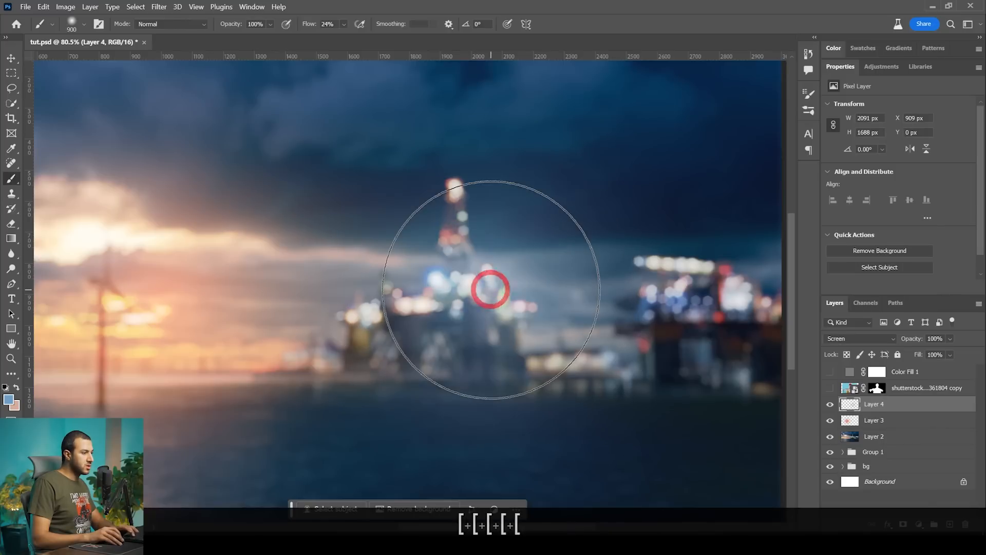
{"action": "key", "text": "bracketleft"}
{"action": "key", "text": "bracketleft"}
{"action": "key", "text": "bracketleft"}
{"action": "key", "text": "bracketleft"}
{"action": "key", "text": "bracketleft"}
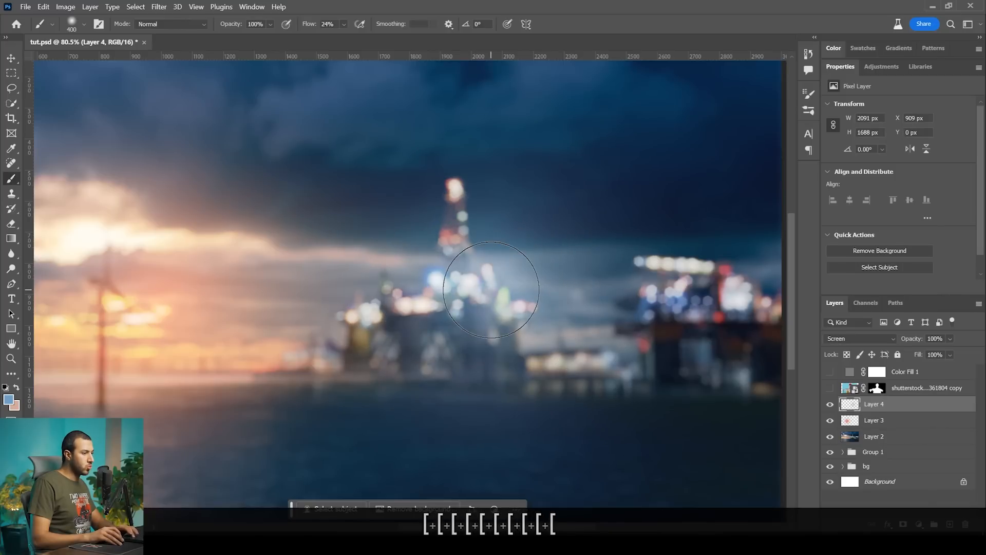
{"action": "key", "text": "bracketleft"}
{"action": "key", "text": "bracketleft"}
{"action": "key", "text": "bracketleft"}
{"action": "key", "text": "bracketleft"}
{"action": "key", "text": "bracketleft"}
{"action": "key", "text": "bracketleft"}
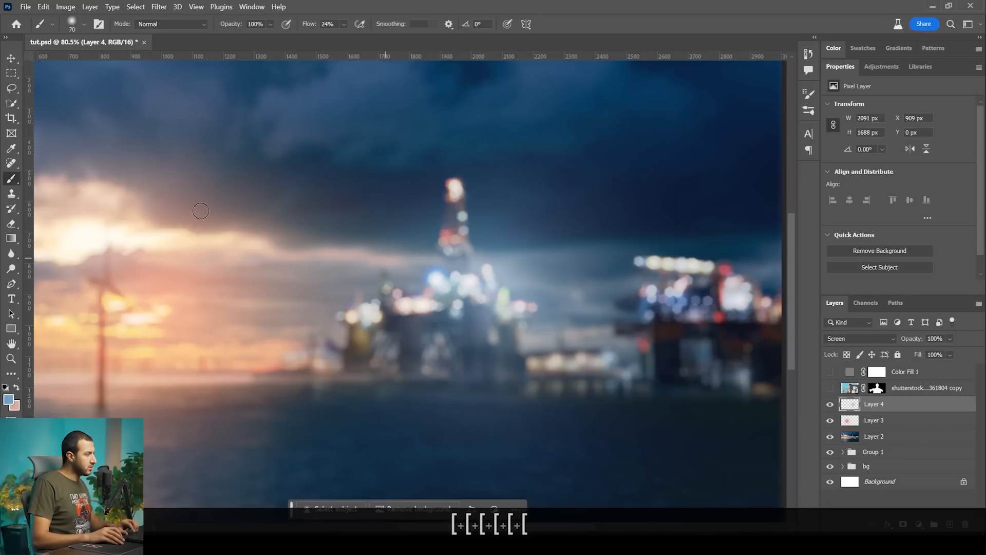
- Shift the blue glow horizontally to about X 879 px so it sits over the main rig's lights
{"action": "key", "text": "v"}
{"action": "left_click_drag", "start_coordinate": [536, 336], "coordinate": [498, 336]}
{"action": "scroll", "coordinate": [498, 337], "scroll_direction": "down", "scroll_amount": 8}
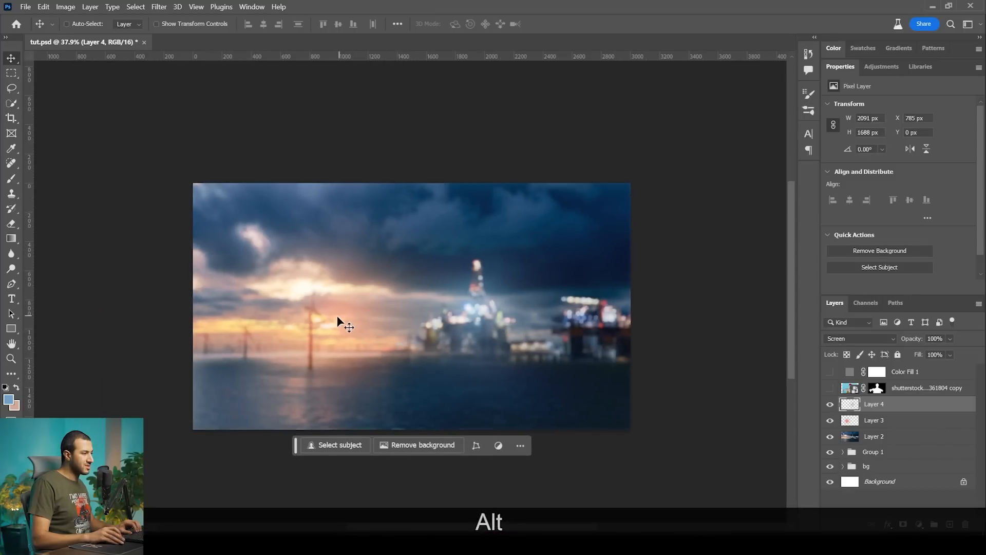
{"action": "scroll", "coordinate": [333, 329], "scroll_direction": "up", "scroll_amount": 4}
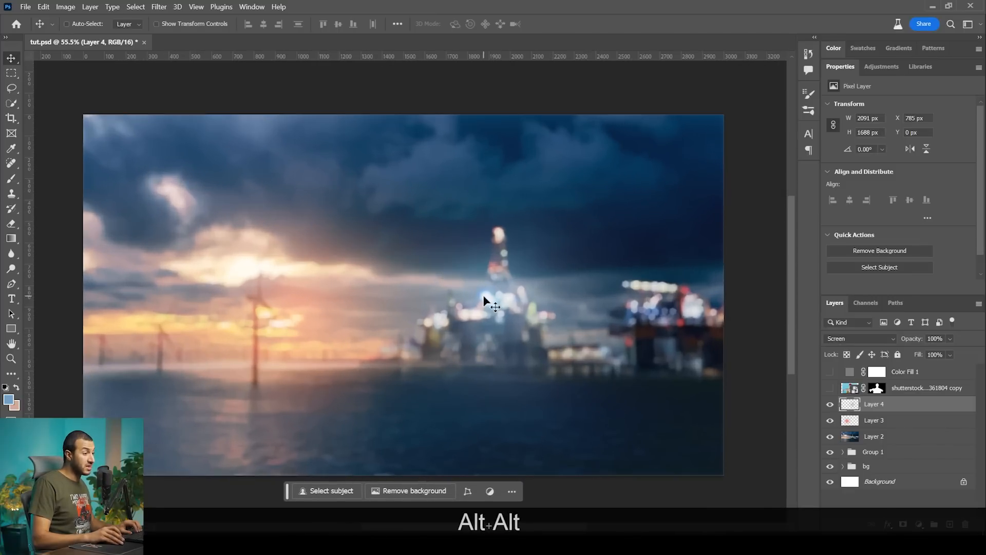
{"action": "left_click_drag", "start_coordinate": [533, 357], "coordinate": [553, 358]}
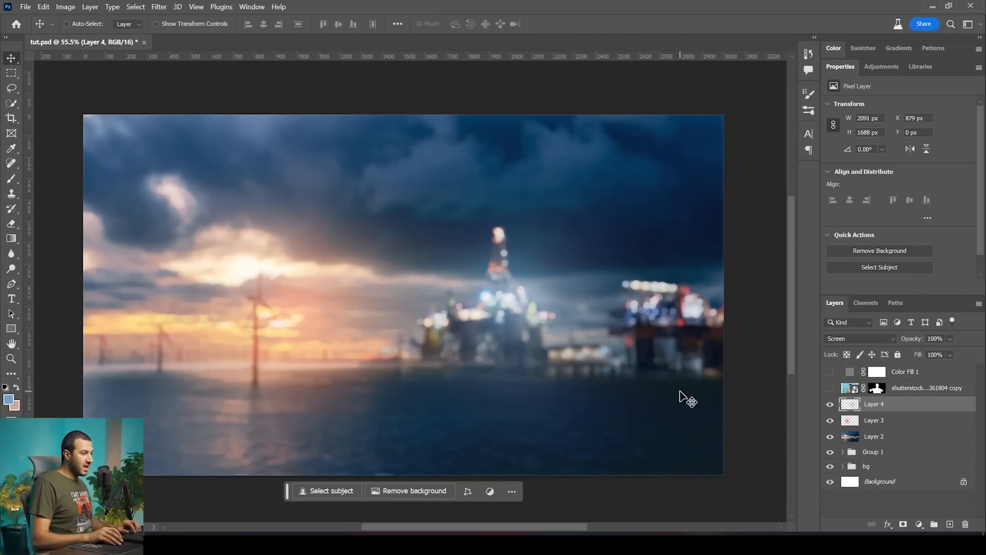
- Show and select the layer of the man holding the fish and inspect the cutout edges around his beard
{"action": "left_click", "coordinate": [829, 388]}
{"action": "left_click", "coordinate": [940, 391]}
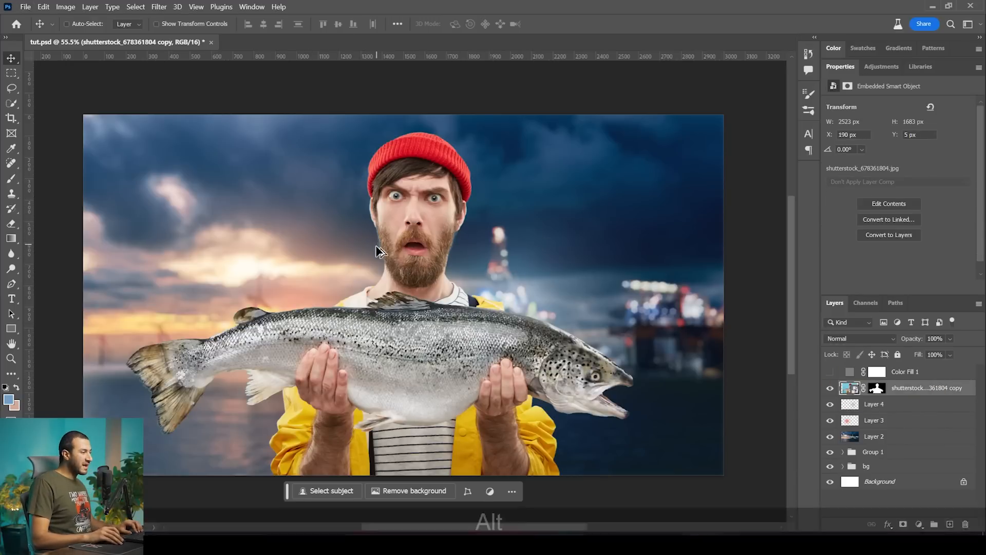
{"action": "scroll", "coordinate": [377, 251], "scroll_direction": "up", "scroll_amount": 3}
{"action": "scroll", "coordinate": [381, 265], "scroll_direction": "up", "scroll_amount": 8}
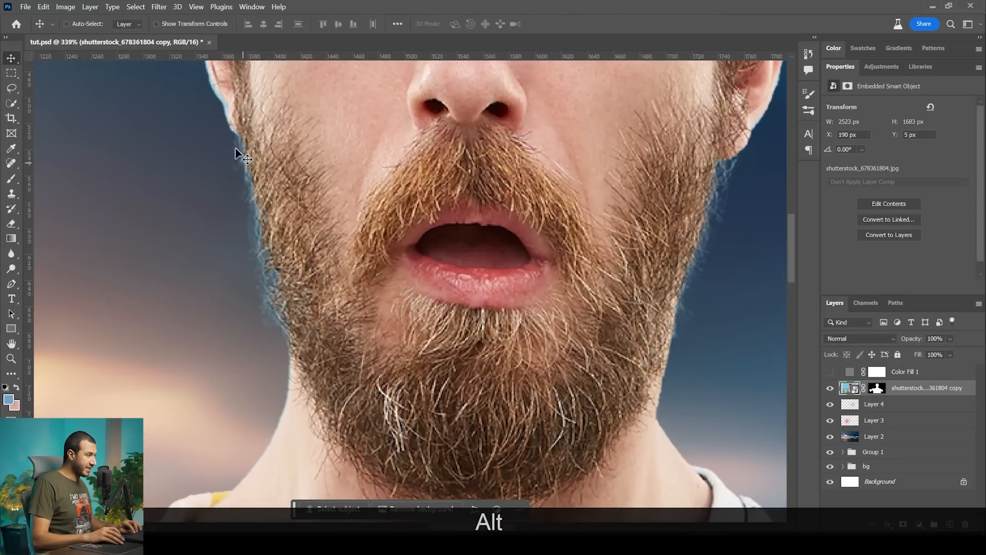
{"action": "scroll", "coordinate": [256, 329], "scroll_direction": "down", "scroll_amount": 5}
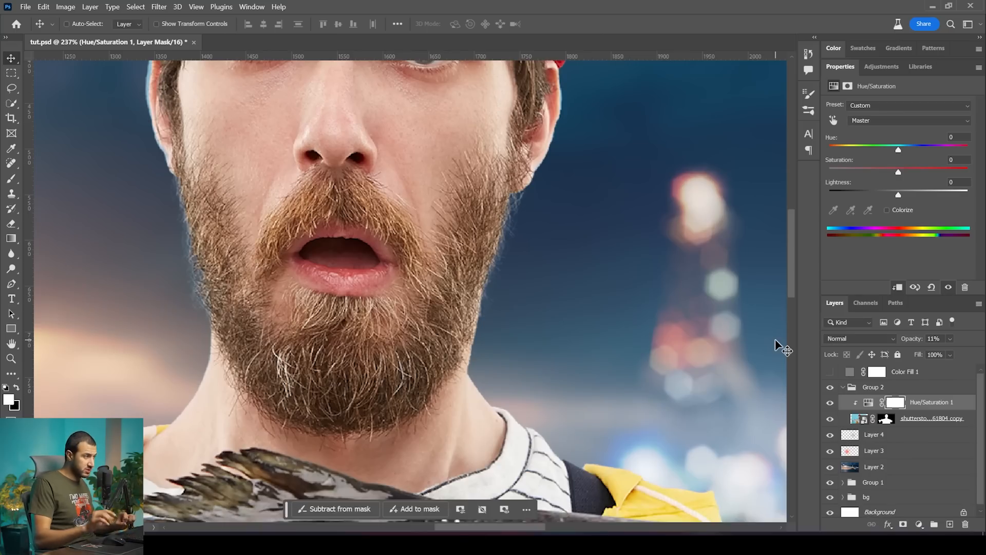
- Load the man's layer mask as a selection and contract it by 4 pixels
{"action": "left_click", "coordinate": [886, 418]}
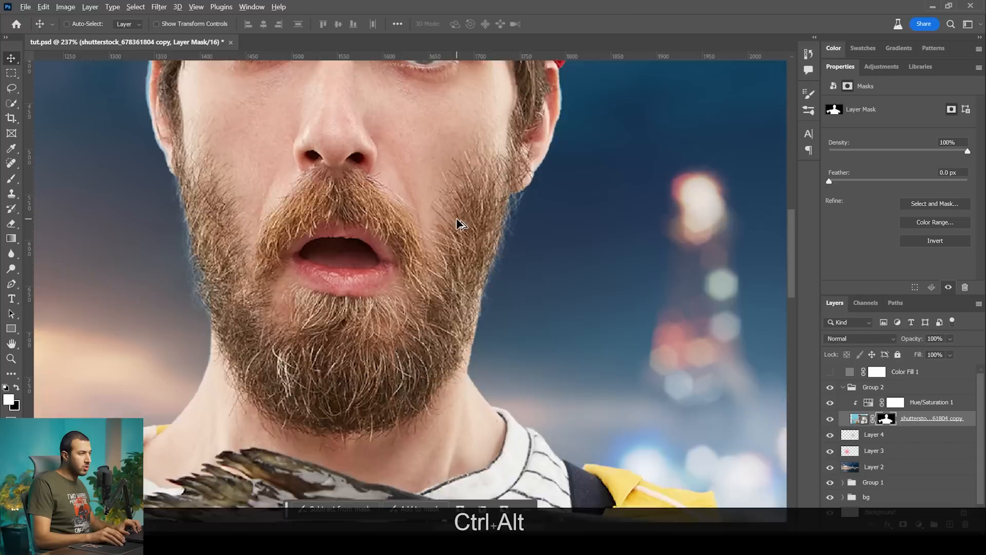
{"action": "scroll", "coordinate": [457, 223], "scroll_direction": "down", "scroll_amount": 3}
{"action": "left_click", "coordinate": [886, 418], "text": "ctrl"}
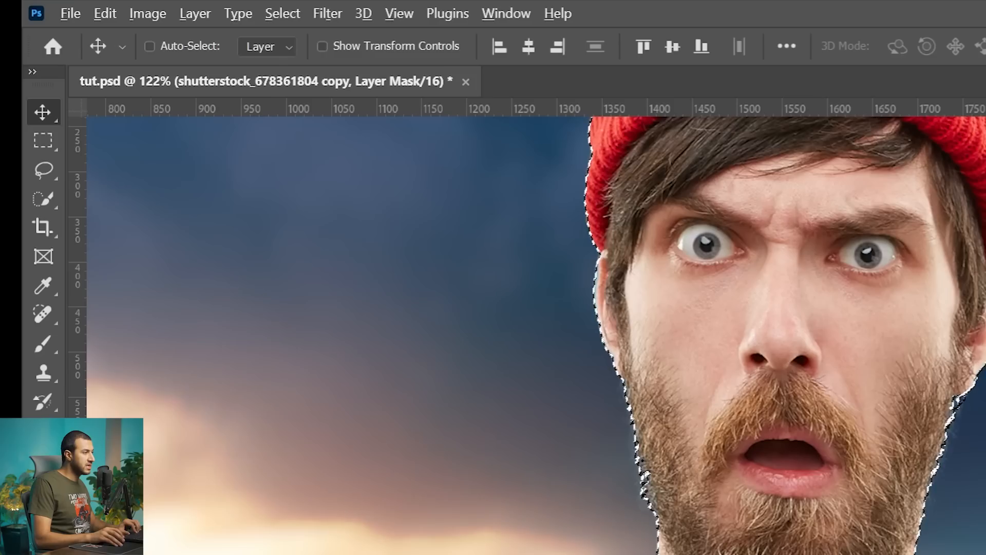
{"action": "scroll", "coordinate": [464, 184], "scroll_direction": "up", "scroll_amount": 1}
{"action": "scroll", "coordinate": [916, 358], "scroll_direction": "up", "scroll_amount": 2}
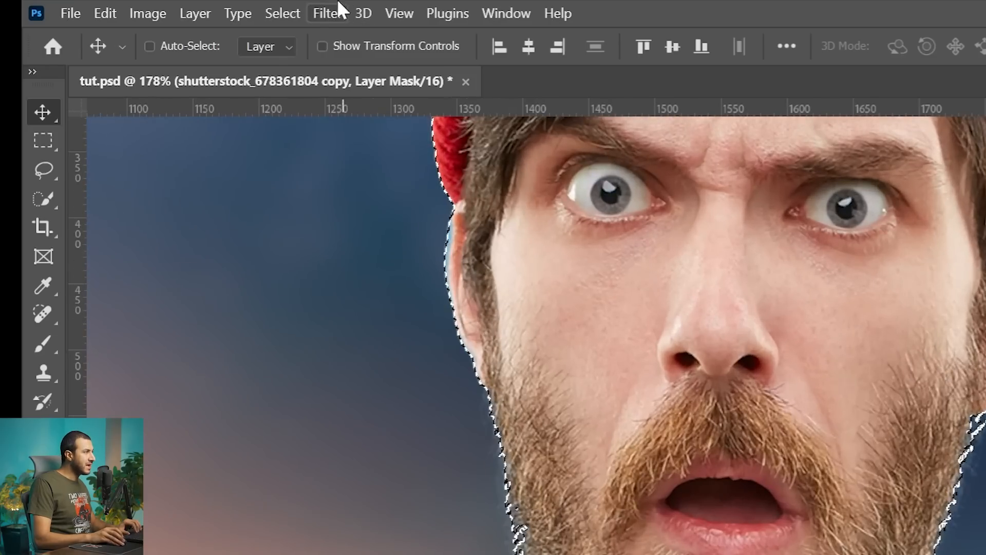
{"action": "left_click", "coordinate": [282, 14]}
{"action": "mouse_move", "coordinate": [418, 336]}
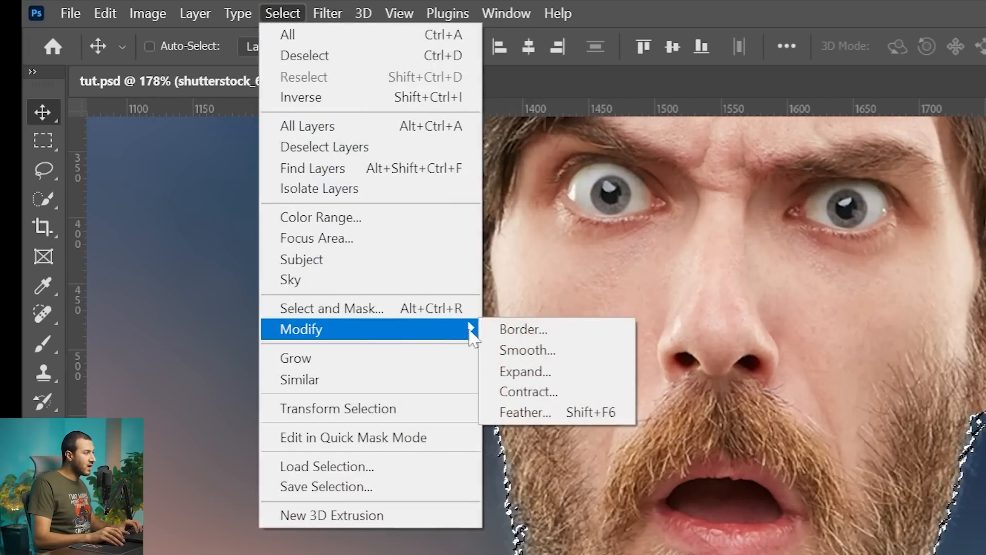
{"action": "left_click", "coordinate": [536, 387]}
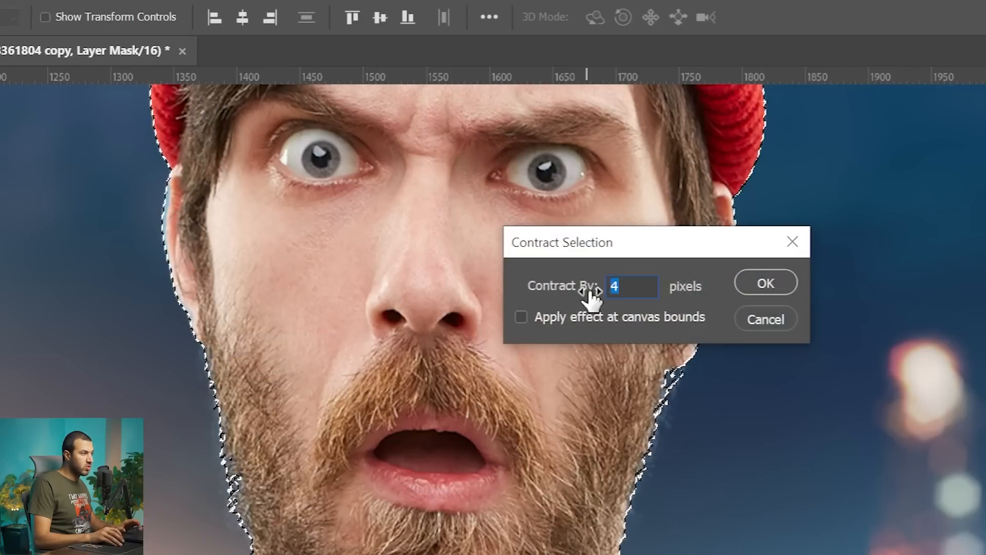
{"action": "left_click", "coordinate": [770, 284]}
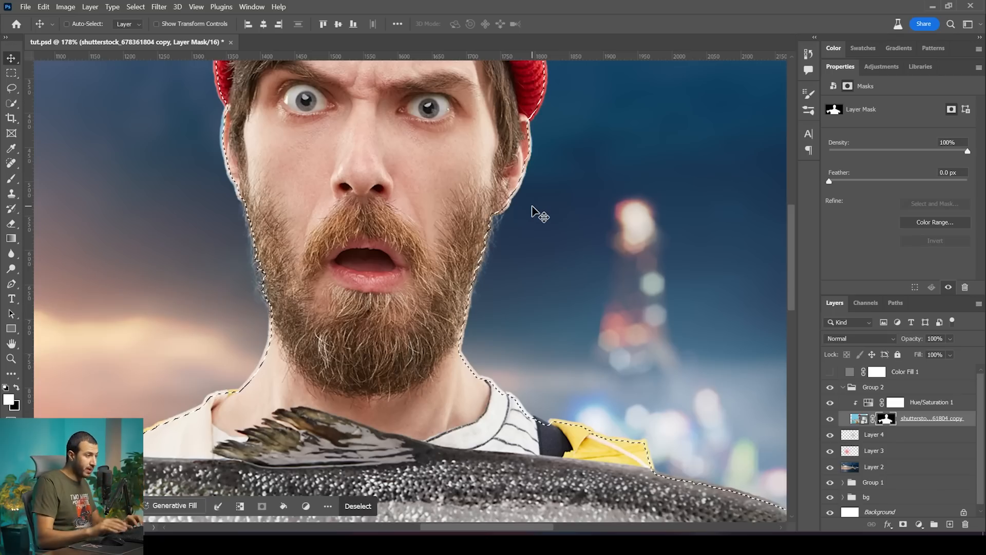
- Invert the selection and add a new layer above Hue/Saturation 1, clipped to the man's cutout
{"action": "scroll", "coordinate": [522, 223], "scroll_direction": "up", "scroll_amount": 2}
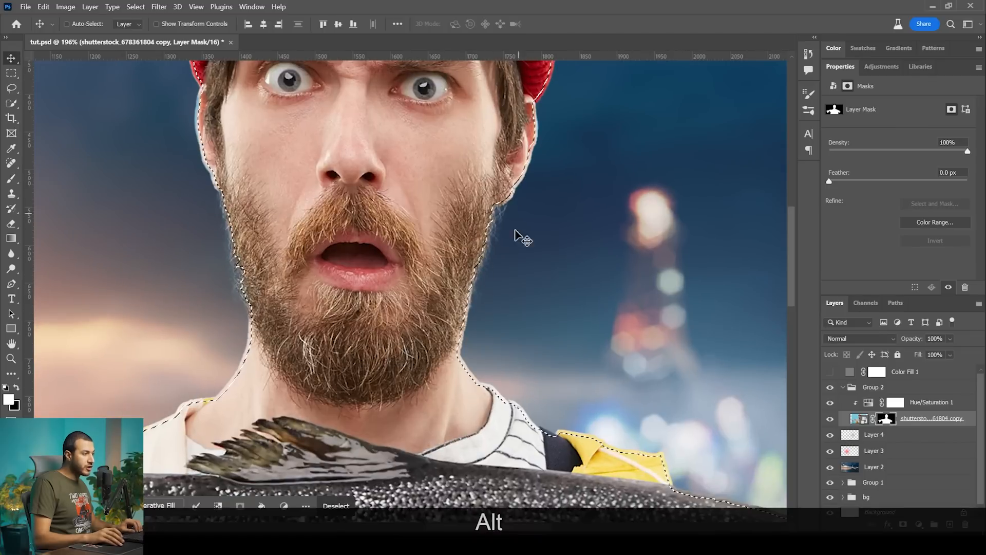
{"action": "left_click", "coordinate": [135, 7]}
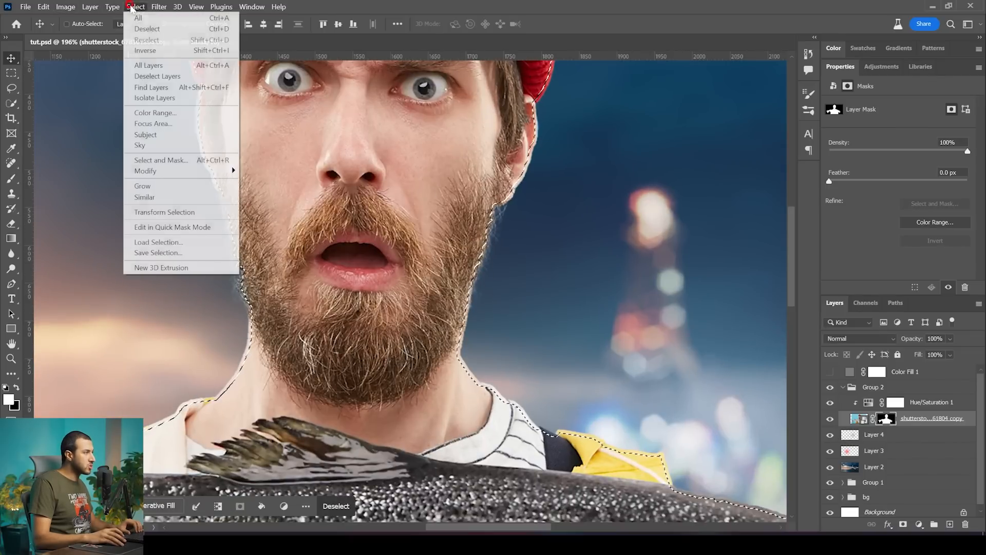
{"action": "left_click", "coordinate": [157, 50]}
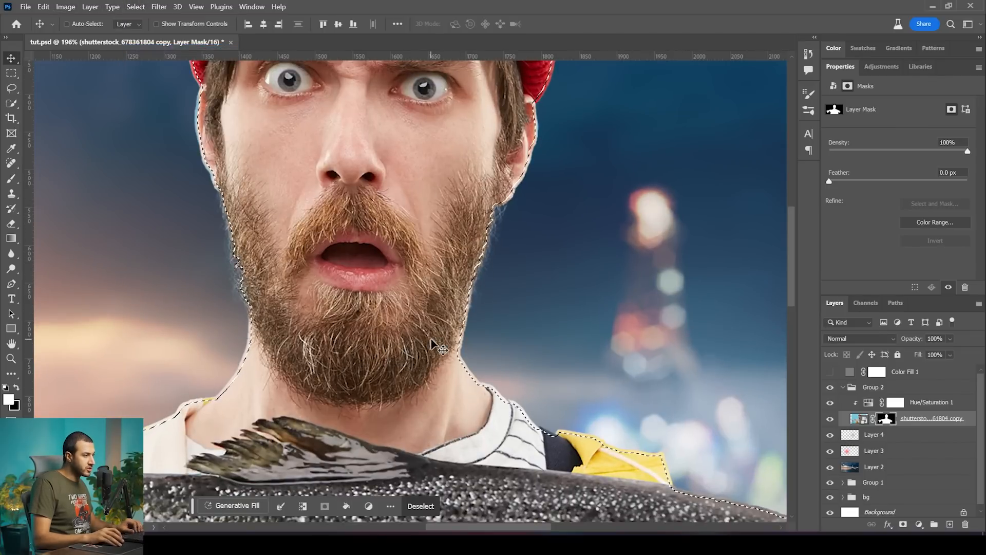
{"action": "left_click", "coordinate": [913, 402]}
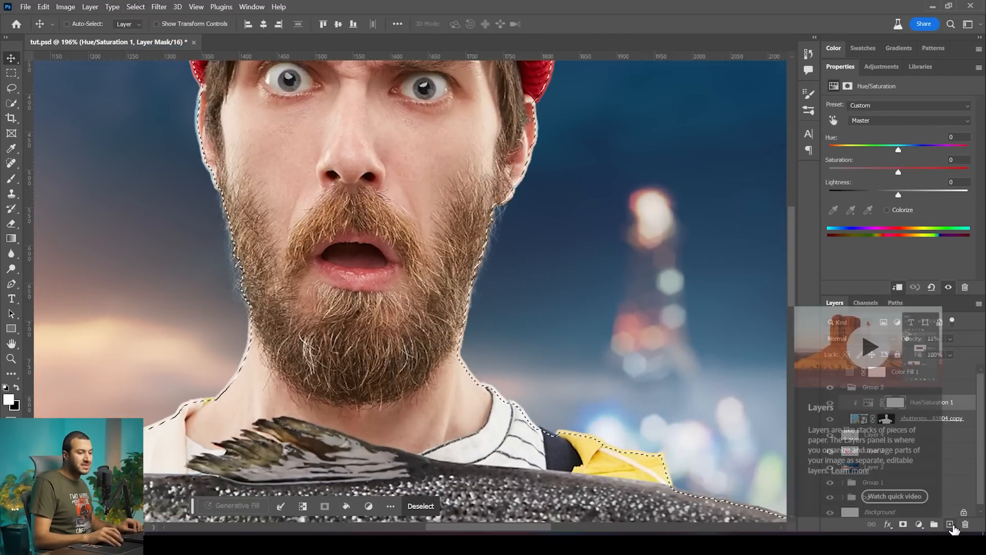
{"action": "key", "text": "ctrl+shift+alt+n"}
{"action": "left_click", "coordinate": [917, 410], "text": "alt"}
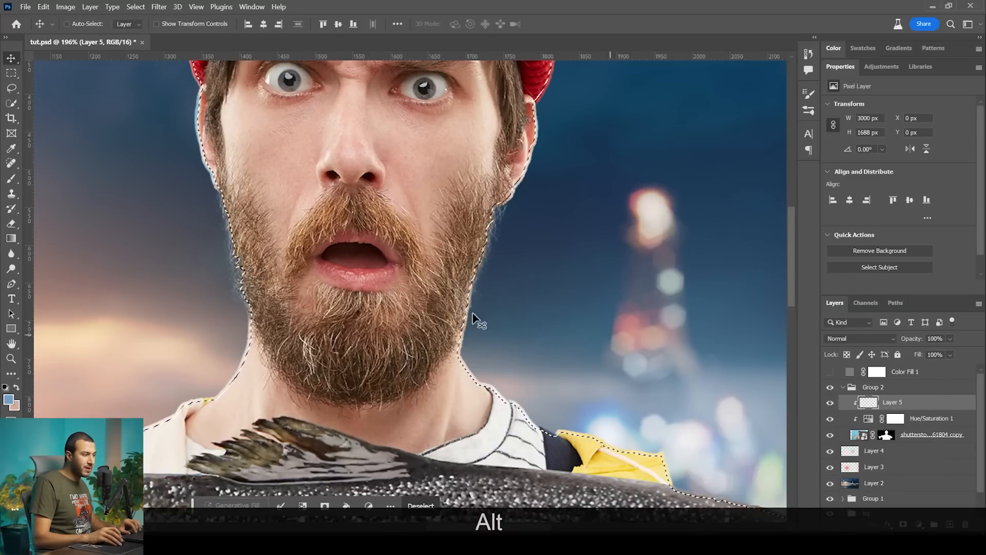
{"action": "scroll", "coordinate": [509, 246], "scroll_direction": "up", "scroll_amount": 8}
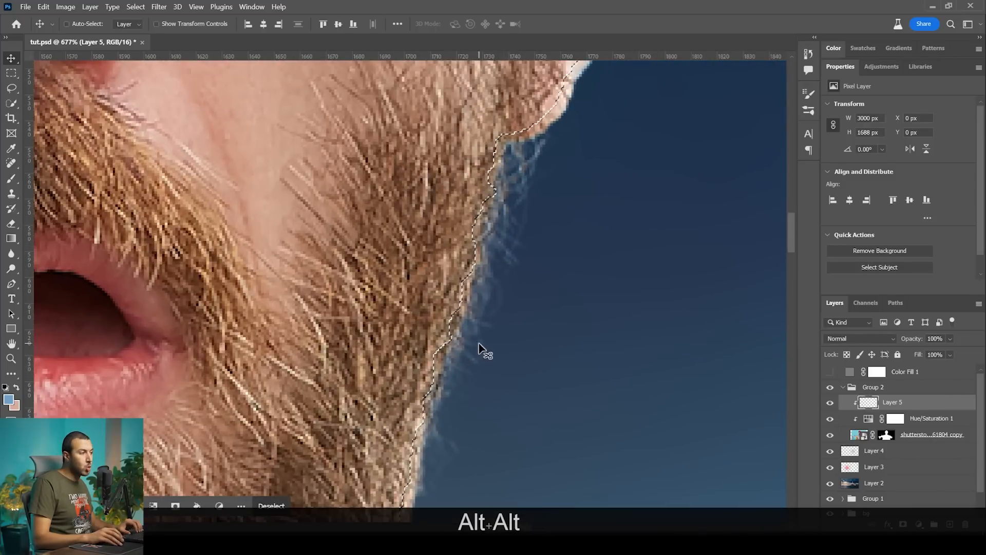
{"action": "key", "text": "b"}
{"action": "mouse_move", "coordinate": [527, 220]}
{"action": "left_mouse_down"}
{"action": "mouse_move", "coordinate": [509, 252]}
{"action": "mouse_move", "coordinate": [512, 181]}
{"action": "mouse_move", "coordinate": [487, 246]}
{"action": "mouse_move", "coordinate": [494, 212]}
{"action": "mouse_move", "coordinate": [507, 204]}
{"action": "mouse_move", "coordinate": [458, 361]}
{"action": "mouse_move", "coordinate": [416, 418]}
{"action": "mouse_move", "coordinate": [466, 321]}
{"action": "mouse_move", "coordinate": [504, 182]}
{"action": "mouse_move", "coordinate": [448, 472]}
{"action": "mouse_move", "coordinate": [475, 282]}
{"action": "mouse_move", "coordinate": [438, 399]}
{"action": "mouse_move", "coordinate": [471, 348]}
{"action": "mouse_move", "coordinate": [477, 362]}
{"action": "mouse_move", "coordinate": [506, 296]}
{"action": "mouse_move", "coordinate": [492, 209]}
{"action": "mouse_move", "coordinate": [476, 282]}
{"action": "left_mouse_up"}
{"action": "key", "text": "ctrl+z"}
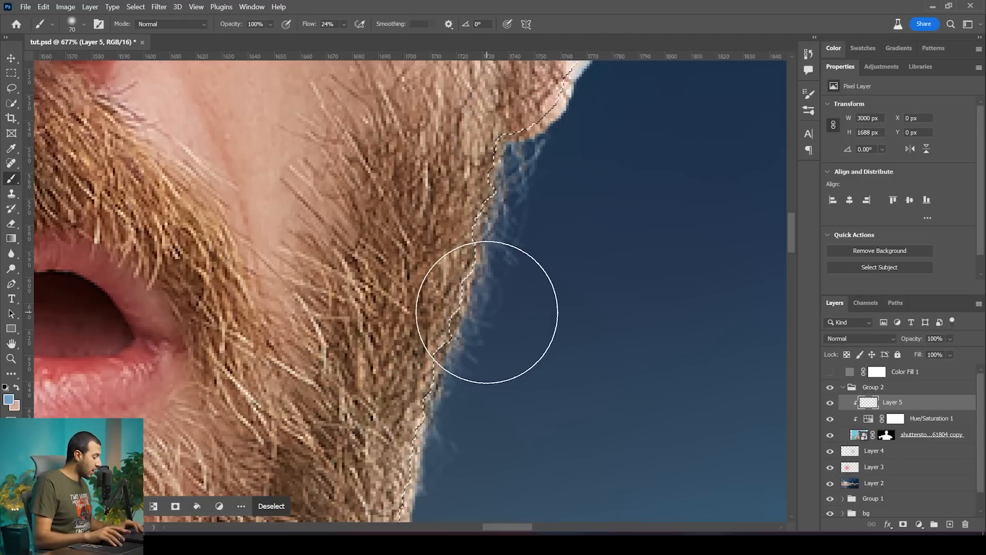
- Clone beard texture with the 20 px Clone Stamp over the bluish fringe along the beard's right edge, from the ear down to the neck
{"action": "key", "text": "s"}
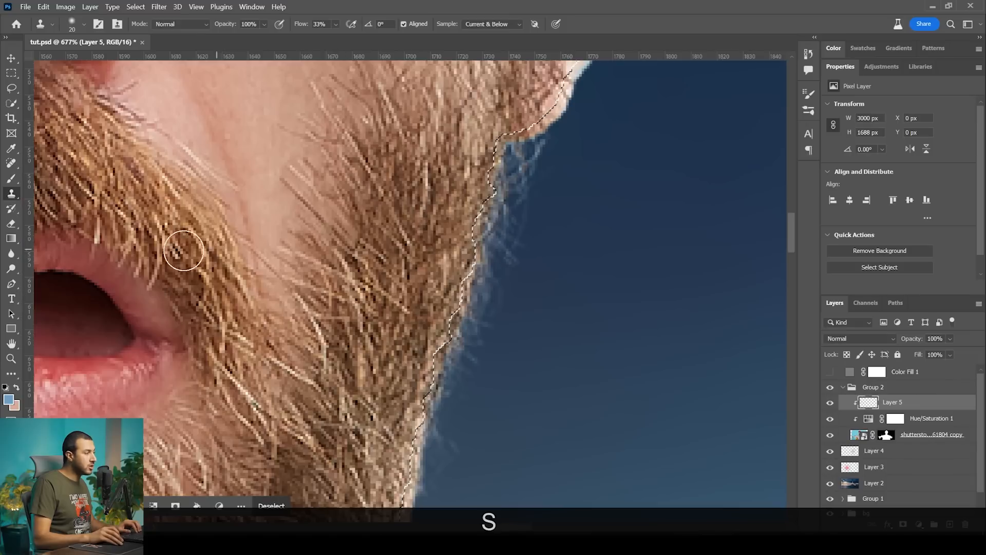
{"action": "key", "text": "alt"}
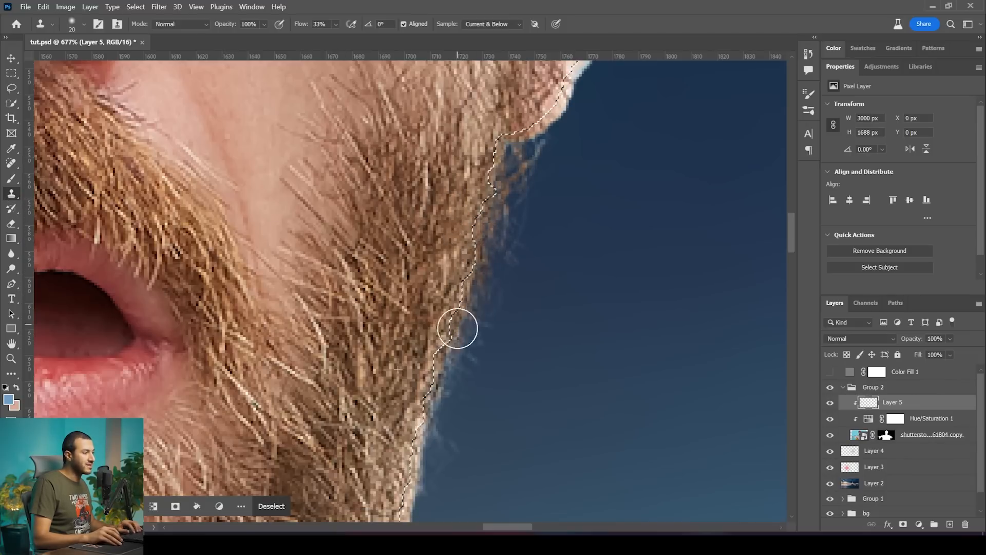
{"action": "key", "text": "space"}
{"action": "left_click_drag", "start_coordinate": [457, 349], "coordinate": [486, 229]}
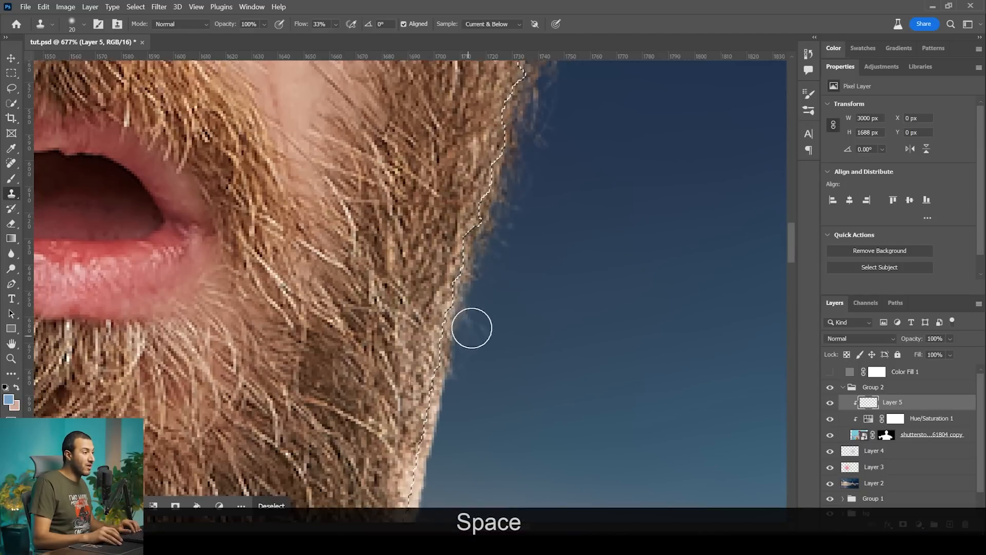
{"action": "key", "text": "space"}
{"action": "left_click_drag", "start_coordinate": [453, 354], "coordinate": [496, 274]}
{"action": "key", "text": "space"}
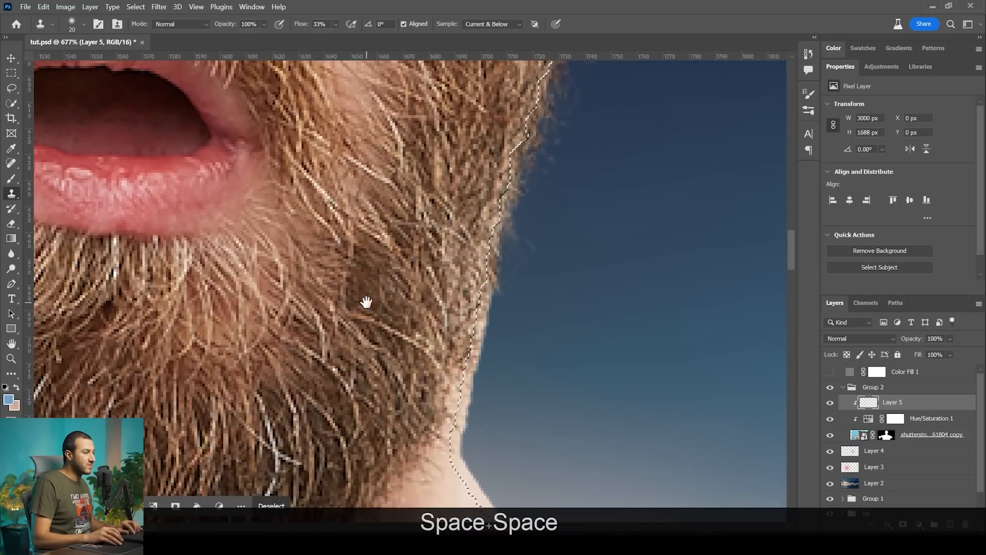
{"action": "left_click_drag", "start_coordinate": [365, 303], "coordinate": [379, 366]}
{"action": "mouse_move", "coordinate": [602, 118]}
{"action": "left_mouse_down"}
{"action": "mouse_move", "coordinate": [479, 221]}
{"action": "mouse_move", "coordinate": [487, 147]}
{"action": "left_mouse_up"}
- Clone beard texture over the bluish fringe along the beard's left edge, sampling nearby hair and working up to the ear
{"action": "key", "text": "space"}
{"action": "left_click_drag", "start_coordinate": [380, 293], "coordinate": [533, 286]}
{"action": "key", "text": "alt"}
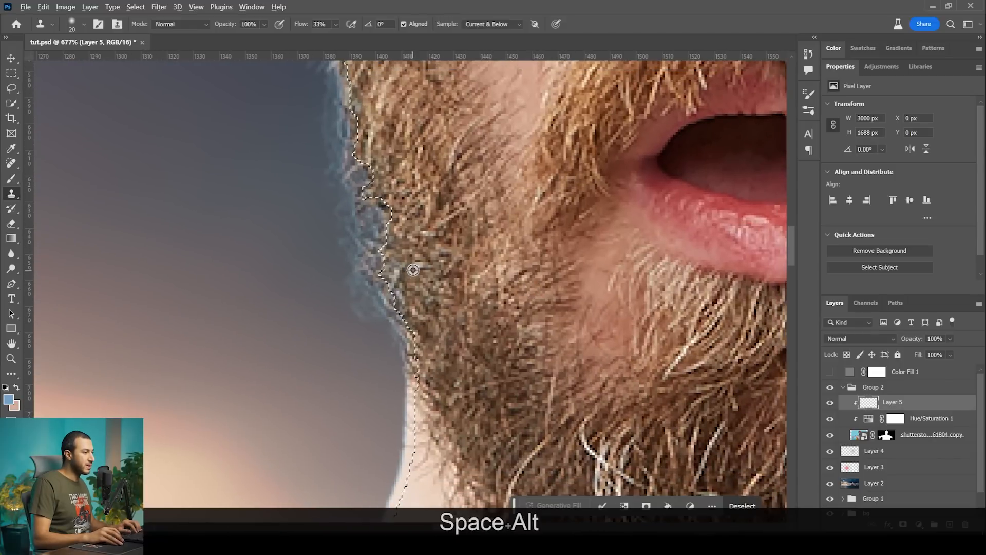
{"action": "mouse_move", "coordinate": [398, 324]}
{"action": "left_mouse_down"}
{"action": "mouse_move", "coordinate": [358, 275]}
{"action": "mouse_move", "coordinate": [377, 264]}
{"action": "left_mouse_up"}
{"action": "key", "text": "space"}
{"action": "mouse_move", "coordinate": [424, 245]}
{"action": "left_mouse_down"}
{"action": "mouse_move", "coordinate": [417, 297]}
{"action": "mouse_move", "coordinate": [365, 330]}
{"action": "mouse_move", "coordinate": [356, 253]}
{"action": "mouse_move", "coordinate": [320, 140]}
{"action": "left_mouse_up"}
{"action": "left_click", "coordinate": [400, 292], "text": "alt"}
{"action": "key", "text": "space"}
{"action": "left_click_drag", "start_coordinate": [354, 184], "coordinate": [379, 295]}
{"action": "left_click_drag", "start_coordinate": [324, 163], "coordinate": [308, 119]}
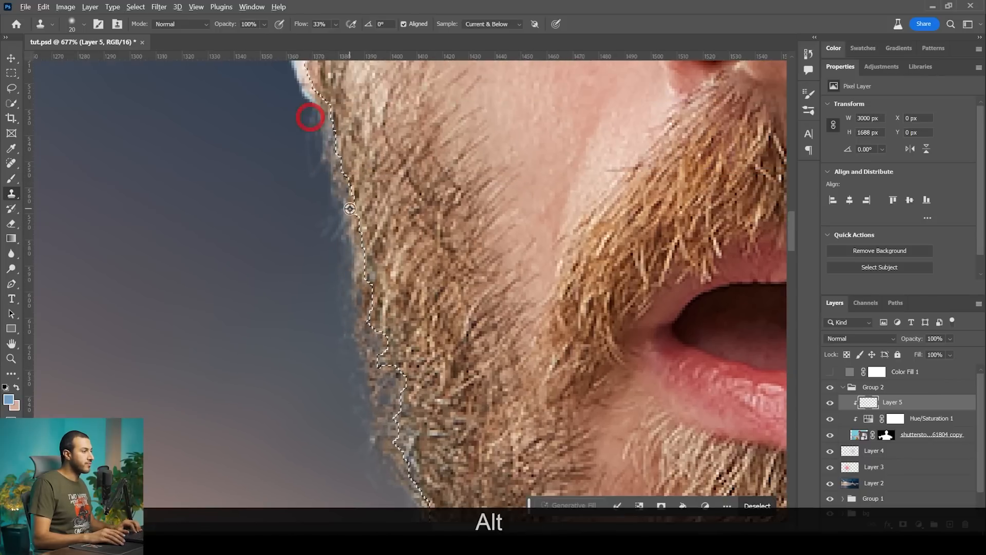
- Deselect and toggle Layer 5 off and on to compare the beard edges before and after cloning
{"action": "scroll", "coordinate": [387, 266], "scroll_direction": "down", "scroll_amount": 6}
{"action": "scroll", "coordinate": [388, 268], "scroll_direction": "down", "scroll_amount": 2}
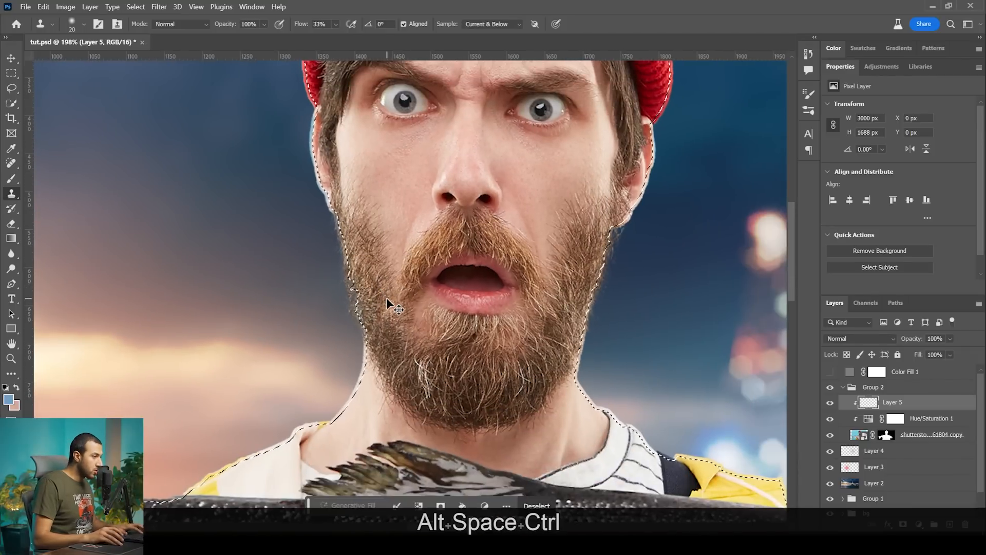
{"action": "key", "text": "ctrl+d"}
{"action": "left_click", "coordinate": [830, 403]}
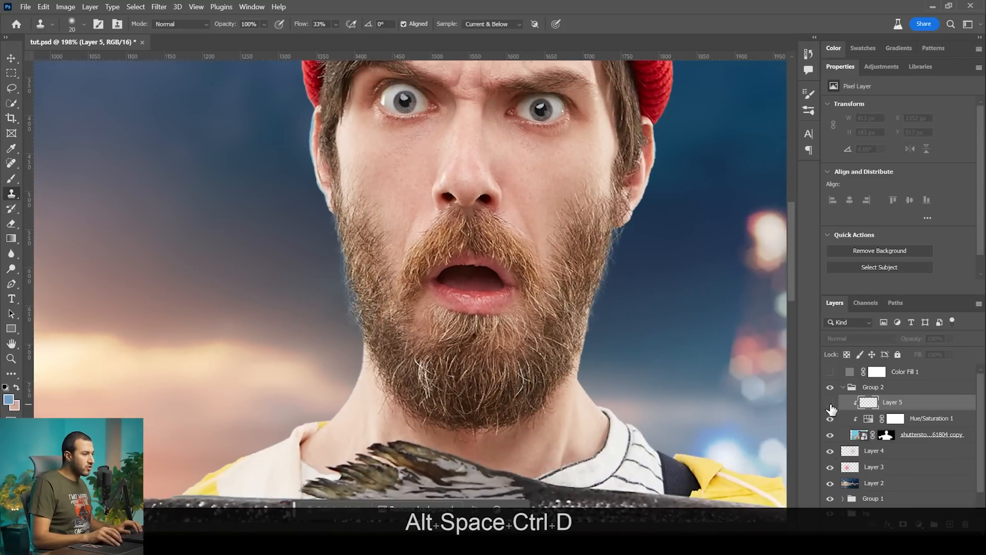
{"action": "left_click", "coordinate": [830, 403]}
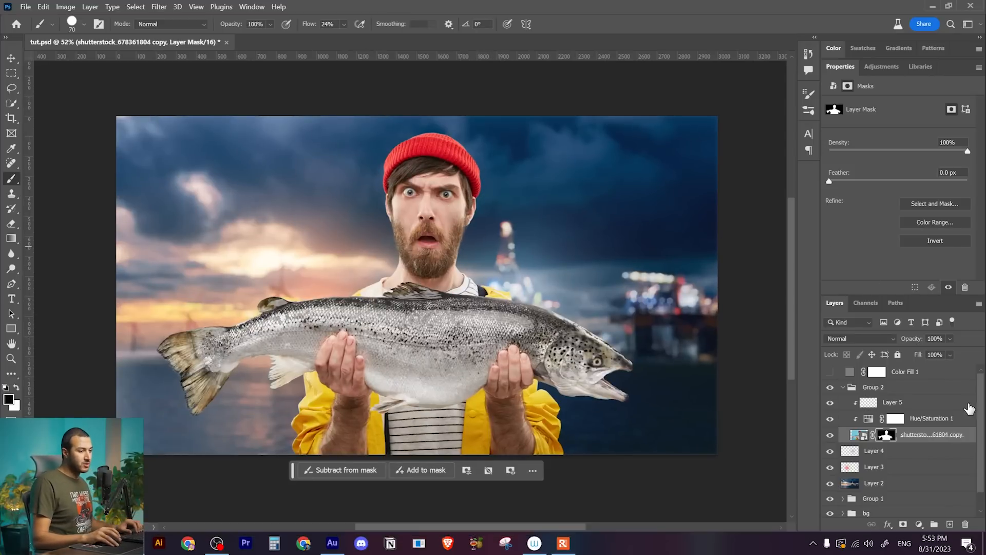
- Add a Curves adjustment above Layer 5, clip it to the man and lower its white point output to 166
{"action": "left_click", "coordinate": [941, 406]}
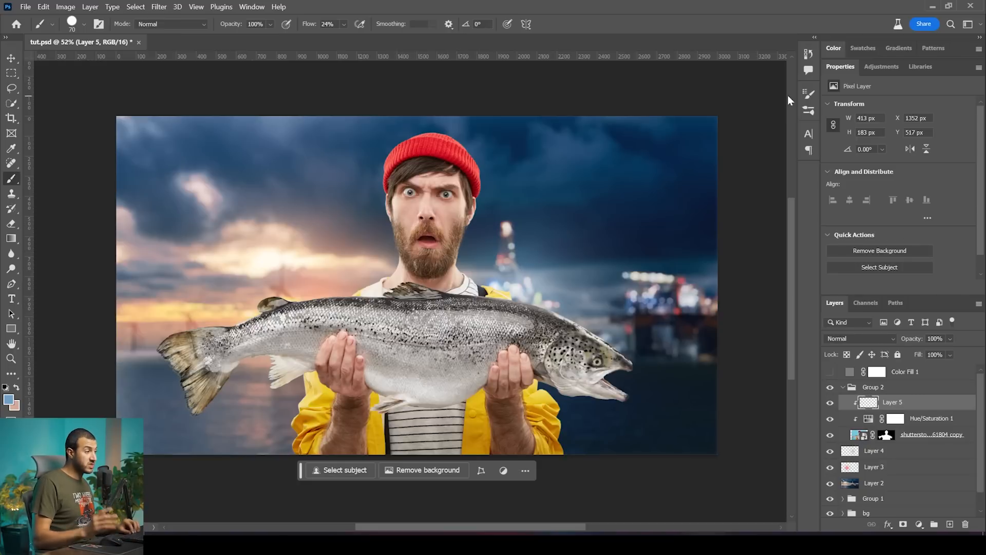
{"action": "left_click", "coordinate": [882, 66]}
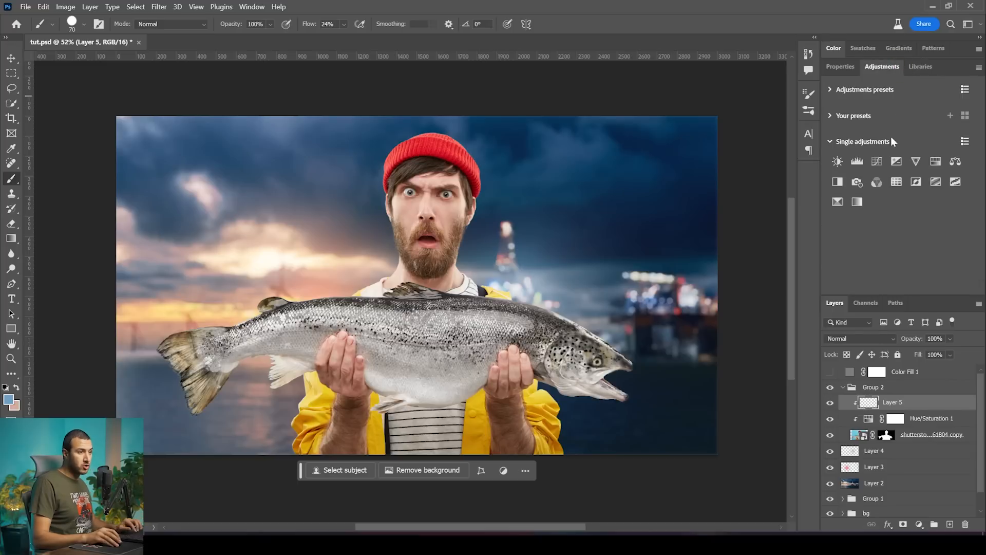
{"action": "left_click", "coordinate": [876, 162]}
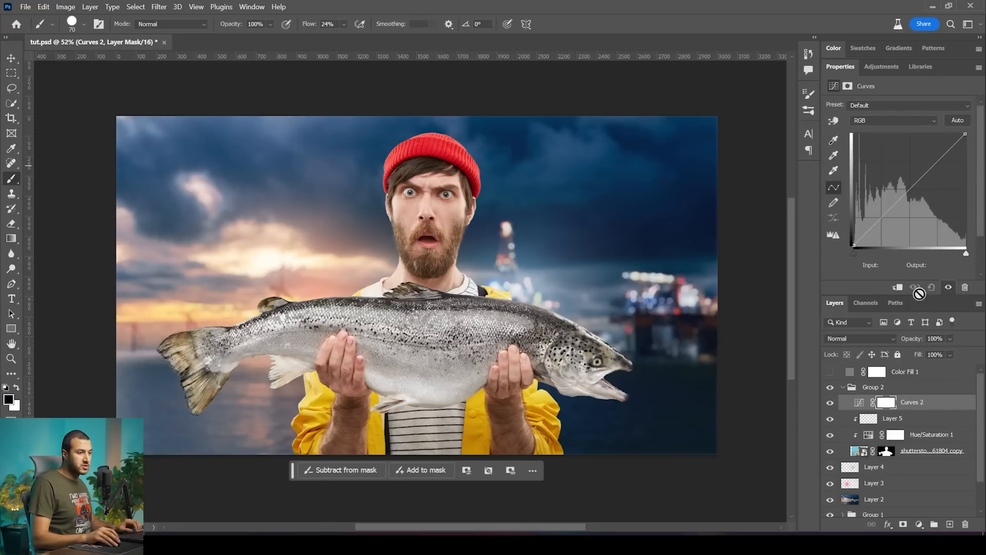
{"action": "left_click", "coordinate": [898, 288]}
{"action": "left_click_drag", "start_coordinate": [969, 141], "coordinate": [981, 173]}
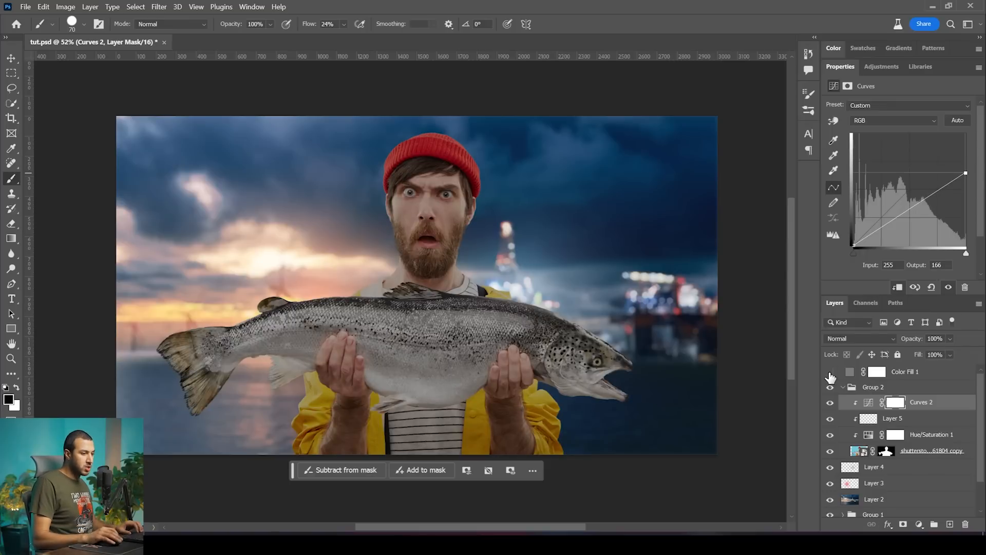
- Show the gray Color Fill 1 check layer, lower the Curves 2 white point output further and raise its black point output to 9
{"action": "left_click", "coordinate": [830, 372]}
{"action": "left_click", "coordinate": [919, 372]}
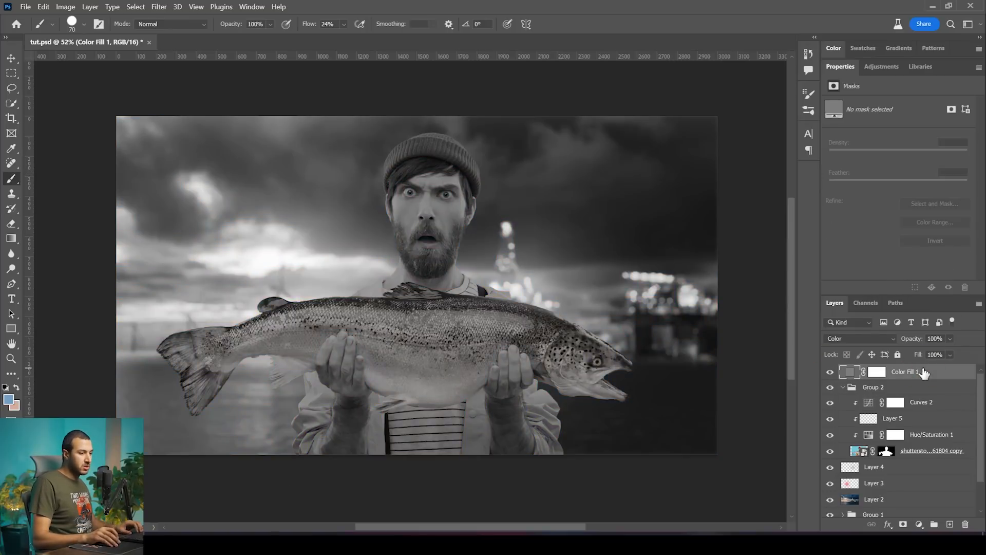
{"action": "left_click", "coordinate": [895, 402]}
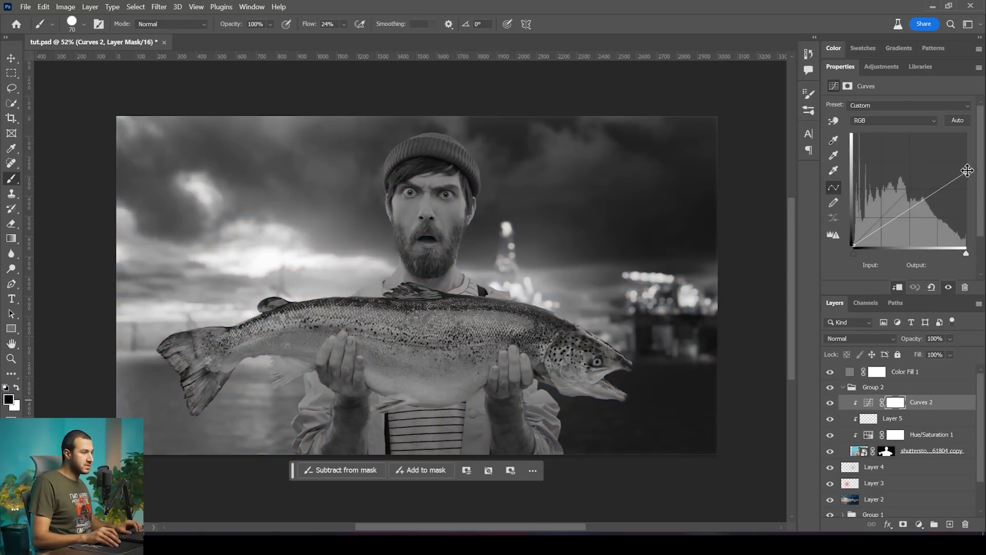
{"action": "left_click_drag", "start_coordinate": [967, 170], "coordinate": [974, 182]}
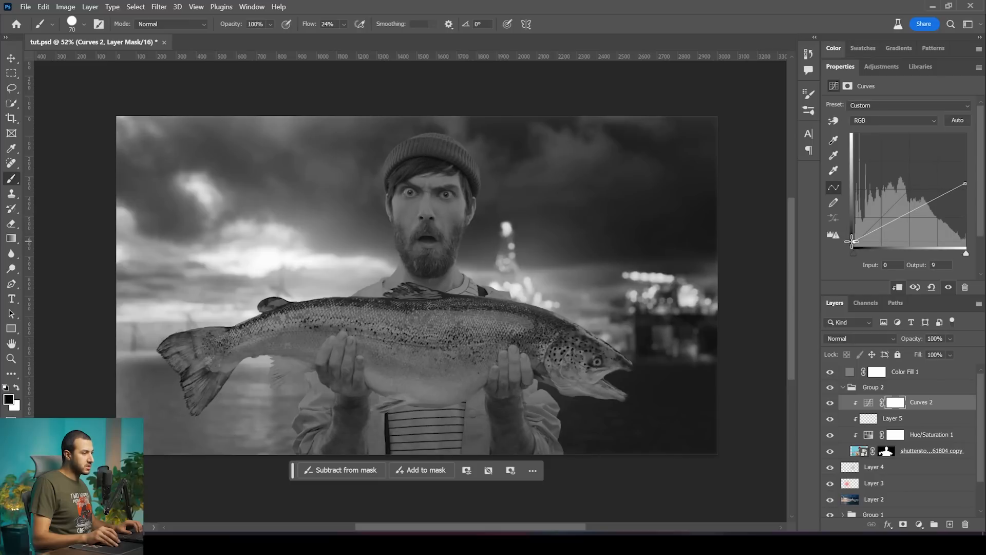
- Compare the man's dark tones with the rig and sky, and set the Curves 2 black point output to 0
{"action": "scroll", "coordinate": [478, 235], "scroll_direction": "up", "scroll_amount": 8}
{"action": "mouse_move", "coordinate": [557, 243]}
{"action": "left_mouse_down"}
{"action": "mouse_move", "coordinate": [323, 133]}
{"action": "mouse_move", "coordinate": [320, 215]}
{"action": "left_mouse_up"}
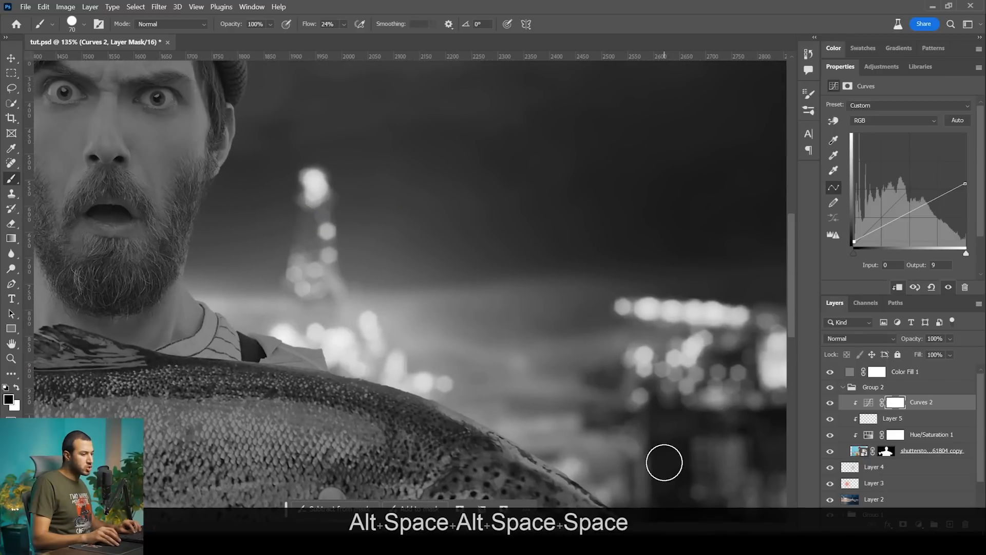
{"action": "left_click_drag", "start_coordinate": [242, 254], "coordinate": [507, 422]}
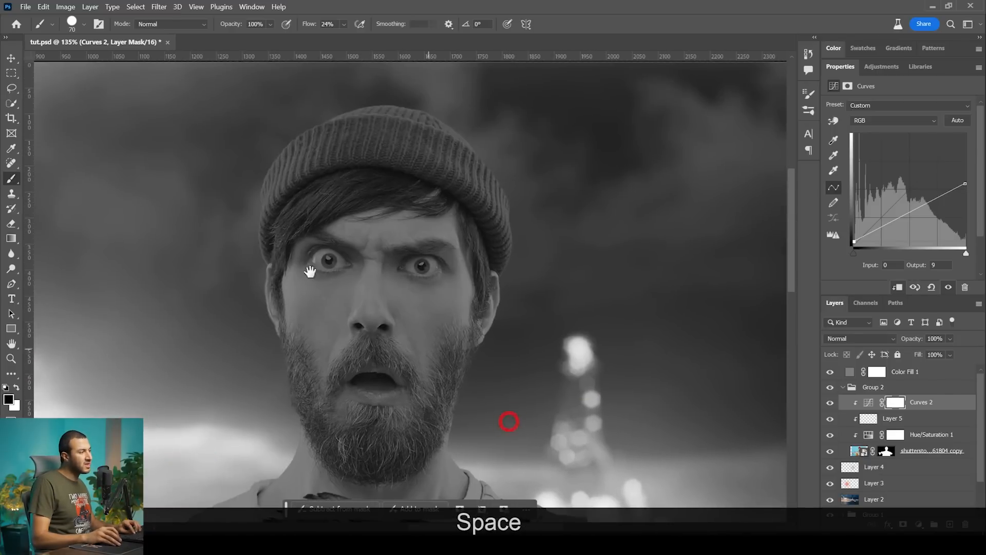
{"action": "left_click_drag", "start_coordinate": [856, 241], "coordinate": [854, 248]}
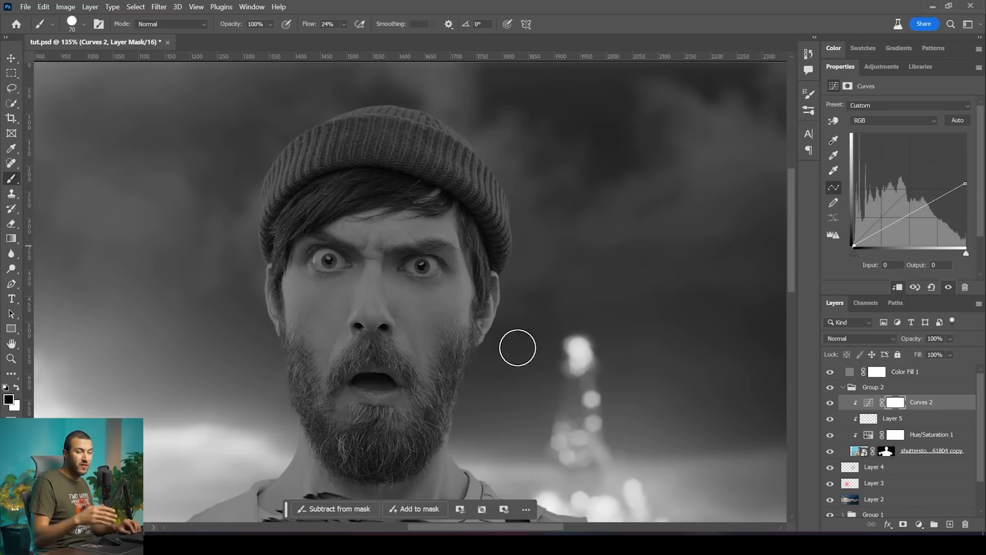
- Hide the Color Fill 1 check layer and review the darkened man against the whole scene in colour
{"action": "scroll", "coordinate": [600, 303], "scroll_direction": "down", "scroll_amount": 6}
{"action": "left_click_drag", "start_coordinate": [502, 377], "coordinate": [454, 343]}
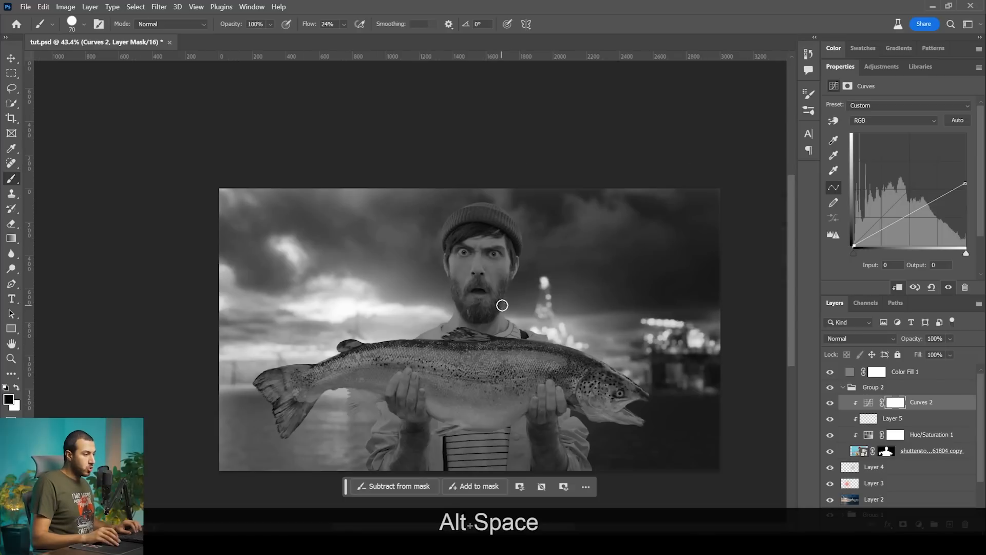
{"action": "scroll", "coordinate": [507, 304], "scroll_direction": "up", "scroll_amount": 1}
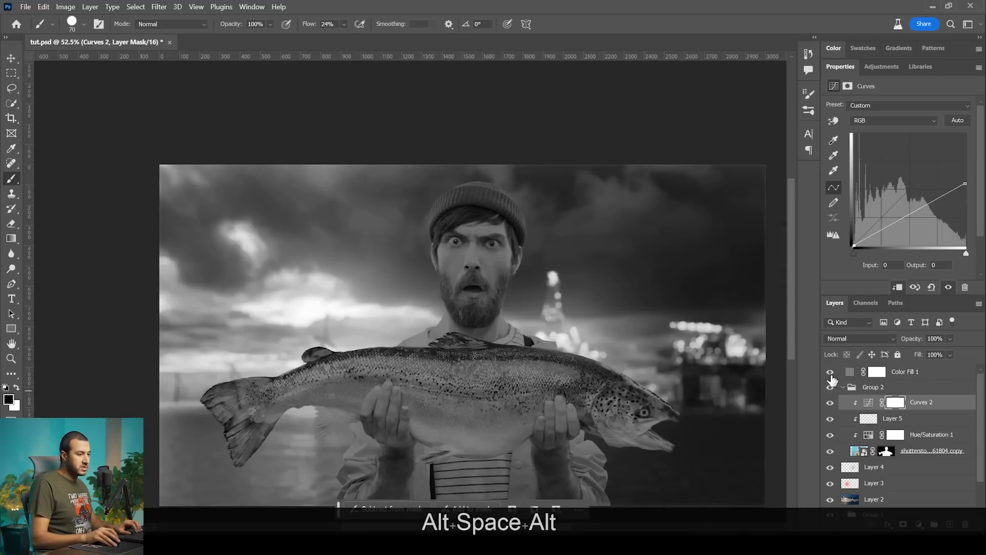
{"action": "left_click", "coordinate": [830, 376]}
{"action": "scroll", "coordinate": [607, 352], "scroll_direction": "down", "scroll_amount": 1}
{"action": "scroll", "coordinate": [595, 382], "scroll_direction": "up", "scroll_amount": 1}
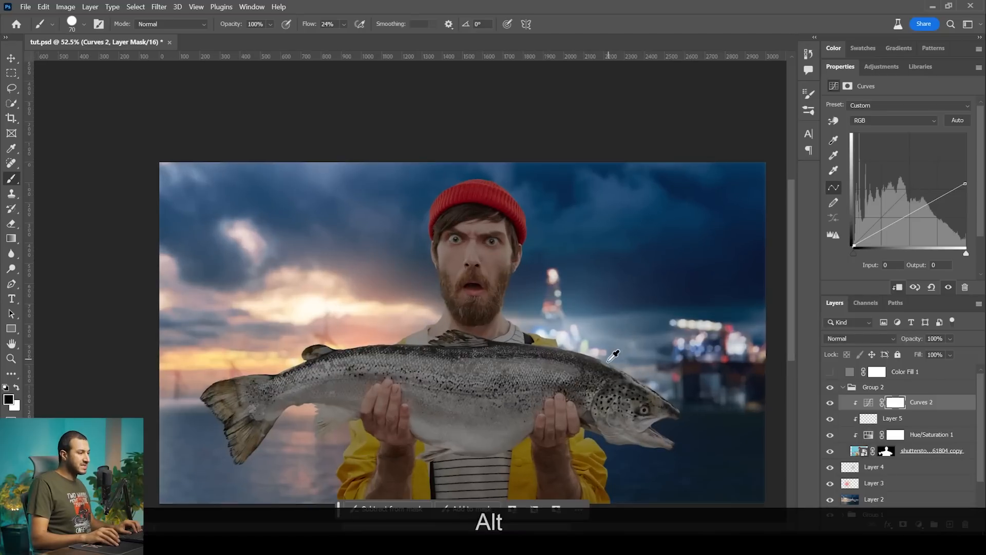
- Add a Color Balance adjustment above Curves 2, clip it to the man and set its midtones Cyan-Red value to -17
{"action": "left_click_drag", "start_coordinate": [592, 379], "coordinate": [572, 354]}
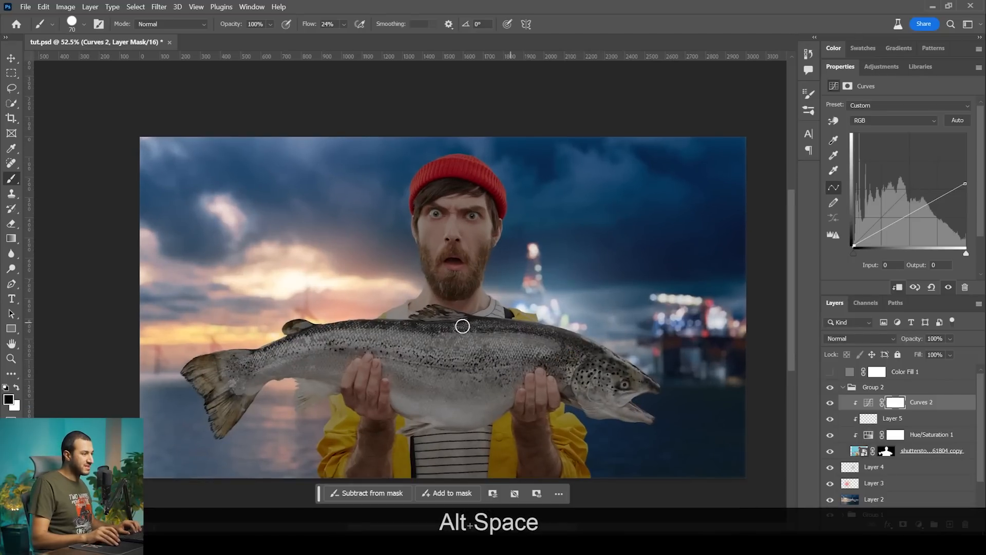
{"action": "scroll", "coordinate": [472, 262], "scroll_direction": "down", "scroll_amount": 2}
{"action": "scroll", "coordinate": [472, 262], "scroll_direction": "up", "scroll_amount": 1}
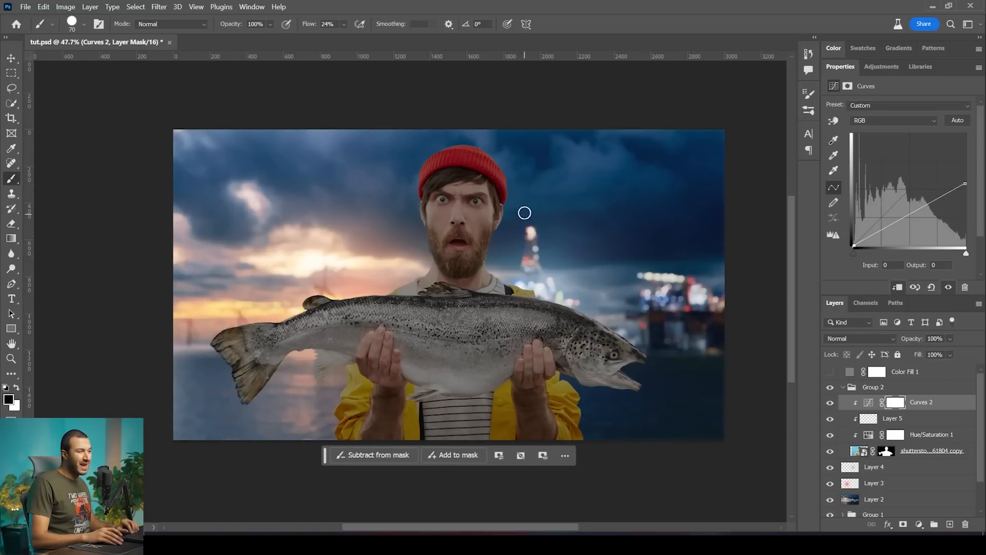
{"action": "scroll", "coordinate": [570, 257], "scroll_direction": "up", "scroll_amount": 4}
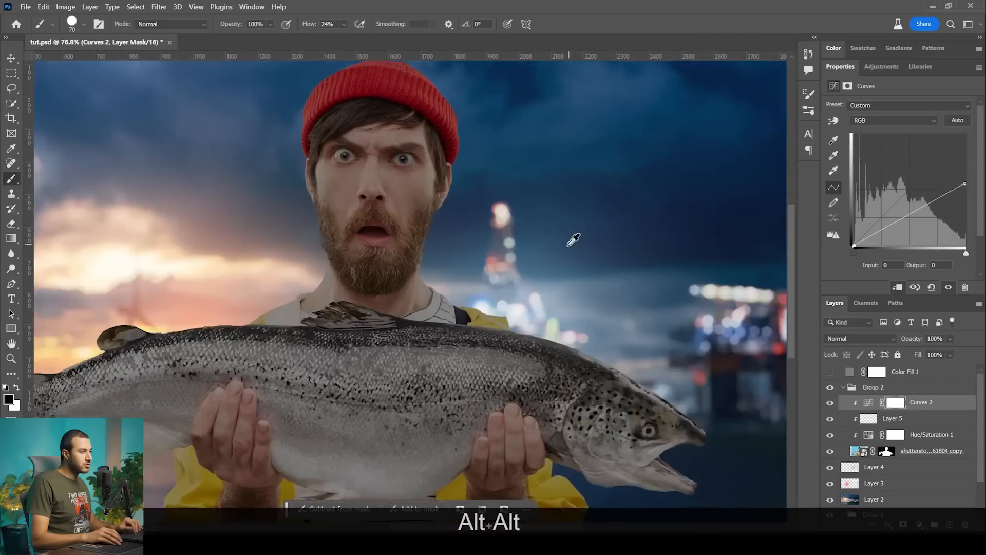
{"action": "left_click_drag", "start_coordinate": [324, 222], "coordinate": [395, 237]}
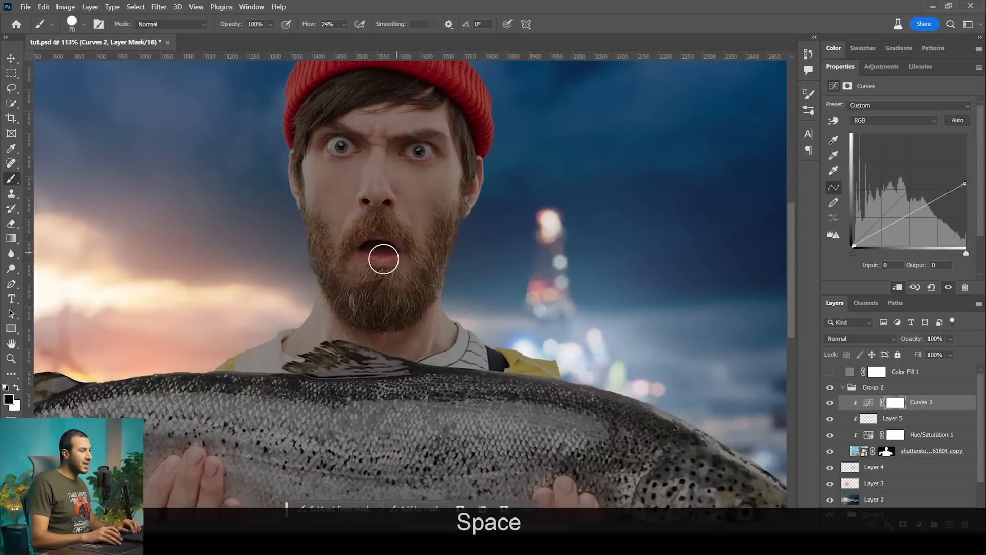
{"action": "scroll", "coordinate": [396, 238], "scroll_direction": "down", "scroll_amount": 3}
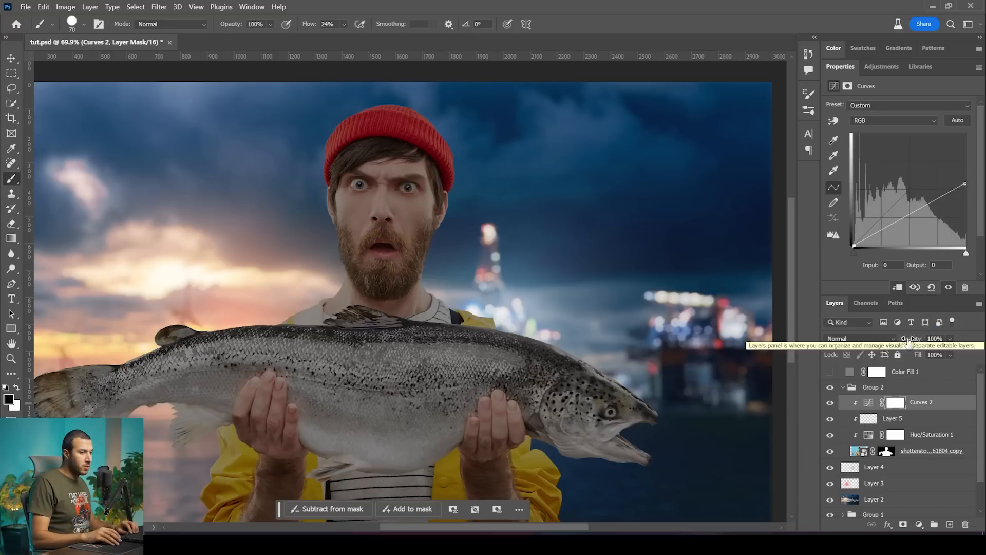
{"action": "left_click", "coordinate": [894, 67]}
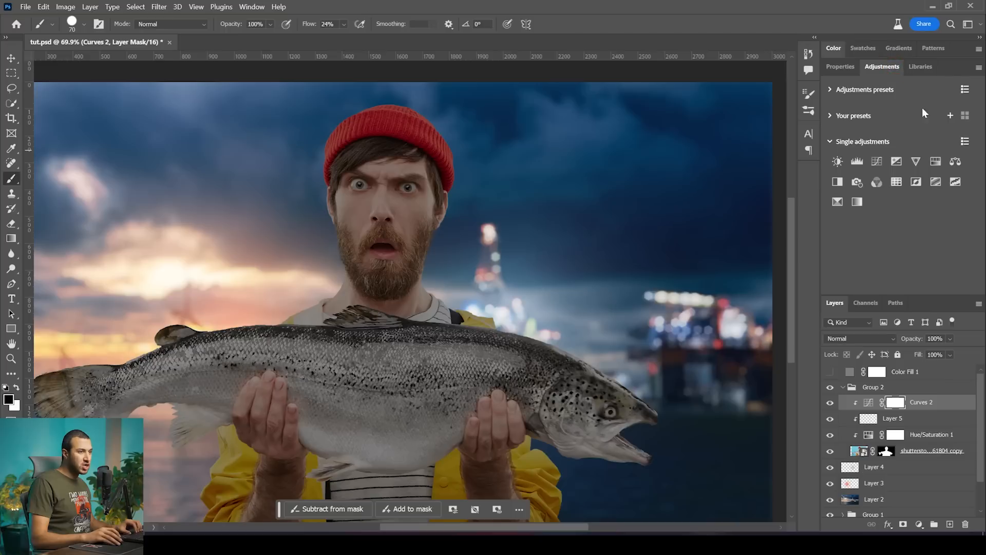
{"action": "left_click", "coordinate": [955, 162]}
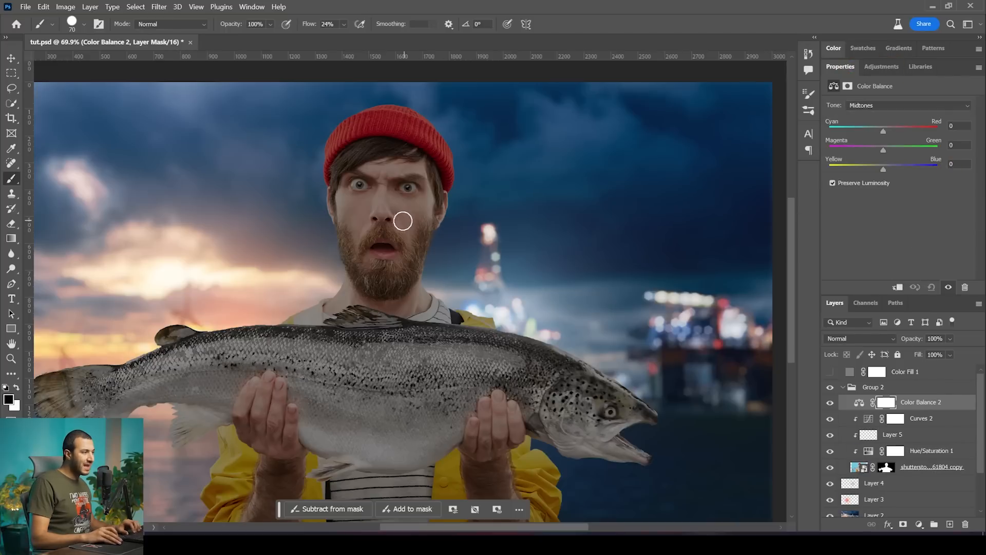
{"action": "scroll", "coordinate": [401, 237], "scroll_direction": "down", "scroll_amount": 2}
{"action": "left_click_drag", "start_coordinate": [882, 131], "coordinate": [874, 131]}
{"action": "left_click", "coordinate": [899, 287]}
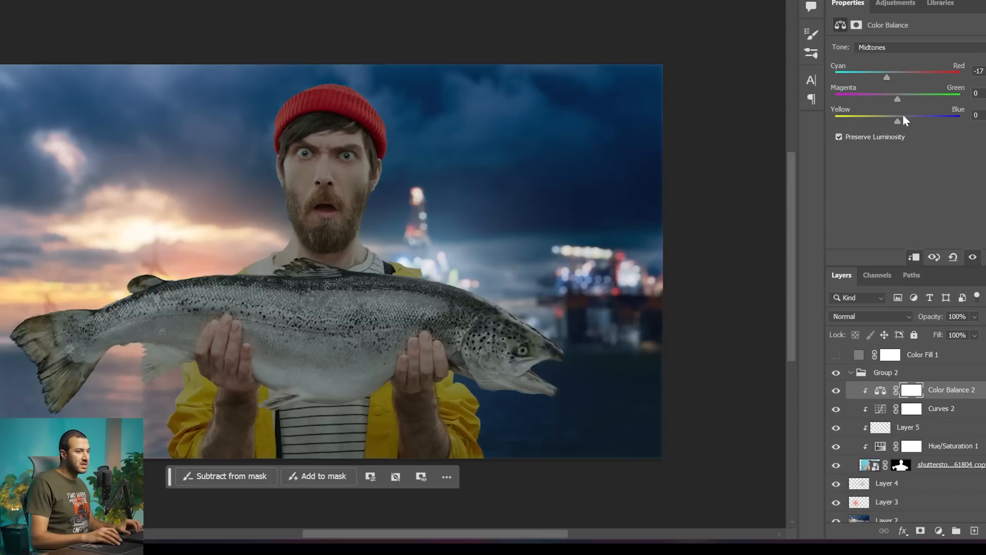
- Set the Color Balance 2 midtones to Cyan-Red -28 and Yellow-Blue +29, then compare the figure with the adjustment hidden and shown
{"action": "left_click_drag", "start_coordinate": [898, 118], "coordinate": [916, 118]}
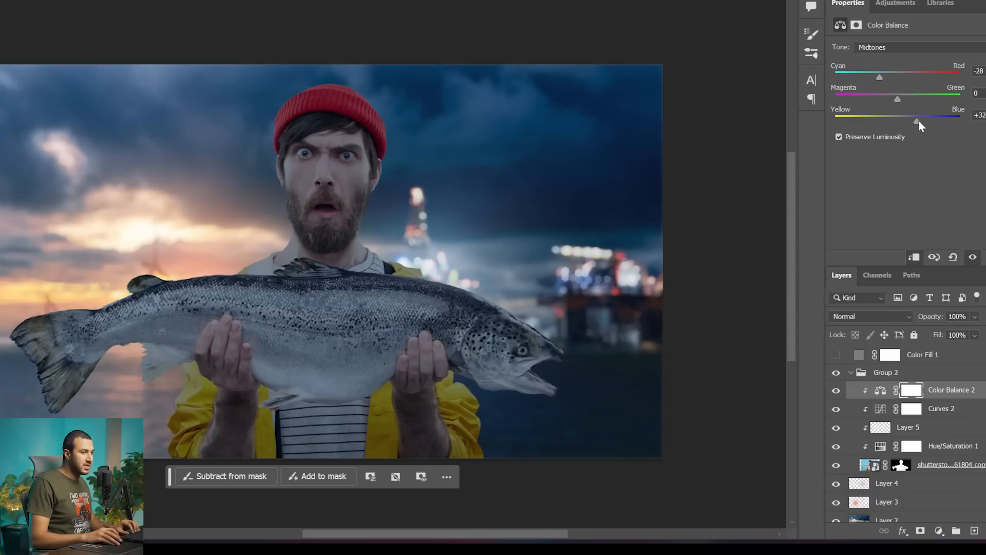
{"action": "left_click_drag", "start_coordinate": [915, 121], "coordinate": [915, 121]}
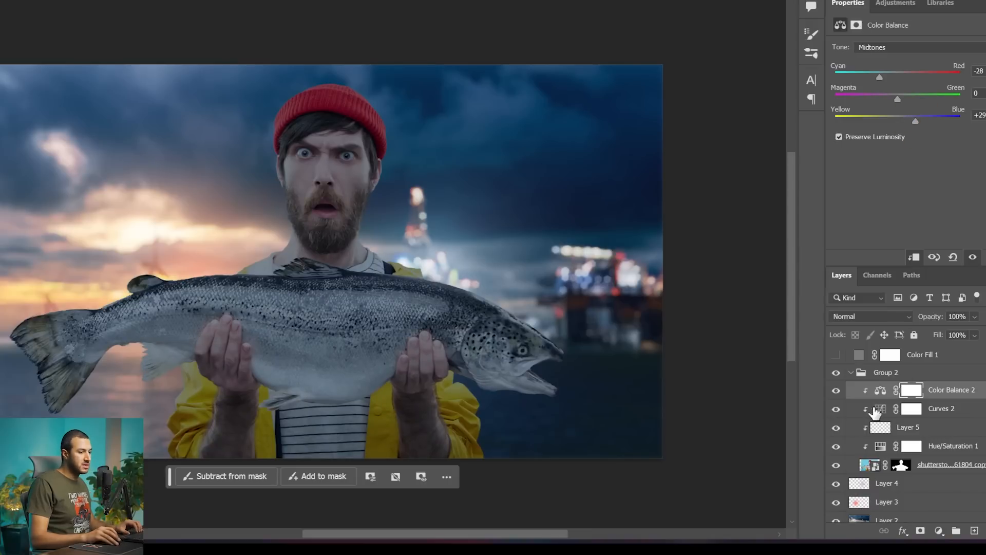
{"action": "left_click", "coordinate": [837, 391]}
{"action": "left_click", "coordinate": [837, 391]}
{"action": "left_click", "coordinate": [837, 391]}
{"action": "left_click", "coordinate": [837, 391]}
{"action": "left_click", "coordinate": [837, 391]}
{"action": "left_click", "coordinate": [837, 391]}
- Set the Color Balance 2 highlights to Cyan-Red +12, Magenta-Green +3 and Yellow-Blue +4
{"action": "left_click", "coordinate": [902, 47]}
{"action": "left_click", "coordinate": [900, 79]}
{"action": "left_click_drag", "start_coordinate": [893, 78], "coordinate": [894, 77]}
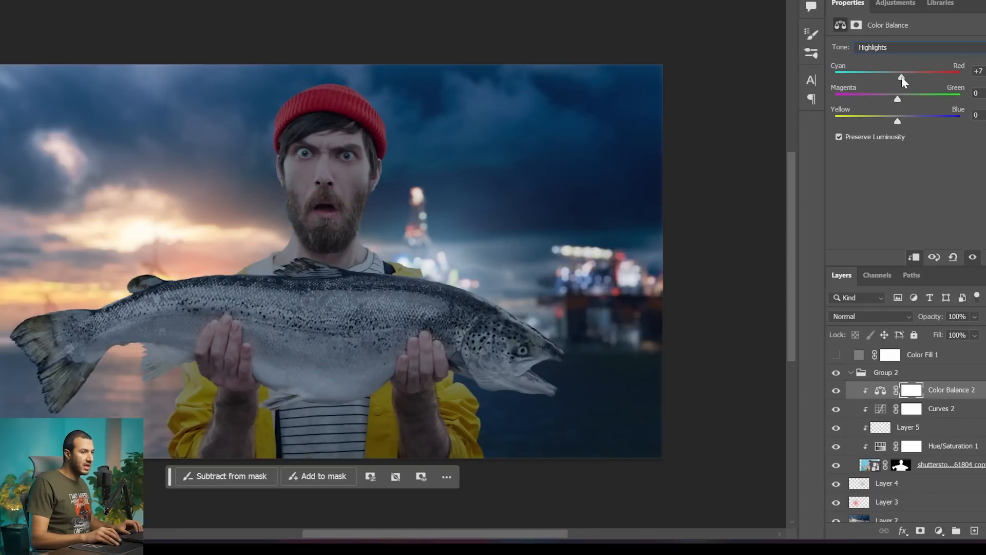
{"action": "left_click_drag", "start_coordinate": [897, 99], "coordinate": [902, 99]}
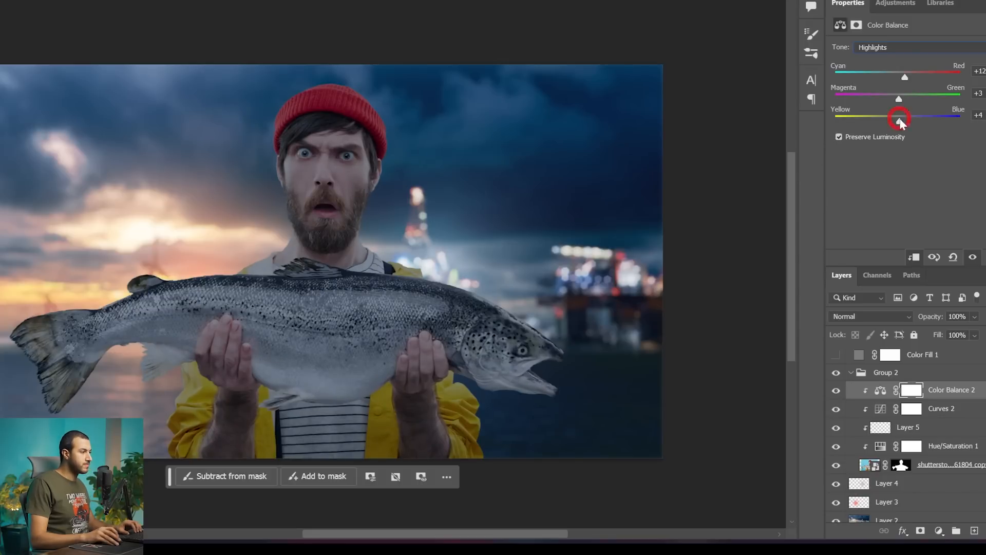
- Set the Color Balance 2 shadows to Cyan-Red -12 and Yellow-Blue +3
{"action": "left_click", "coordinate": [880, 47]}
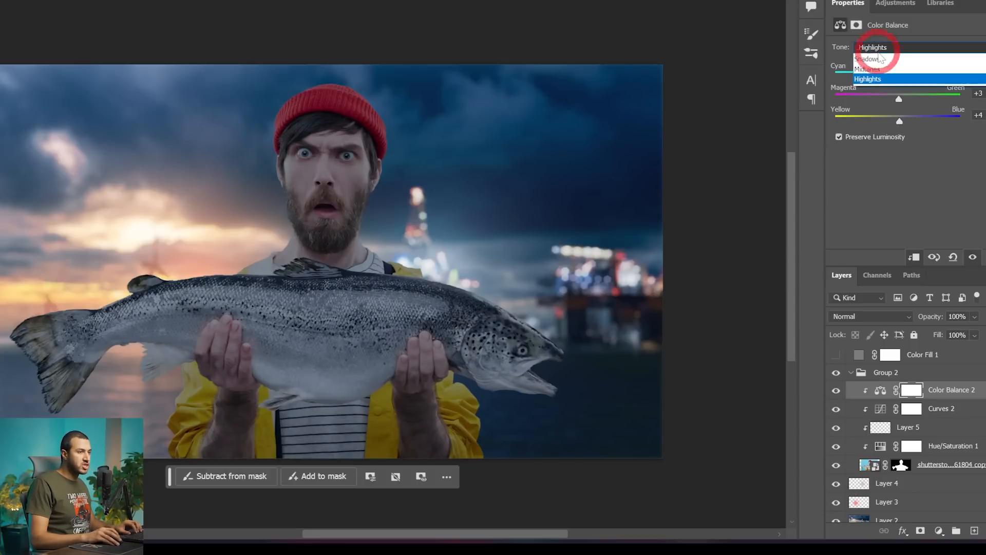
{"action": "left_click", "coordinate": [881, 60]}
{"action": "left_click_drag", "start_coordinate": [892, 76], "coordinate": [888, 75]}
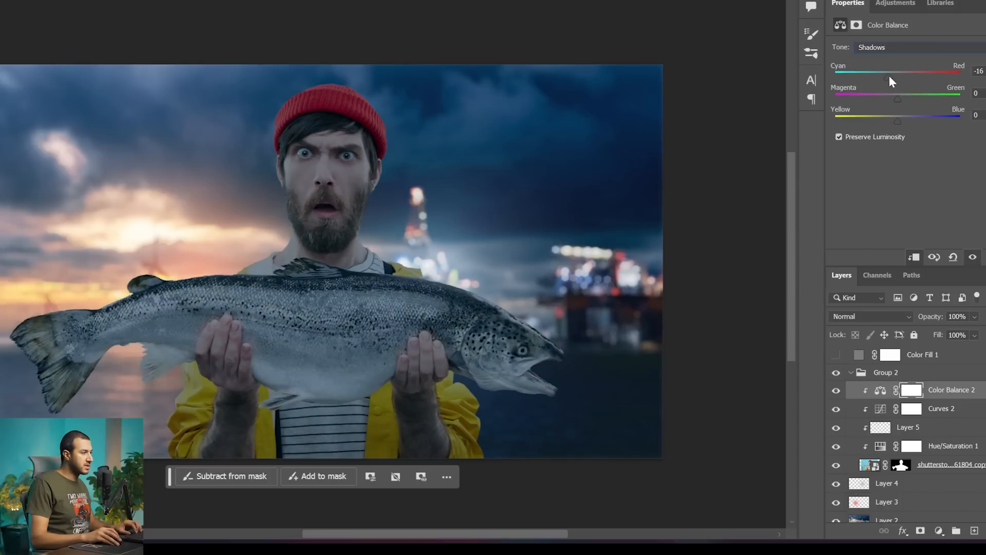
{"action": "left_click_drag", "start_coordinate": [895, 120], "coordinate": [899, 119]}
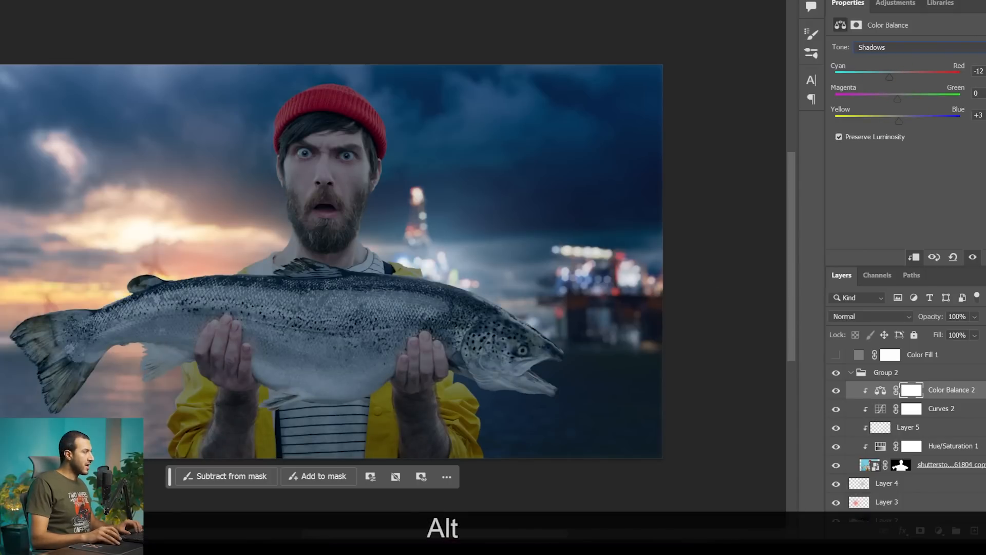
- Compare the man and fish against the background with Color Balance 2 hidden and shown
{"action": "scroll", "coordinate": [287, 211], "scroll_direction": "down", "scroll_amount": 5}
{"action": "scroll", "coordinate": [334, 243], "scroll_direction": "up", "scroll_amount": 4}
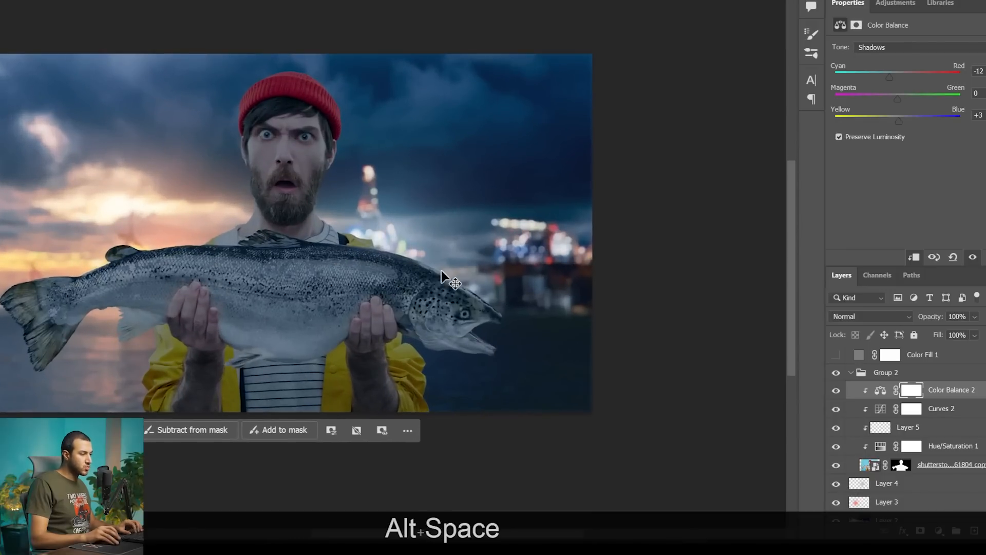
{"action": "left_click", "coordinate": [836, 390]}
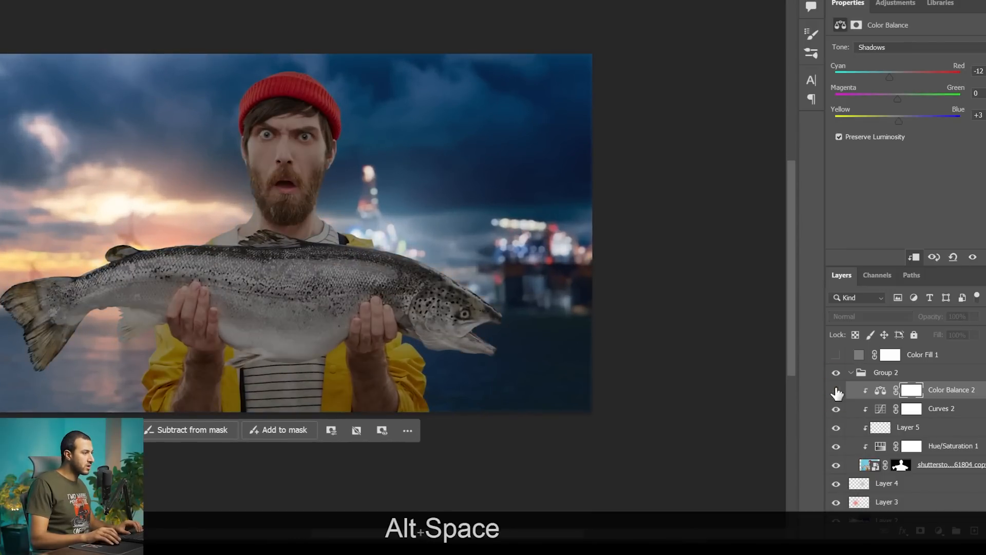
{"action": "left_click", "coordinate": [836, 391]}
{"action": "left_click", "coordinate": [837, 391]}
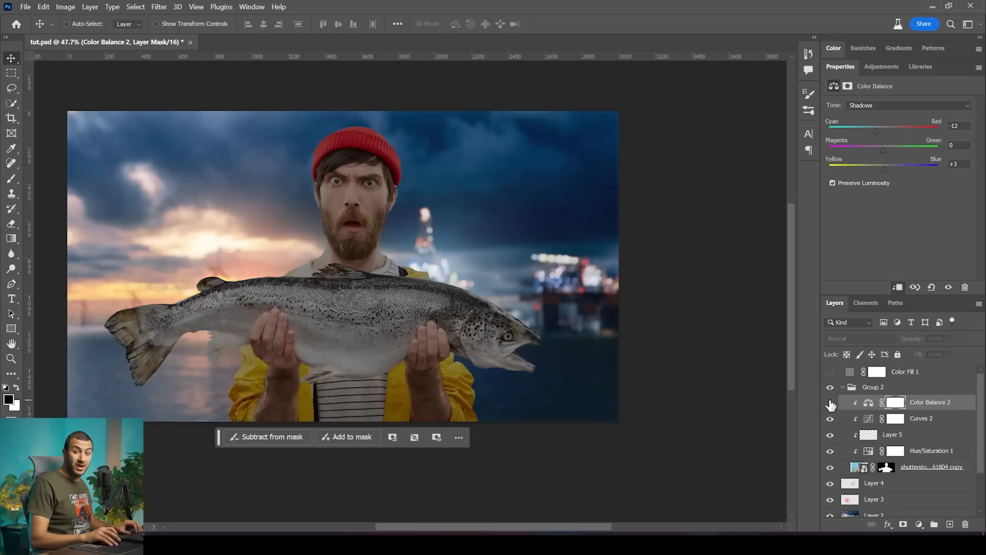
{"action": "left_click", "coordinate": [830, 403]}
{"action": "scroll", "coordinate": [354, 195], "scroll_direction": "up", "scroll_amount": 3}
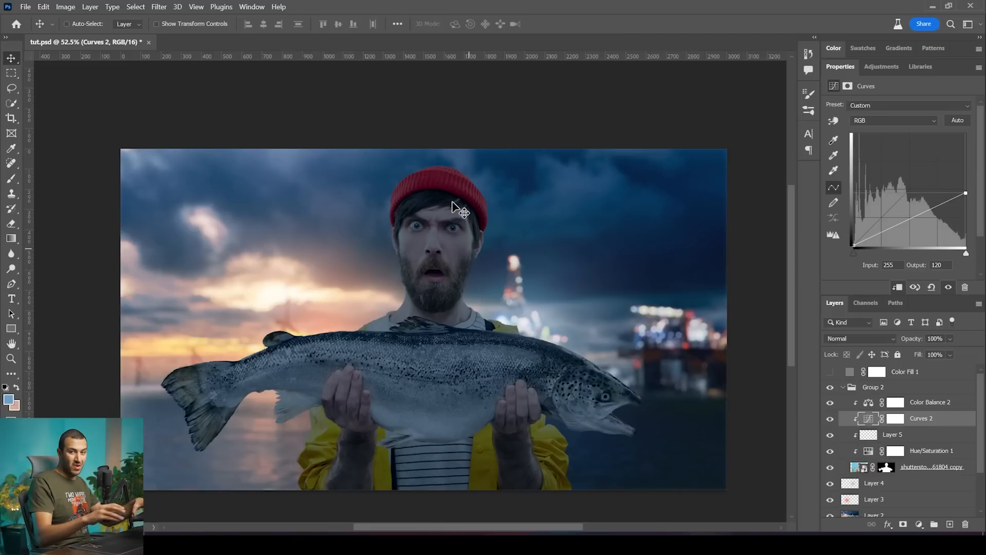
- Add a Curves adjustment above Color Balance 2, bend its RGB curve strongly upward to brighten, and clip it to the man's layer
{"action": "left_click", "coordinate": [902, 405]}
{"action": "left_click", "coordinate": [881, 67]}
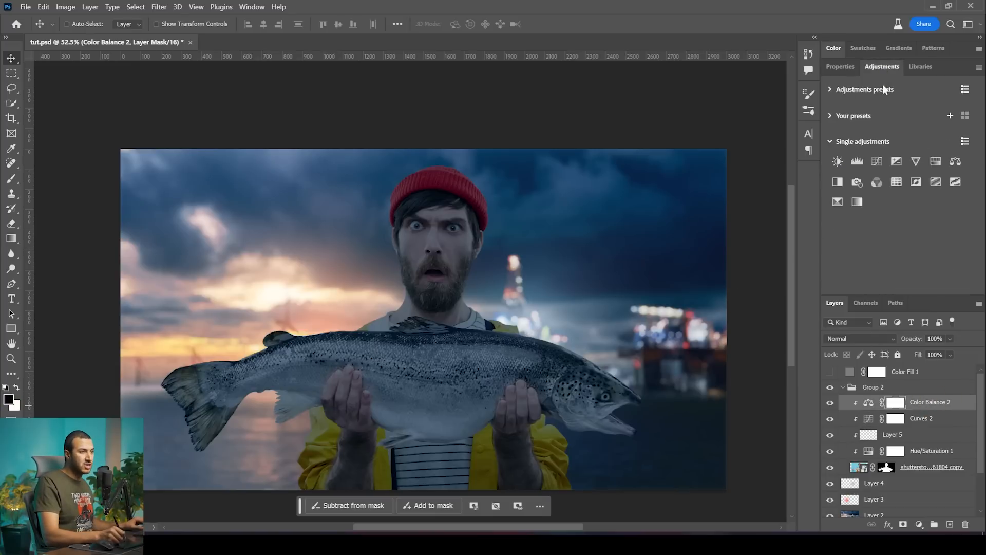
{"action": "key", "text": "space"}
{"action": "left_click_drag", "start_coordinate": [500, 270], "coordinate": [490, 279]}
{"action": "key", "text": "z"}
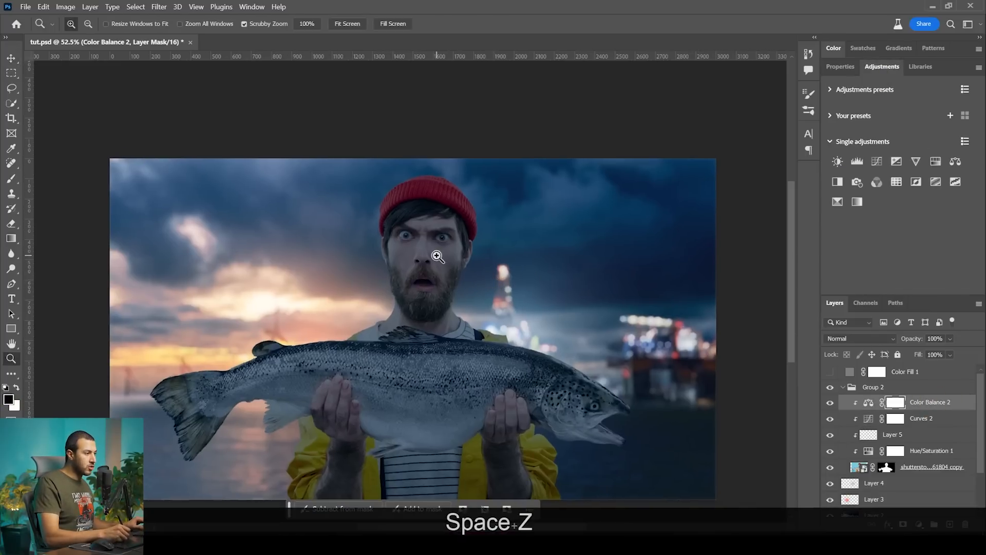
{"action": "left_click_drag", "start_coordinate": [437, 255], "coordinate": [461, 263]}
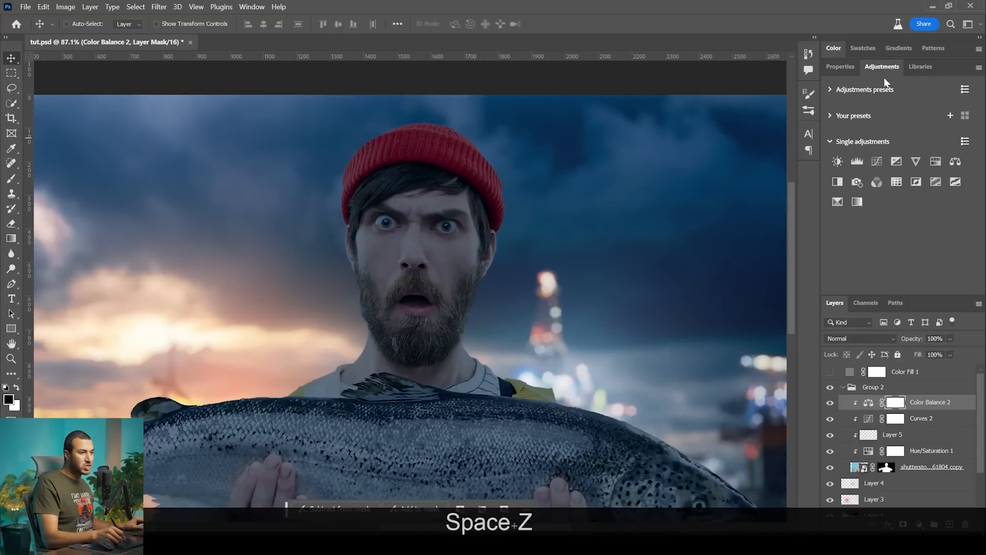
{"action": "left_click", "coordinate": [876, 162]}
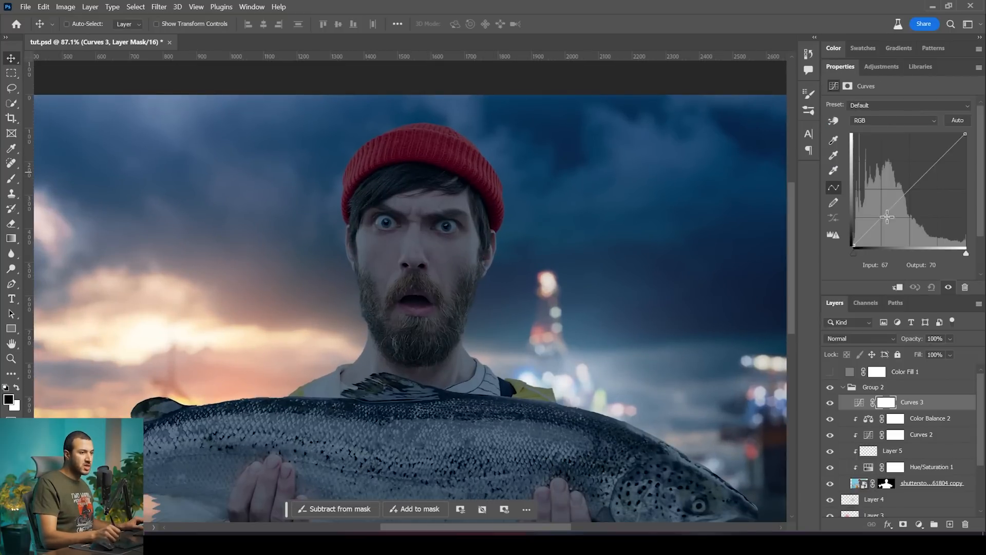
{"action": "left_click_drag", "start_coordinate": [910, 192], "coordinate": [894, 178]}
{"action": "left_click", "coordinate": [909, 409], "text": "alt"}
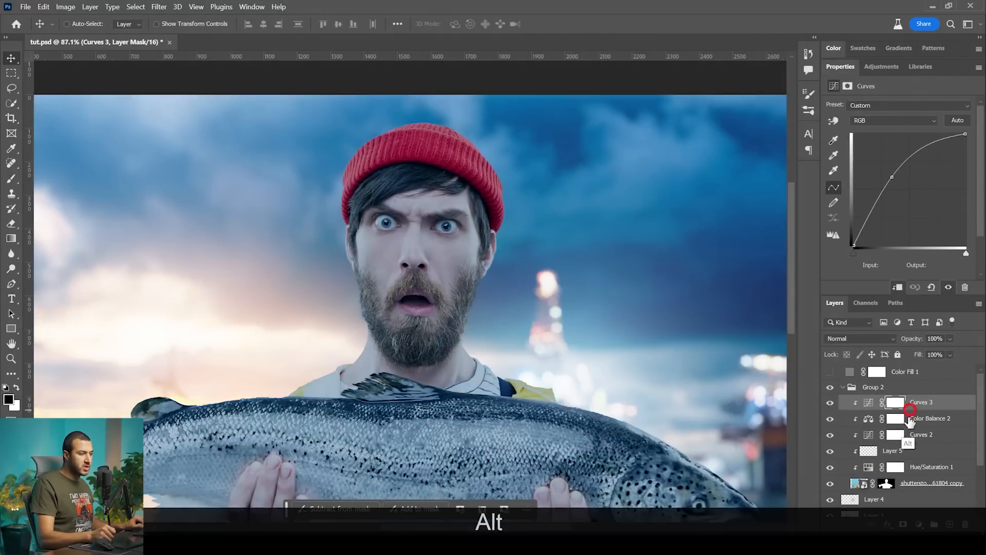
- Invert the Curves 3 layer mask to black to hide the brightening
{"action": "left_click", "coordinate": [891, 403]}
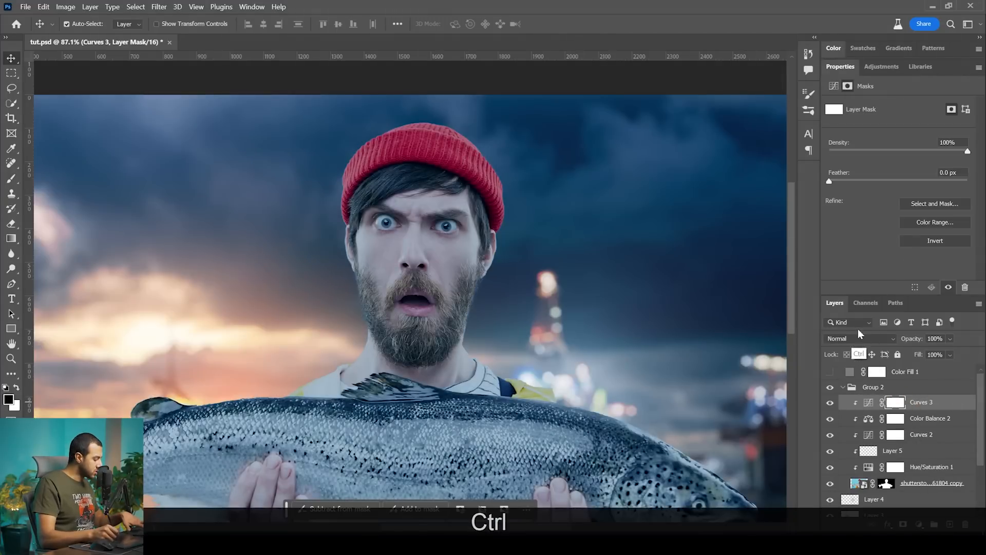
{"action": "key", "text": "ctrl+i"}
{"action": "key", "text": "z"}
{"action": "left_click_drag", "start_coordinate": [460, 137], "coordinate": [493, 238]}
{"action": "key", "text": "space"}
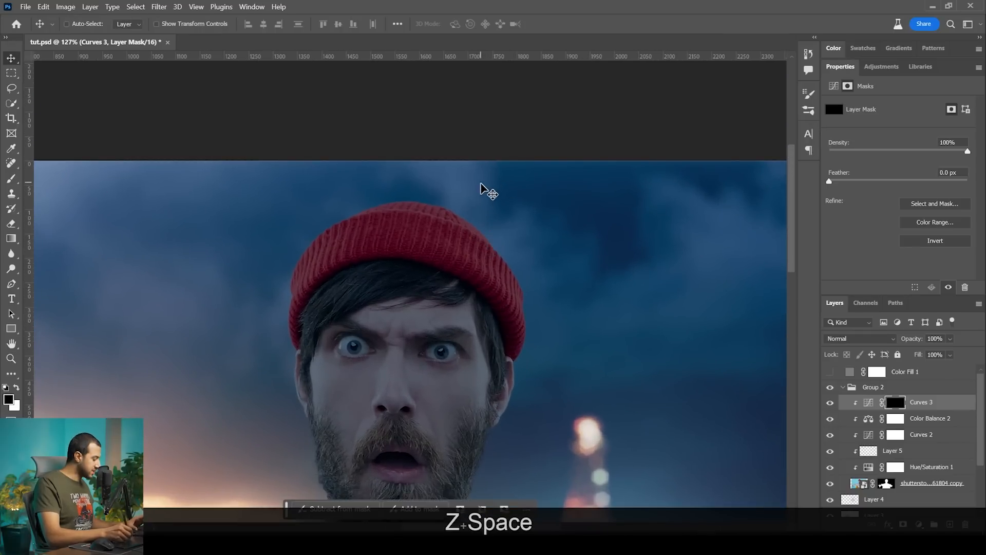
- Set up a Soft Round brush with 0% hardness and a size of 152 px for painting the mask
{"action": "key", "text": "b"}
{"action": "key", "text": "z"}
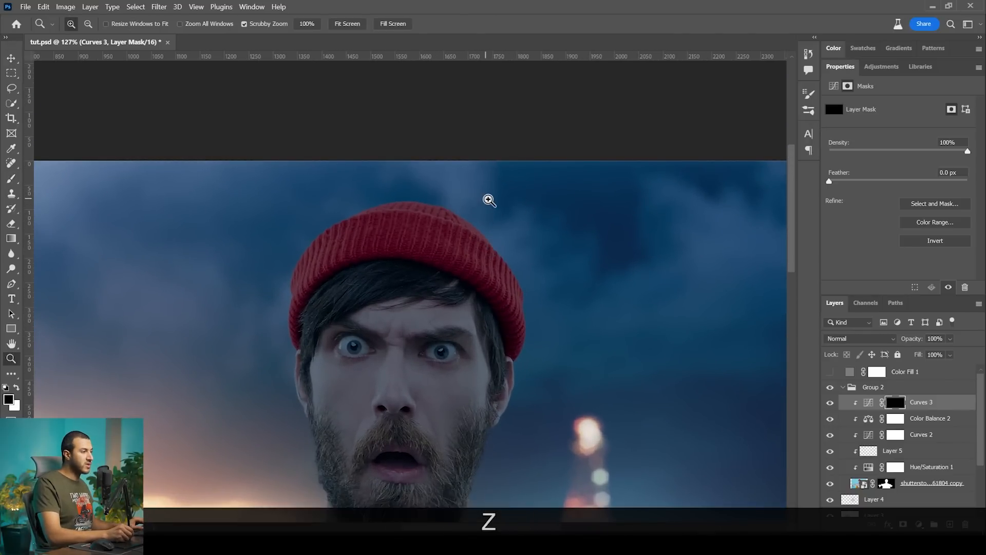
{"action": "left_click_drag", "start_coordinate": [475, 201], "coordinate": [480, 220]}
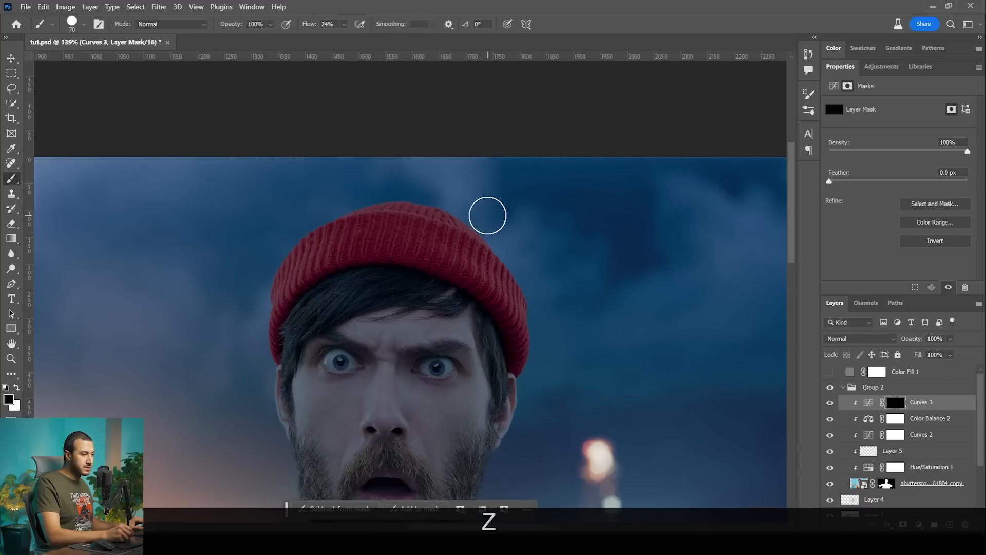
{"action": "key", "text": "bracketright"}
{"action": "key", "text": "bracketright"}
{"action": "key", "text": "bracketright"}
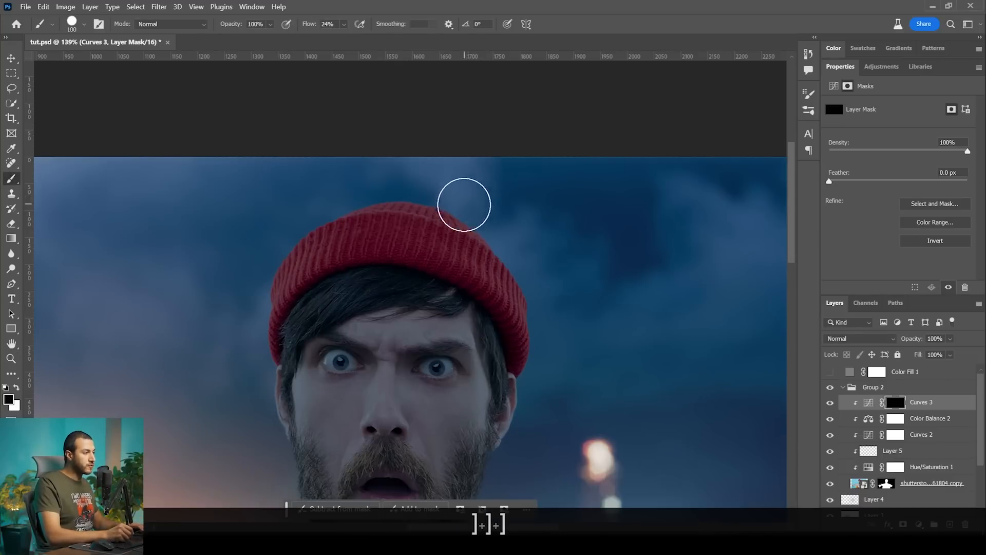
{"action": "right_click", "coordinate": [464, 203]}
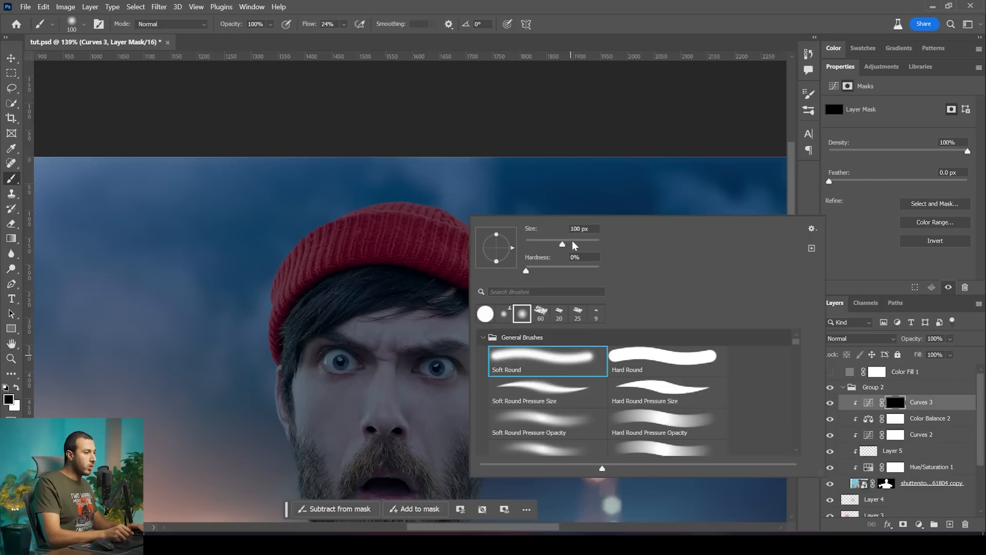
{"action": "left_click_drag", "start_coordinate": [564, 243], "coordinate": [572, 243]}
{"action": "left_click", "coordinate": [460, 201]}
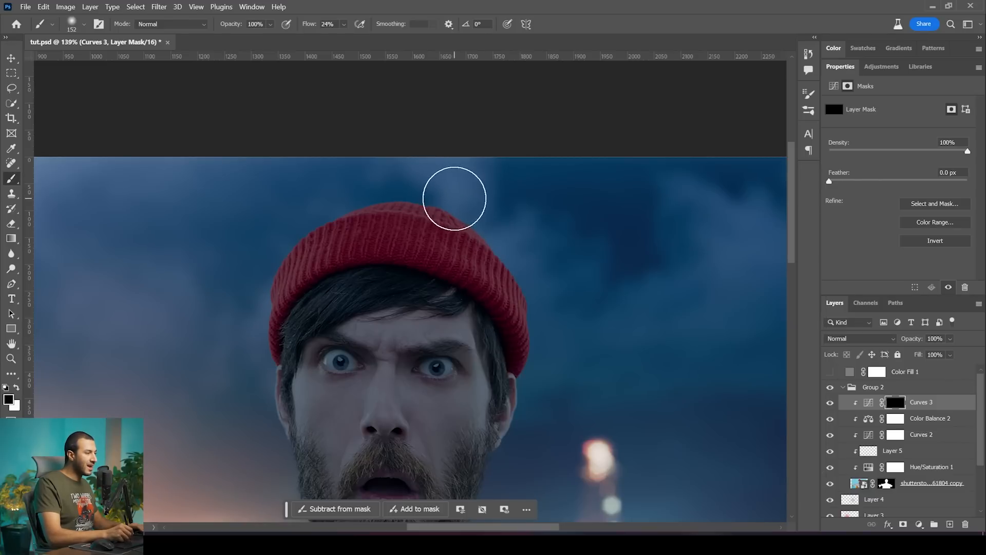
- Paint white on the Curves 3 mask over the red beanie to brighten it, and tone down its edges with black
{"action": "key", "text": "x"}
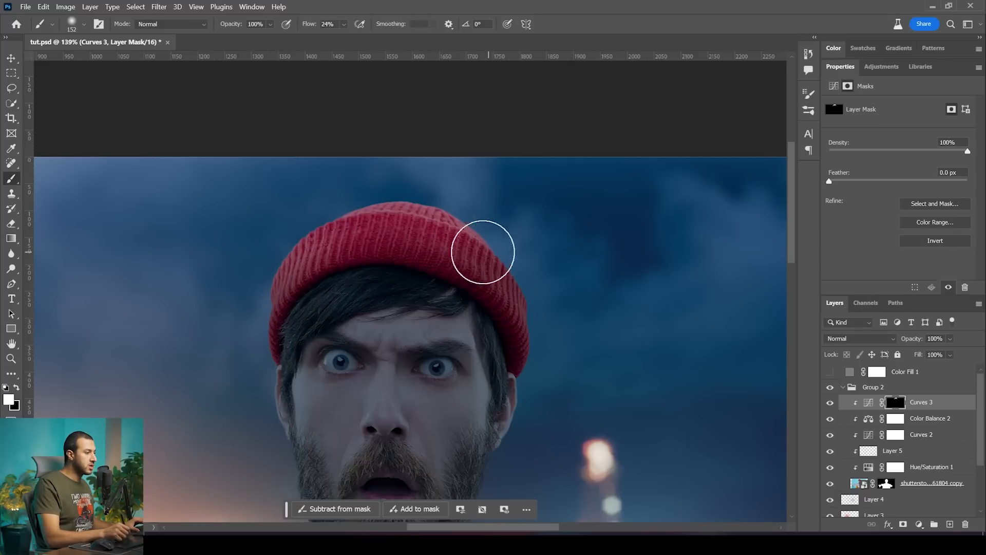
{"action": "key", "text": "space"}
{"action": "left_click_drag", "start_coordinate": [502, 269], "coordinate": [496, 247]}
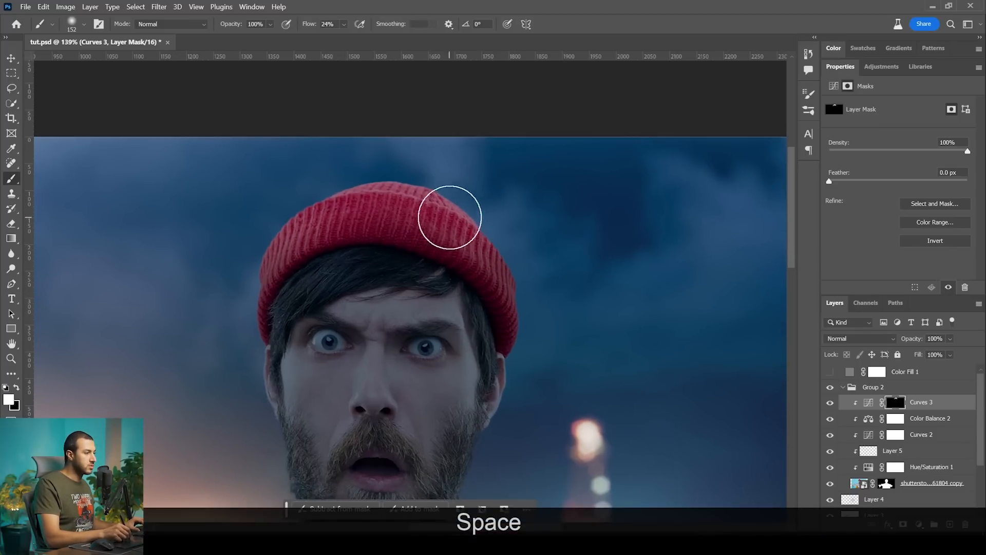
{"action": "key", "text": "z"}
{"action": "mouse_move", "coordinate": [465, 184]}
{"action": "left_mouse_down"}
{"action": "mouse_move", "coordinate": [408, 169]}
{"action": "mouse_move", "coordinate": [445, 190]}
{"action": "left_mouse_up"}
{"action": "key", "text": "x"}
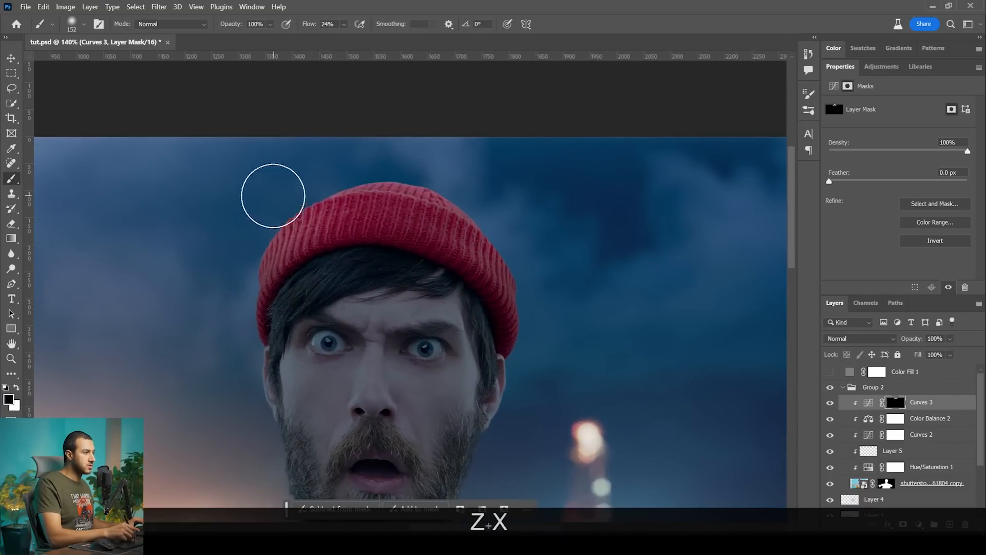
- Brighten the man's forehead by painting white on the Curves 3 mask with a 90 px brush
{"action": "key", "text": "x"}
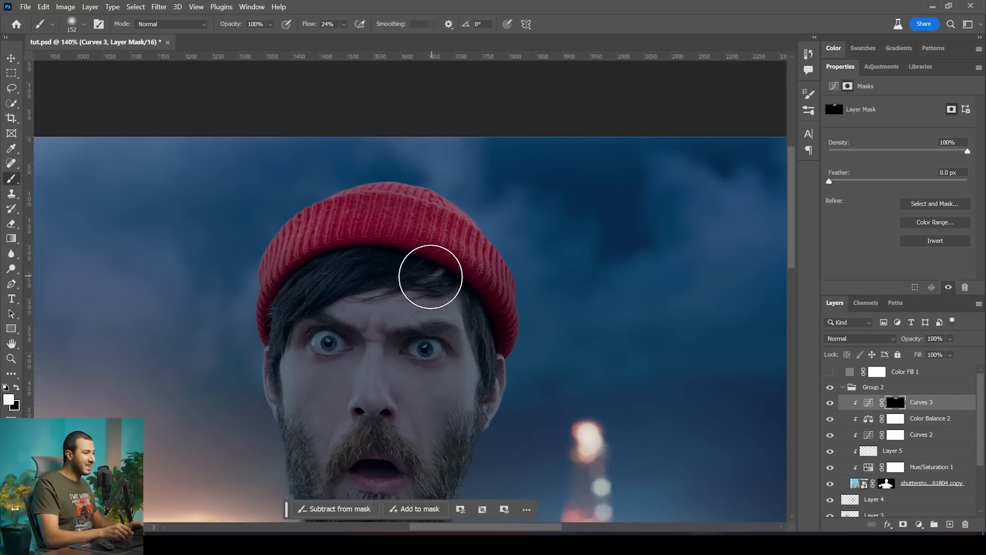
{"action": "key", "text": "bracketleft"}
{"action": "key", "text": "bracketleft"}
{"action": "key", "text": "bracketleft"}
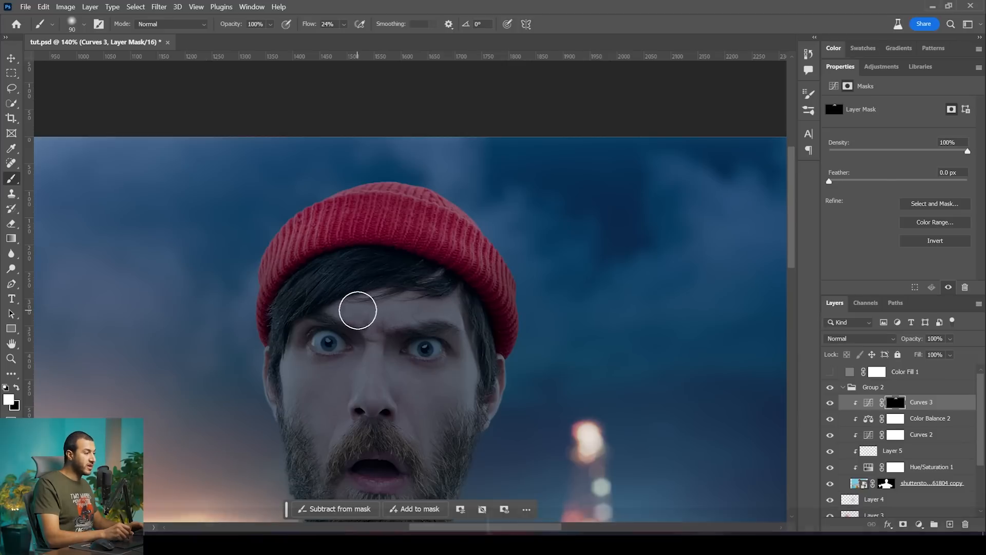
{"action": "key", "text": "bracketleft"}
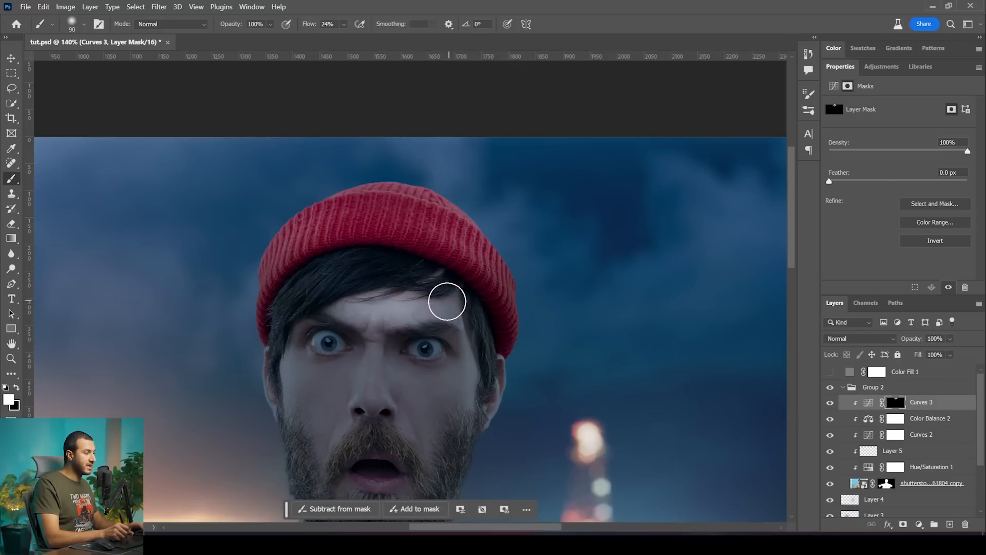
- Brighten the bridge and tip of the nose by painting white on the Curves 3 mask with a 35 px brush
{"action": "key", "text": "bracketleft"}
{"action": "key", "text": "bracketleft"}
{"action": "key", "text": "bracketleft"}
{"action": "key", "text": "bracketleft"}
{"action": "key", "text": "bracketleft"}
{"action": "key", "text": "bracketleft"}
{"action": "key", "text": "bracketleft"}
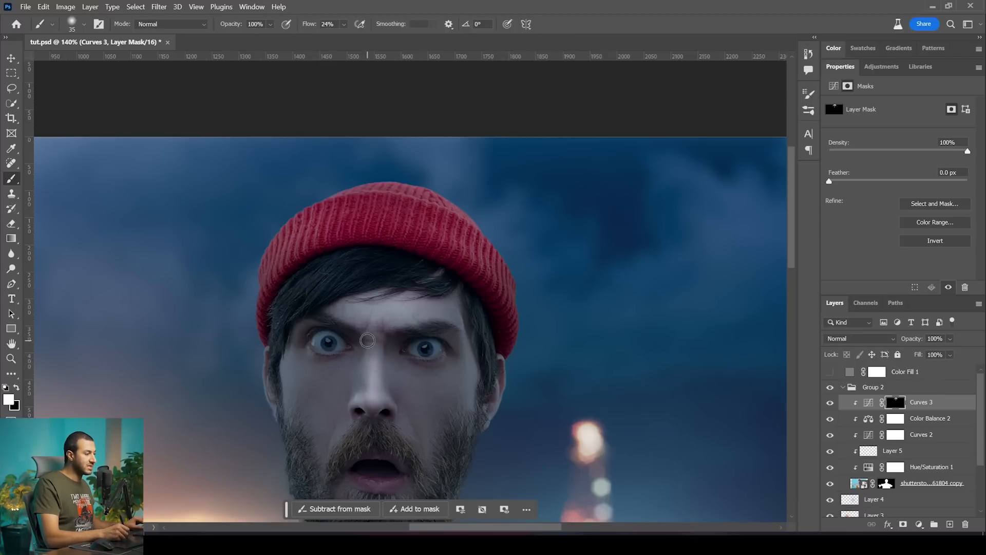
{"action": "left_click_drag", "start_coordinate": [369, 354], "coordinate": [364, 404]}
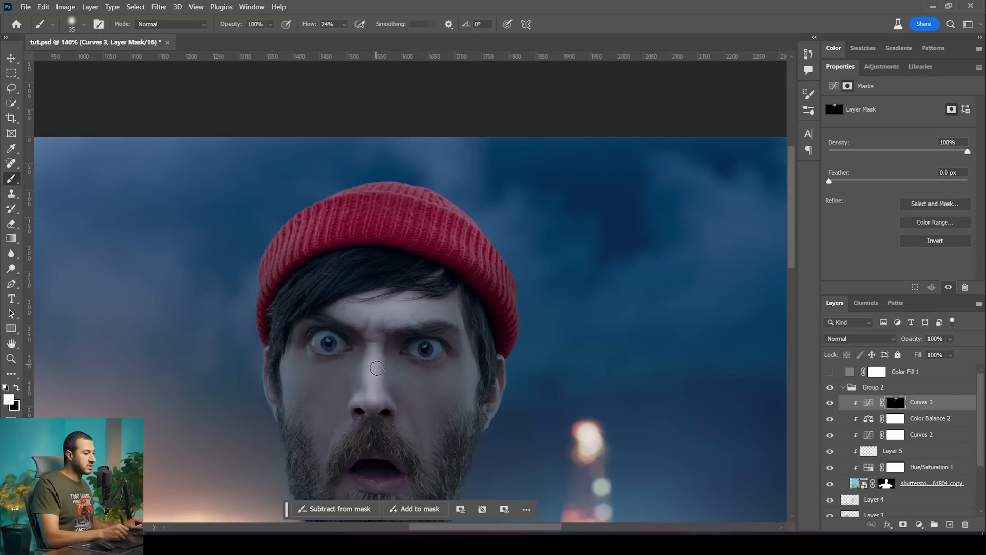
- Soften the nose highlight by painting black on the mask, lower the brush flow to 9%, and return the paint color to white
{"action": "key", "text": "x"}
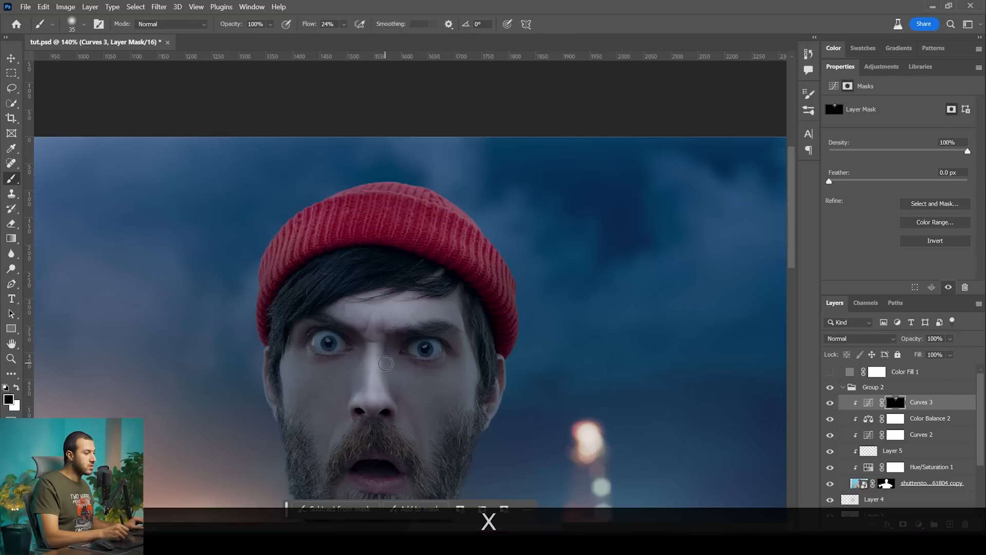
{"action": "mouse_move", "coordinate": [373, 353]}
{"action": "left_mouse_down"}
{"action": "mouse_move", "coordinate": [366, 376]}
{"action": "mouse_move", "coordinate": [363, 346]}
{"action": "mouse_move", "coordinate": [381, 368]}
{"action": "left_mouse_up"}
{"action": "key", "text": "z"}
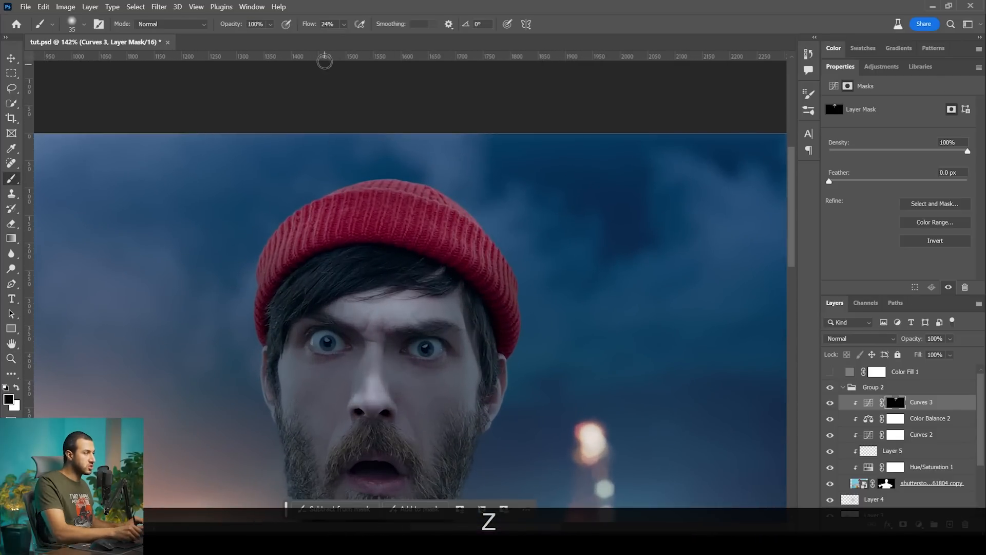
{"action": "left_click", "coordinate": [343, 24]}
{"action": "left_click_drag", "start_coordinate": [351, 38], "coordinate": [342, 39]}
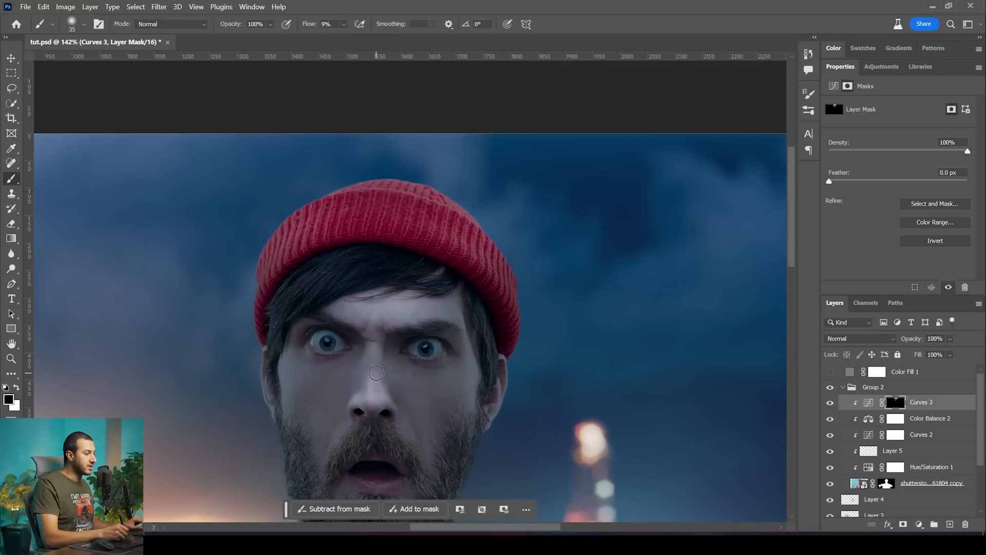
{"action": "key", "text": "x"}
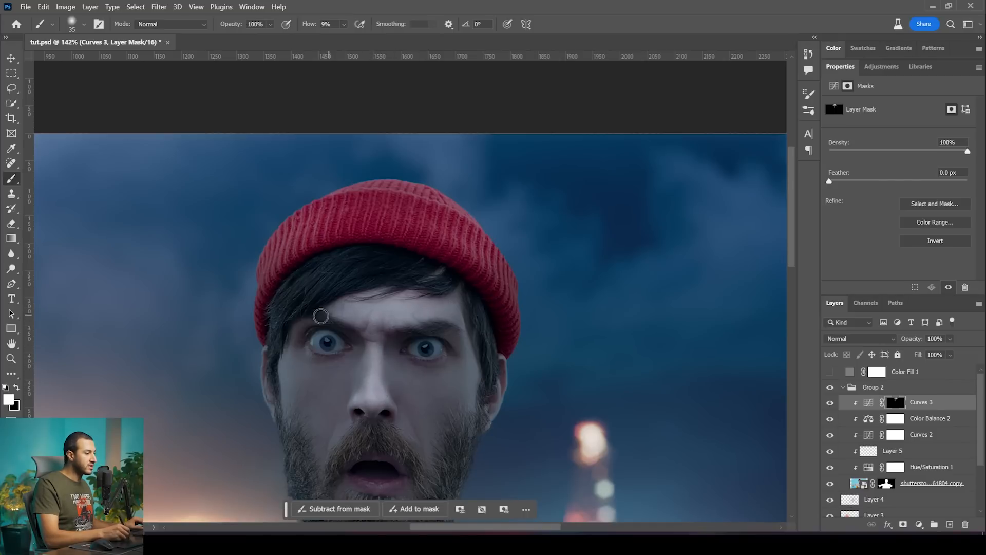
- Brighten both of the man's cheeks by painting white on the Curves 3 mask with a 60 px brush
{"action": "key", "text": "z"}
{"action": "mouse_move", "coordinate": [439, 282]}
{"action": "left_mouse_down"}
{"action": "mouse_move", "coordinate": [388, 280]}
{"action": "mouse_move", "coordinate": [401, 280]}
{"action": "left_mouse_up"}
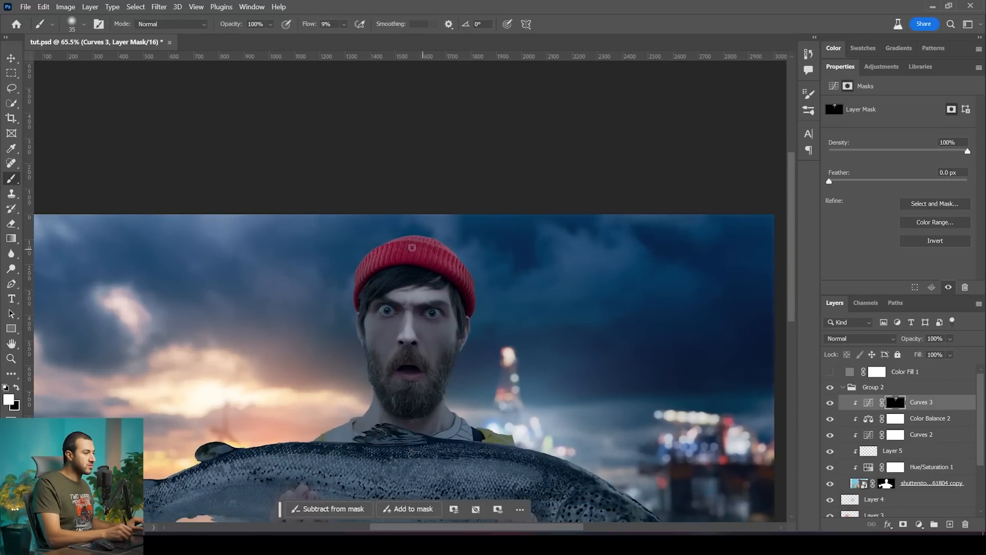
{"action": "key", "text": "z"}
{"action": "mouse_move", "coordinate": [411, 329]}
{"action": "left_mouse_down"}
{"action": "mouse_move", "coordinate": [440, 345]}
{"action": "mouse_move", "coordinate": [409, 303]}
{"action": "left_mouse_up"}
{"action": "key", "text": "space"}
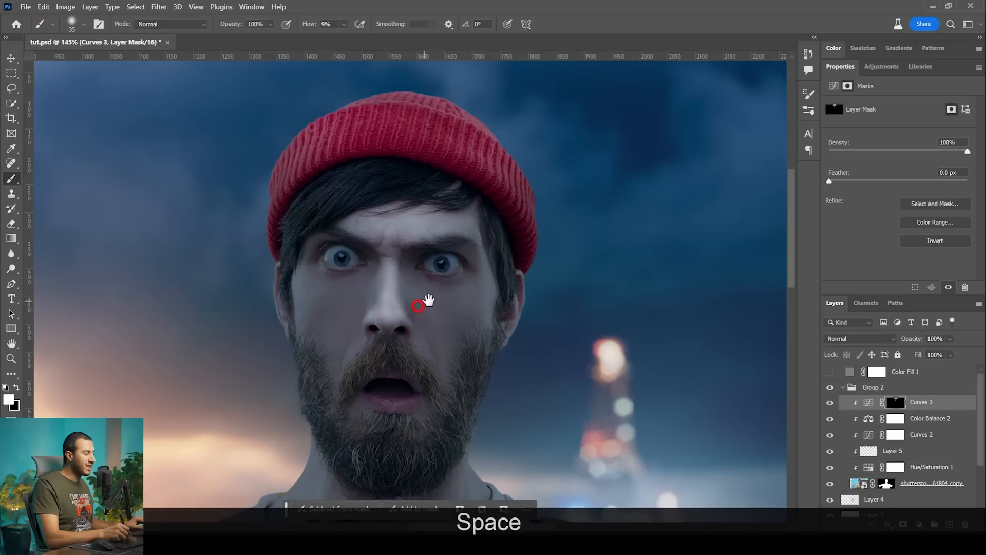
{"action": "key", "text": "bracketright"}
{"action": "key", "text": "bracketright"}
{"action": "key", "text": "bracketright"}
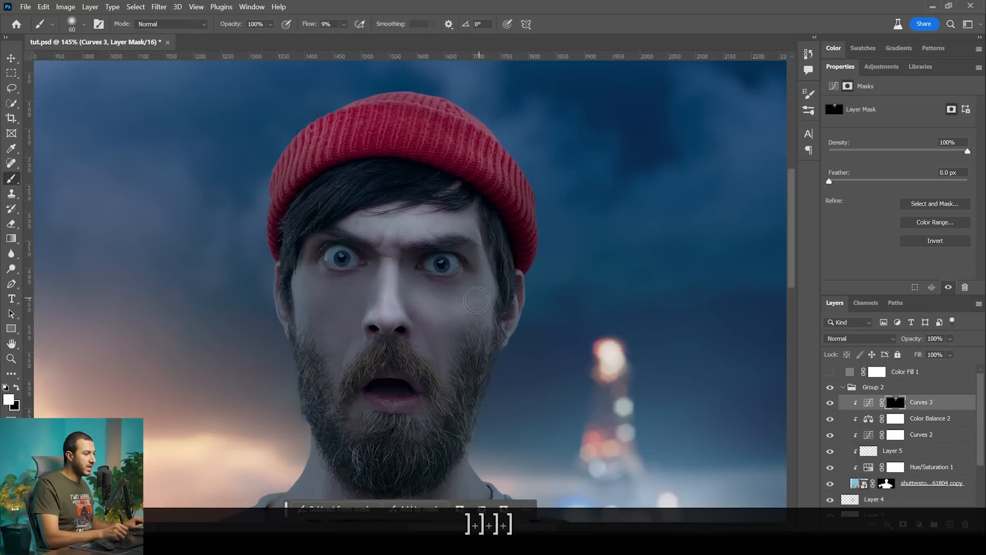
{"action": "key", "text": "x"}
{"action": "key", "text": "x"}
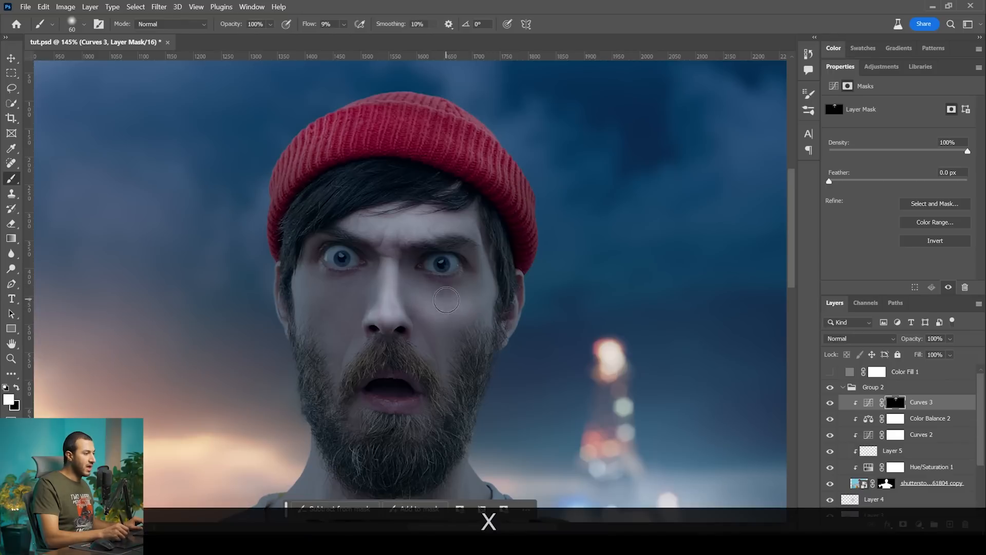
{"action": "mouse_move", "coordinate": [476, 300]}
{"action": "left_mouse_down"}
{"action": "mouse_move", "coordinate": [457, 347]}
{"action": "mouse_move", "coordinate": [444, 342]}
{"action": "mouse_move", "coordinate": [462, 345]}
{"action": "mouse_move", "coordinate": [451, 353]}
{"action": "left_mouse_up"}
{"action": "mouse_move", "coordinate": [330, 314]}
{"action": "left_mouse_down"}
{"action": "mouse_move", "coordinate": [347, 302]}
{"action": "mouse_move", "coordinate": [311, 288]}
{"action": "mouse_move", "coordinate": [360, 293]}
{"action": "mouse_move", "coordinate": [326, 302]}
{"action": "mouse_move", "coordinate": [300, 282]}
{"action": "mouse_move", "coordinate": [319, 344]}
{"action": "left_mouse_up"}
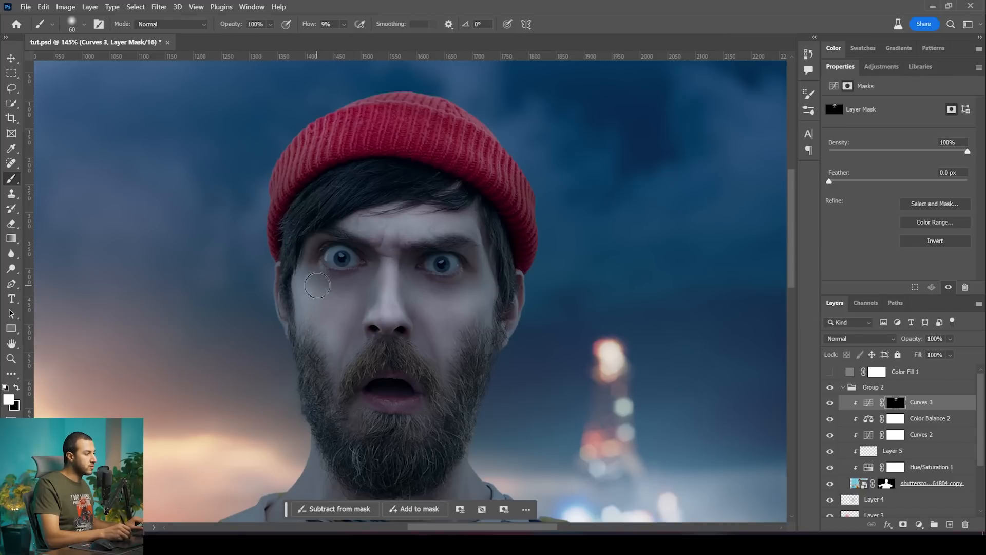
- Refine the cheek highlights on the Curves 3 mask, alternating black and white paint below the eyes and along the beard
{"action": "key", "text": "x"}
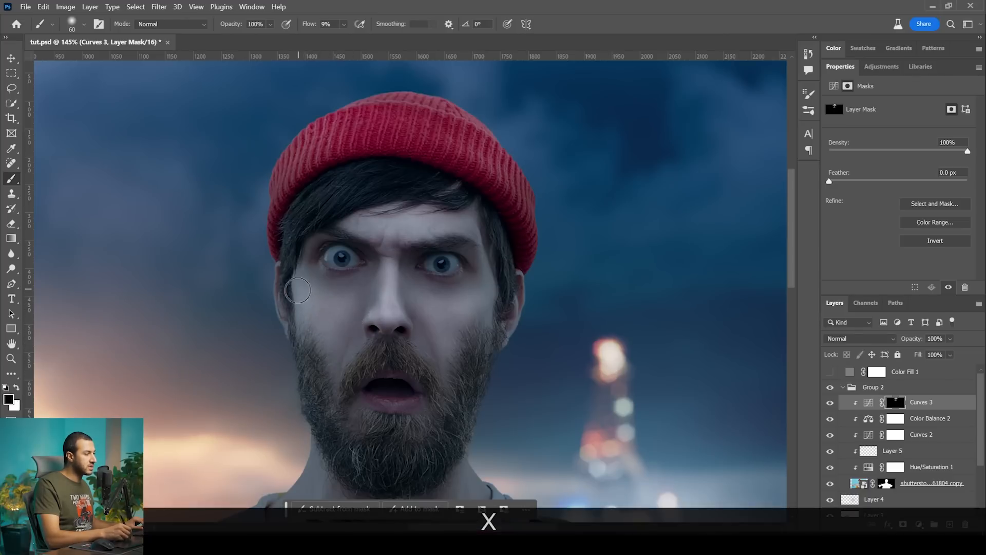
{"action": "key", "text": "x"}
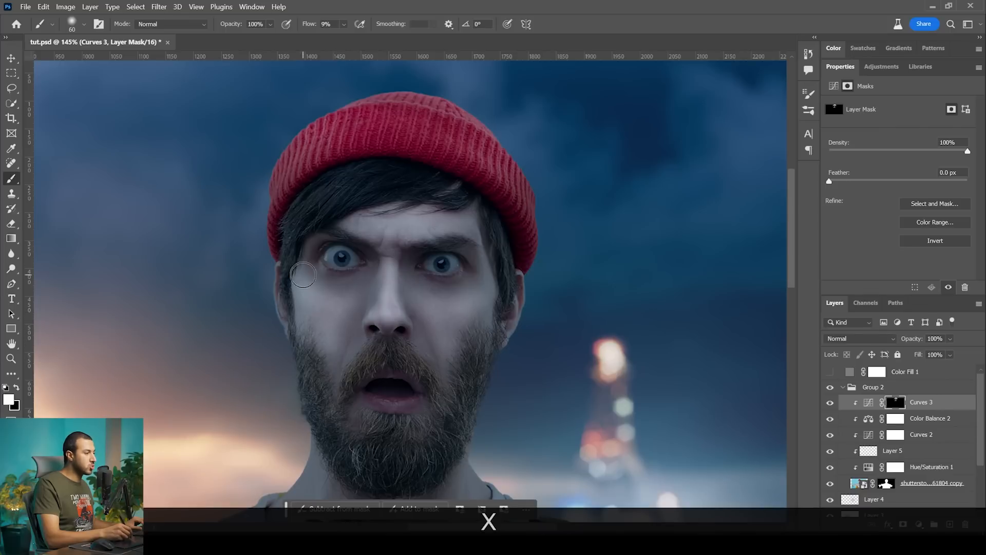
{"action": "key", "text": "x"}
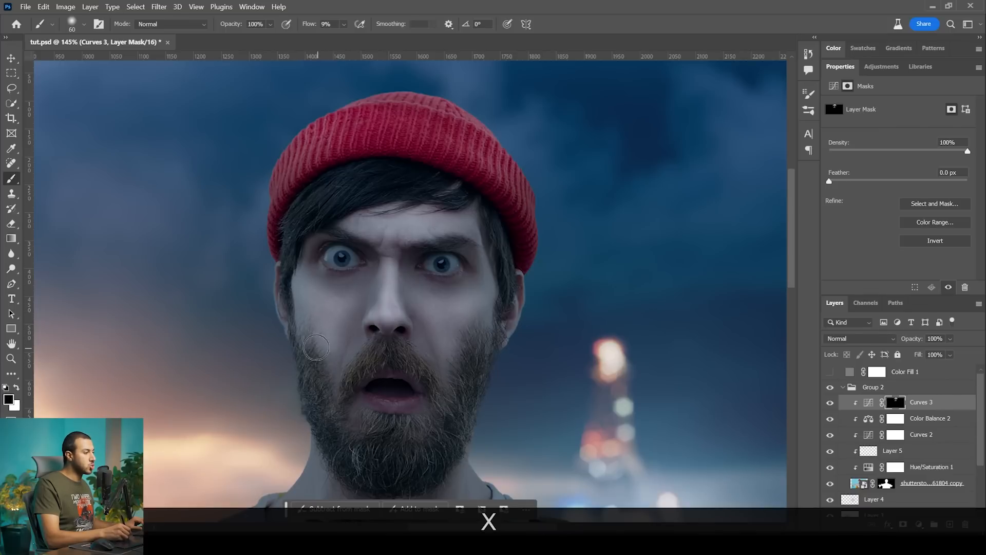
{"action": "key", "text": "z"}
{"action": "mouse_move", "coordinate": [402, 334]}
{"action": "left_mouse_down"}
{"action": "mouse_move", "coordinate": [367, 321]}
{"action": "mouse_move", "coordinate": [389, 333]}
{"action": "left_mouse_up"}
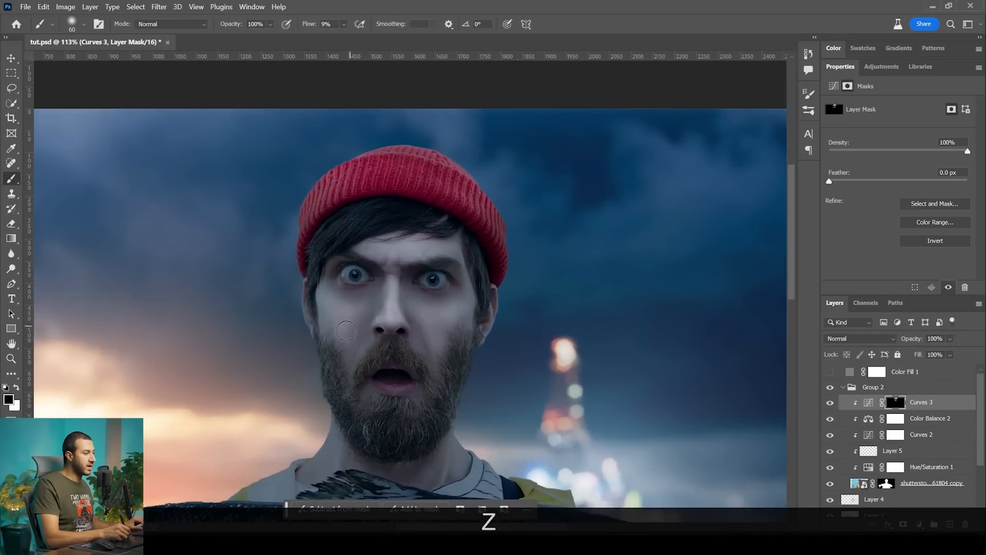
{"action": "key", "text": "z"}
{"action": "mouse_move", "coordinate": [464, 324]}
{"action": "left_mouse_down"}
{"action": "mouse_move", "coordinate": [414, 308]}
{"action": "mouse_move", "coordinate": [467, 325]}
{"action": "left_mouse_up"}
{"action": "key", "text": "x"}
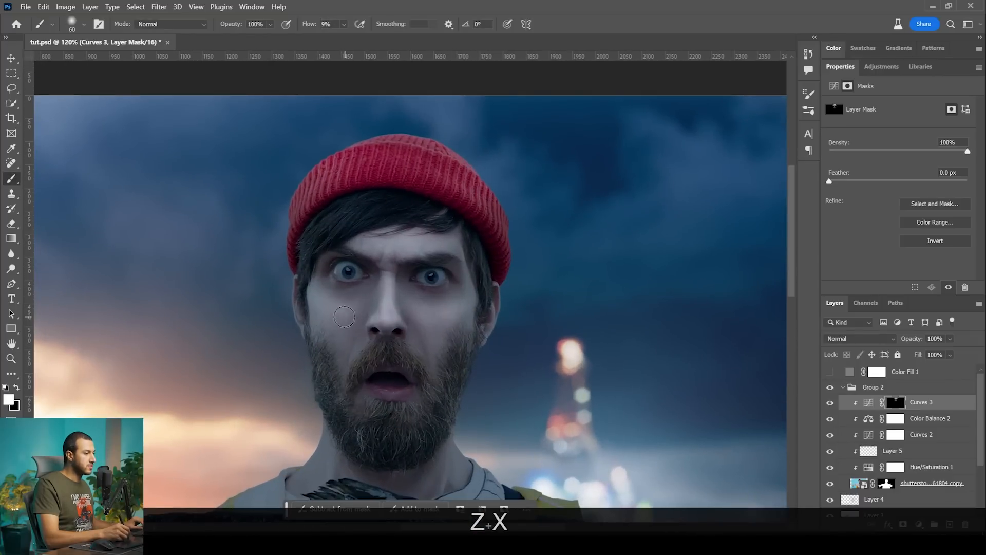
{"action": "key", "text": "x"}
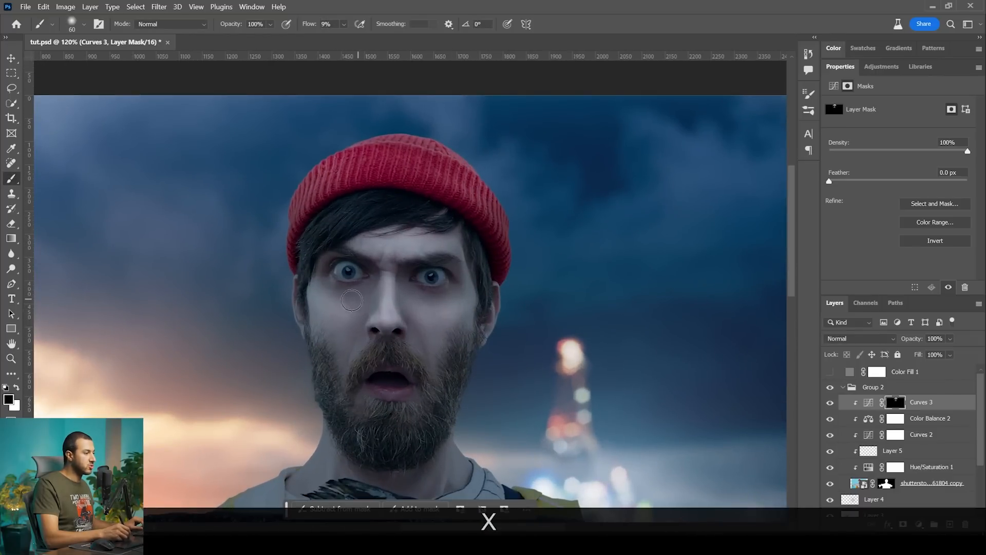
- Brighten the lower lip by painting white on the Curves 3 mask with a 25 px brush
{"action": "key", "text": "space"}
{"action": "mouse_move", "coordinate": [421, 296]}
{"action": "left_mouse_down"}
{"action": "mouse_move", "coordinate": [401, 291]}
{"action": "mouse_move", "coordinate": [420, 237]}
{"action": "left_mouse_up"}
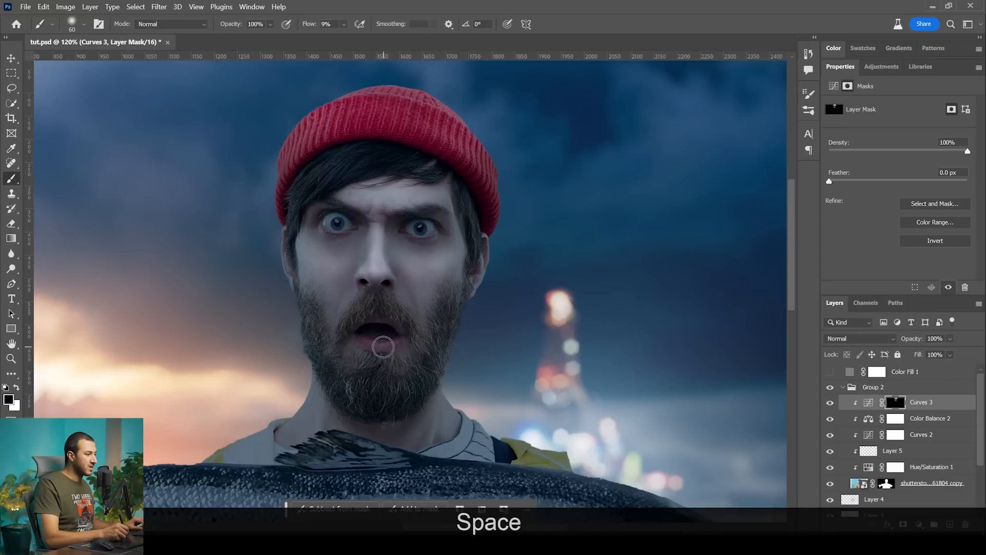
{"action": "key", "text": "x"}
{"action": "key", "text": "bracketleft"}
{"action": "key", "text": "bracketleft"}
{"action": "key", "text": "bracketleft"}
{"action": "key", "text": "bracketleft"}
{"action": "key", "text": "bracketleft"}
{"action": "key", "text": "bracketleft"}
- Brighten the man's neck and shirt collar by painting white on the Curves 3 mask with a 90 px brush
{"action": "key", "text": "space"}
{"action": "left_click_drag", "start_coordinate": [387, 352], "coordinate": [413, 340]}
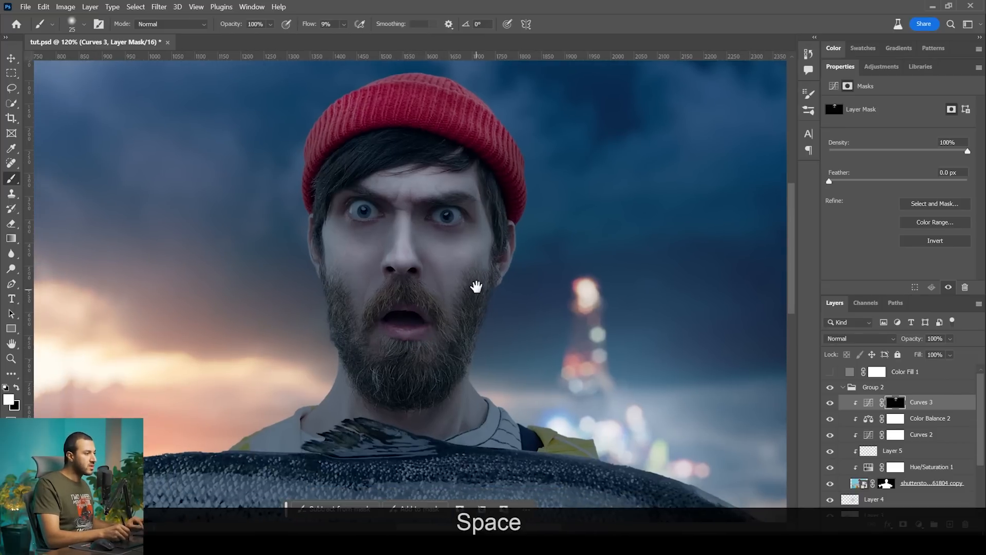
{"action": "key", "text": "space"}
{"action": "left_click_drag", "start_coordinate": [472, 307], "coordinate": [464, 279]}
{"action": "key", "text": "bracketright"}
{"action": "key", "text": "bracketright"}
{"action": "key", "text": "bracketright"}
{"action": "key", "text": "bracketright"}
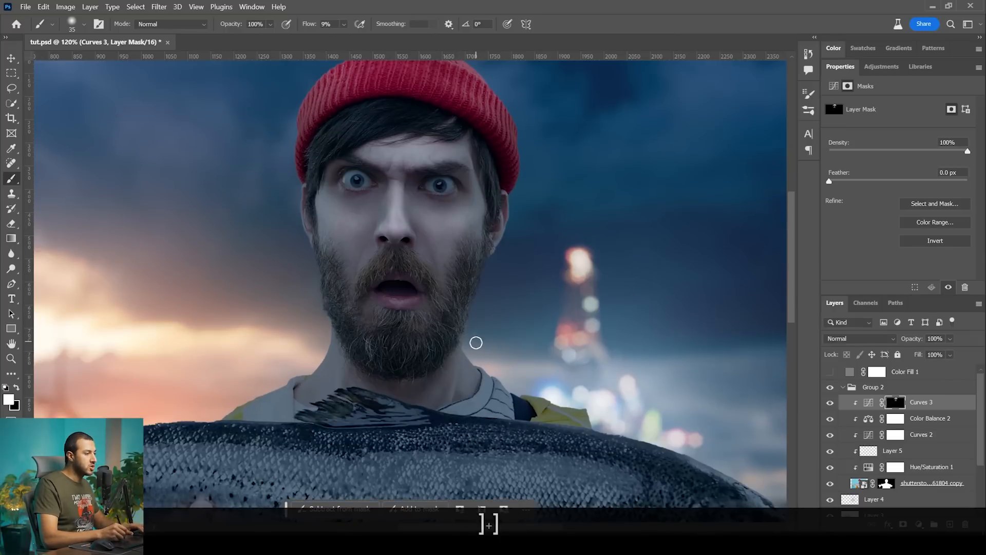
{"action": "key", "text": "bracketright"}
{"action": "key", "text": "bracketright"}
{"action": "key", "text": "bracketright"}
{"action": "key", "text": "bracketright"}
{"action": "key", "text": "bracketright"}
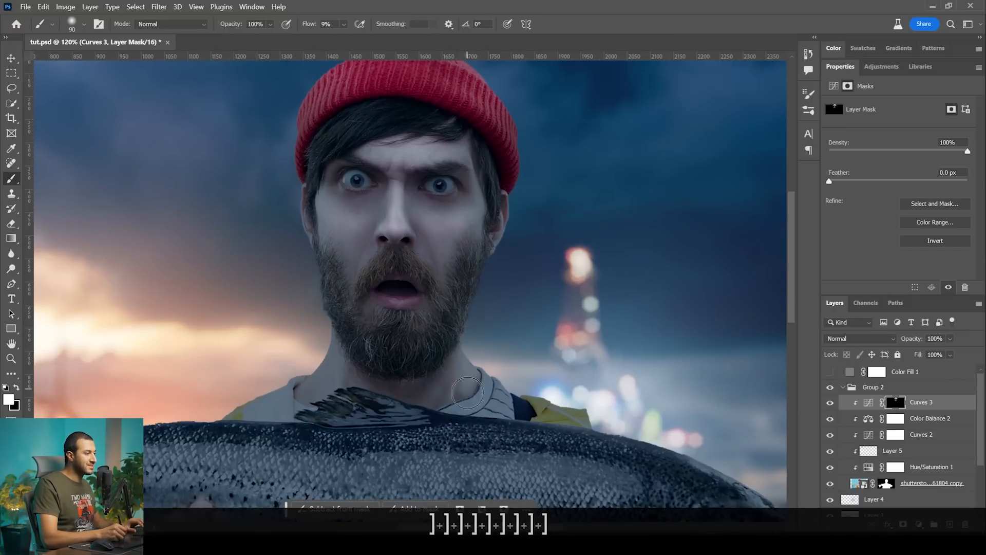
{"action": "key", "text": "space"}
{"action": "mouse_move", "coordinate": [493, 365]}
{"action": "left_mouse_down"}
{"action": "mouse_move", "coordinate": [468, 345]}
{"action": "mouse_move", "coordinate": [483, 362]}
{"action": "left_mouse_up"}
- Brighten the fish's upper body below the collar with the 90 px brush and tone down the excess with black
{"action": "key", "text": "z"}
{"action": "key", "text": "space"}
{"action": "left_click_drag", "start_coordinate": [128, 378], "coordinate": [339, 308]}
{"action": "key", "text": "z"}
{"action": "key", "text": "space"}
{"action": "left_click_drag", "start_coordinate": [400, 262], "coordinate": [369, 289]}
{"action": "key", "text": "z"}
{"action": "left_click_drag", "start_coordinate": [370, 289], "coordinate": [429, 289]}
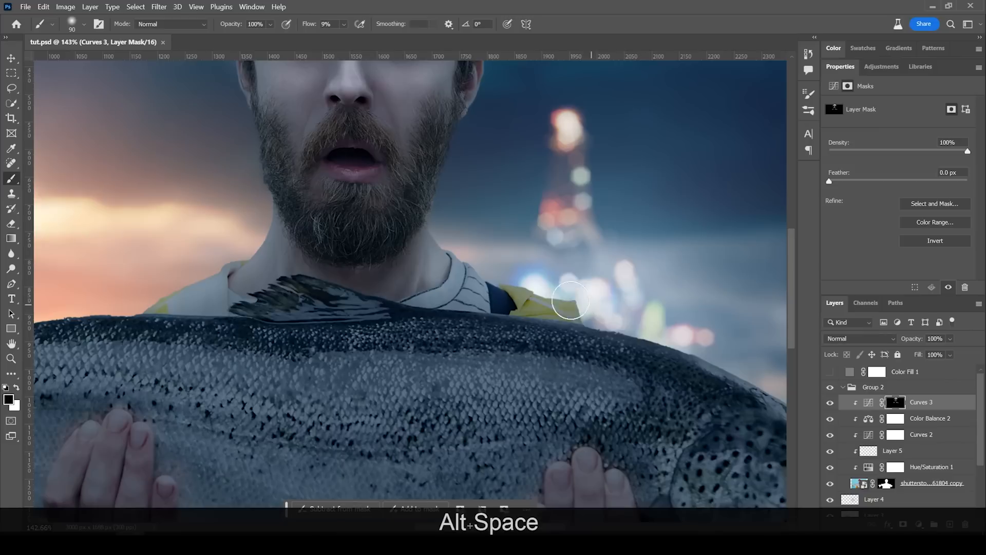
- Brighten the top of the fish's head by painting white on the Curves 3 mask with a 60 px brush
{"action": "key", "text": "x"}
{"action": "key", "text": "space"}
{"action": "mouse_move", "coordinate": [648, 330]}
{"action": "left_mouse_down"}
{"action": "mouse_move", "coordinate": [627, 314]}
{"action": "mouse_move", "coordinate": [589, 315]}
{"action": "left_mouse_up"}
{"action": "key", "text": "z"}
{"action": "key", "text": "space"}
{"action": "left_click_drag", "start_coordinate": [673, 352], "coordinate": [616, 345]}
{"action": "key", "text": "bracketleft"}
{"action": "key", "text": "bracketleft"}
{"action": "key", "text": "bracketleft"}
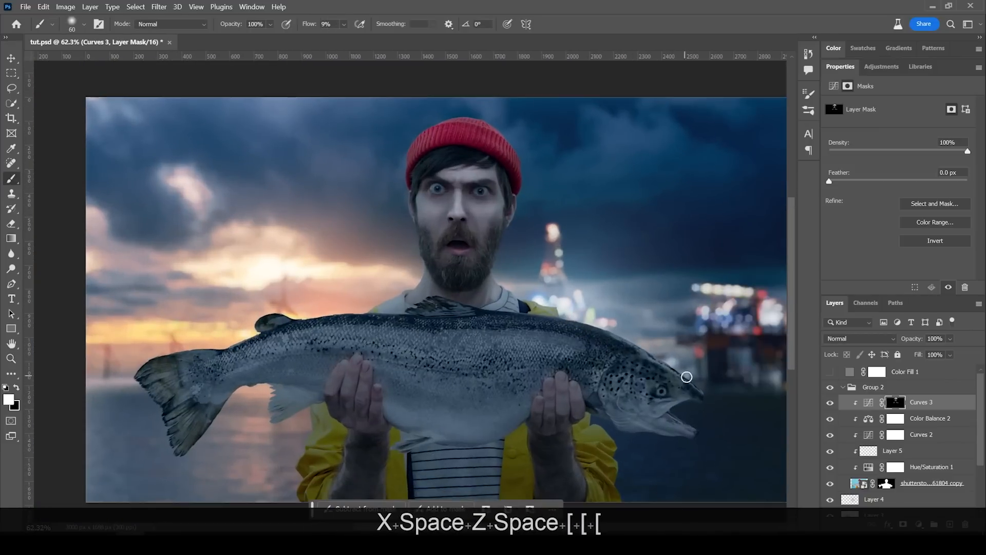
- Brighten the fish's back and the yellow jacket sleeves on the Curves 3 mask with a 100 px white brush
{"action": "key", "text": "bracketright"}
{"action": "key", "text": "bracketright"}
{"action": "key", "text": "bracketright"}
{"action": "key", "text": "bracketright"}
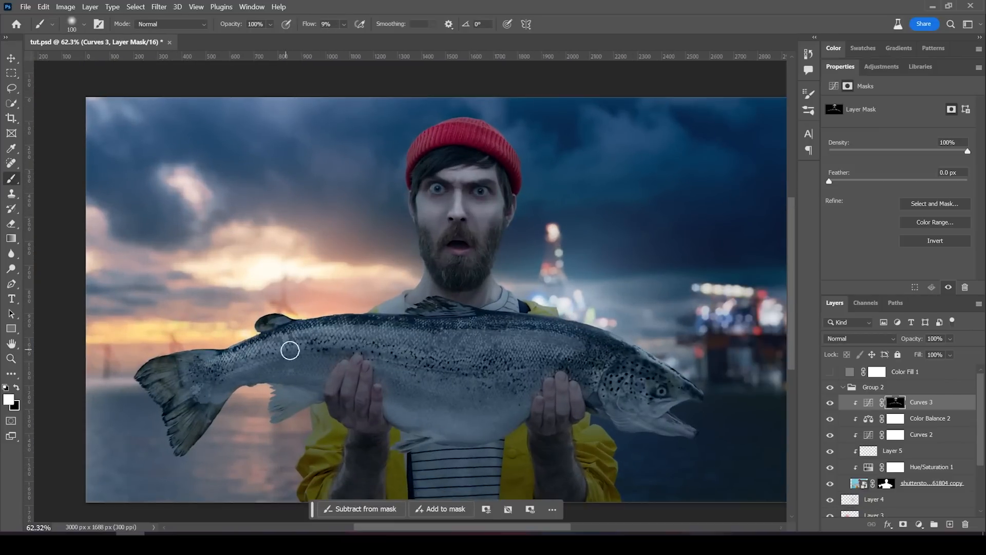
{"action": "mouse_move", "coordinate": [576, 416]}
{"action": "left_mouse_down"}
{"action": "mouse_move", "coordinate": [625, 439]}
{"action": "mouse_move", "coordinate": [596, 464]}
{"action": "left_mouse_up"}
{"action": "mouse_move", "coordinate": [318, 410]}
{"action": "left_mouse_down"}
{"action": "mouse_move", "coordinate": [299, 457]}
{"action": "mouse_move", "coordinate": [363, 437]}
{"action": "mouse_move", "coordinate": [390, 408]}
{"action": "left_mouse_up"}
- Brighten the fingers of both hands by painting white on the Curves 3 mask with a 50 px brush
{"action": "key", "text": "z"}
{"action": "key", "text": "bracketleft"}
{"action": "key", "text": "bracketleft"}
{"action": "key", "text": "bracketleft"}
{"action": "key", "text": "bracketleft"}
{"action": "key", "text": "bracketleft"}
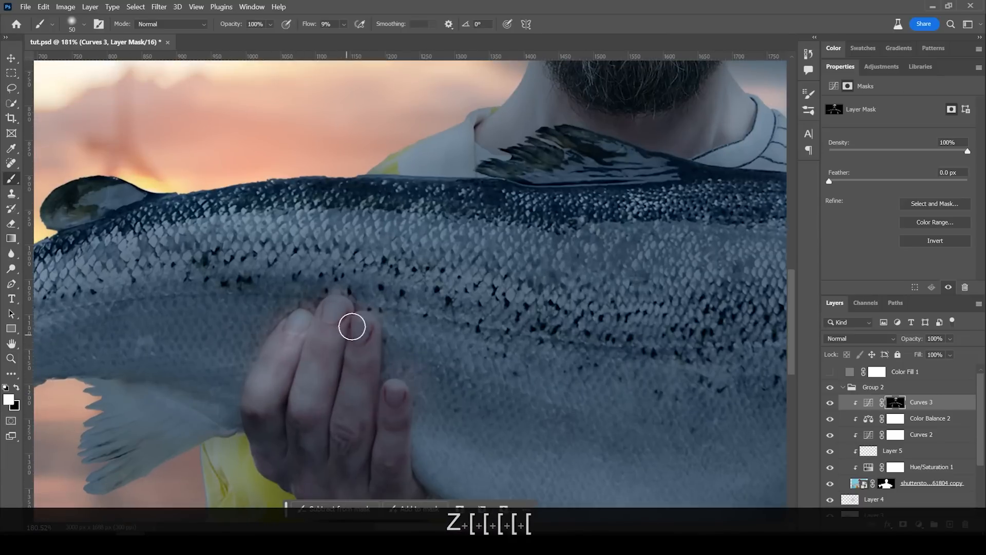
{"action": "key", "text": "z"}
{"action": "left_click_drag", "start_coordinate": [510, 378], "coordinate": [478, 377]}
{"action": "key", "text": "space"}
{"action": "key", "text": "z"}
{"action": "left_click_drag", "start_coordinate": [580, 371], "coordinate": [606, 370]}
{"action": "left_click_drag", "start_coordinate": [539, 328], "coordinate": [510, 359]}
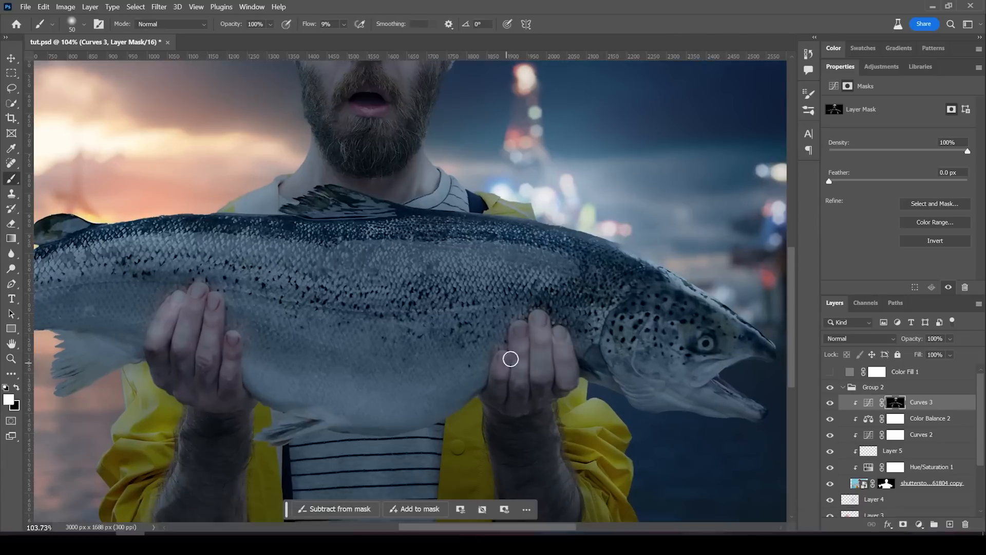
- Tone down the highlights beside the nose by painting black on the Curves 3 mask with the 50 px brush
{"action": "key", "text": "z"}
{"action": "left_click_drag", "start_coordinate": [565, 375], "coordinate": [539, 367]}
{"action": "key", "text": "space"}
{"action": "key", "text": "z"}
{"action": "left_click_drag", "start_coordinate": [500, 265], "coordinate": [529, 265]}
{"action": "key", "text": "x"}
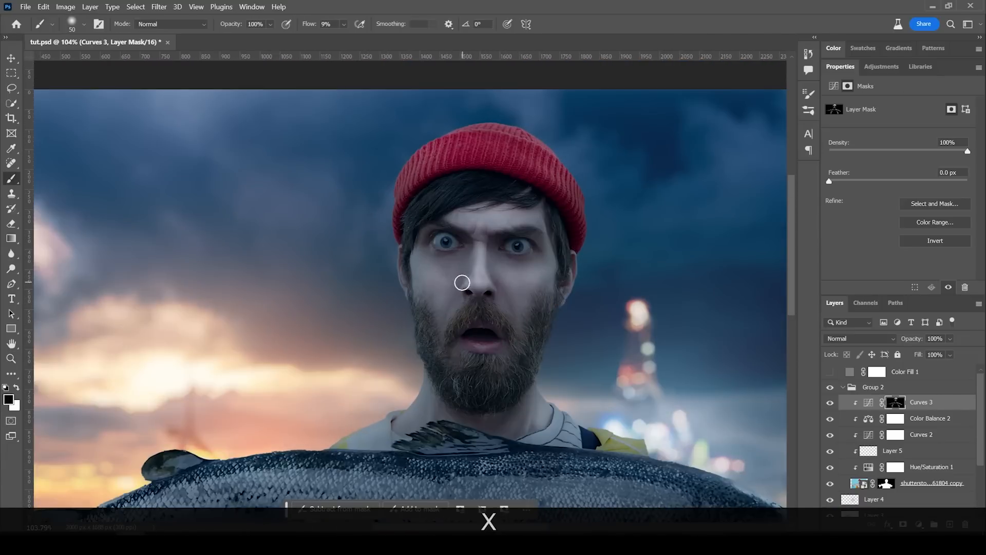
{"action": "key", "text": "x"}
{"action": "key", "text": "z"}
{"action": "mouse_move", "coordinate": [506, 282]}
{"action": "left_mouse_down"}
{"action": "mouse_move", "coordinate": [516, 282]}
{"action": "mouse_move", "coordinate": [502, 268]}
{"action": "mouse_move", "coordinate": [471, 267]}
{"action": "left_mouse_up"}
{"action": "key", "text": "space"}
{"action": "key", "text": "z"}
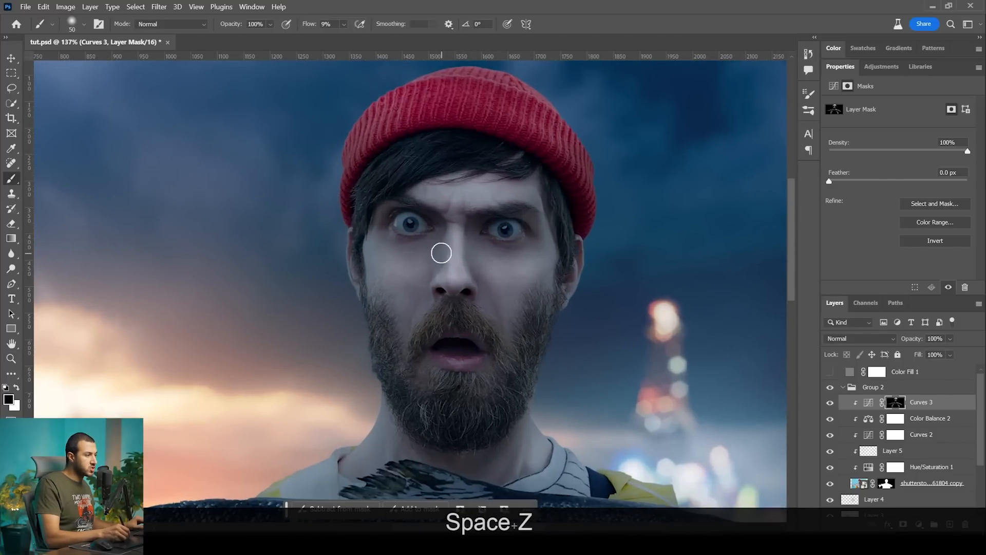
- Touch up the highlights around the brows with white on the Curves 3 mask, and return the paint color to black
{"action": "key", "text": "z"}
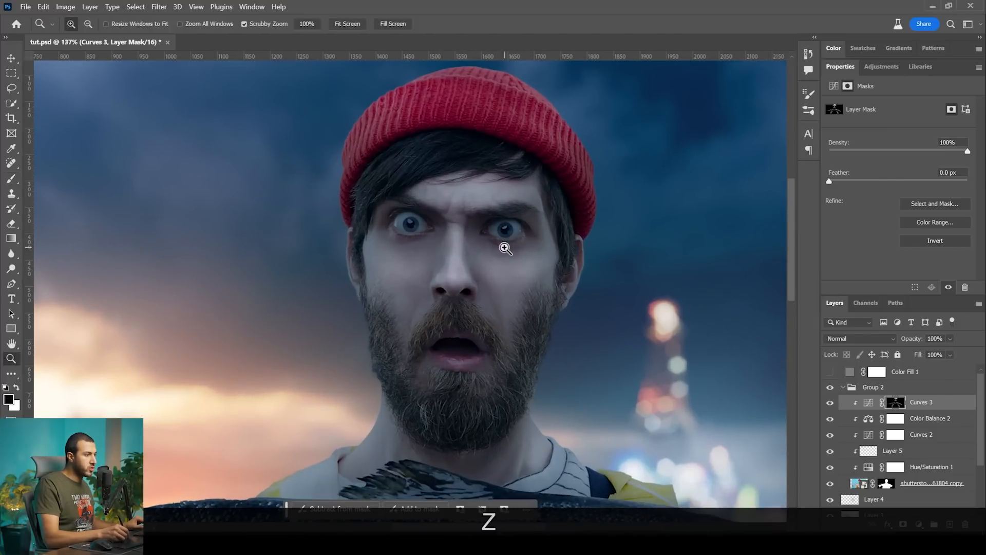
{"action": "left_click_drag", "start_coordinate": [503, 247], "coordinate": [461, 221]}
{"action": "key", "text": "space"}
{"action": "left_click_drag", "start_coordinate": [529, 268], "coordinate": [500, 275]}
{"action": "key", "text": "z"}
{"action": "left_click_drag", "start_coordinate": [456, 225], "coordinate": [499, 229]}
{"action": "key", "text": "x"}
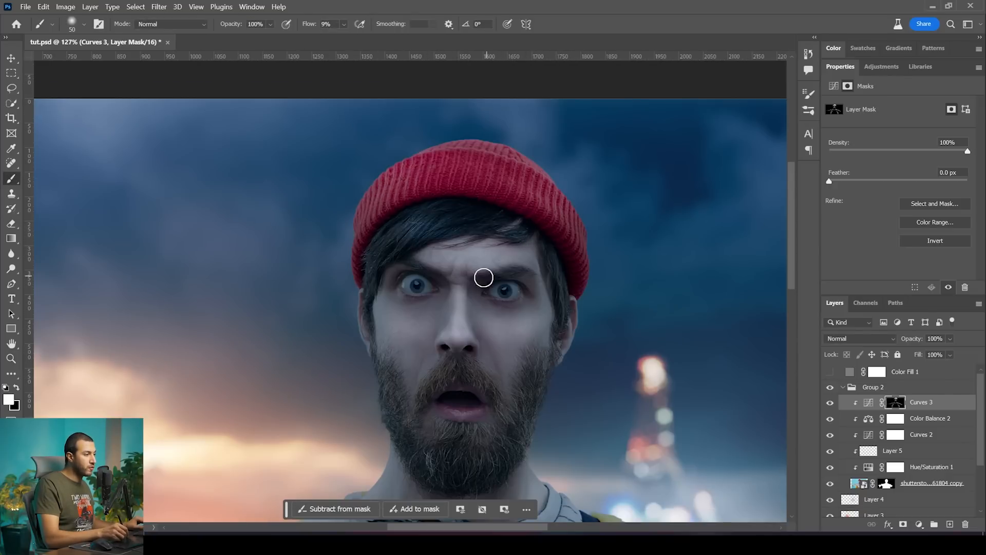
{"action": "key", "text": "z"}
{"action": "left_click_drag", "start_coordinate": [505, 240], "coordinate": [480, 237]}
{"action": "key", "text": "space"}
{"action": "mouse_move", "coordinate": [533, 247]}
{"action": "left_mouse_down"}
{"action": "mouse_move", "coordinate": [500, 255]}
{"action": "mouse_move", "coordinate": [515, 259]}
{"action": "mouse_move", "coordinate": [464, 215]}
{"action": "left_mouse_up"}
{"action": "key", "text": "z"}
{"action": "key", "text": "x"}
{"action": "key", "text": "z"}
{"action": "key", "text": "space"}
{"action": "key", "text": "z"}
{"action": "mouse_move", "coordinate": [497, 314]}
{"action": "left_mouse_down"}
{"action": "mouse_move", "coordinate": [516, 321]}
{"action": "mouse_move", "coordinate": [511, 347]}
{"action": "left_mouse_up"}
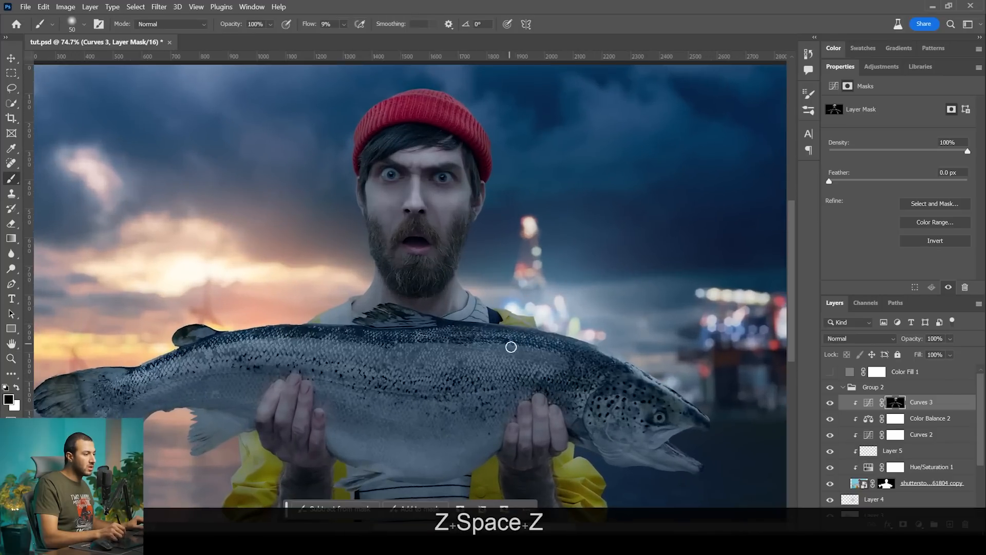
- Compare the image with and without the Curves 3 adjustment to judge the painted highlights on the man and fish
{"action": "left_click", "coordinate": [831, 403]}
{"action": "left_click", "coordinate": [830, 403]}
{"action": "left_click_drag", "start_coordinate": [551, 338], "coordinate": [558, 374]}
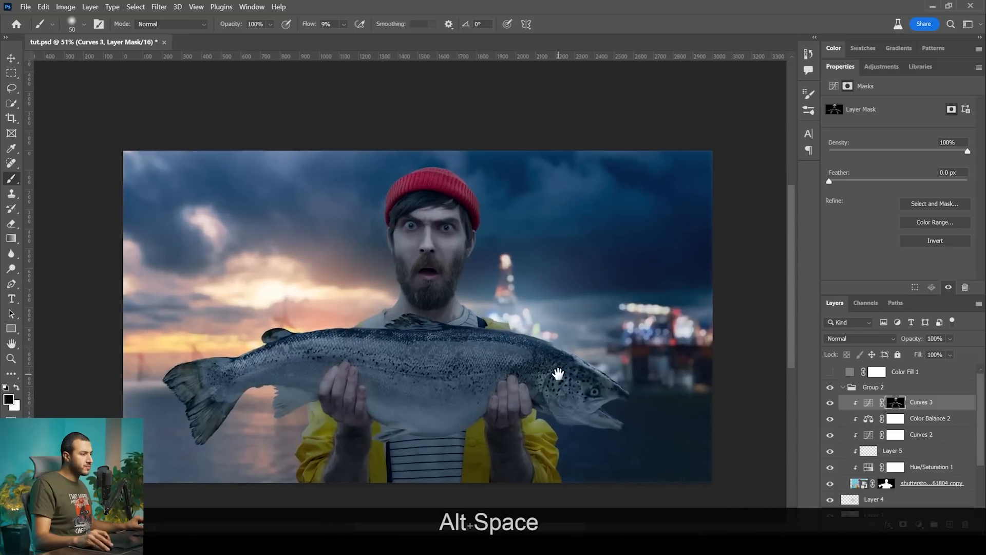
{"action": "left_click", "coordinate": [830, 404]}
{"action": "left_click", "coordinate": [830, 405]}
{"action": "left_click", "coordinate": [830, 404]}
{"action": "left_click", "coordinate": [831, 404]}
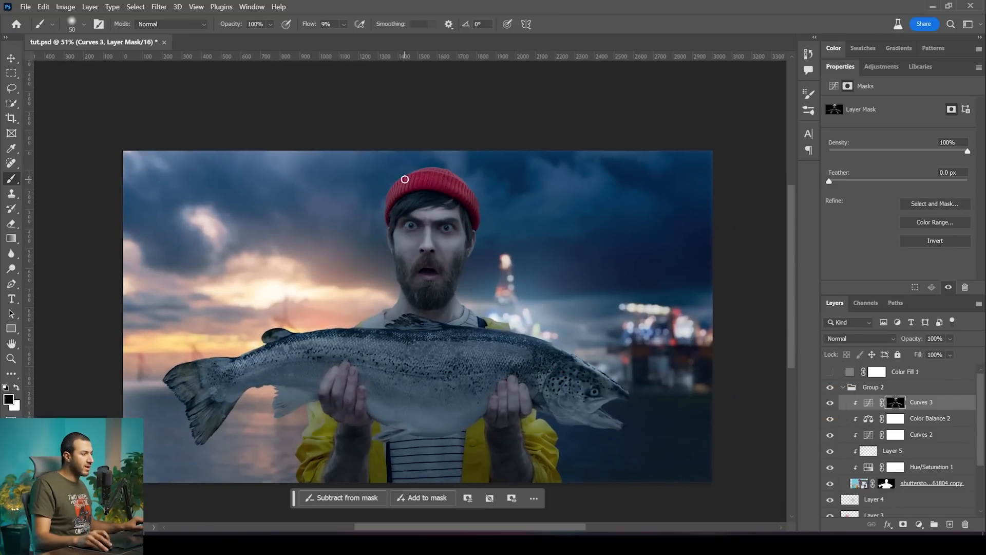
{"action": "left_click", "coordinate": [831, 403]}
{"action": "left_click", "coordinate": [830, 403]}
{"action": "left_click", "coordinate": [830, 404]}
{"action": "left_click", "coordinate": [831, 403]}
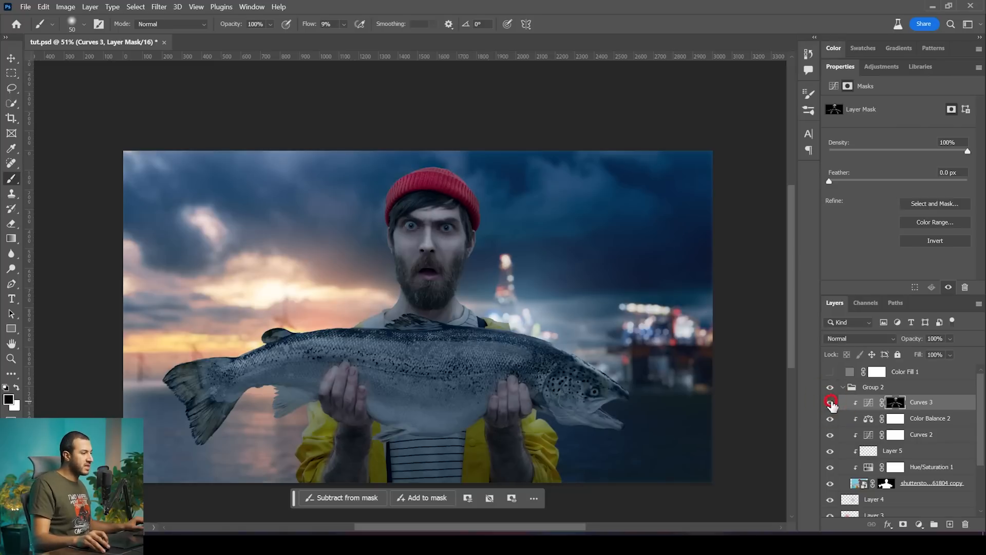
{"action": "left_click", "coordinate": [831, 403]}
{"action": "left_click", "coordinate": [830, 403]}
{"action": "scroll", "coordinate": [419, 254], "scroll_direction": "down", "scroll_amount": 3}
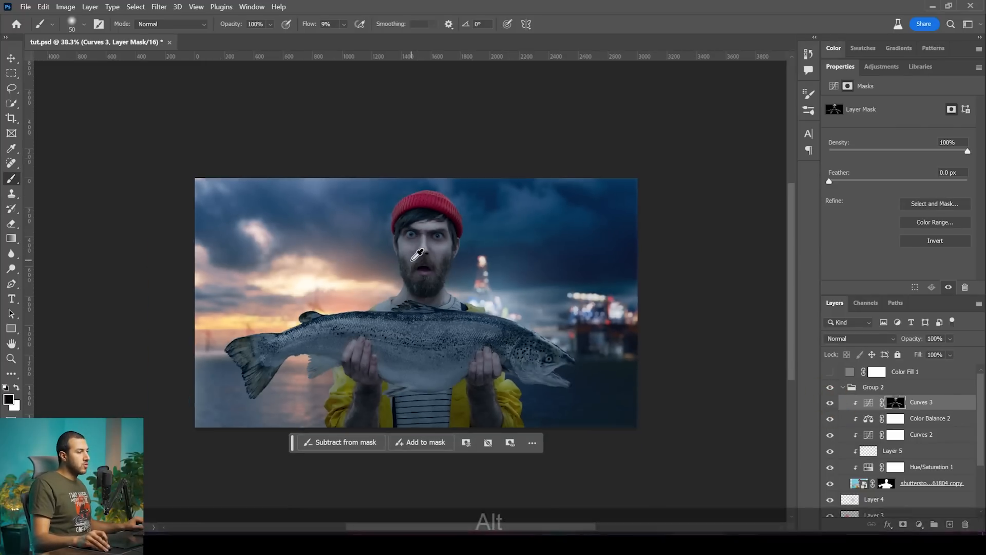
{"action": "scroll", "coordinate": [418, 254], "scroll_direction": "up", "scroll_amount": 1}
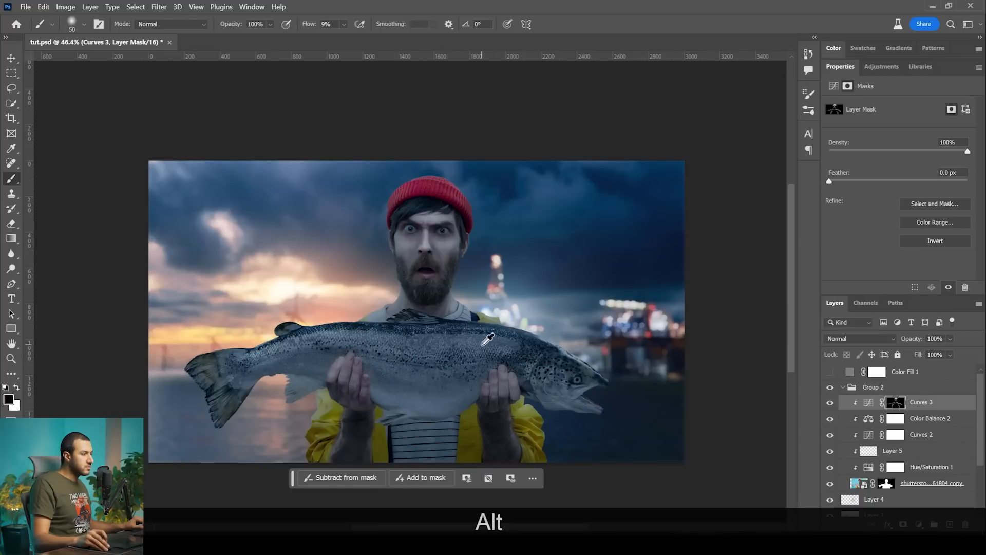
- Add a solid color fill layer in orange #ff8019 above the Curves 3 adjustment
{"action": "scroll", "coordinate": [350, 308], "scroll_direction": "up", "scroll_amount": 5}
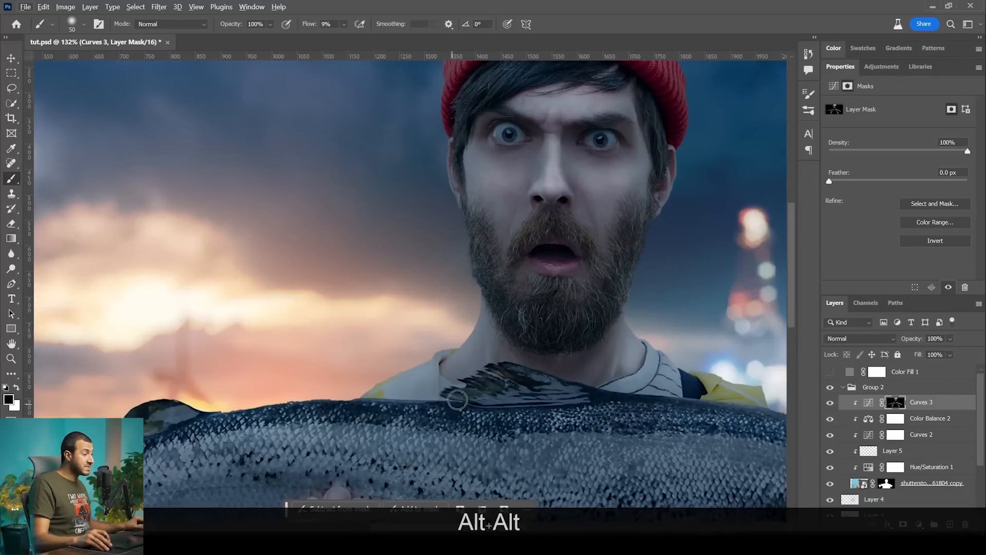
{"action": "key", "text": "space"}
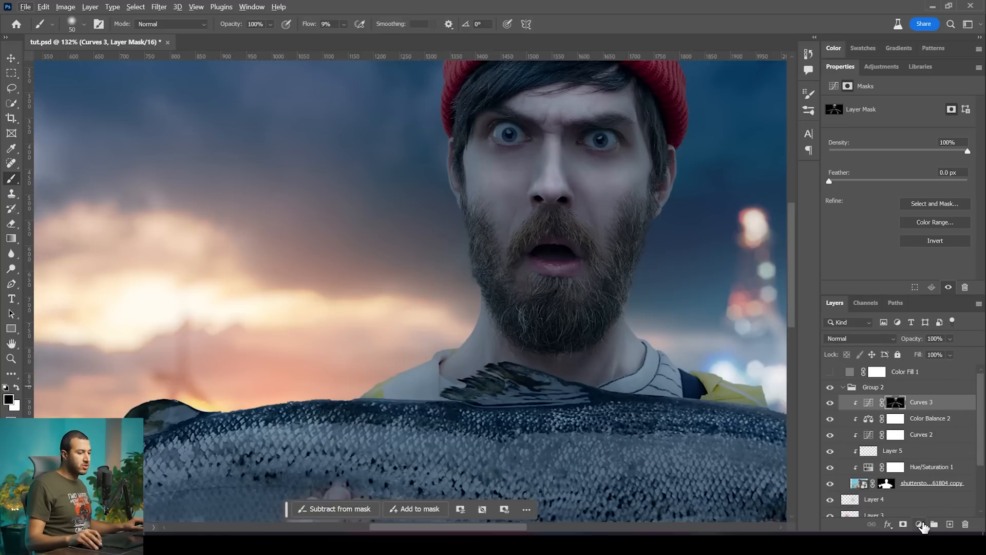
{"action": "left_click", "coordinate": [919, 524]}
{"action": "left_click", "coordinate": [933, 314]}
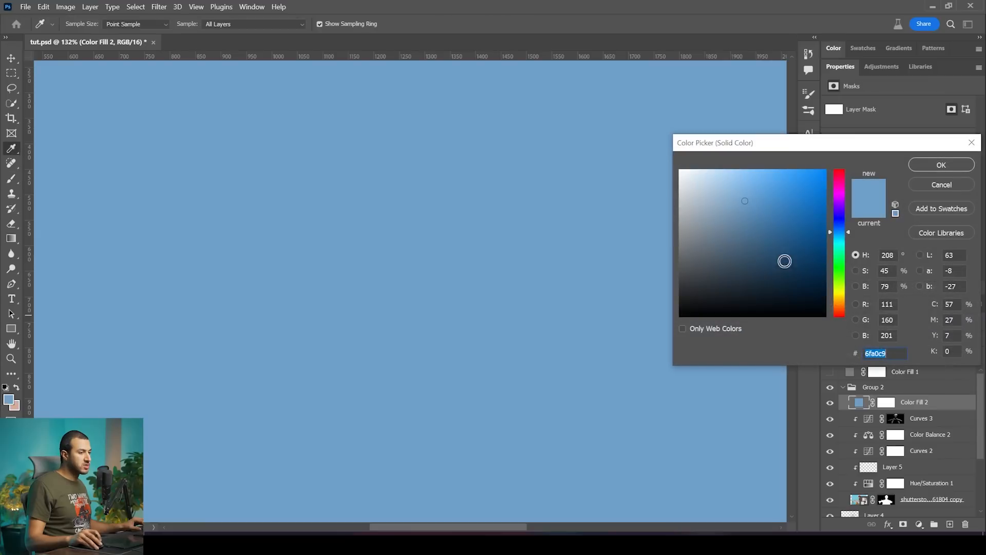
{"action": "left_click", "coordinate": [843, 300]}
{"action": "left_click_drag", "start_coordinate": [808, 182], "coordinate": [828, 167]}
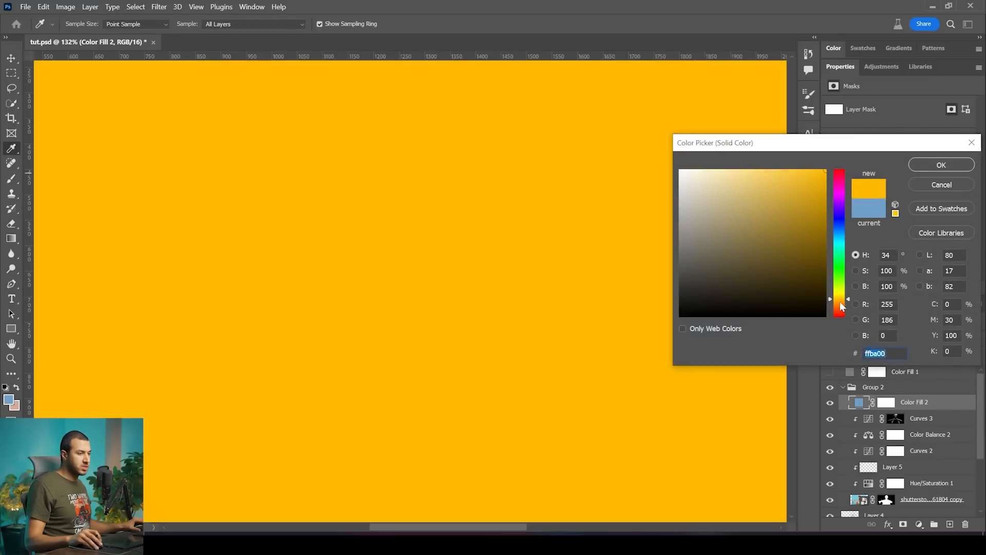
{"action": "left_click", "coordinate": [841, 302]}
{"action": "left_click_drag", "start_coordinate": [809, 206], "coordinate": [812, 160]}
{"action": "left_click", "coordinate": [841, 306]}
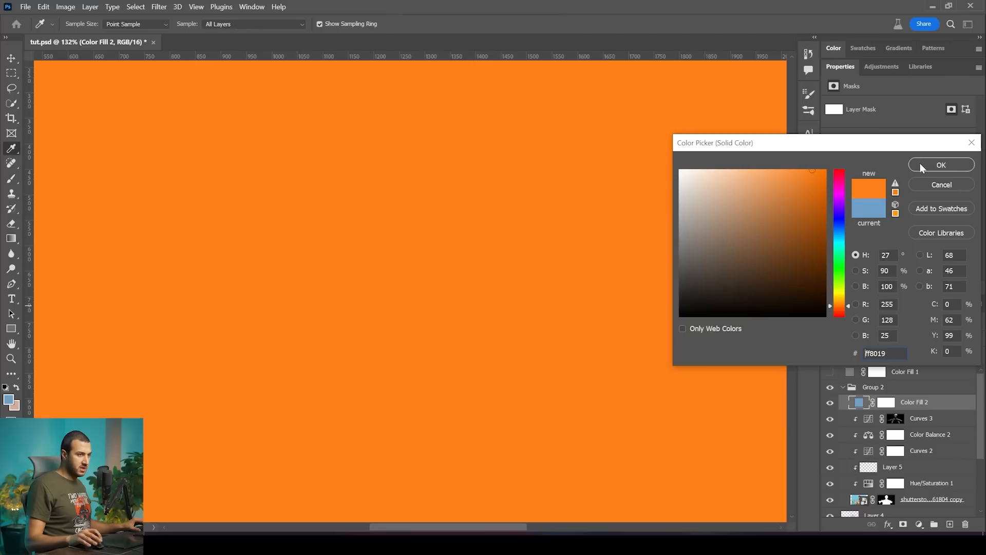
{"action": "left_click", "coordinate": [920, 166]}
- Clip the orange fill layer to the man and fish and set its blend mode to Screen
{"action": "left_click", "coordinate": [919, 407], "text": "alt"}
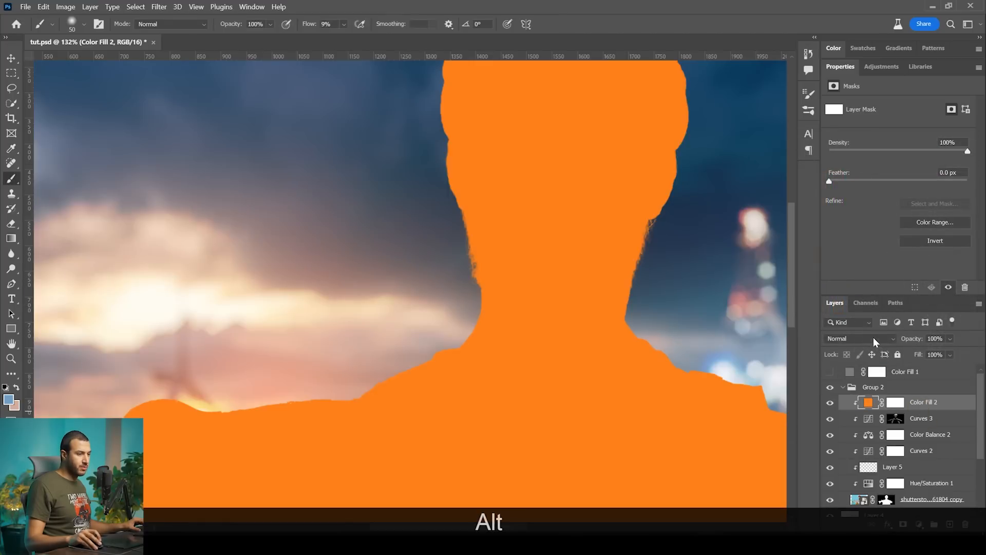
{"action": "left_click", "coordinate": [870, 335]}
{"action": "left_click", "coordinate": [868, 335]}
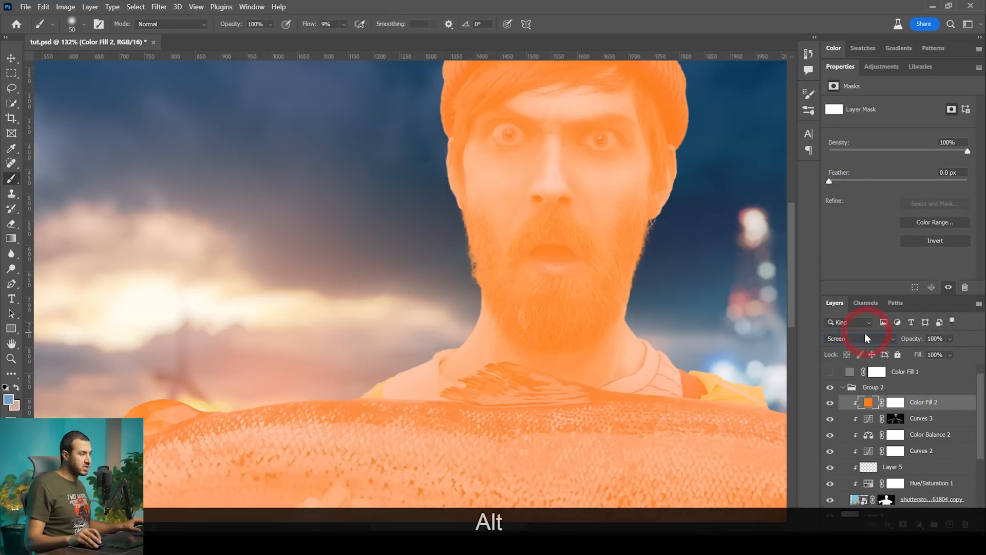
{"action": "key", "text": "v"}
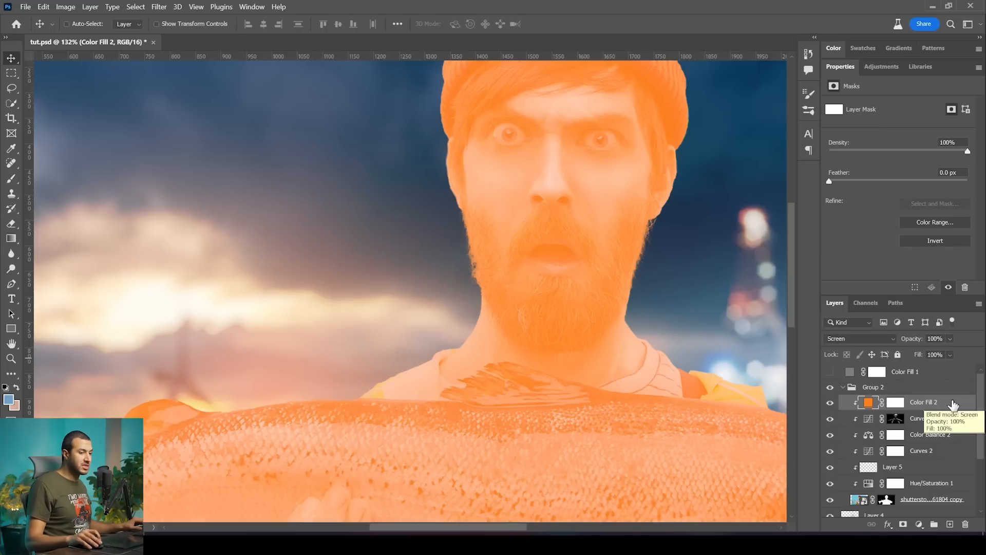
- Restrict the orange fill to brighter tones by splitting the underlying layer's dark Blend If slider to 32 / 86
{"action": "double_click", "coordinate": [953, 404]}
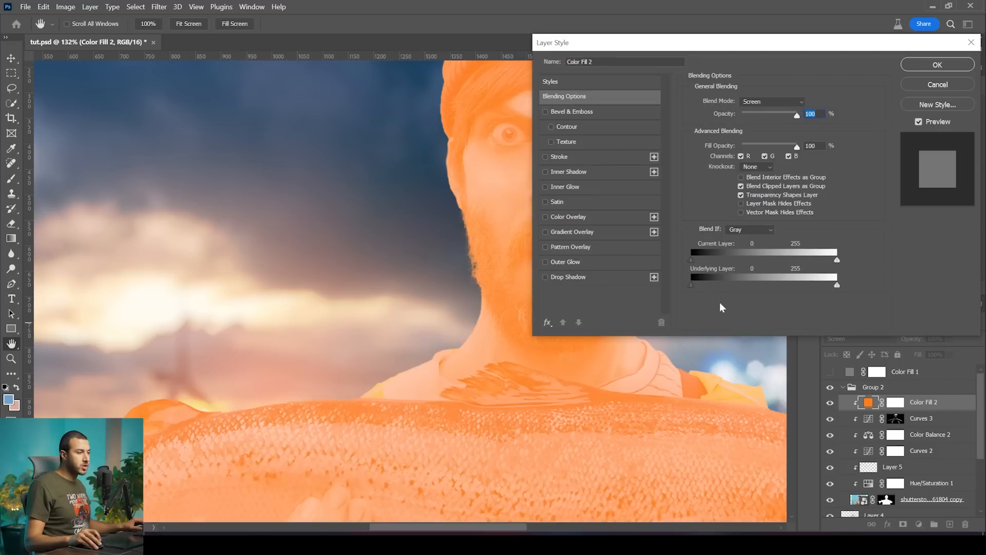
{"action": "left_click_drag", "start_coordinate": [642, 47], "coordinate": [691, 67]}
{"action": "left_click_drag", "start_coordinate": [740, 306], "coordinate": [770, 303]}
{"action": "key", "text": "alt"}
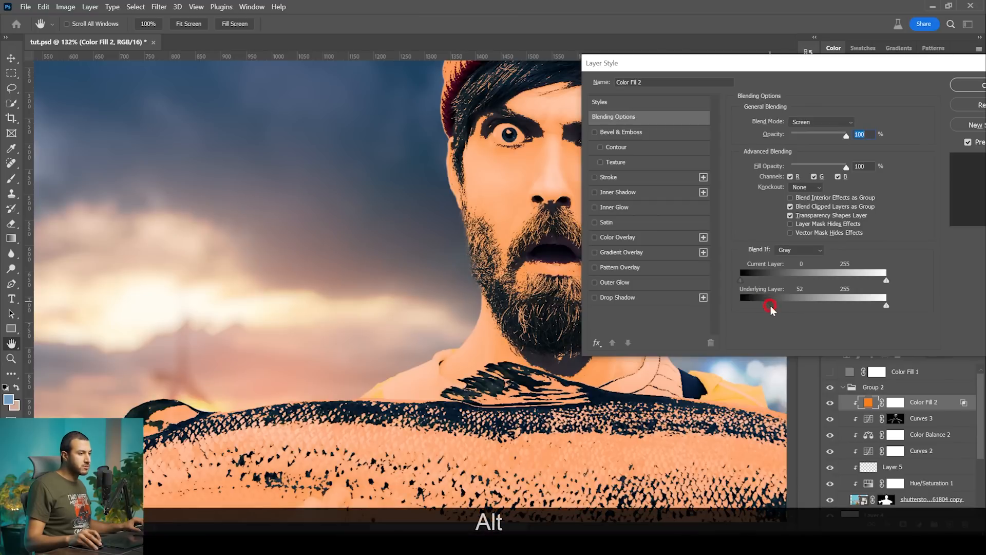
{"action": "mouse_move", "coordinate": [768, 306]}
{"action": "left_mouse_down"}
{"action": "mouse_move", "coordinate": [759, 305]}
{"action": "mouse_move", "coordinate": [784, 302]}
{"action": "left_mouse_up"}
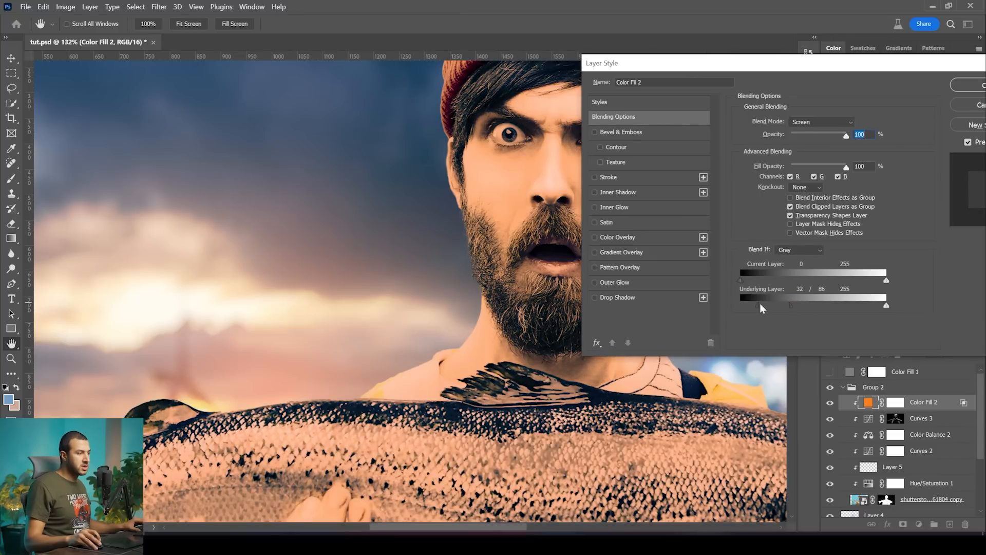
{"action": "left_click", "coordinate": [968, 84]}
- Invert the Color Fill 2 mask to black and duplicate the masked orange fill layer
{"action": "left_click", "coordinate": [887, 405]}
{"action": "key", "text": "ctrl"}
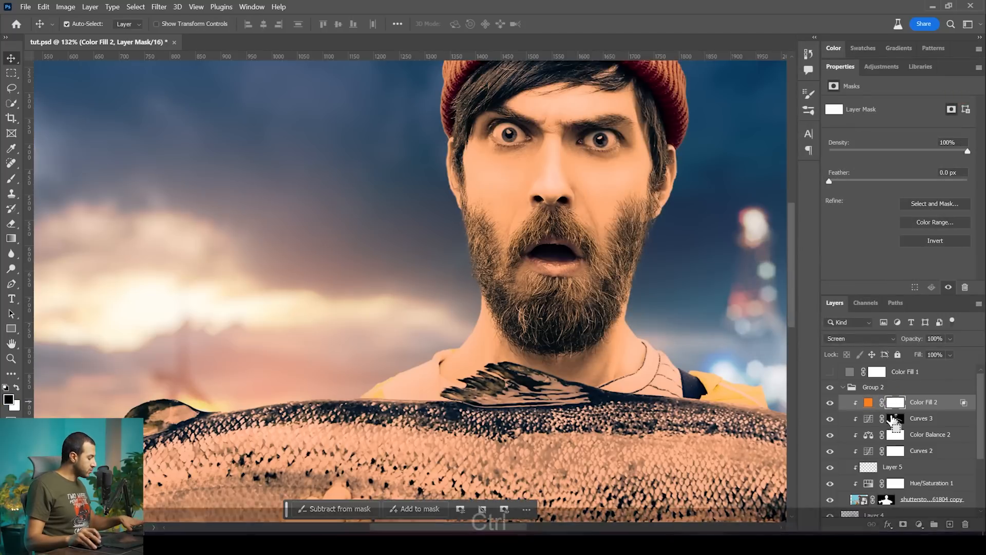
{"action": "key", "text": "ctrl+i"}
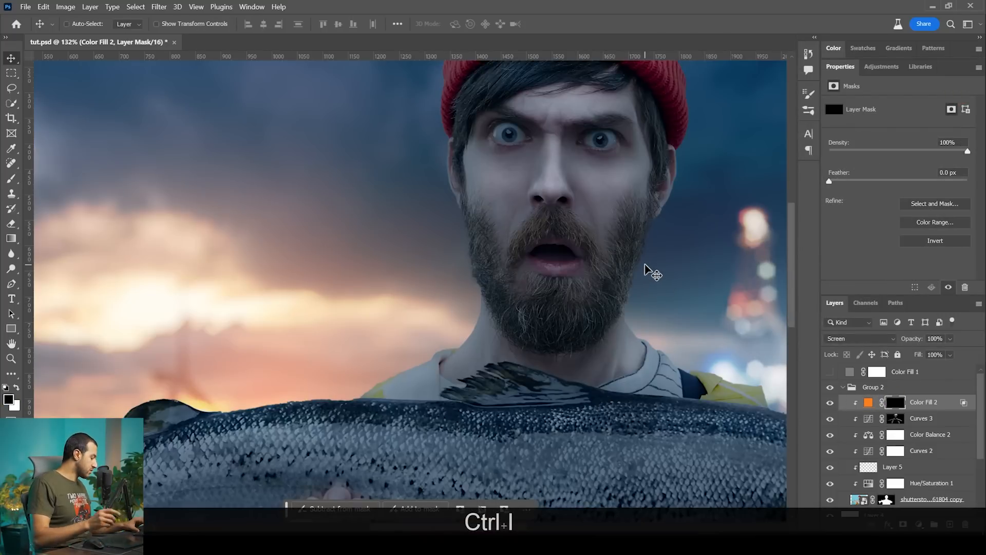
{"action": "key", "text": "b"}
{"action": "key", "text": "z"}
{"action": "left_click_drag", "start_coordinate": [459, 348], "coordinate": [425, 334]}
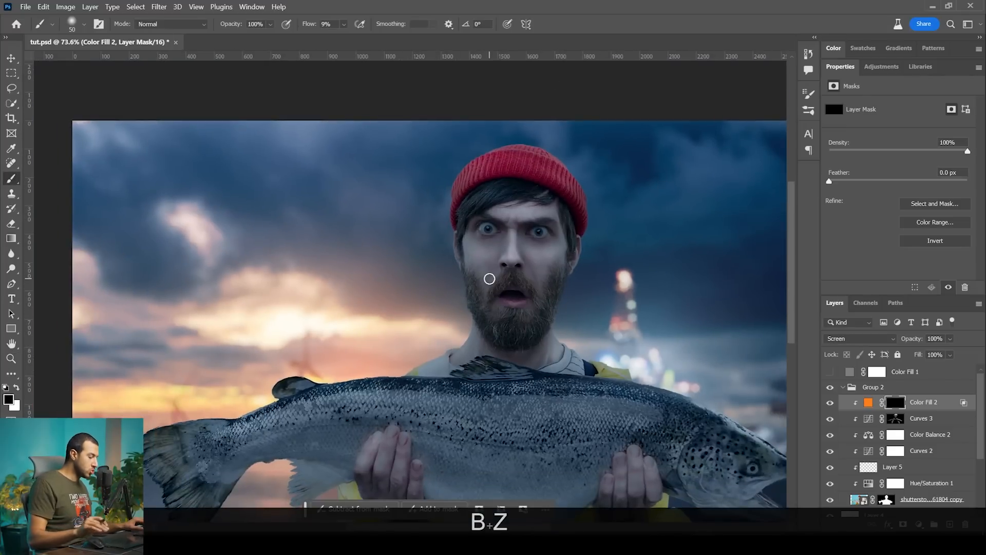
{"action": "key", "text": "ctrl+j"}
- Warm the sunset-facing part of the beanie by painting white on the original Color Fill 2 mask with a soft 400 px brush
{"action": "left_click", "coordinate": [900, 418], "text": "alt"}
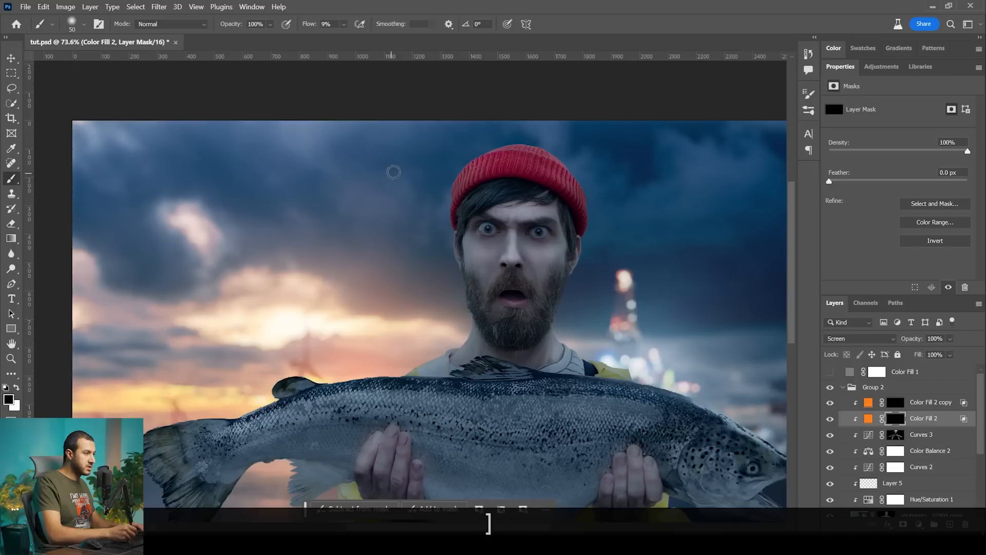
{"action": "key", "text": "bracketright"}
{"action": "key", "text": "bracketright"}
{"action": "key", "text": "bracketright"}
{"action": "key", "text": "bracketright"}
{"action": "key", "text": "bracketright"}
{"action": "key", "text": "bracketright"}
{"action": "key", "text": "bracketright"}
{"action": "key", "text": "bracketright"}
{"action": "key", "text": "bracketright"}
{"action": "key", "text": "bracketright"}
{"action": "right_click", "coordinate": [435, 181]}
{"action": "double_click", "coordinate": [490, 333]}
{"action": "key", "text": "bracketright"}
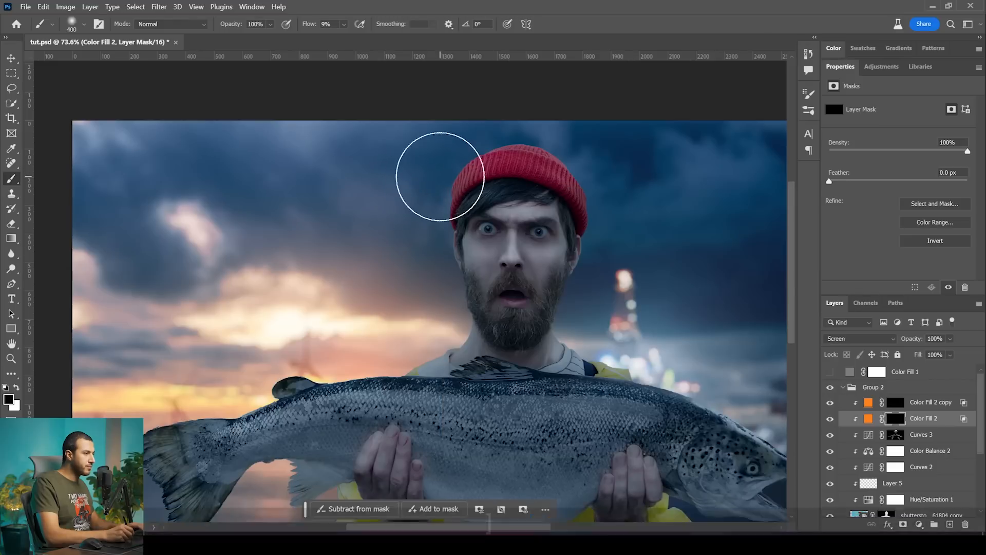
{"action": "key", "text": "x"}
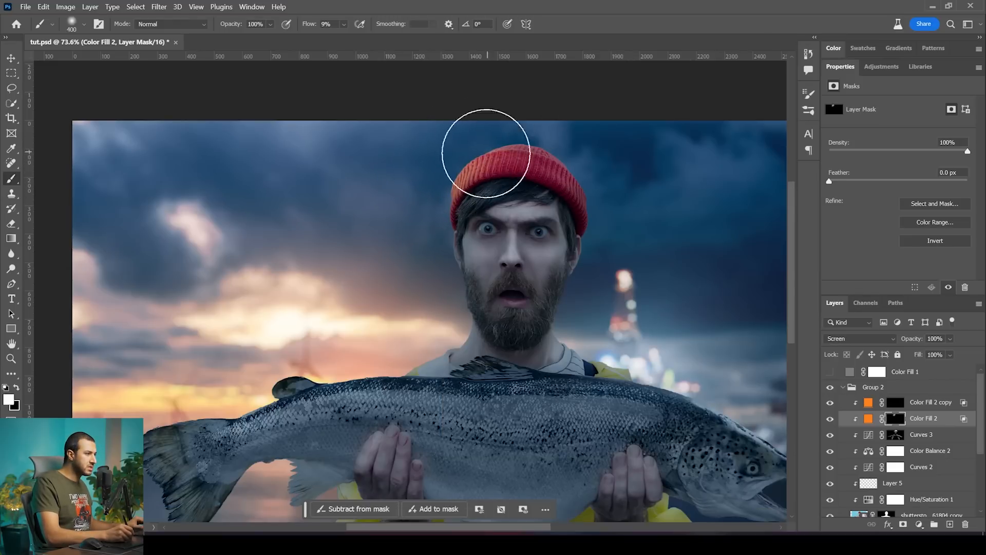
- Extend the soft orange glow down the sunset-facing side of the face, neck and shoulder with a 250 px brush on the Color Fill 2 mask
{"action": "key", "text": "bracketleft"}
{"action": "key", "text": "bracketleft"}
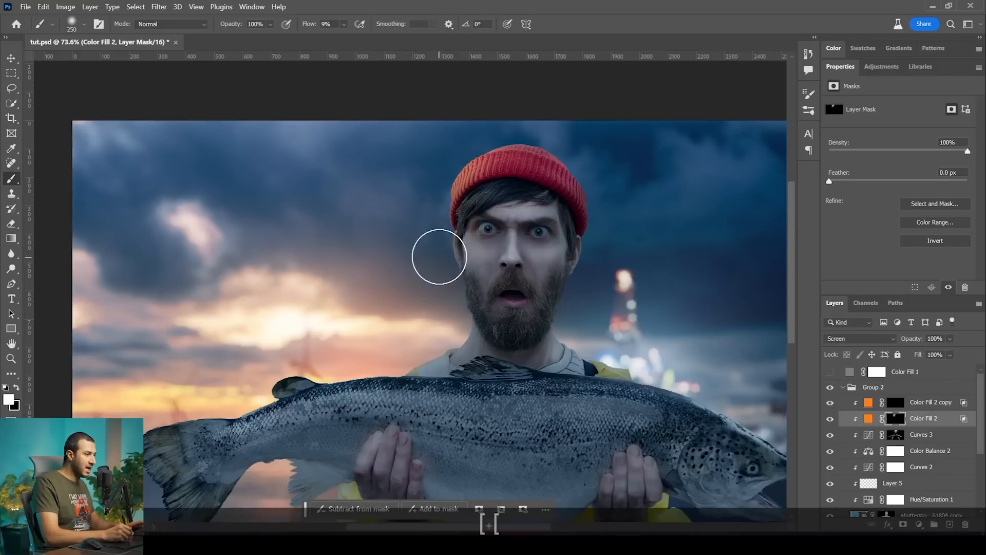
{"action": "mouse_move", "coordinate": [472, 325]}
{"action": "left_mouse_down"}
{"action": "mouse_move", "coordinate": [467, 286]}
{"action": "mouse_move", "coordinate": [488, 251]}
{"action": "mouse_move", "coordinate": [463, 324]}
{"action": "mouse_move", "coordinate": [370, 373]}
{"action": "mouse_move", "coordinate": [381, 354]}
{"action": "mouse_move", "coordinate": [417, 344]}
{"action": "left_mouse_up"}
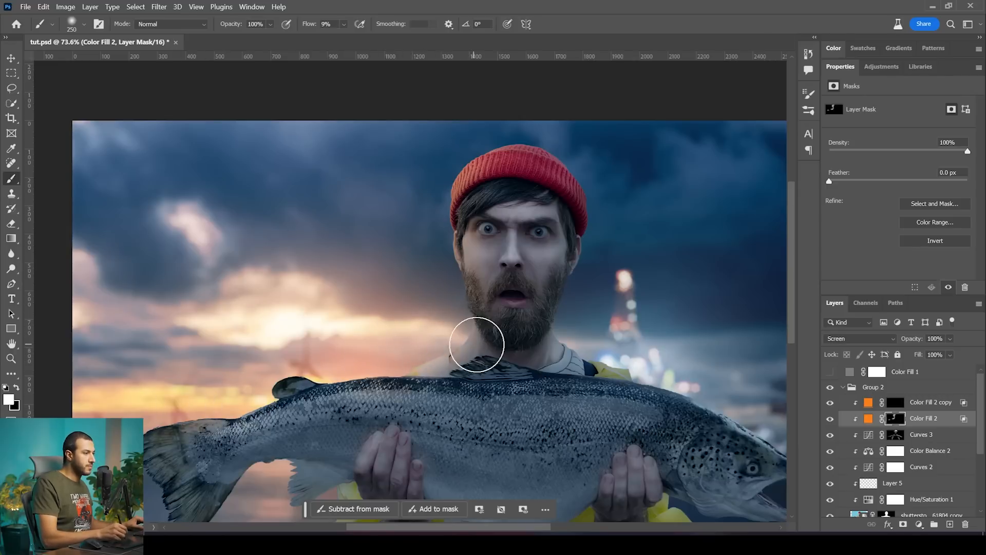
{"action": "key", "text": "z"}
{"action": "mouse_move", "coordinate": [568, 194]}
{"action": "left_mouse_down"}
{"action": "mouse_move", "coordinate": [495, 198]}
{"action": "mouse_move", "coordinate": [521, 260]}
{"action": "left_mouse_up"}
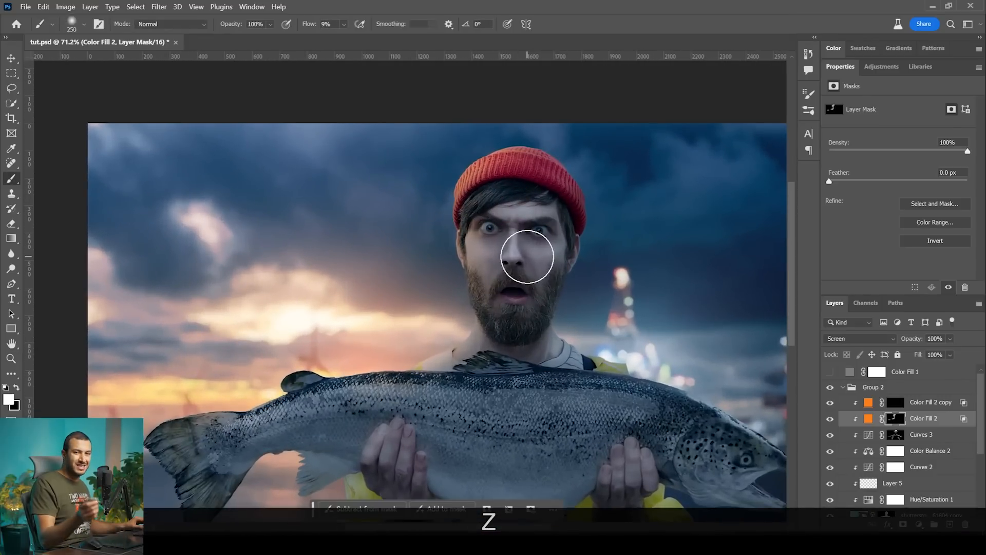
- Target the Color Fill 2 copy mask and choose the textured 60 px brush, reducing its size to 45 px
{"action": "left_click", "coordinate": [896, 406]}
{"action": "key", "text": "z"}
{"action": "mouse_move", "coordinate": [482, 282]}
{"action": "left_mouse_down"}
{"action": "mouse_move", "coordinate": [513, 295]}
{"action": "mouse_move", "coordinate": [501, 312]}
{"action": "left_mouse_up"}
{"action": "key", "text": "z"}
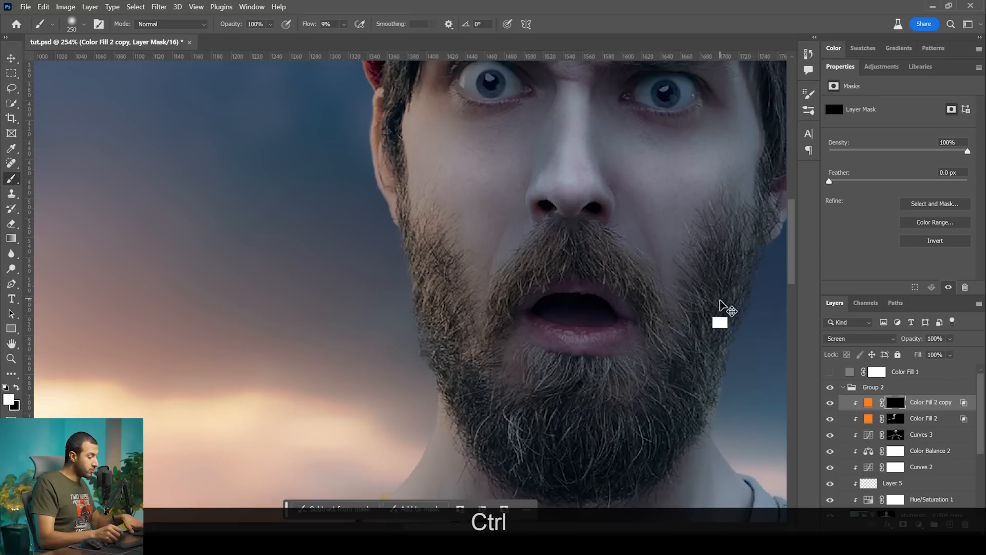
{"action": "key", "text": "ctrl+i"}
{"action": "key", "text": "ctrl+z"}
{"action": "right_click", "coordinate": [673, 335]}
{"action": "left_click", "coordinate": [664, 369]}
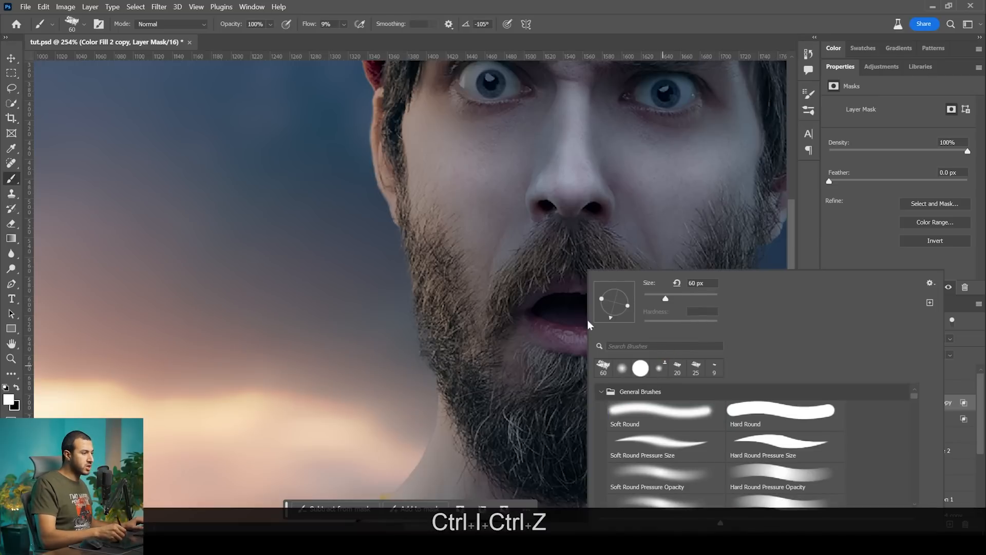
{"action": "left_click", "coordinate": [661, 298]}
- Try several textured orange strokes on the cheek through the Color Fill 2 copy mask, and undo them
{"action": "left_click_drag", "start_coordinate": [472, 238], "coordinate": [462, 290]}
{"action": "left_click_drag", "start_coordinate": [469, 180], "coordinate": [439, 228]}
{"action": "left_click_drag", "start_coordinate": [444, 152], "coordinate": [428, 230]}
{"action": "left_click_drag", "start_coordinate": [481, 186], "coordinate": [474, 244]}
{"action": "key", "text": "z"}
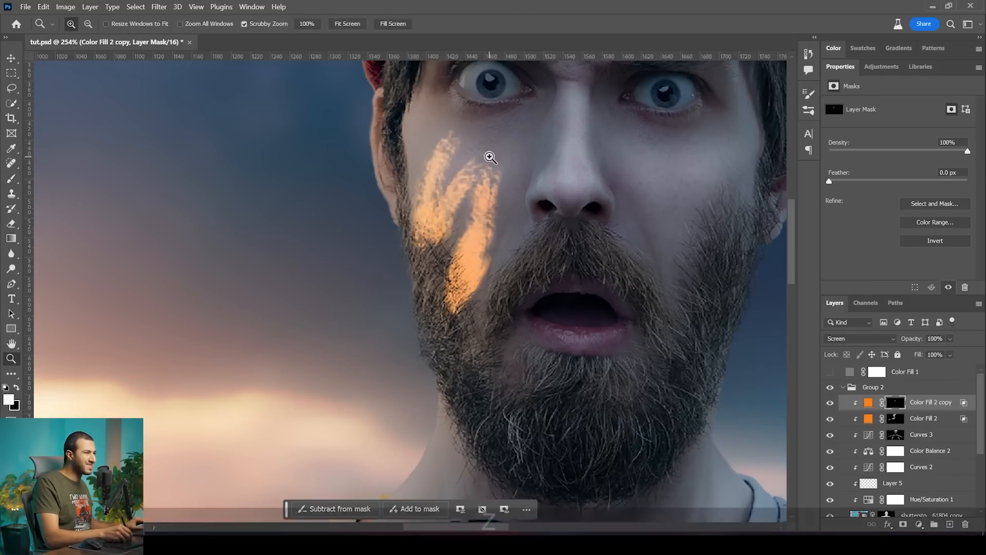
{"action": "left_click_drag", "start_coordinate": [488, 151], "coordinate": [522, 181]}
{"action": "key", "text": "ctrl+z"}
{"action": "key", "text": "ctrl+z"}
{"action": "key", "text": "ctrl+z"}
{"action": "key", "text": "ctrl+z"}
{"action": "key", "text": "ctrl+z"}
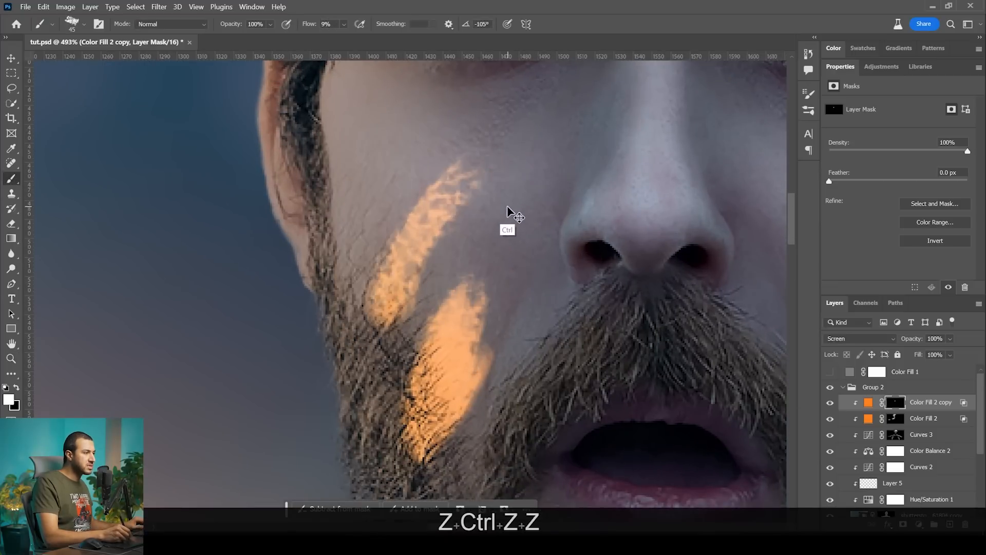
- Try a curved textured stroke from beside the nose down to the beard, and undo it
{"action": "mouse_move", "coordinate": [519, 226]}
{"action": "left_mouse_down"}
{"action": "mouse_move", "coordinate": [446, 199]}
{"action": "mouse_move", "coordinate": [395, 254]}
{"action": "mouse_move", "coordinate": [428, 336]}
{"action": "mouse_move", "coordinate": [465, 360]}
{"action": "left_mouse_up"}
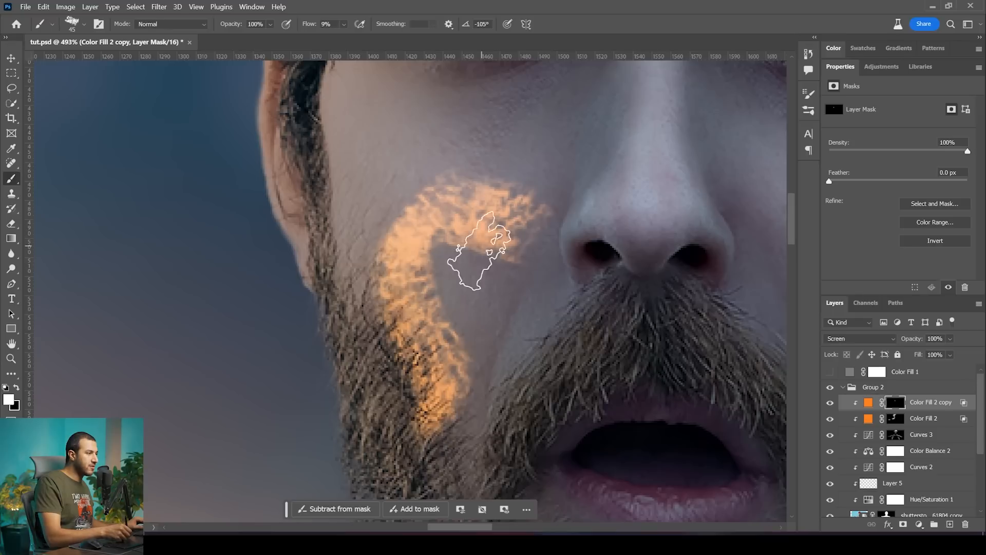
{"action": "key", "text": "space"}
{"action": "left_click_drag", "start_coordinate": [469, 209], "coordinate": [457, 247]}
{"action": "key", "text": "ctrl+z"}
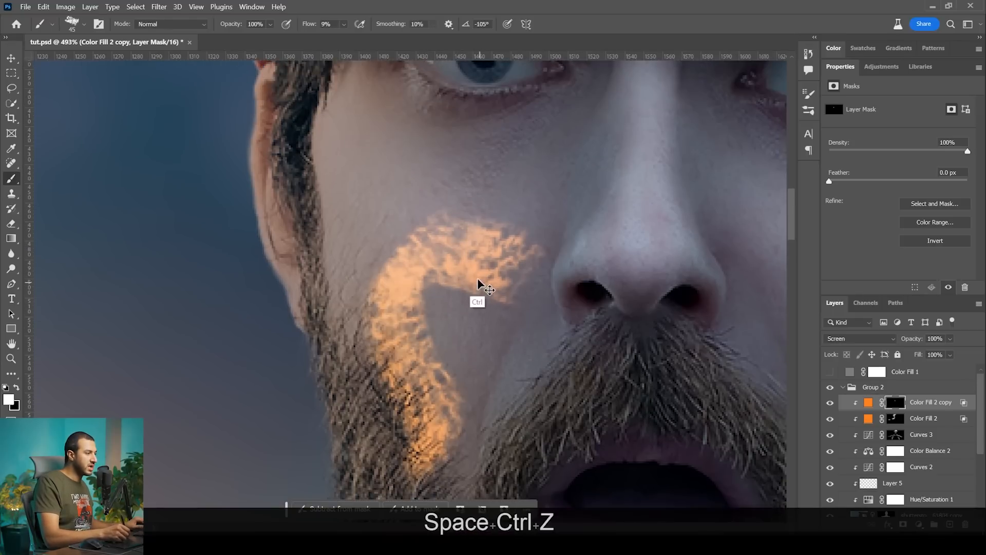
- Paint an orange rim light along the beanie's sunset-facing edge and knit ribs on the Color Fill 2 copy mask with a 10 px textured brush
{"action": "key", "text": "bracketleft"}
{"action": "key", "text": "bracketleft"}
{"action": "key", "text": "bracketleft"}
{"action": "key", "text": "bracketleft"}
{"action": "key", "text": "bracketleft"}
{"action": "key", "text": "bracketleft"}
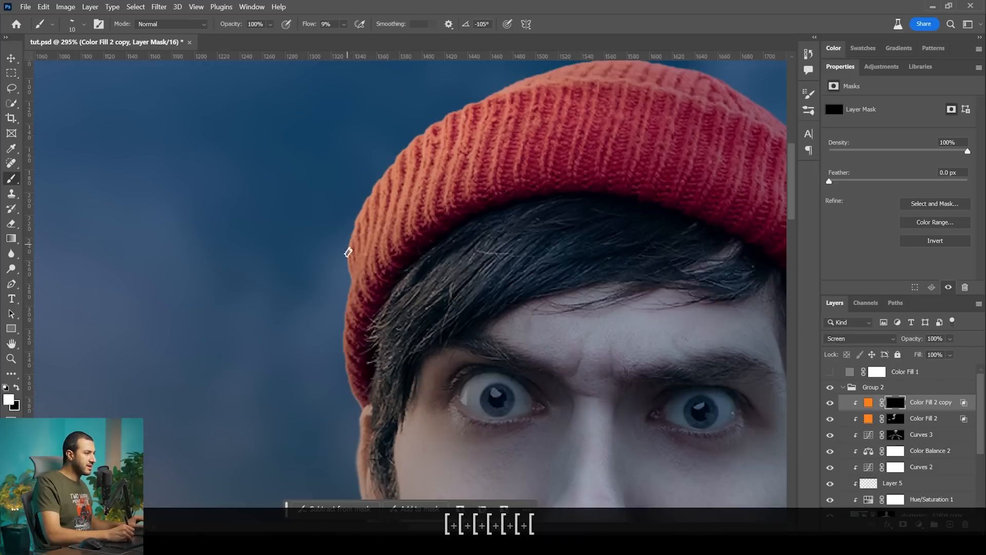
{"action": "left_click_drag", "start_coordinate": [351, 293], "coordinate": [349, 331]}
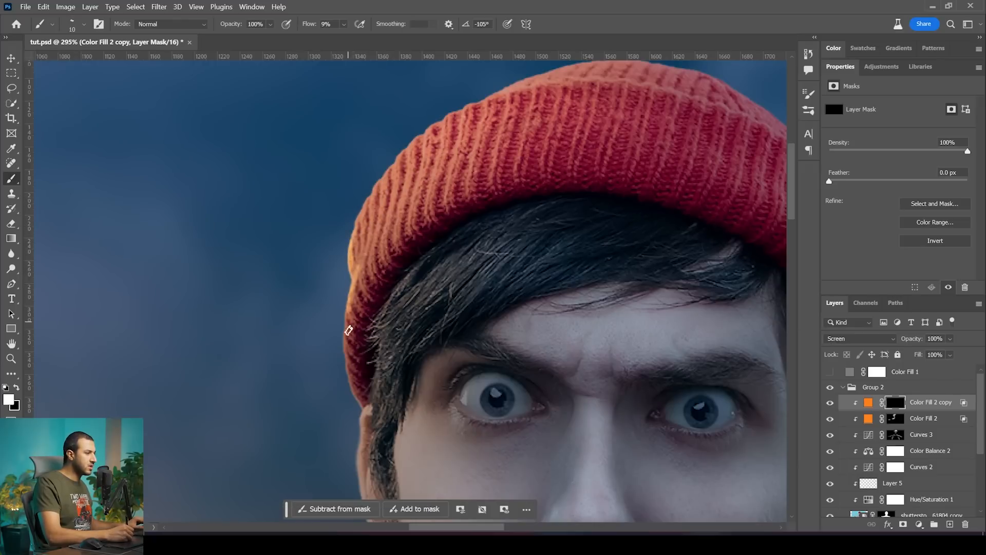
{"action": "left_click_drag", "start_coordinate": [352, 220], "coordinate": [364, 205]}
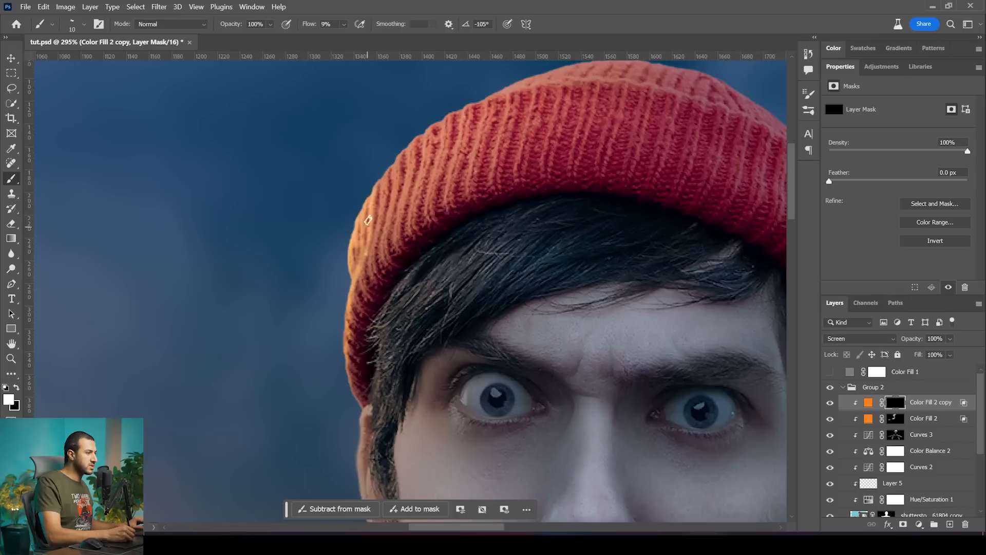
{"action": "left_click_drag", "start_coordinate": [388, 164], "coordinate": [386, 190]}
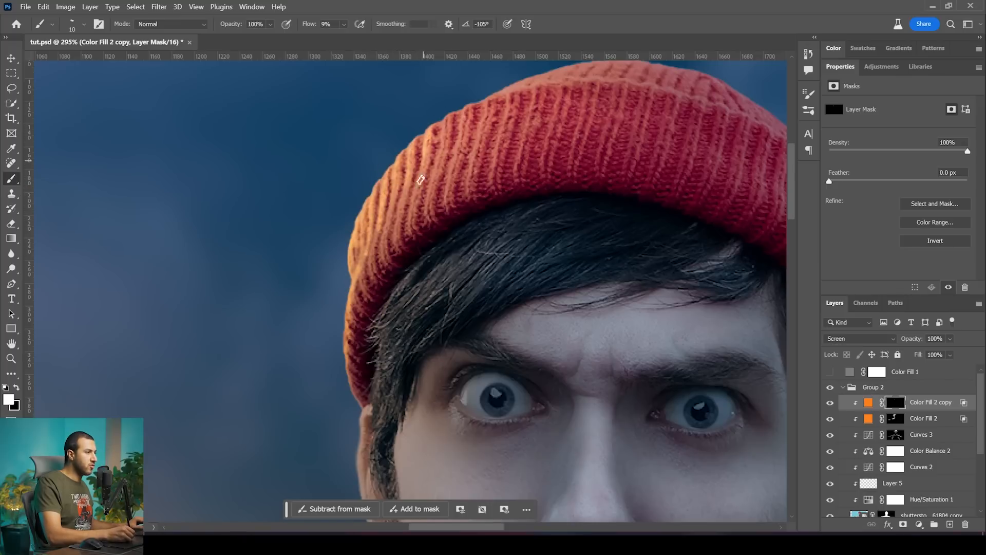
{"action": "key", "text": "space"}
{"action": "left_click_drag", "start_coordinate": [490, 100], "coordinate": [457, 164]}
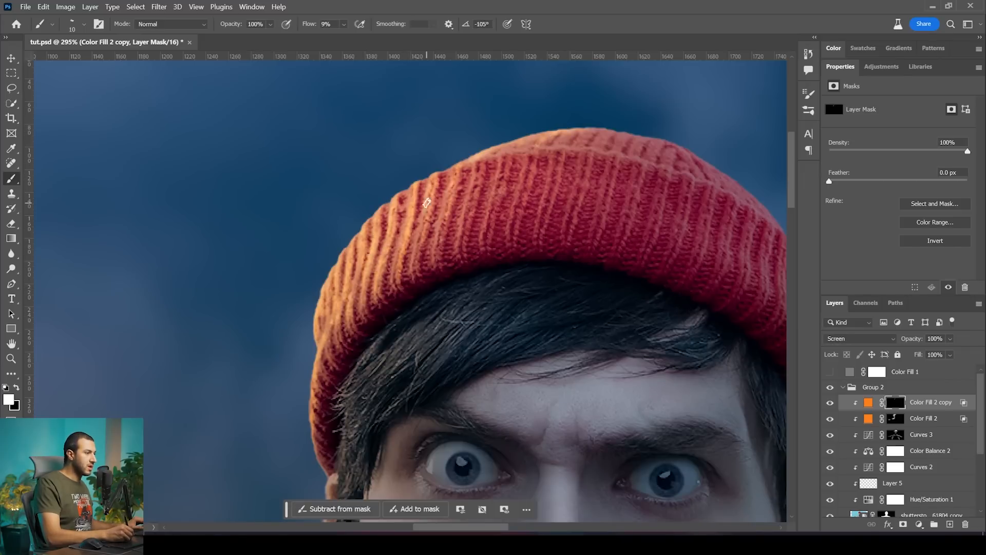
- Make pen pressure control the brush size, set the flow to 96%, and undo the last hair stroke
{"action": "key", "text": "z"}
{"action": "left_click_drag", "start_coordinate": [472, 212], "coordinate": [454, 225]}
{"action": "mouse_move", "coordinate": [418, 340]}
{"action": "left_mouse_down"}
{"action": "mouse_move", "coordinate": [434, 341]}
{"action": "mouse_move", "coordinate": [434, 289]}
{"action": "mouse_move", "coordinate": [415, 286]}
{"action": "left_mouse_up"}
{"action": "key", "text": "b"}
{"action": "key", "text": "v"}
{"action": "key", "text": "b"}
{"action": "left_click", "coordinate": [508, 24]}
{"action": "key", "text": "ctrl+z"}
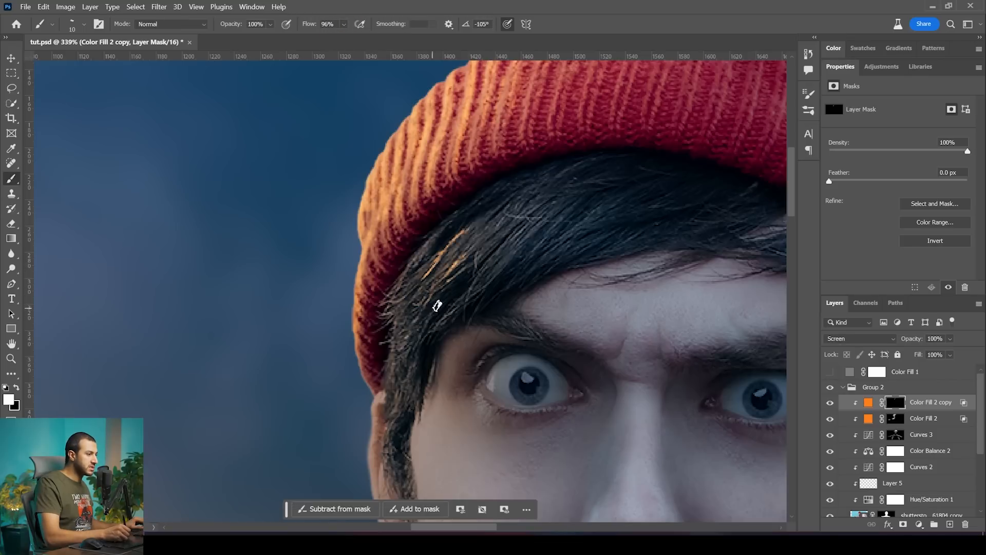
- Paint thin orange highlights on the hair strands below the beanie and down the sideburn on the Color Fill 2 copy mask
{"action": "mouse_move", "coordinate": [437, 306]}
{"action": "left_mouse_down"}
{"action": "mouse_move", "coordinate": [418, 348]}
{"action": "mouse_move", "coordinate": [425, 239]}
{"action": "mouse_move", "coordinate": [460, 222]}
{"action": "mouse_move", "coordinate": [480, 234]}
{"action": "mouse_move", "coordinate": [466, 278]}
{"action": "left_mouse_up"}
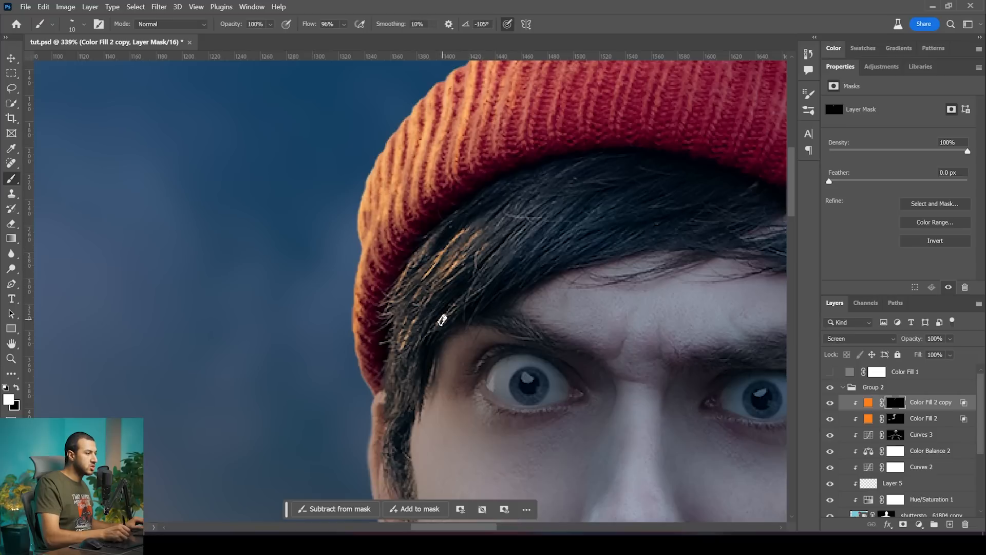
{"action": "left_click_drag", "start_coordinate": [427, 344], "coordinate": [404, 399]}
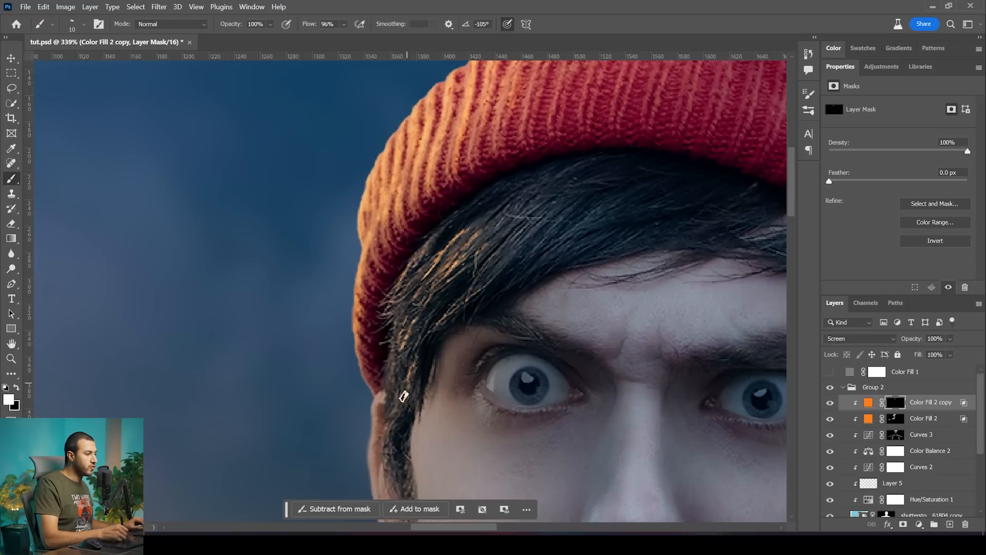
{"action": "mouse_move", "coordinate": [391, 347]}
{"action": "left_mouse_down"}
{"action": "mouse_move", "coordinate": [386, 387]}
{"action": "mouse_move", "coordinate": [405, 443]}
{"action": "left_mouse_up"}
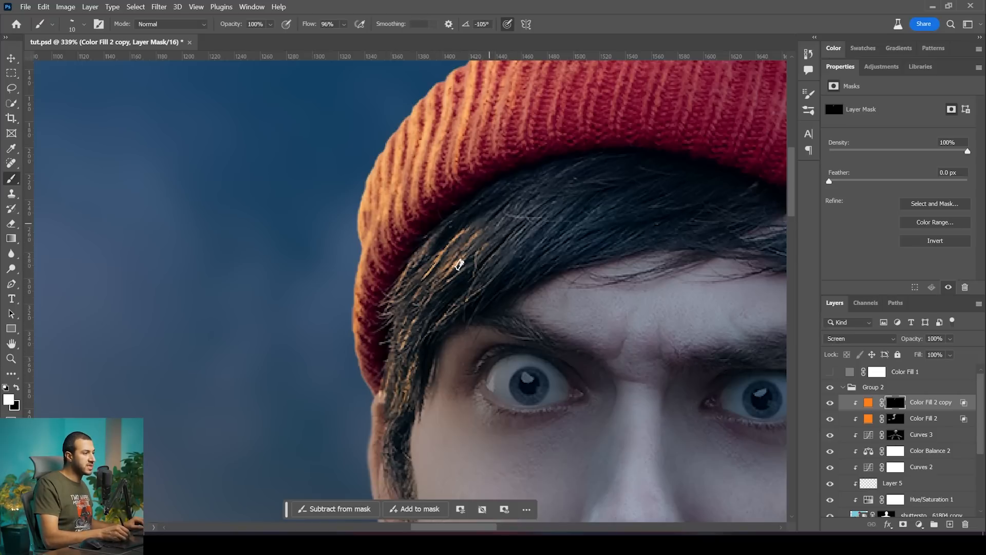
- Extend the thin orange strand highlights across the fringe below the beanie on the Color Fill 2 copy mask
{"action": "mouse_move", "coordinate": [429, 267]}
{"action": "left_mouse_down"}
{"action": "mouse_move", "coordinate": [449, 273]}
{"action": "mouse_move", "coordinate": [508, 238]}
{"action": "mouse_move", "coordinate": [515, 251]}
{"action": "mouse_move", "coordinate": [520, 239]}
{"action": "mouse_move", "coordinate": [467, 312]}
{"action": "mouse_move", "coordinate": [549, 224]}
{"action": "mouse_move", "coordinate": [485, 281]}
{"action": "mouse_move", "coordinate": [473, 246]}
{"action": "left_mouse_up"}
- Paint an orange rim light along the ear's outer edge with a 20 px textured brush at 9% flow
{"action": "key", "text": "space"}
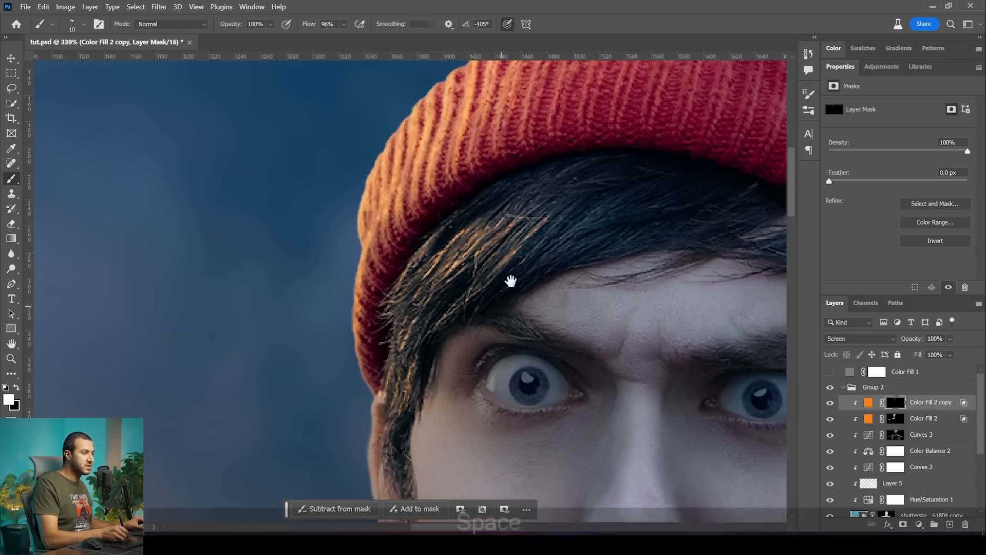
{"action": "left_click_drag", "start_coordinate": [501, 303], "coordinate": [543, 202]}
{"action": "left_click_drag", "start_coordinate": [448, 358], "coordinate": [444, 311]}
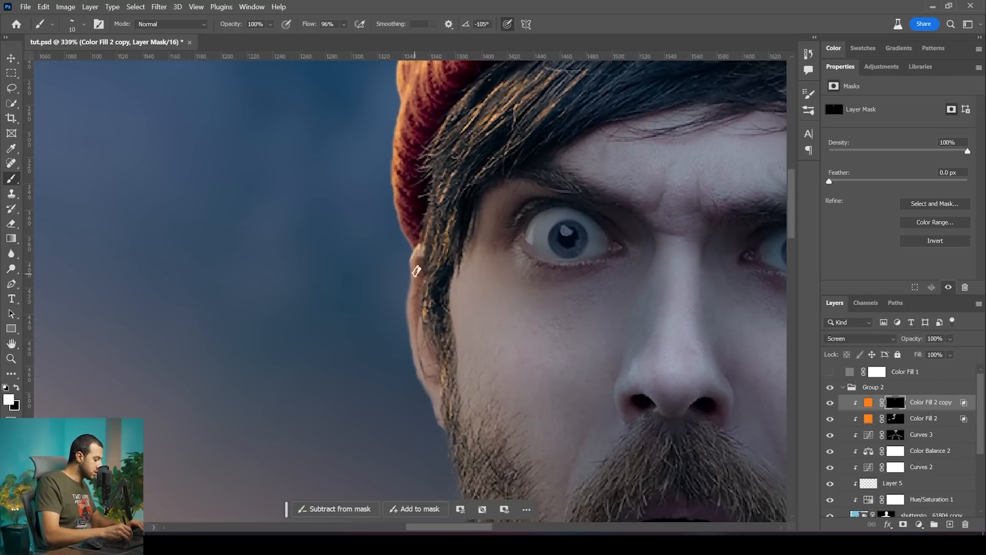
{"action": "key", "text": "bracketright"}
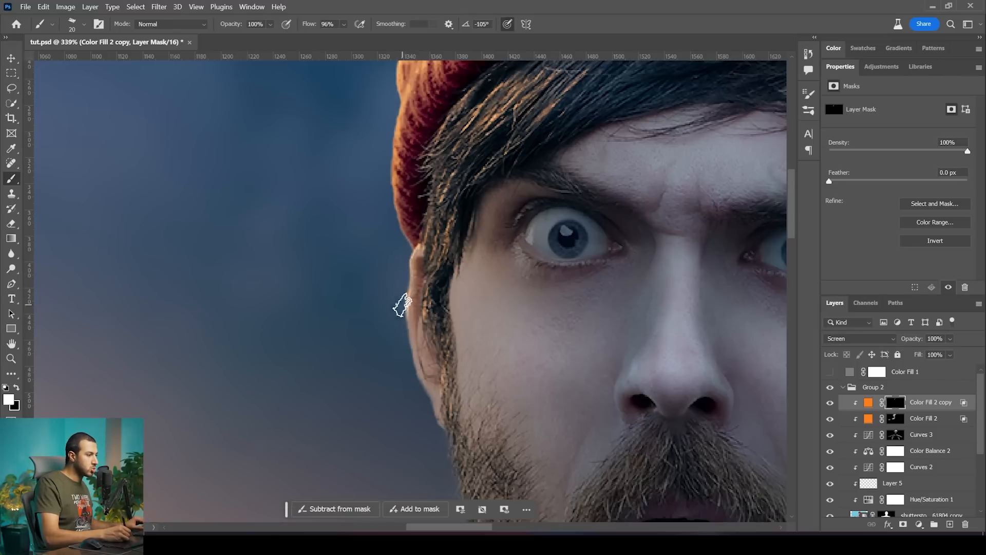
{"action": "key", "text": "z"}
{"action": "mouse_move", "coordinate": [470, 335]}
{"action": "left_mouse_down"}
{"action": "mouse_move", "coordinate": [403, 310]}
{"action": "mouse_move", "coordinate": [457, 346]}
{"action": "left_mouse_up"}
{"action": "left_click_drag", "start_coordinate": [412, 318], "coordinate": [418, 264]}
{"action": "key", "text": "z"}
{"action": "left_click_drag", "start_coordinate": [468, 315], "coordinate": [468, 268]}
{"action": "key", "text": "z"}
{"action": "left_click_drag", "start_coordinate": [426, 231], "coordinate": [459, 257]}
{"action": "key", "text": "x"}
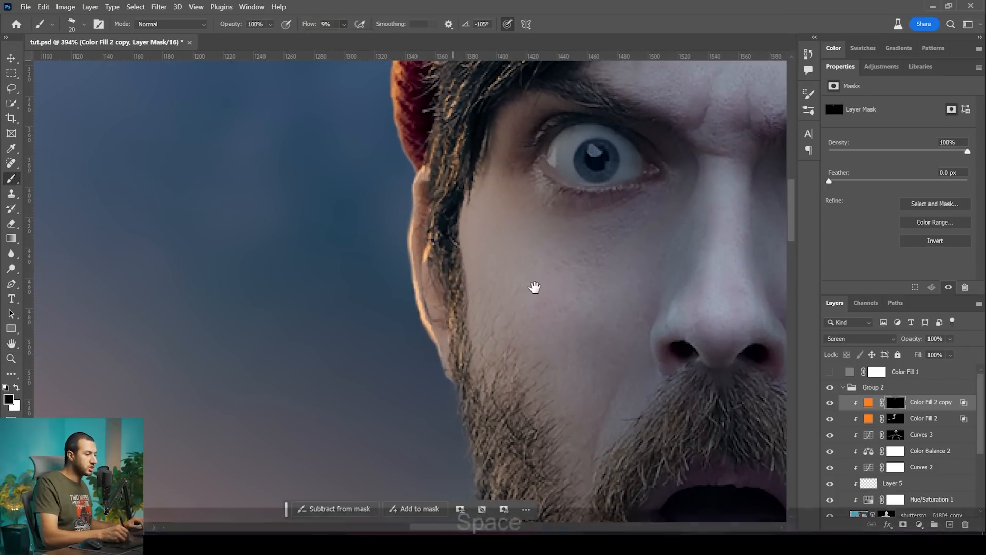
- Set the brush to 7 px and 85% flow with white as the painting color, and undo the last three changes
{"action": "key", "text": "space"}
{"action": "left_click_drag", "start_coordinate": [532, 286], "coordinate": [504, 176]}
{"action": "left_click", "coordinate": [343, 24]}
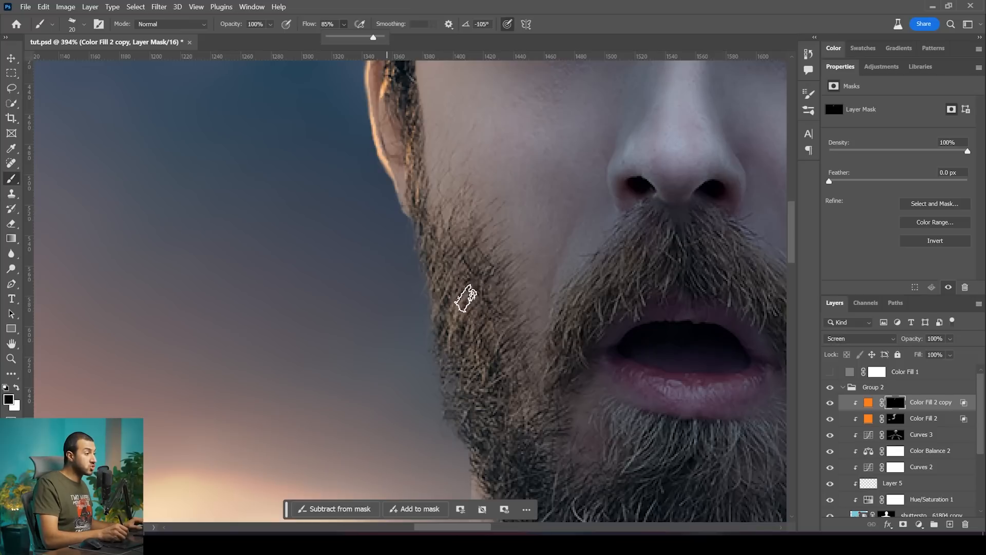
{"action": "key", "text": "bracketleft"}
{"action": "key", "text": "bracketleft"}
{"action": "key", "text": "bracketleft"}
{"action": "key", "text": "bracketleft"}
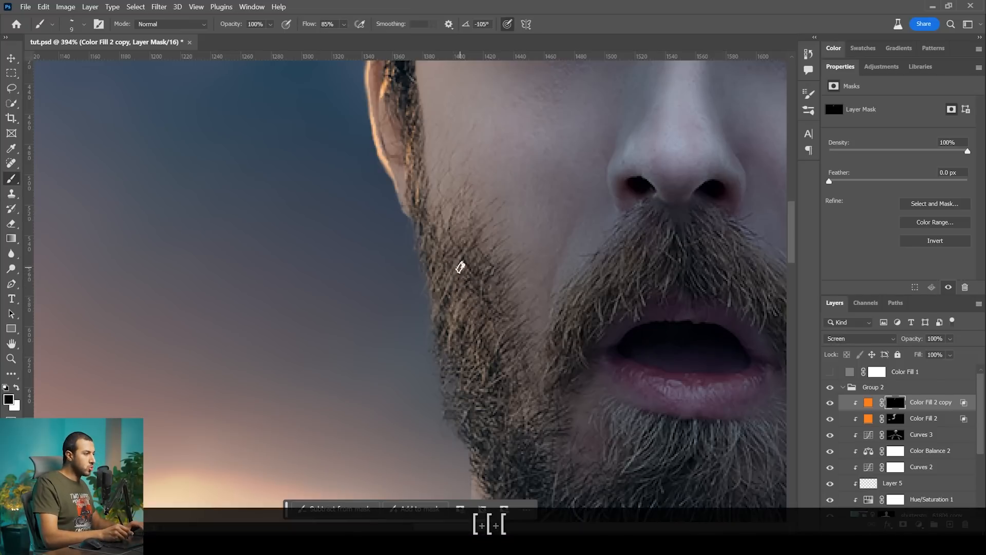
{"action": "key", "text": "x"}
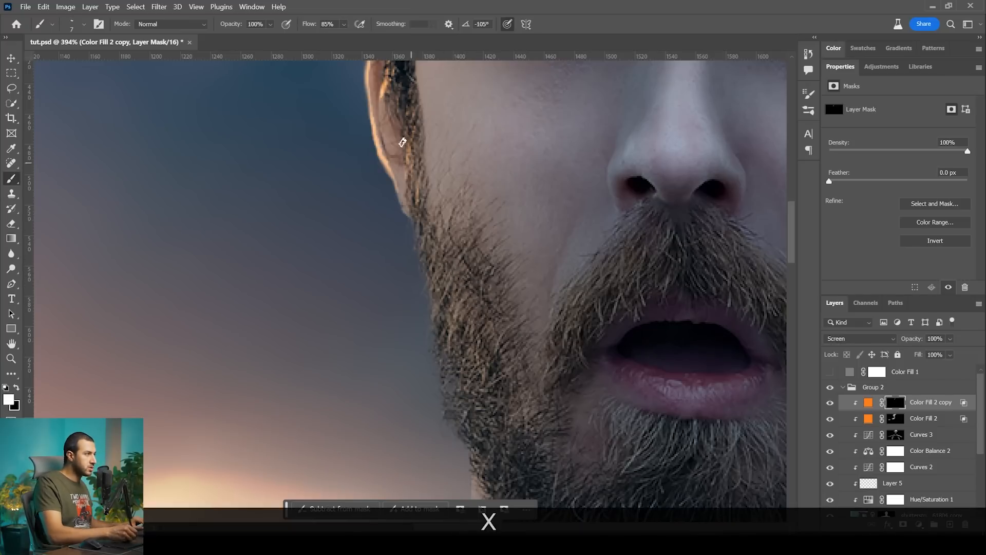
{"action": "key", "text": "ctrl+z"}
{"action": "key", "text": "ctrl+z"}
{"action": "key", "text": "ctrl+z"}
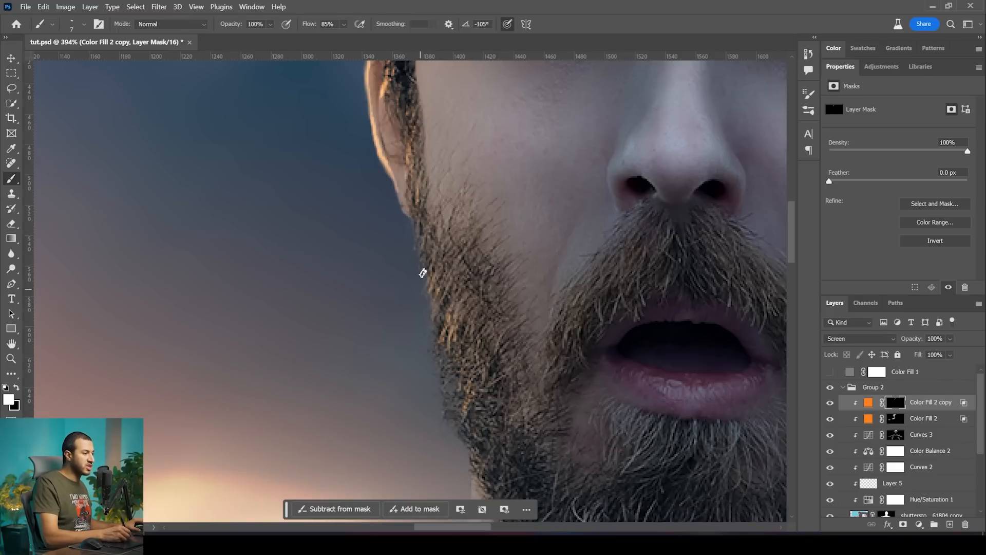
- Paint thin orange highlights on the beard strands along the sunset-facing cheek and jaw down to the neck
{"action": "mouse_move", "coordinate": [423, 255]}
{"action": "left_mouse_down"}
{"action": "mouse_move", "coordinate": [428, 308]}
{"action": "mouse_move", "coordinate": [426, 260]}
{"action": "mouse_move", "coordinate": [433, 329]}
{"action": "left_mouse_up"}
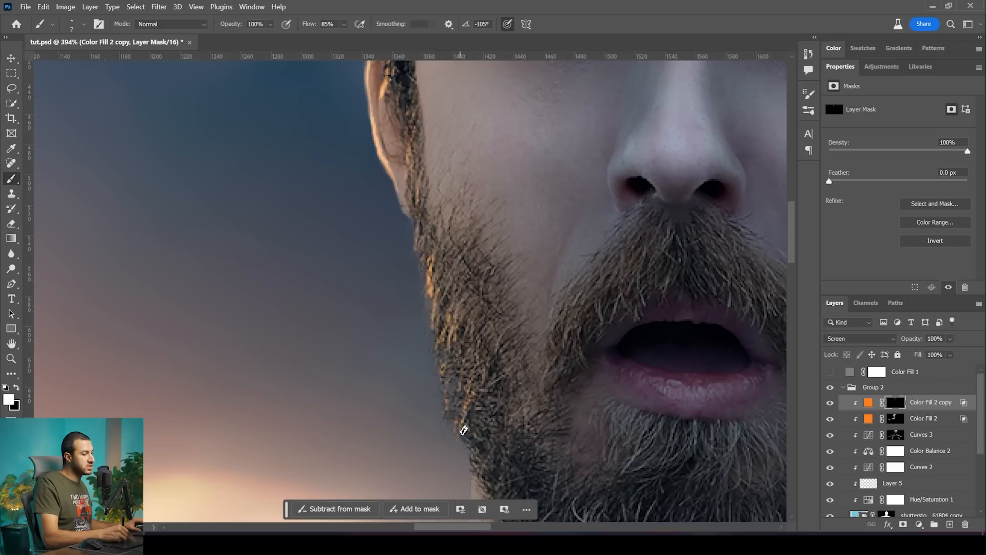
{"action": "mouse_move", "coordinate": [463, 430]}
{"action": "left_mouse_down"}
{"action": "mouse_move", "coordinate": [476, 459]}
{"action": "mouse_move", "coordinate": [504, 295]}
{"action": "left_mouse_up"}
{"action": "key", "text": "space"}
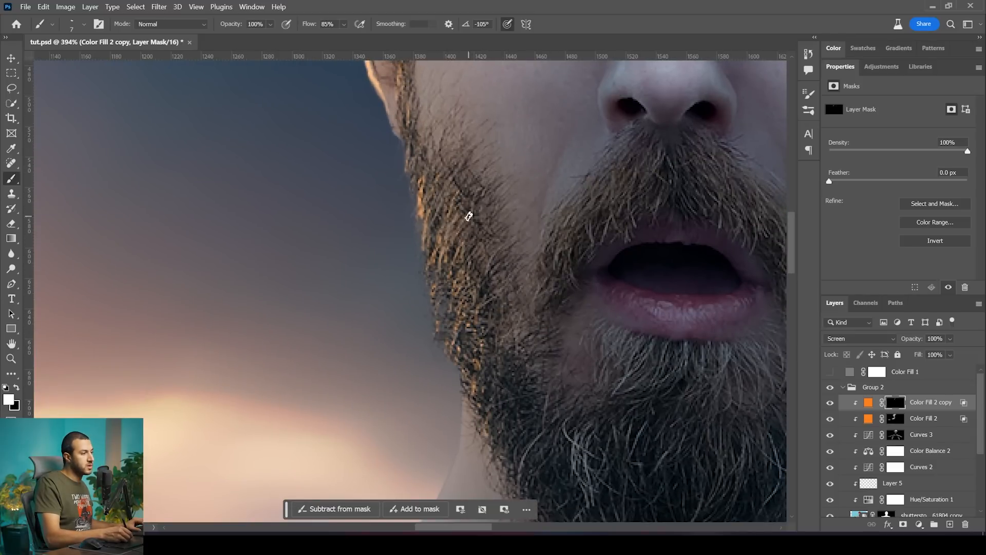
{"action": "key", "text": "space"}
{"action": "left_click_drag", "start_coordinate": [512, 429], "coordinate": [494, 397]}
{"action": "left_click_drag", "start_coordinate": [519, 471], "coordinate": [512, 395]}
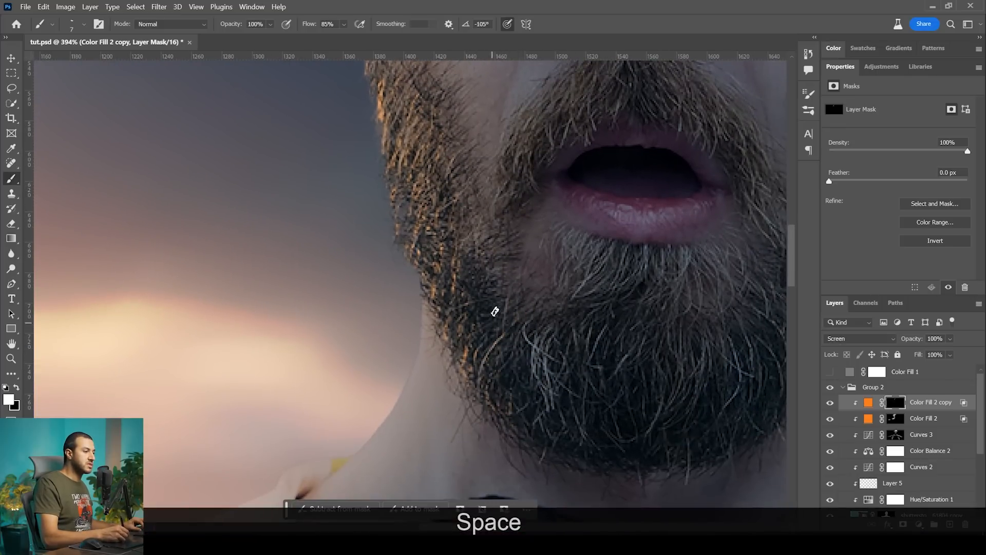
- Add thin orange highlights to the sunset-facing strands of the moustache on the Color Fill 2 copy mask
{"action": "key", "text": "z"}
{"action": "left_click_drag", "start_coordinate": [541, 246], "coordinate": [500, 312]}
{"action": "key", "text": "space"}
{"action": "key", "text": "z"}
{"action": "left_click_drag", "start_coordinate": [479, 278], "coordinate": [513, 290]}
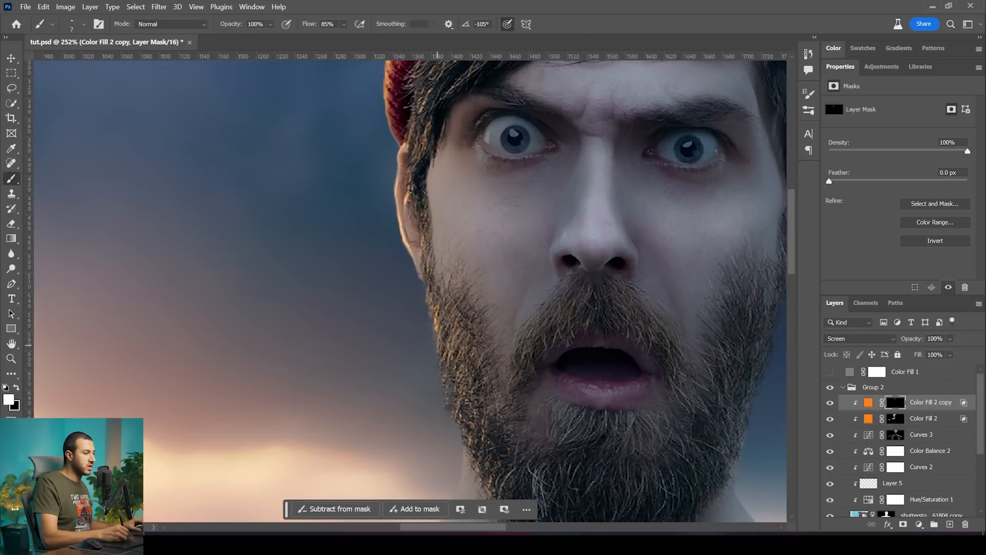
{"action": "key", "text": "x"}
{"action": "key", "text": "space"}
{"action": "left_click_drag", "start_coordinate": [469, 319], "coordinate": [431, 294]}
{"action": "key", "text": "x"}
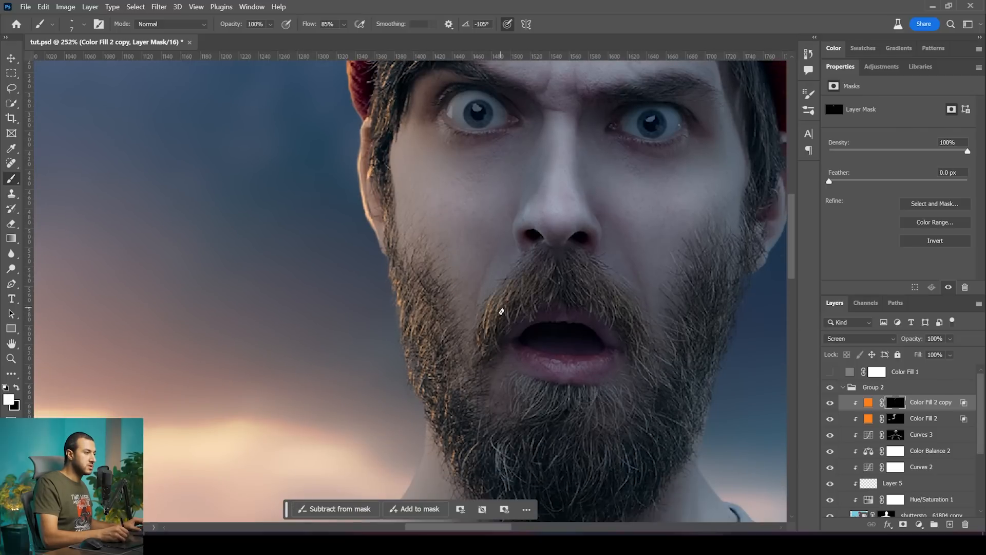
- Set the textured brush to 15 px and 2% flow with white as the painting color for the cheek glow
{"action": "key", "text": "z"}
{"action": "mouse_move", "coordinate": [514, 289]}
{"action": "left_mouse_down"}
{"action": "mouse_move", "coordinate": [469, 285]}
{"action": "mouse_move", "coordinate": [493, 306]}
{"action": "mouse_move", "coordinate": [511, 298]}
{"action": "left_mouse_up"}
{"action": "key", "text": "space"}
{"action": "key", "text": "z"}
{"action": "left_click_drag", "start_coordinate": [462, 227], "coordinate": [493, 245]}
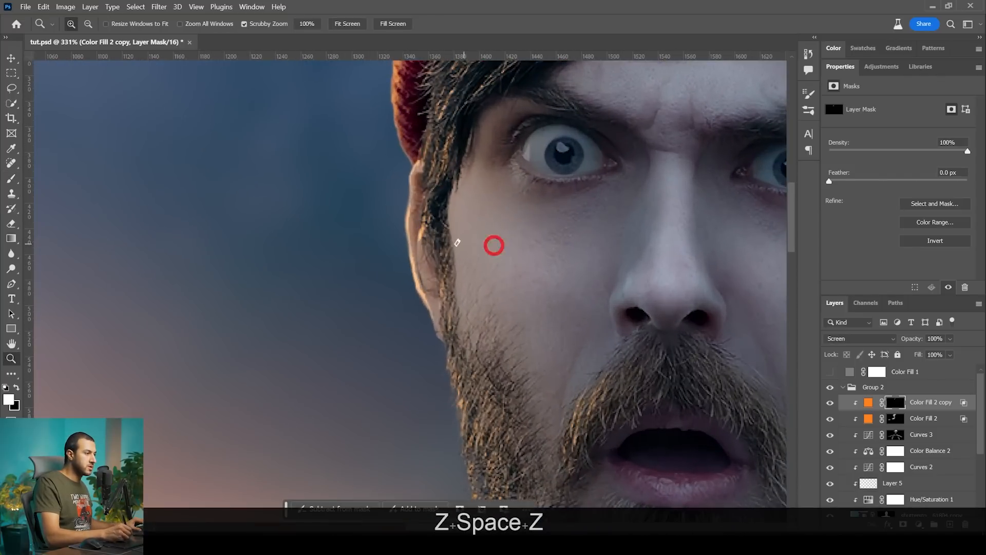
{"action": "left_click_drag", "start_coordinate": [343, 25], "coordinate": [322, 40]}
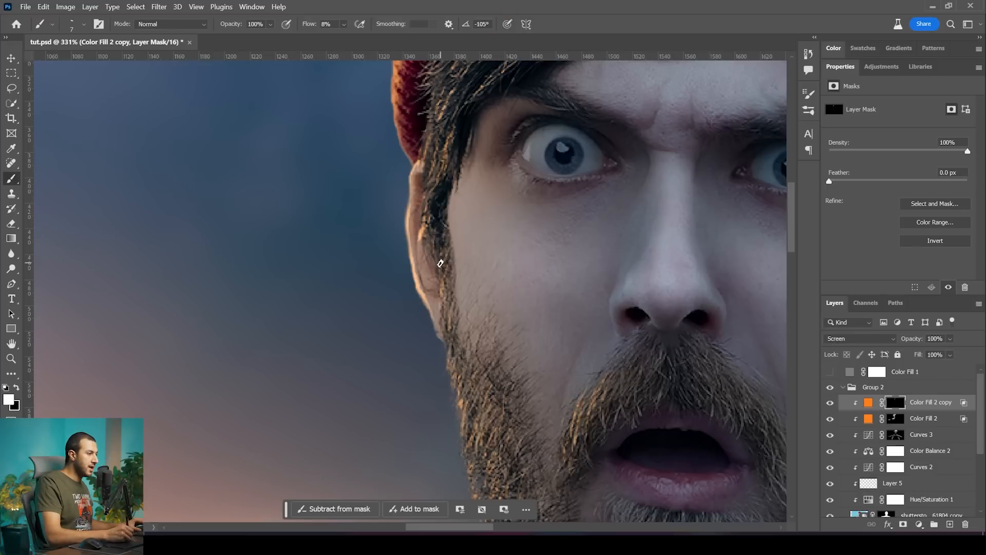
{"action": "key", "text": "x"}
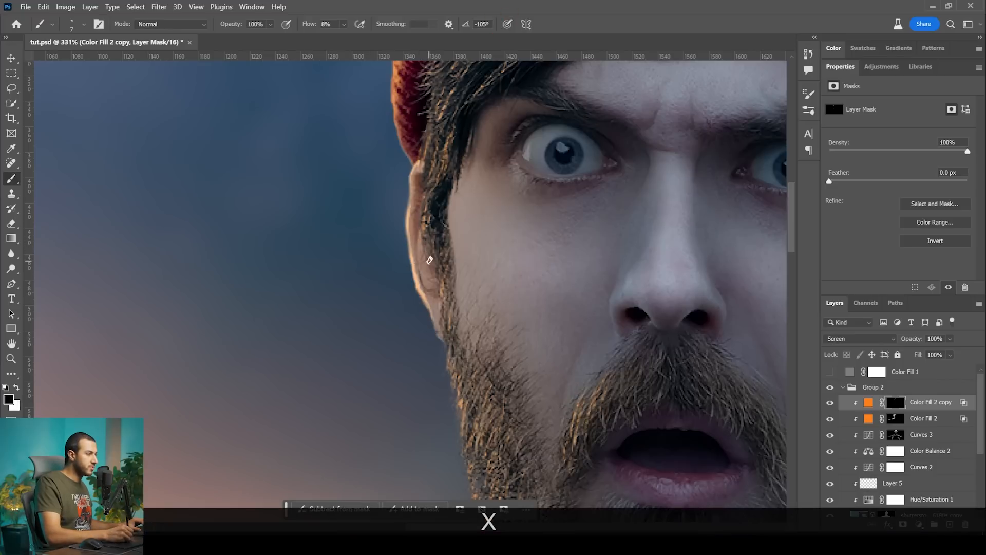
{"action": "key", "text": "bracketright"}
{"action": "key", "text": "bracketright"}
{"action": "key", "text": "bracketright"}
{"action": "key", "text": "bracketright"}
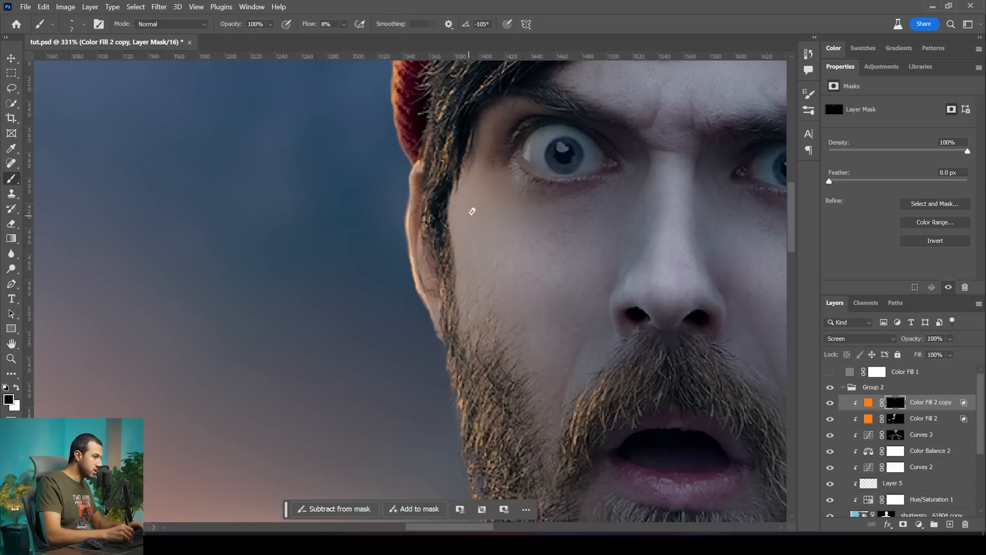
{"action": "key", "text": "bracketright"}
{"action": "left_click", "coordinate": [343, 24]}
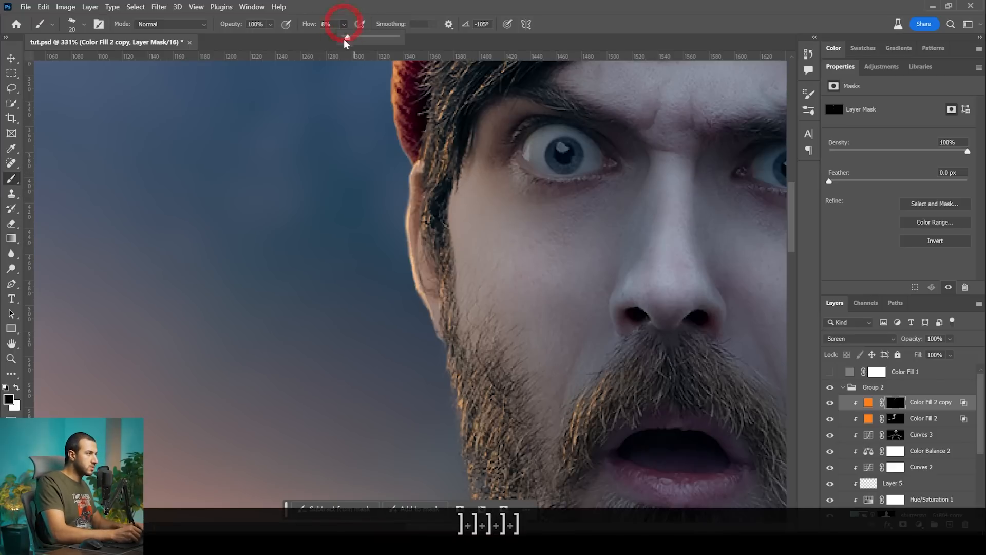
{"action": "left_click", "coordinate": [462, 241]}
{"action": "key", "text": "bracketleft"}
{"action": "key", "text": "x"}
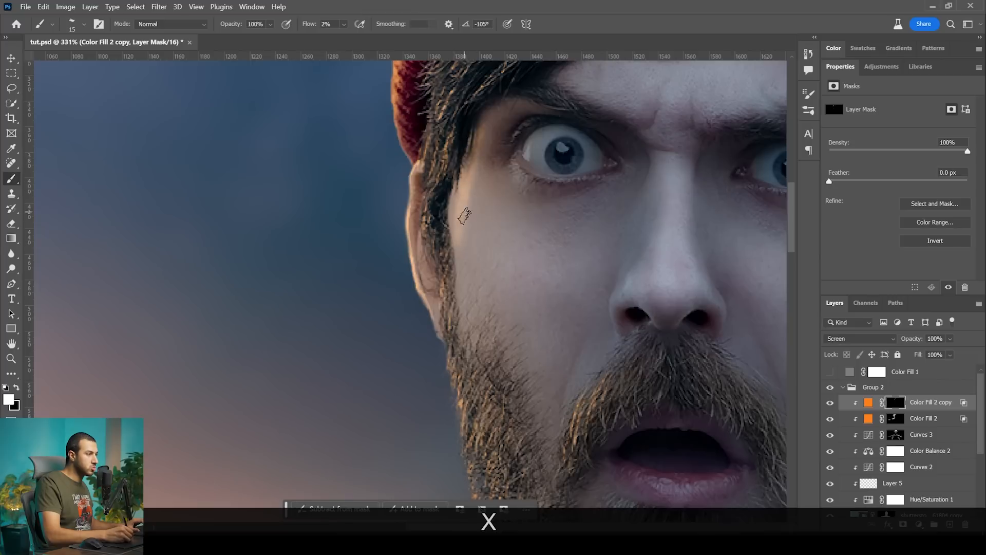
- Paint a soft orange glow down the sunset-facing cheek from the temple to the top of the beard
{"action": "mouse_move", "coordinate": [473, 221]}
{"action": "left_mouse_down"}
{"action": "mouse_move", "coordinate": [474, 244]}
{"action": "mouse_move", "coordinate": [454, 206]}
{"action": "mouse_move", "coordinate": [462, 258]}
{"action": "mouse_move", "coordinate": [467, 235]}
{"action": "mouse_move", "coordinate": [470, 248]}
{"action": "mouse_move", "coordinate": [459, 314]}
{"action": "mouse_move", "coordinate": [460, 291]}
{"action": "mouse_move", "coordinate": [473, 337]}
{"action": "left_mouse_up"}
{"action": "mouse_move", "coordinate": [482, 254]}
{"action": "left_mouse_down"}
{"action": "mouse_move", "coordinate": [471, 269]}
{"action": "mouse_move", "coordinate": [477, 320]}
{"action": "left_mouse_up"}
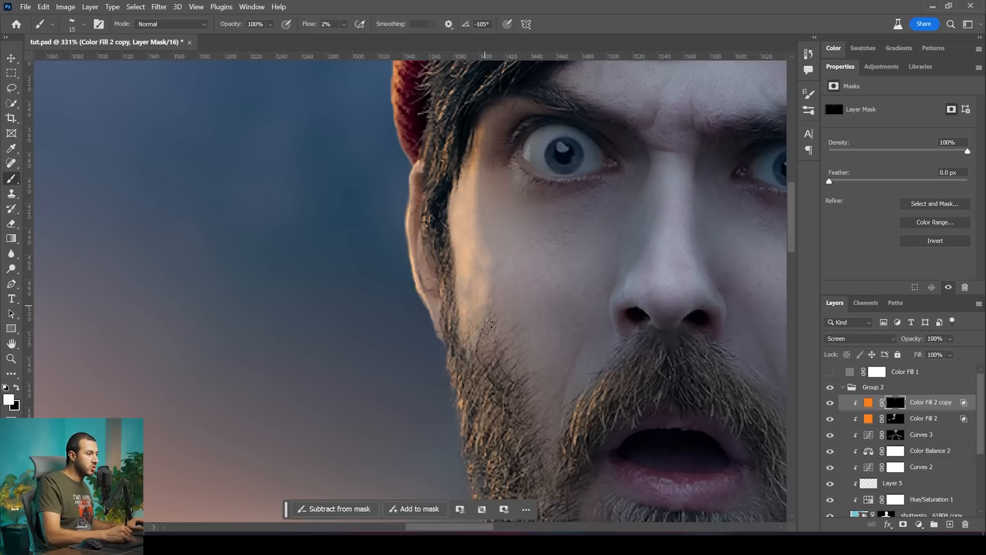
{"action": "left_click_drag", "start_coordinate": [493, 305], "coordinate": [492, 351]}
{"action": "left_click_drag", "start_coordinate": [474, 281], "coordinate": [488, 317]}
{"action": "left_click_drag", "start_coordinate": [462, 236], "coordinate": [472, 297]}
{"action": "left_click_drag", "start_coordinate": [452, 176], "coordinate": [459, 240]}
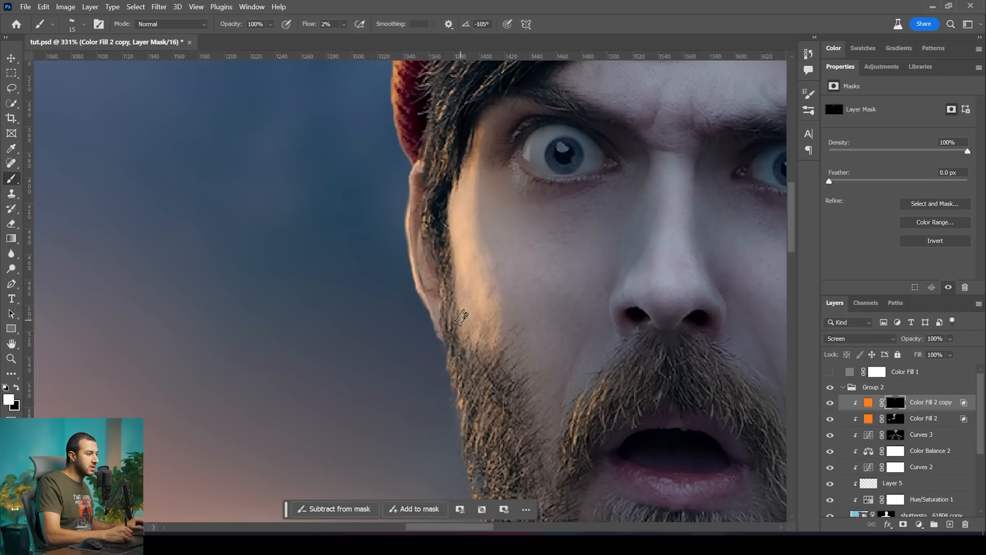
- Soften the cheek glow's inner edge by painting black on the mask and touching up with white
{"action": "key", "text": "x"}
{"action": "mouse_move", "coordinate": [479, 344]}
{"action": "left_mouse_down"}
{"action": "mouse_move", "coordinate": [495, 291]}
{"action": "mouse_move", "coordinate": [482, 295]}
{"action": "mouse_move", "coordinate": [478, 243]}
{"action": "left_mouse_up"}
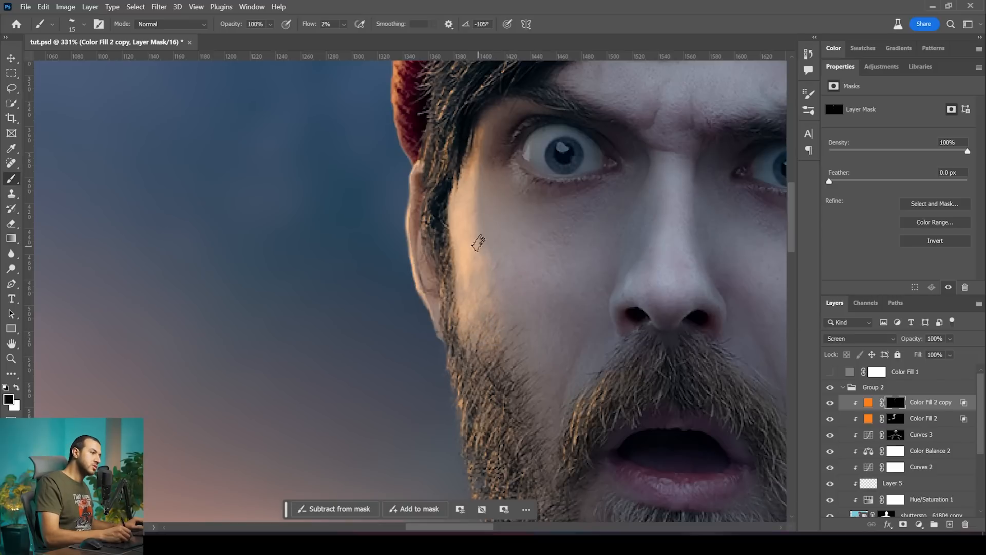
{"action": "mouse_move", "coordinate": [478, 172]}
{"action": "left_mouse_down"}
{"action": "mouse_move", "coordinate": [482, 123]}
{"action": "mouse_move", "coordinate": [473, 166]}
{"action": "left_mouse_up"}
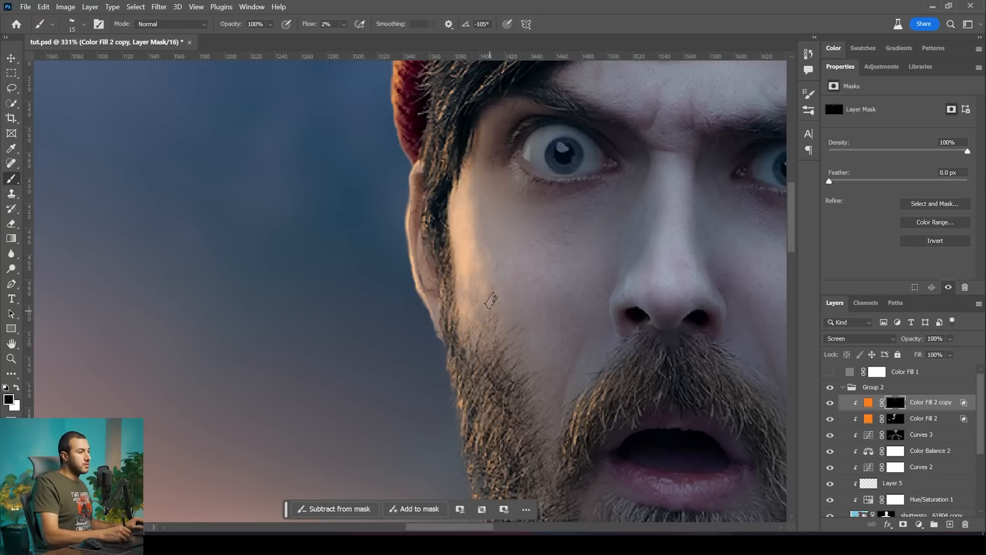
{"action": "key", "text": "x"}
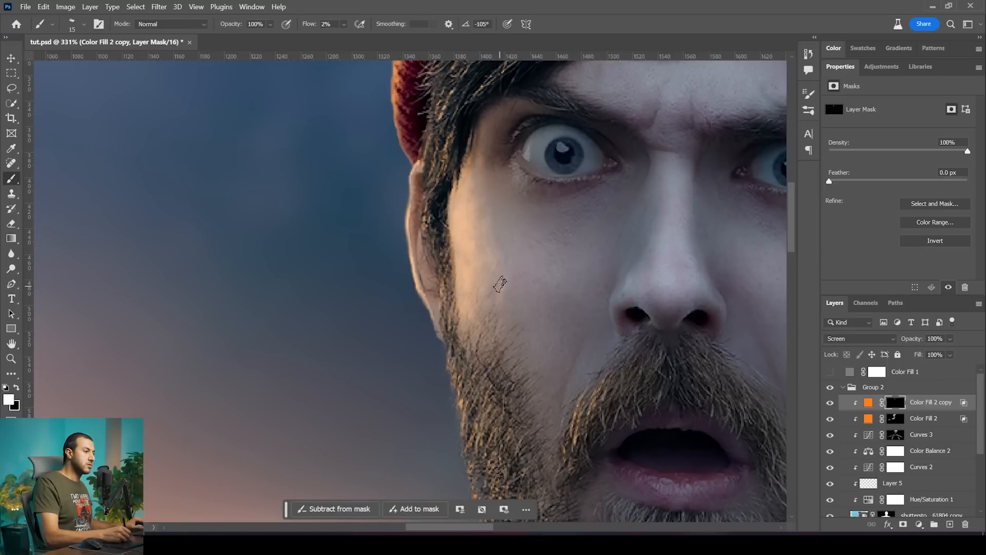
{"action": "key", "text": "z"}
{"action": "left_click_drag", "start_coordinate": [487, 320], "coordinate": [502, 282]}
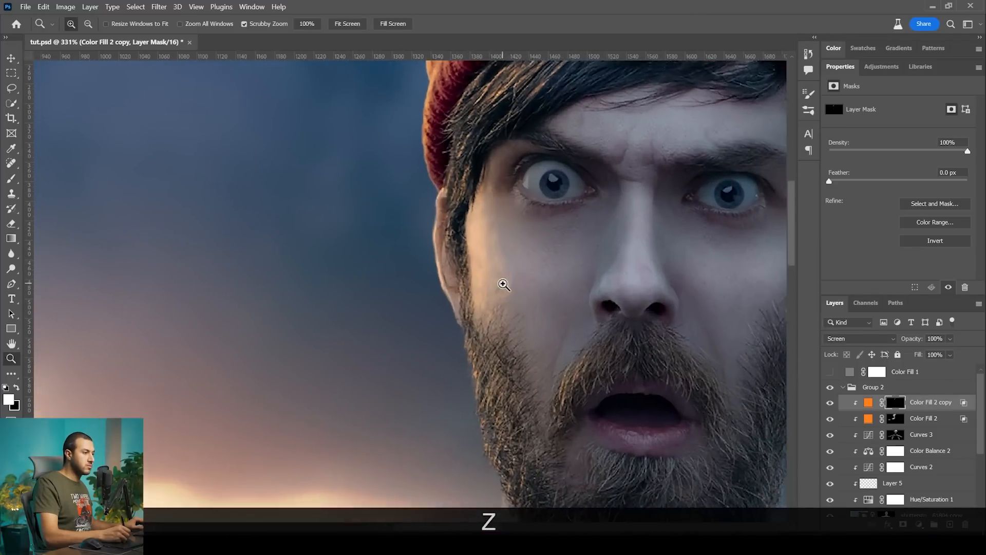
{"action": "key", "text": "x"}
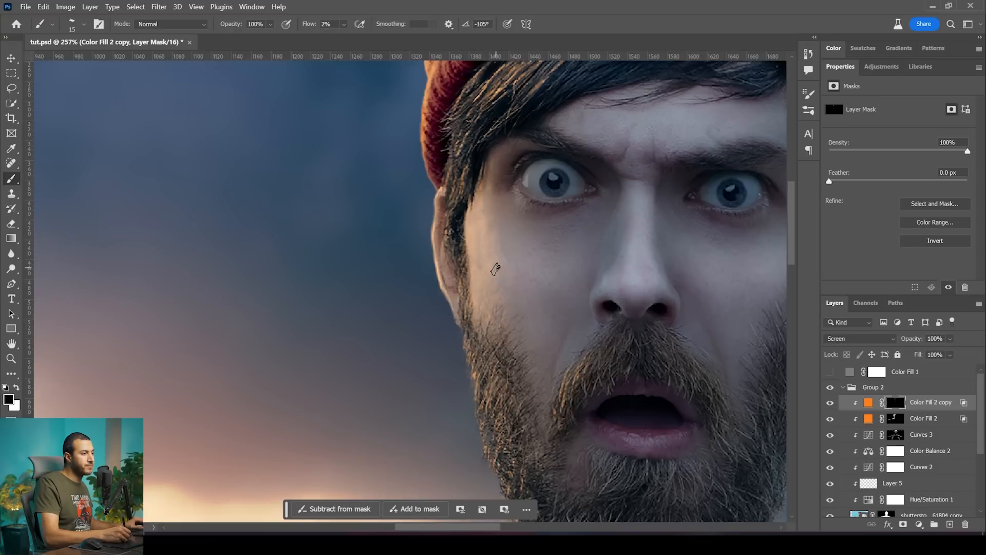
- Paint a soft orange rim light along the sunset-facing edge of the neck from the beard to the collar
{"action": "key", "text": "z"}
{"action": "mouse_move", "coordinate": [500, 230]}
{"action": "left_mouse_down"}
{"action": "mouse_move", "coordinate": [486, 240]}
{"action": "mouse_move", "coordinate": [450, 227]}
{"action": "mouse_move", "coordinate": [528, 258]}
{"action": "left_mouse_up"}
{"action": "key", "text": "z"}
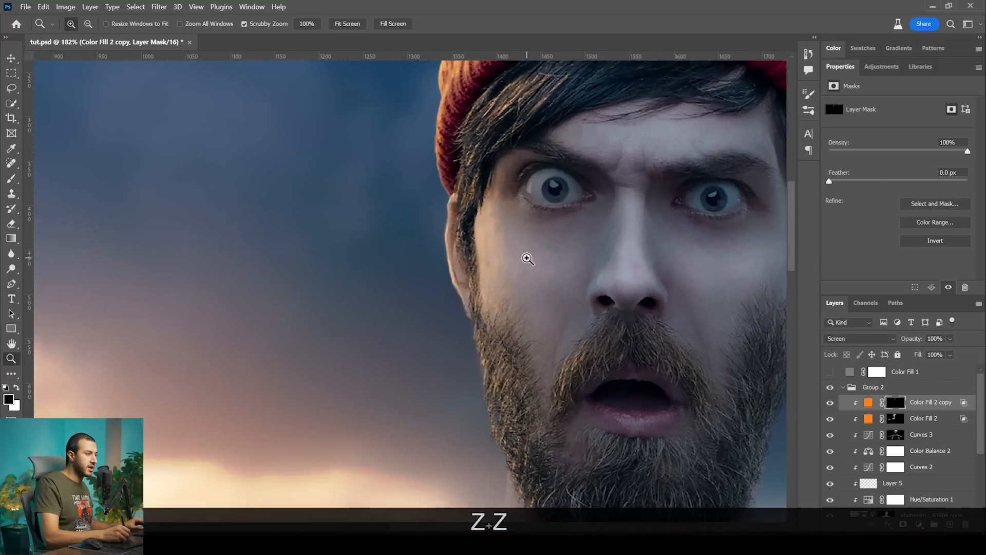
{"action": "key", "text": "space"}
{"action": "left_click_drag", "start_coordinate": [512, 308], "coordinate": [487, 169]}
{"action": "key", "text": "z"}
{"action": "mouse_move", "coordinate": [491, 350]}
{"action": "left_mouse_down"}
{"action": "mouse_move", "coordinate": [503, 351]}
{"action": "mouse_move", "coordinate": [521, 260]}
{"action": "left_mouse_up"}
{"action": "key", "text": "space"}
{"action": "key", "text": "x"}
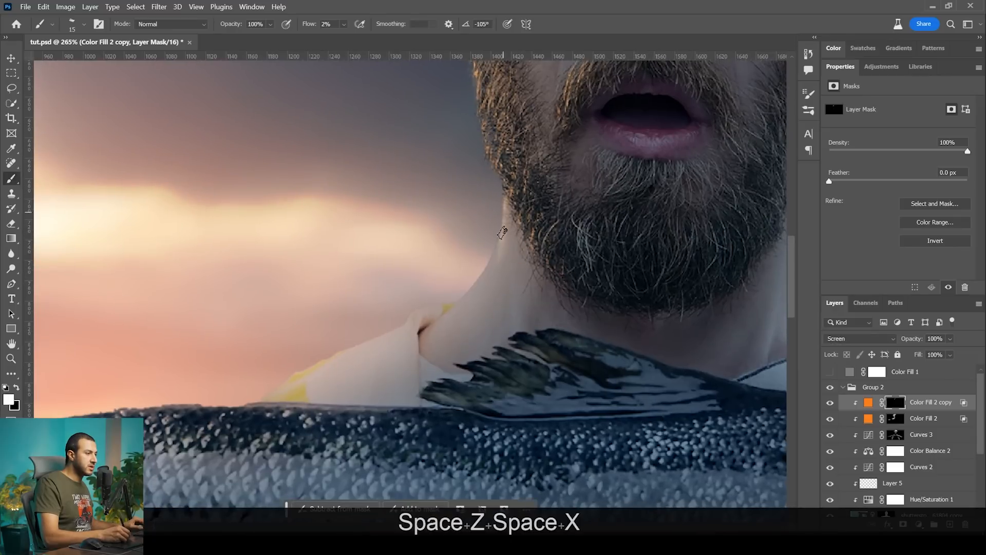
{"action": "left_click_drag", "start_coordinate": [492, 254], "coordinate": [434, 324]}
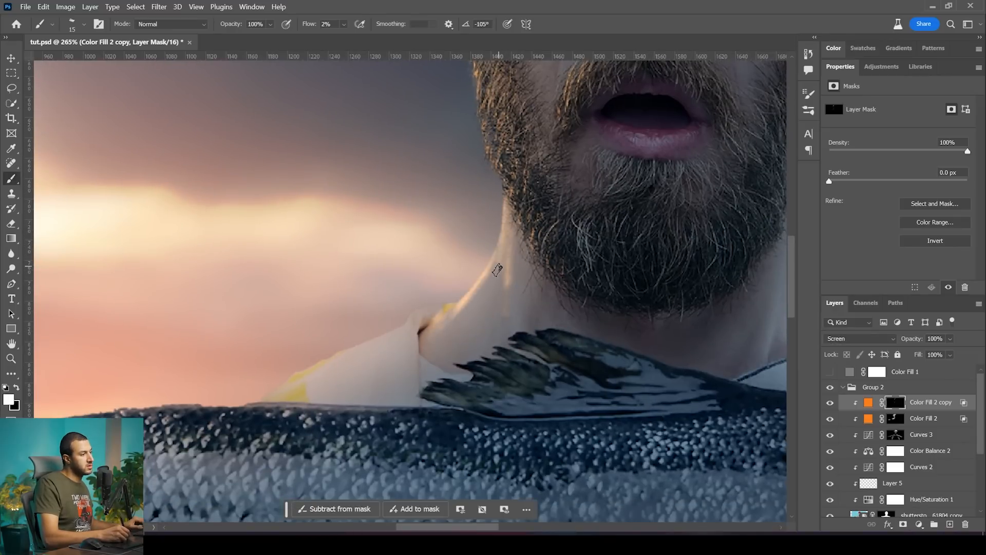
{"action": "key", "text": "x"}
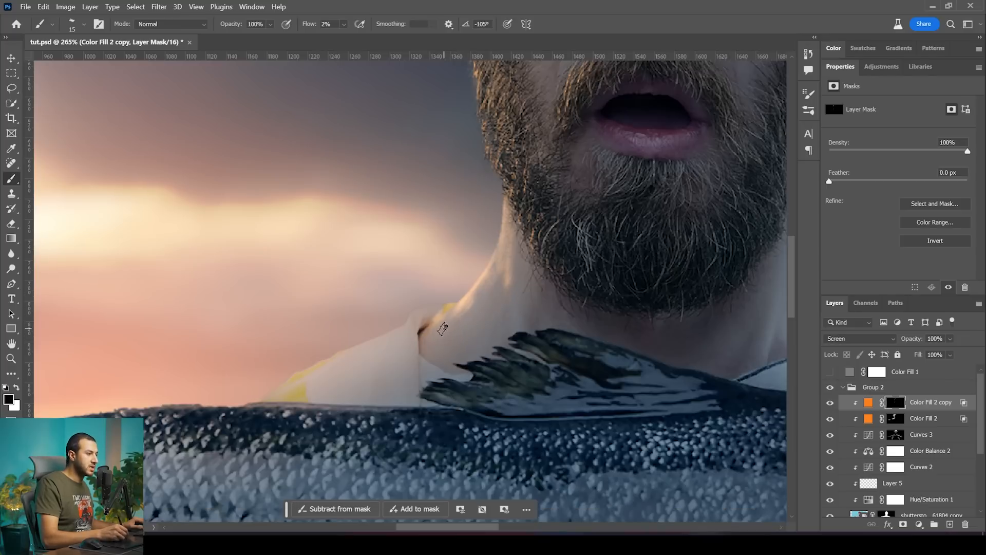
- Paint orange light along the shirt's collar and shoulder edge, and trim the glow near the fish with black
{"action": "key", "text": "x"}
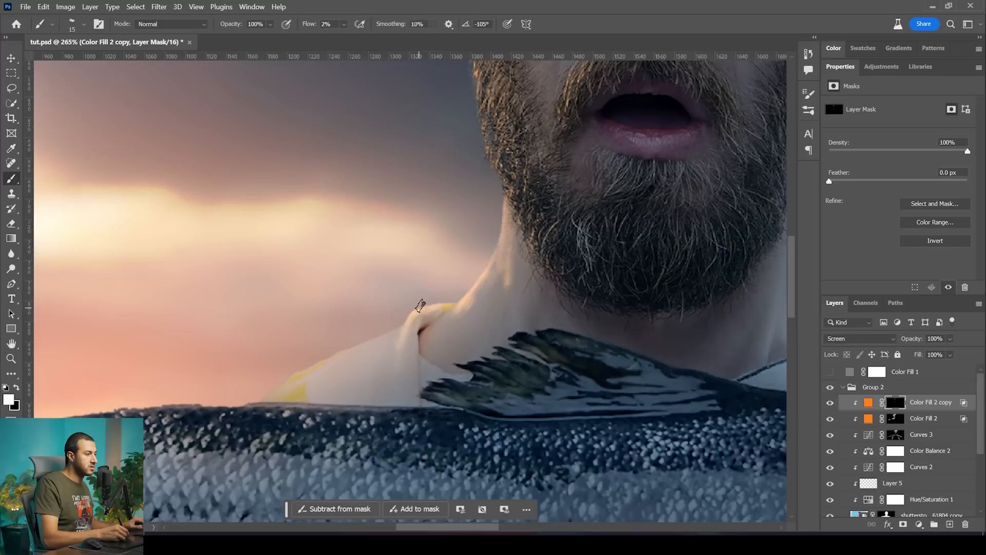
{"action": "mouse_move", "coordinate": [397, 330]}
{"action": "left_mouse_down"}
{"action": "mouse_move", "coordinate": [307, 371]}
{"action": "mouse_move", "coordinate": [266, 401]}
{"action": "mouse_move", "coordinate": [334, 363]}
{"action": "mouse_move", "coordinate": [298, 392]}
{"action": "left_mouse_up"}
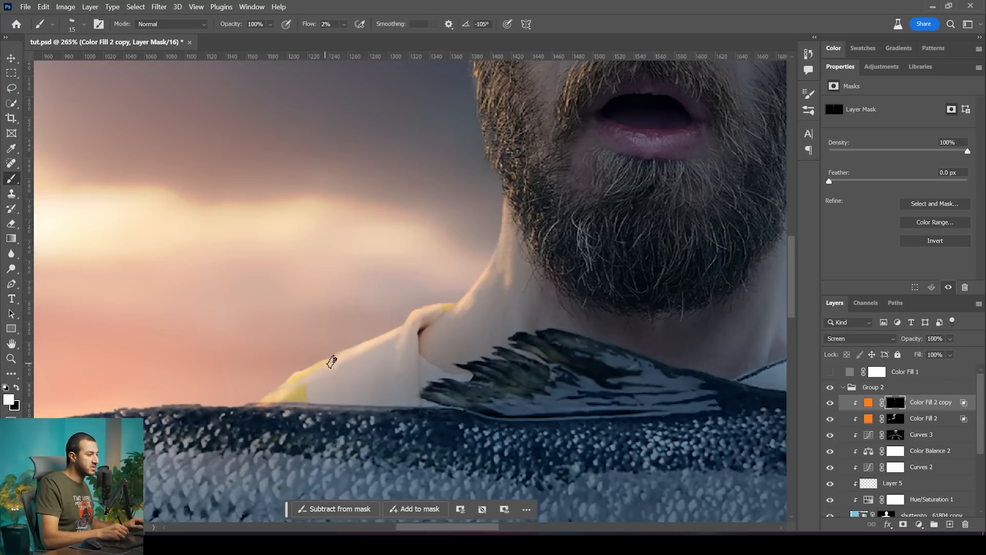
{"action": "mouse_move", "coordinate": [302, 393]}
{"action": "left_mouse_down"}
{"action": "mouse_move", "coordinate": [377, 341]}
{"action": "mouse_move", "coordinate": [399, 337]}
{"action": "left_mouse_up"}
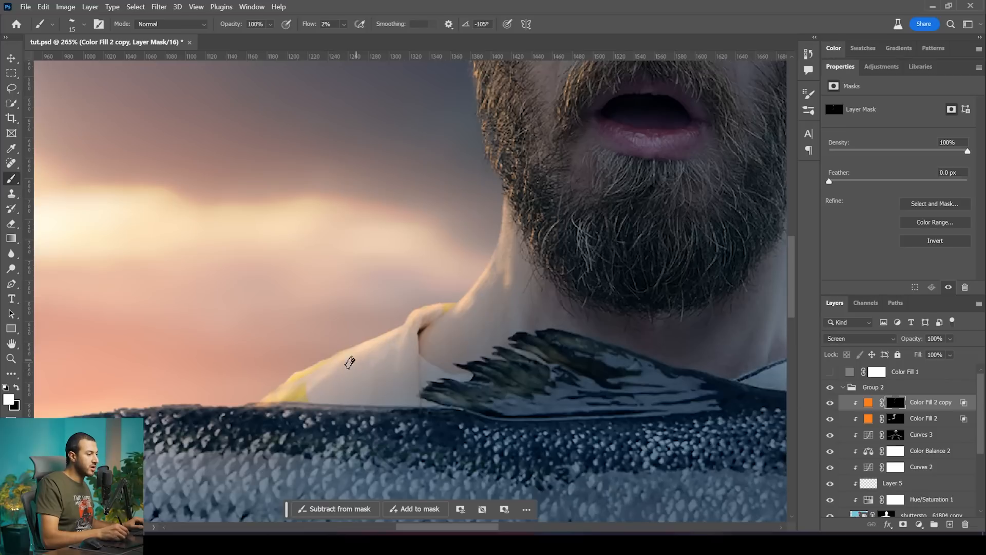
{"action": "key", "text": "x"}
{"action": "left_click_drag", "start_coordinate": [276, 406], "coordinate": [305, 405]}
- Paint fine orange highlights into the hair strands just below the beanie's sunset-facing side, refining them with black on the mask
{"action": "key", "text": "z"}
{"action": "mouse_move", "coordinate": [349, 374]}
{"action": "left_mouse_down"}
{"action": "mouse_move", "coordinate": [302, 374]}
{"action": "mouse_move", "coordinate": [274, 352]}
{"action": "mouse_move", "coordinate": [292, 350]}
{"action": "left_mouse_up"}
{"action": "left_click_drag", "start_coordinate": [391, 192], "coordinate": [428, 258]}
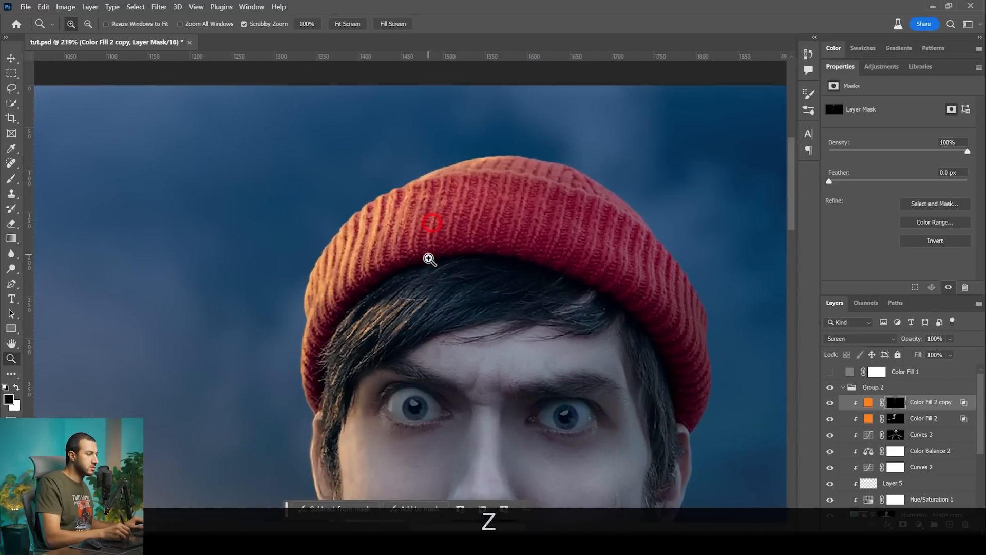
{"action": "key", "text": "x"}
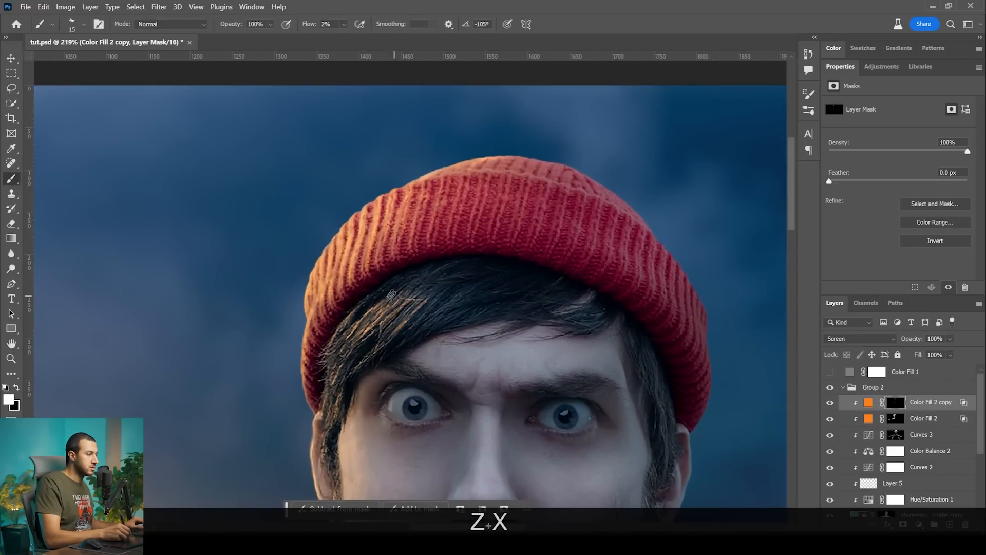
{"action": "key", "text": "x"}
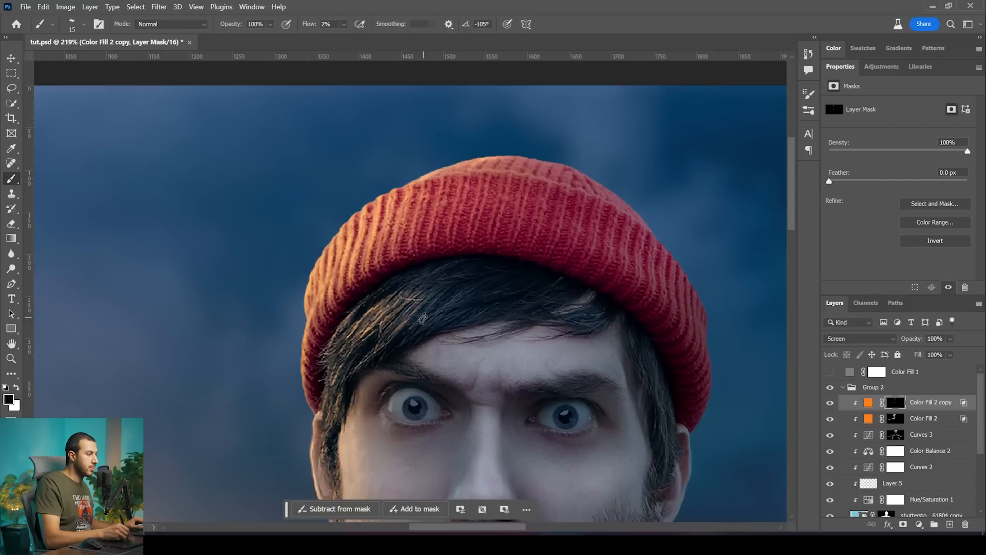
- Paint a thin orange rim light along the fish's upper back edge and tail fin on the fill's mask
{"action": "key", "text": "z"}
{"action": "left_click_drag", "start_coordinate": [425, 306], "coordinate": [359, 300]}
{"action": "key", "text": "space"}
{"action": "left_click_drag", "start_coordinate": [424, 355], "coordinate": [455, 277]}
{"action": "key", "text": "z"}
{"action": "left_click_drag", "start_coordinate": [428, 346], "coordinate": [365, 363]}
{"action": "key", "text": "x"}
{"action": "mouse_move", "coordinate": [380, 300]}
{"action": "left_mouse_down"}
{"action": "mouse_move", "coordinate": [336, 318]}
{"action": "mouse_move", "coordinate": [426, 300]}
{"action": "mouse_move", "coordinate": [532, 300]}
{"action": "mouse_move", "coordinate": [324, 311]}
{"action": "mouse_move", "coordinate": [453, 296]}
{"action": "left_mouse_up"}
{"action": "key", "text": "space"}
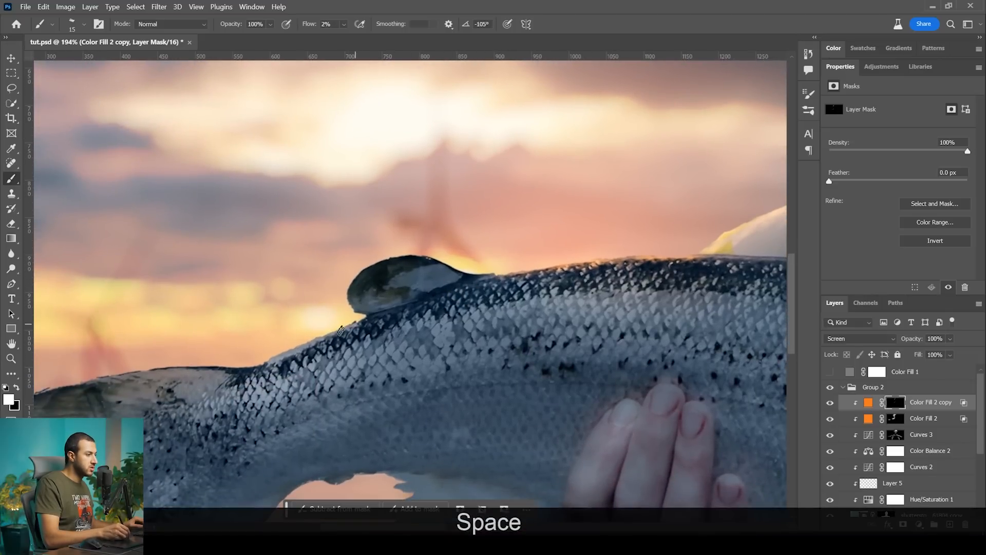
{"action": "key", "text": "space"}
{"action": "left_click_drag", "start_coordinate": [305, 343], "coordinate": [469, 289]}
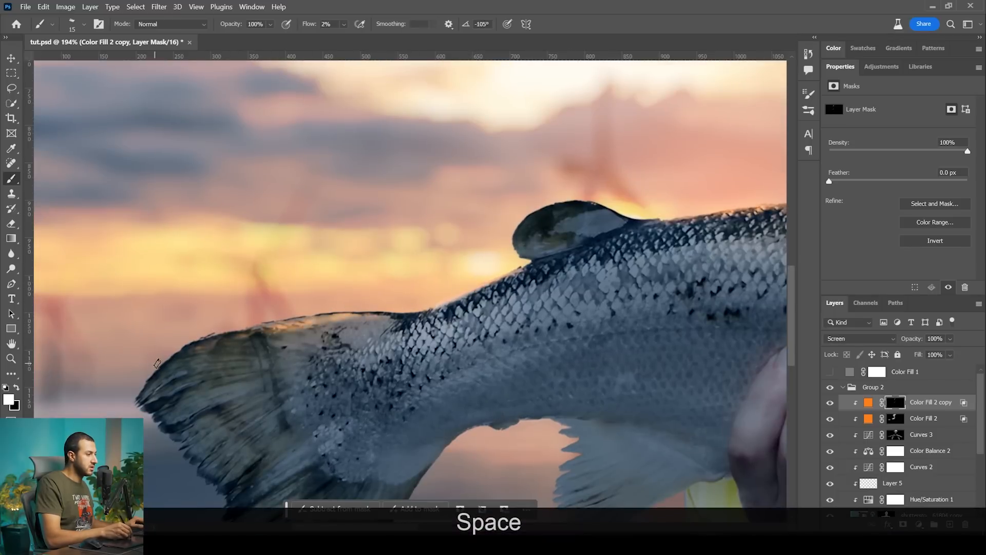
{"action": "key", "text": "x"}
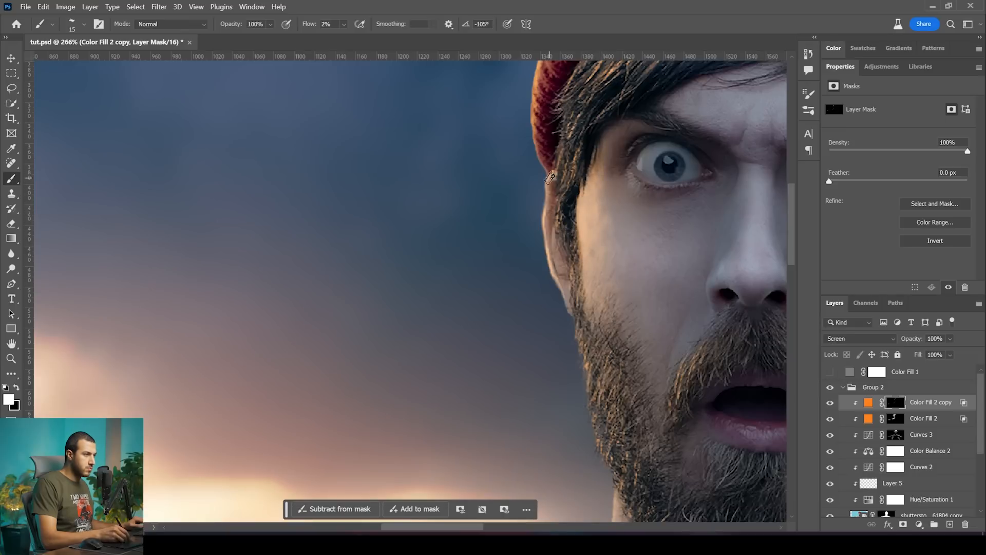
- Paint orange light down the nose's sunset-facing side, and soften it with black on the mask
{"action": "key", "text": "space"}
{"action": "left_click_drag", "start_coordinate": [604, 215], "coordinate": [539, 307]}
{"action": "key", "text": "z"}
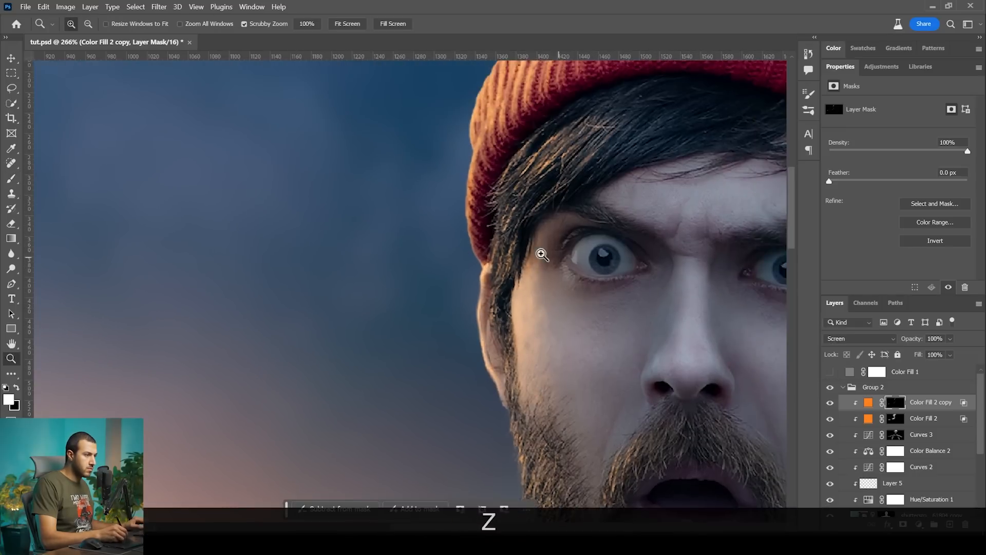
{"action": "left_click_drag", "start_coordinate": [541, 253], "coordinate": [534, 254]}
{"action": "key", "text": "space"}
{"action": "left_click_drag", "start_coordinate": [668, 356], "coordinate": [600, 317]}
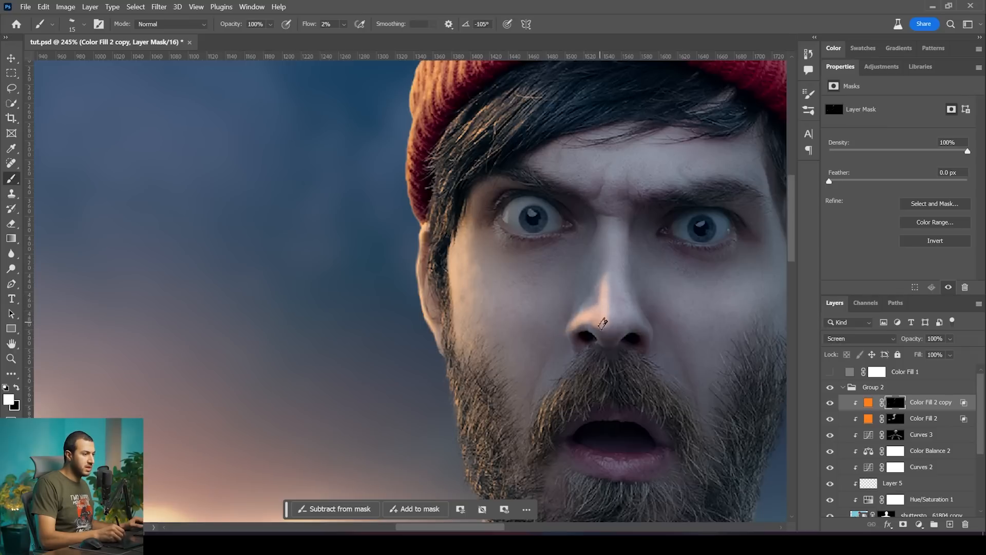
{"action": "key", "text": "x"}
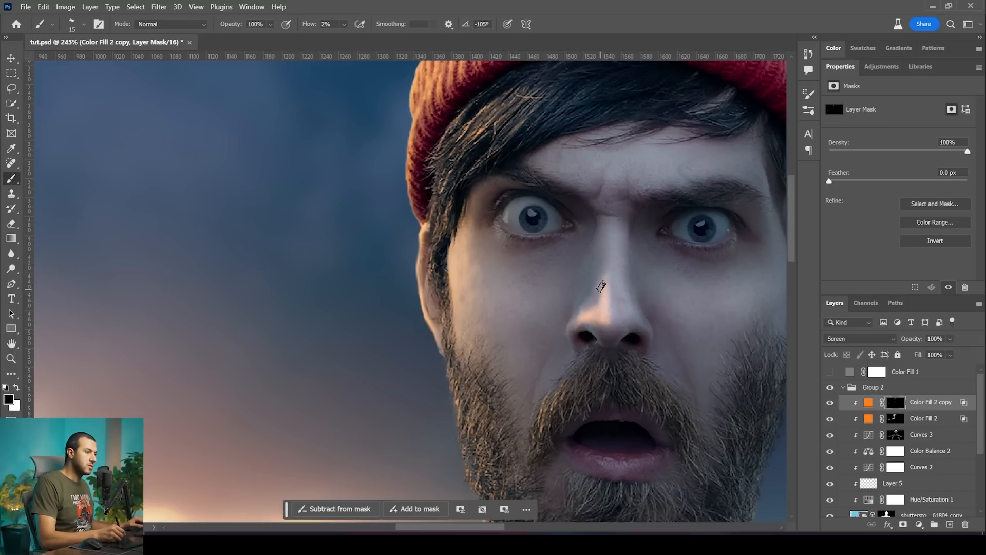
- Review the painted orange light on the whole figure against the harbor background
{"action": "key", "text": "z"}
{"action": "mouse_move", "coordinate": [634, 326]}
{"action": "left_mouse_down"}
{"action": "mouse_move", "coordinate": [608, 309]}
{"action": "mouse_move", "coordinate": [633, 320]}
{"action": "mouse_move", "coordinate": [590, 329]}
{"action": "left_mouse_up"}
{"action": "key", "text": "z"}
{"action": "key", "text": "z"}
{"action": "key", "text": "space"}
{"action": "mouse_move", "coordinate": [631, 337]}
{"action": "left_mouse_down"}
{"action": "mouse_move", "coordinate": [562, 322]}
{"action": "mouse_move", "coordinate": [561, 308]}
{"action": "mouse_move", "coordinate": [528, 308]}
{"action": "mouse_move", "coordinate": [491, 284]}
{"action": "left_mouse_up"}
{"action": "key", "text": "z"}
{"action": "key", "text": "z"}
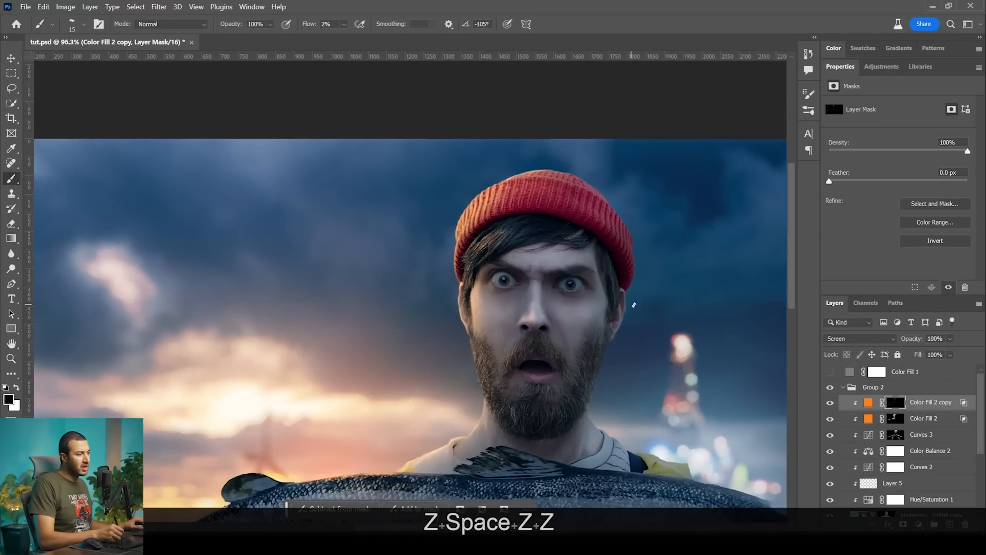
{"action": "left_click_drag", "start_coordinate": [697, 405], "coordinate": [616, 307]}
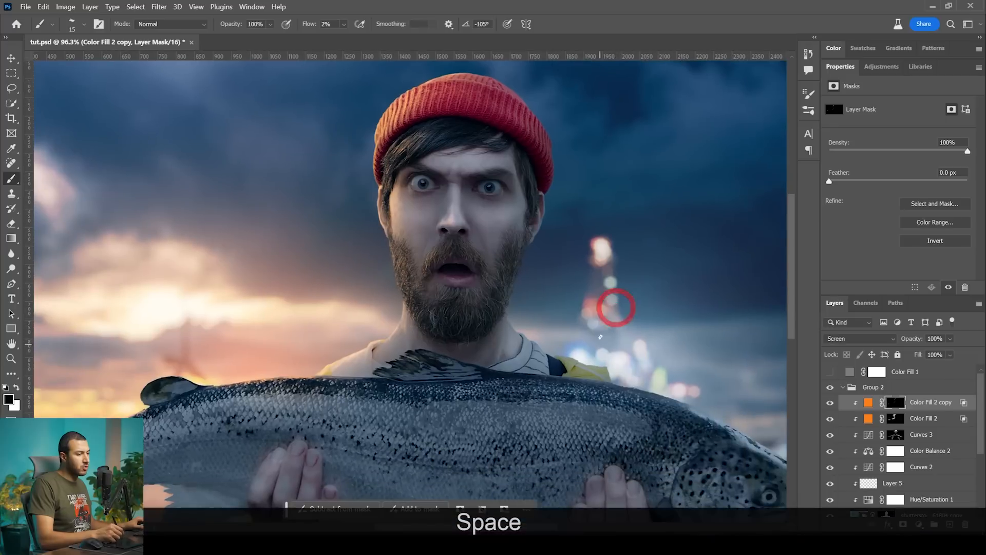
- Add a light blue solid color fill above the orange fills, clip it to the man, and set its blend mode to Screen
{"action": "left_click", "coordinate": [918, 523]}
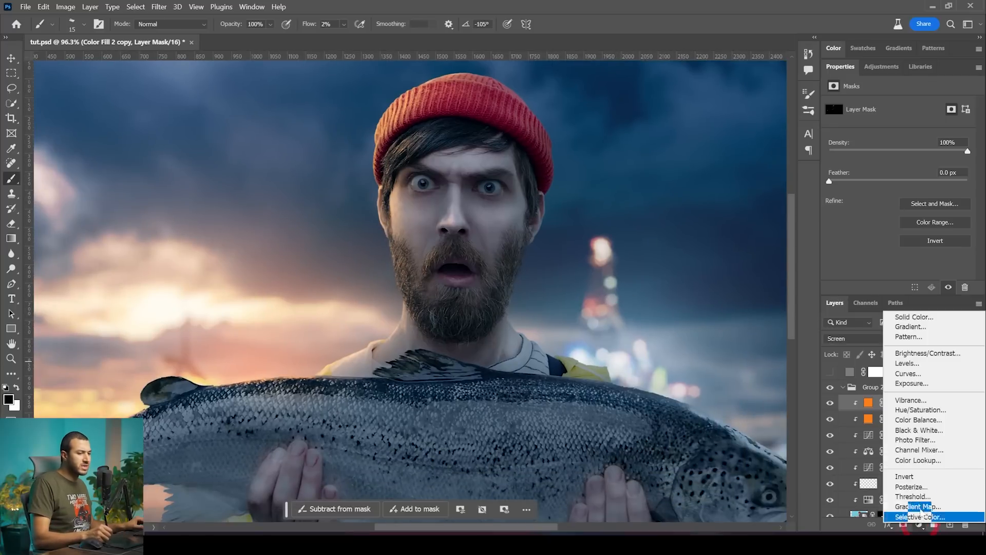
{"action": "left_click", "coordinate": [914, 317]}
{"action": "key", "text": "Return"}
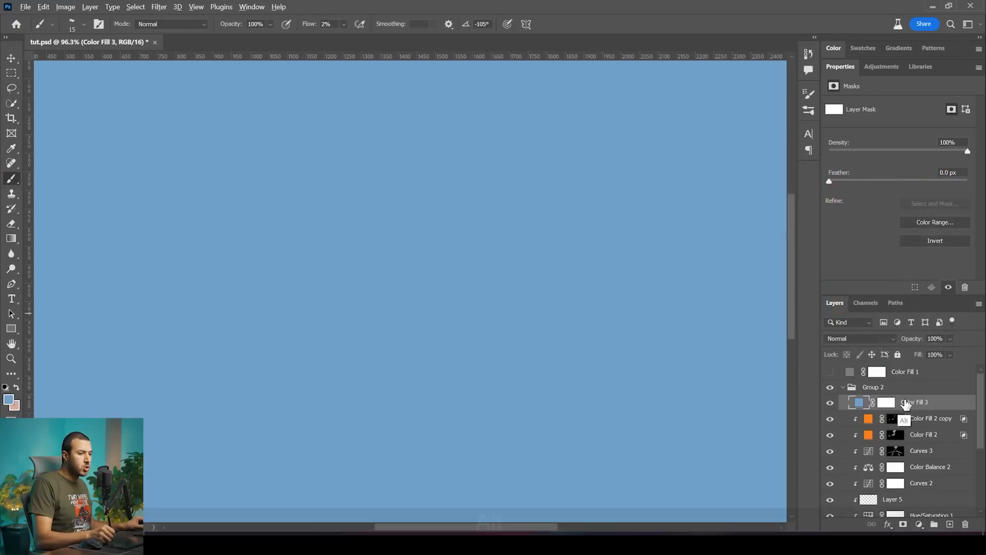
{"action": "left_click", "coordinate": [917, 408], "text": "alt"}
{"action": "left_click", "coordinate": [885, 338]}
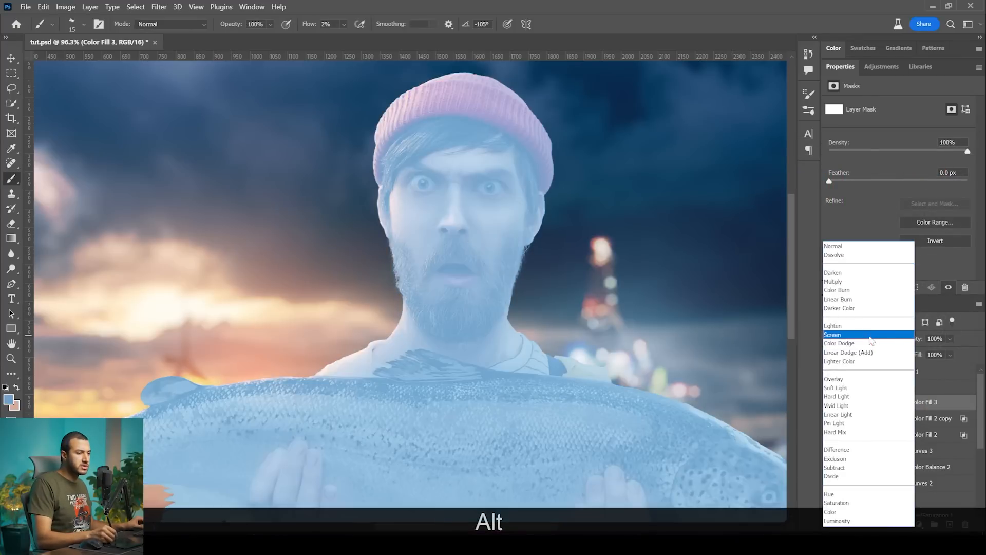
{"action": "left_click", "coordinate": [875, 334]}
- Raise the underlying-layer shadow slider in the blue fill's Blend If options, and invert its mask to black
{"action": "double_click", "coordinate": [895, 406]}
{"action": "left_click_drag", "start_coordinate": [691, 307], "coordinate": [721, 306]}
{"action": "left_click", "coordinate": [935, 83]}
{"action": "left_click", "coordinate": [895, 402]}
{"action": "key", "text": "b"}
{"action": "key", "text": "ctrl+i"}
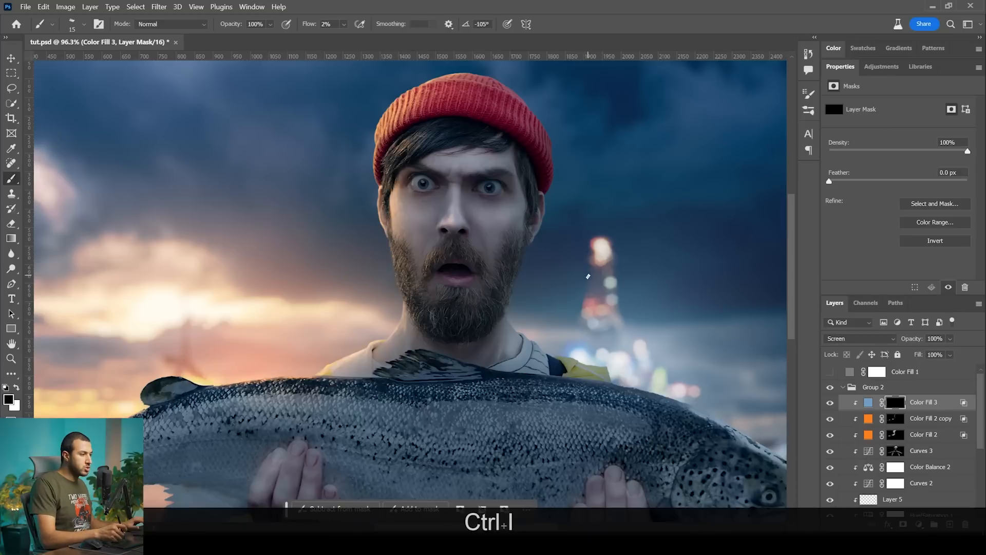
- Set up a Soft Round brush at 200 px with 0% hardness and 16% flow, painting in white
{"action": "right_click", "coordinate": [588, 275]}
{"action": "left_click", "coordinate": [672, 411]}
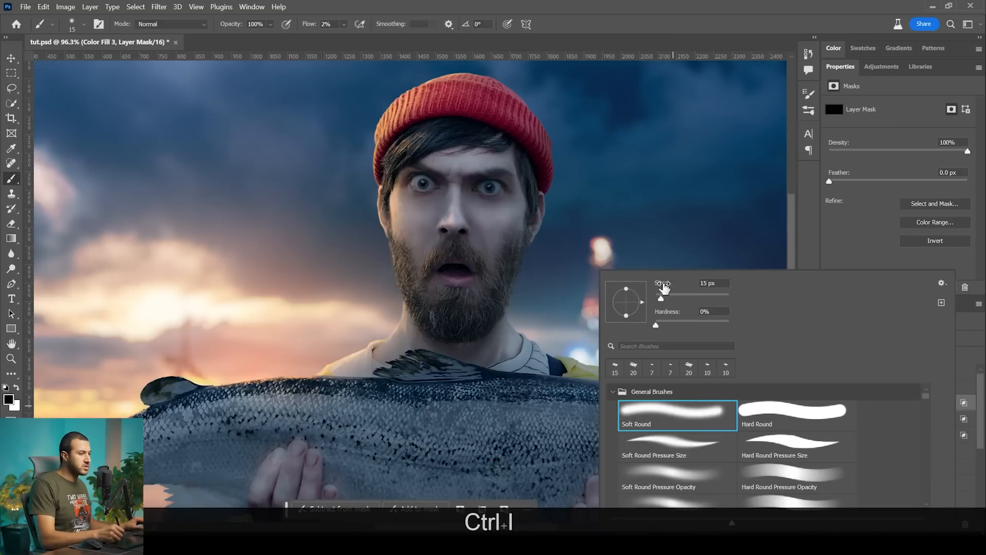
{"action": "left_click", "coordinate": [686, 296]}
{"action": "left_click", "coordinate": [580, 163]}
{"action": "left_click", "coordinate": [339, 39]}
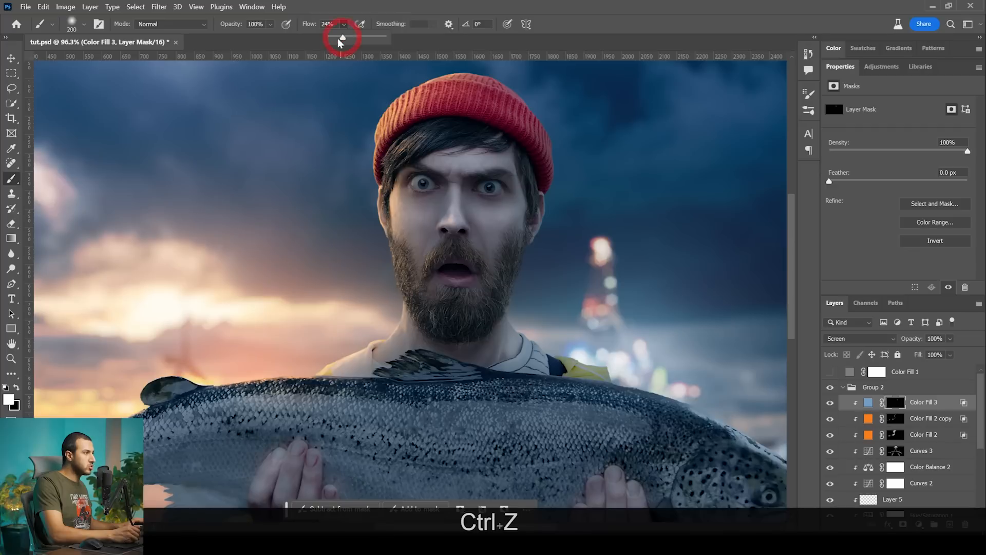
{"action": "left_click_drag", "start_coordinate": [342, 37], "coordinate": [338, 38]}
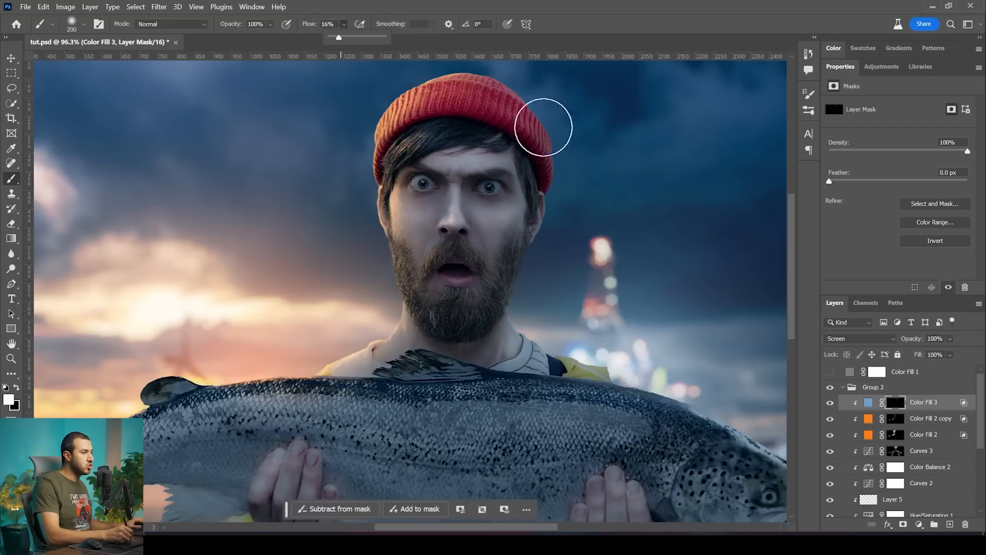
- Paint a soft blue glow on the beanie, ear and beard edges facing the city lights
{"action": "left_click_drag", "start_coordinate": [531, 293], "coordinate": [528, 310]}
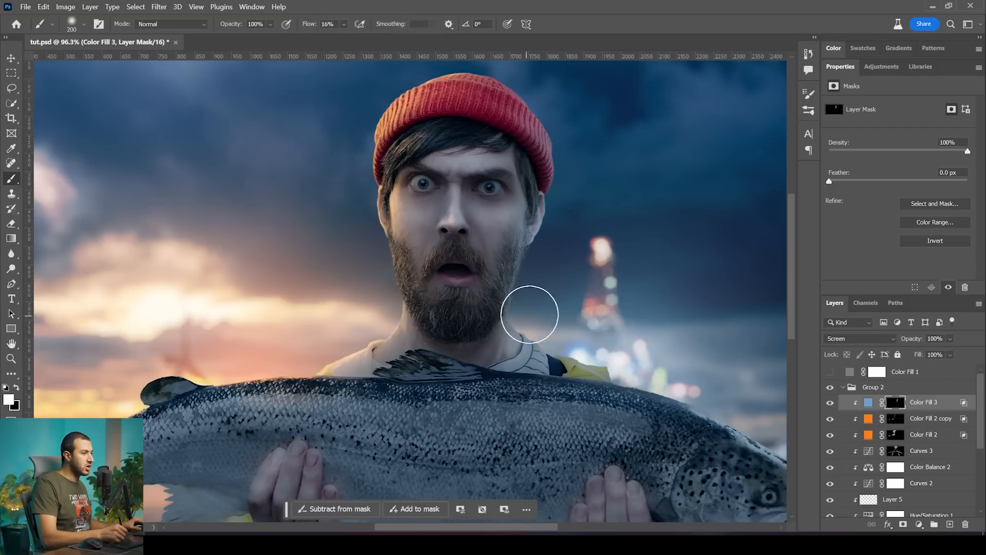
{"action": "key", "text": "z"}
{"action": "left_click_drag", "start_coordinate": [516, 202], "coordinate": [563, 226]}
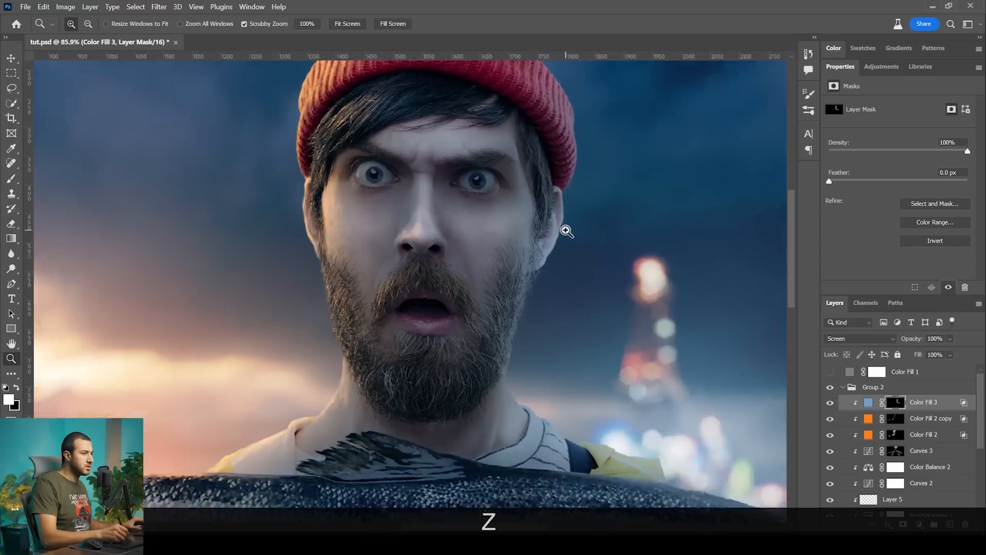
{"action": "key", "text": "x"}
{"action": "key", "text": "space"}
{"action": "left_click_drag", "start_coordinate": [611, 134], "coordinate": [574, 228]}
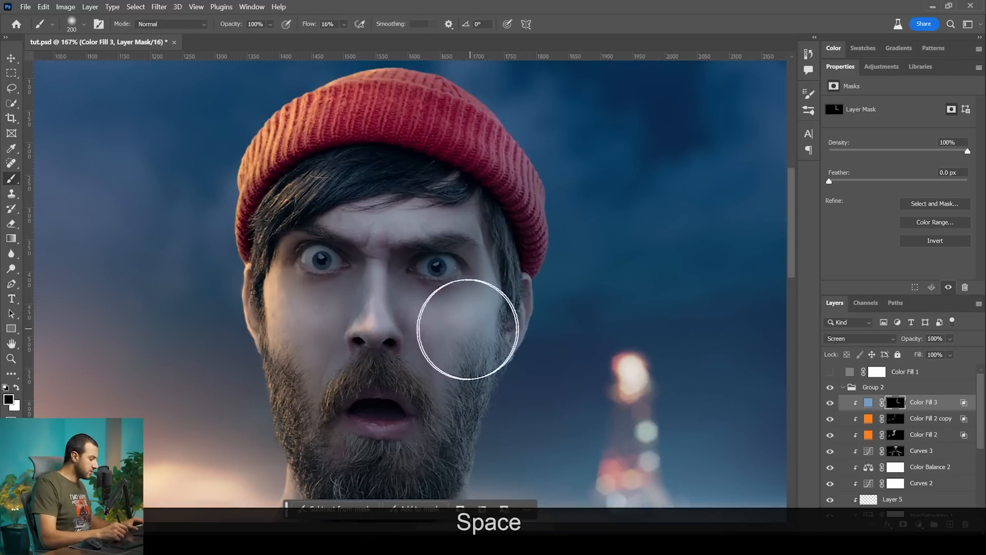
- Refine the blue light on the city-facing cheek, hair and beard with a 20 px bristle brush at 1% flow
{"action": "right_click", "coordinate": [473, 328]}
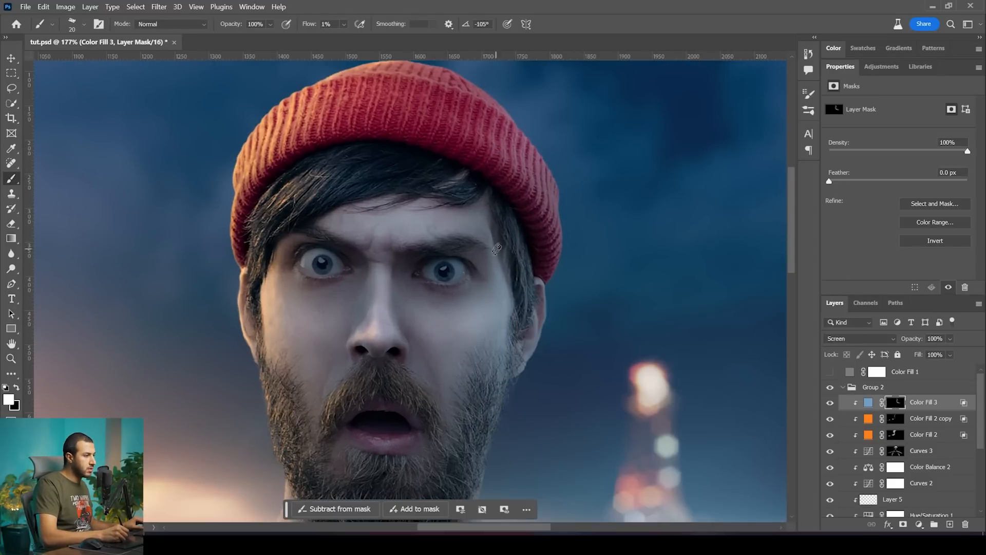
{"action": "left_click_drag", "start_coordinate": [545, 316], "coordinate": [515, 381]}
{"action": "key", "text": "z"}
{"action": "mouse_move", "coordinate": [567, 258]}
{"action": "left_mouse_down"}
{"action": "mouse_move", "coordinate": [513, 248]}
{"action": "mouse_move", "coordinate": [564, 262]}
{"action": "left_mouse_up"}
- Lower the opacity of both orange color fills together to 77%
{"action": "key", "text": "z"}
{"action": "left_click_drag", "start_coordinate": [555, 205], "coordinate": [452, 205]}
{"action": "left_click", "coordinate": [925, 418]}
{"action": "left_click", "coordinate": [923, 435], "text": "shift"}
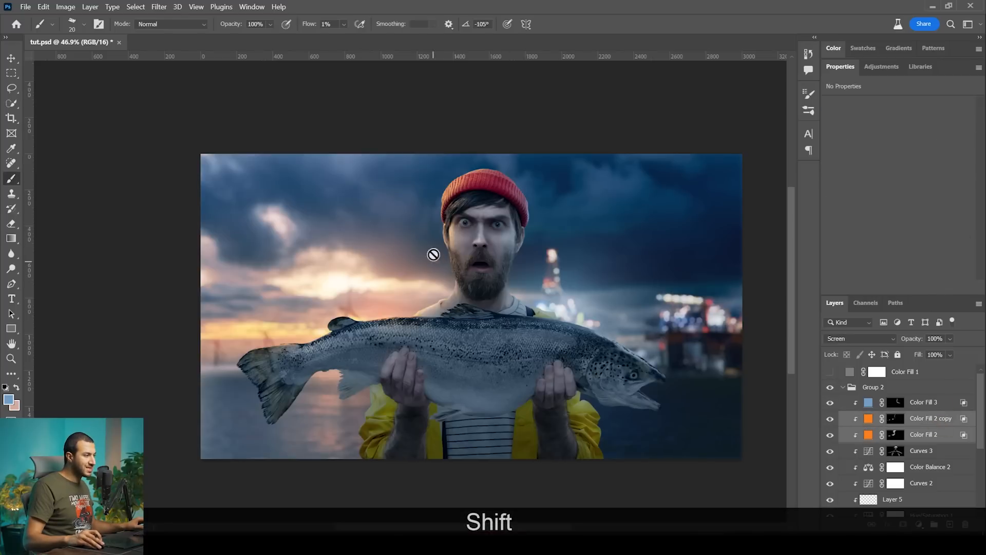
{"action": "left_click", "coordinate": [950, 338]}
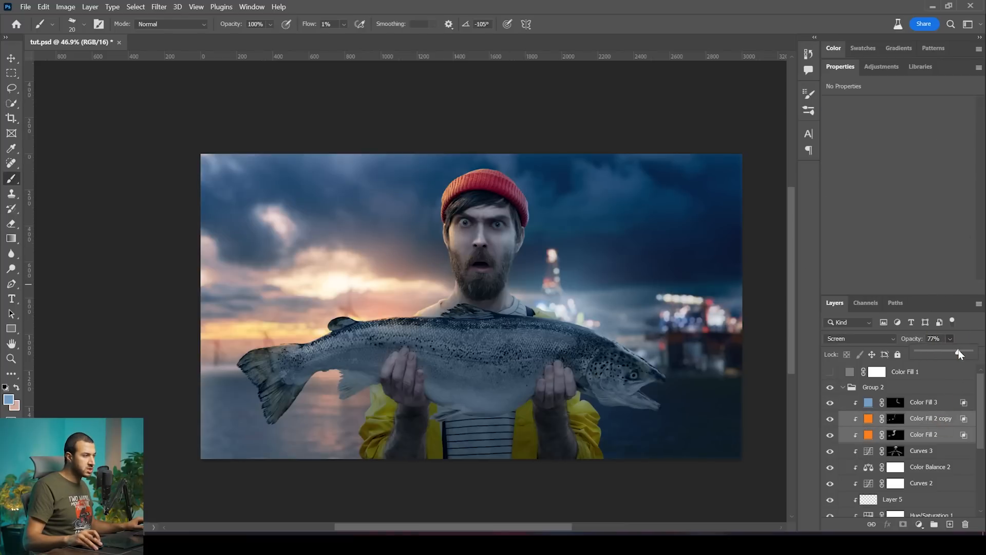
{"action": "left_click", "coordinate": [958, 354]}
{"action": "left_click", "coordinate": [944, 436]}
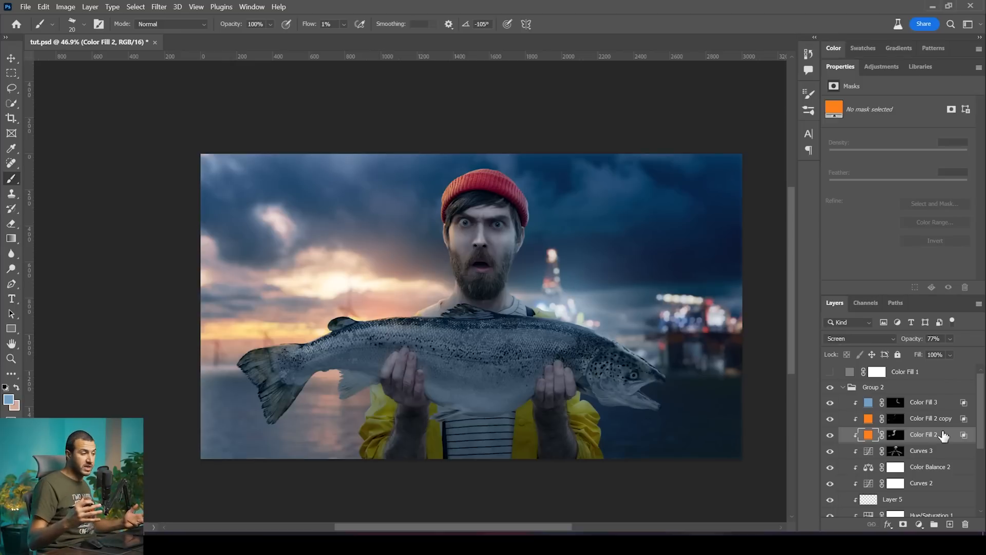
- Collapse the man's layer group, create a new group above it, and add a Curves adjustment inside
{"action": "left_click", "coordinate": [842, 387]}
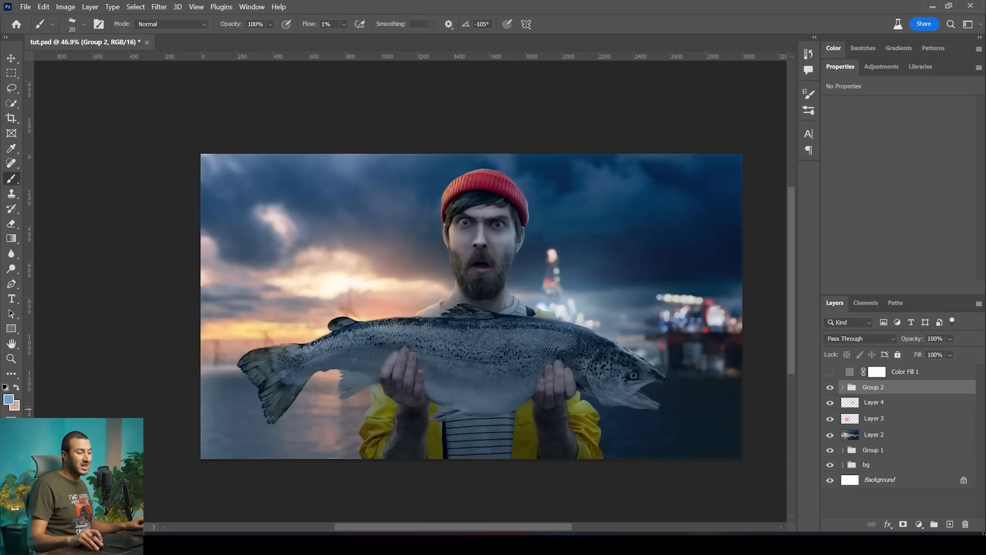
{"action": "left_click", "coordinate": [934, 524]}
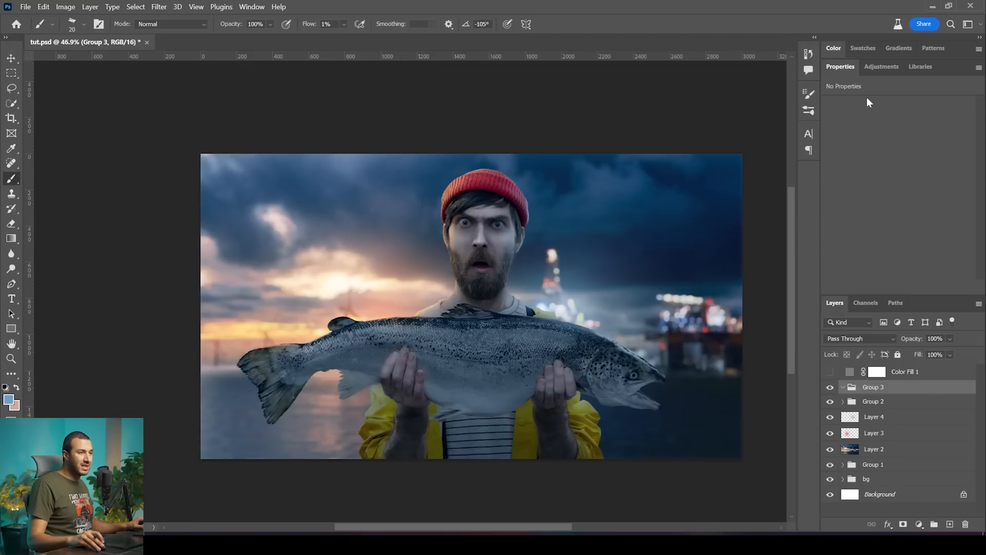
{"action": "left_click", "coordinate": [869, 69]}
{"action": "left_click", "coordinate": [884, 162]}
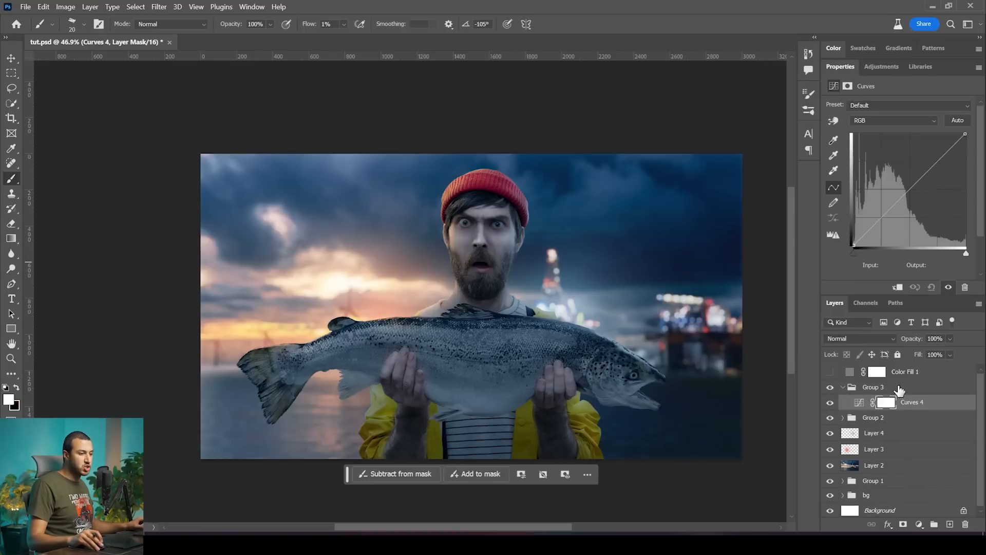
- Fade the RGB curve with white output 247 and black output 3, and set a midtone point at input 137, output 129
{"action": "scroll", "coordinate": [579, 300], "scroll_direction": "up", "scroll_amount": 2}
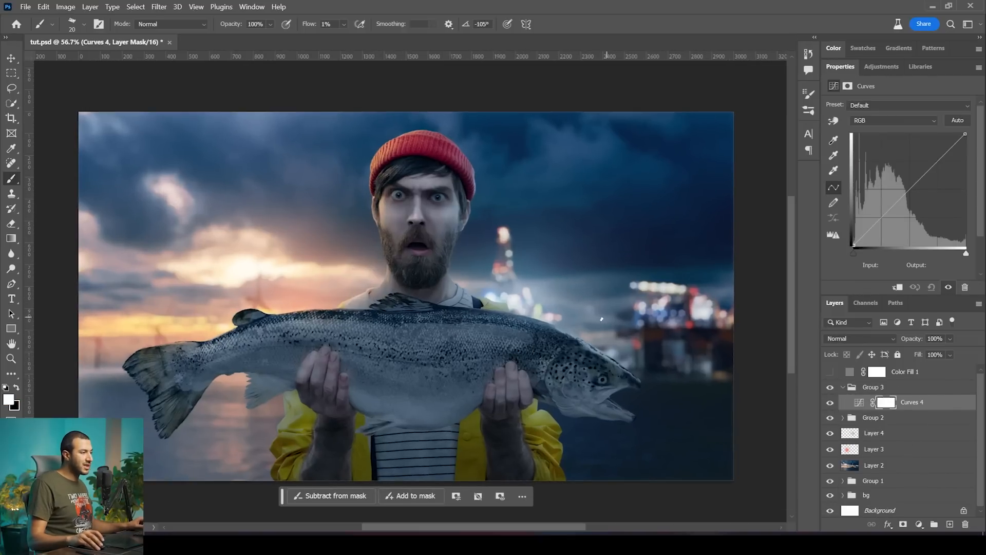
{"action": "scroll", "coordinate": [492, 289], "scroll_direction": "down", "scroll_amount": 2}
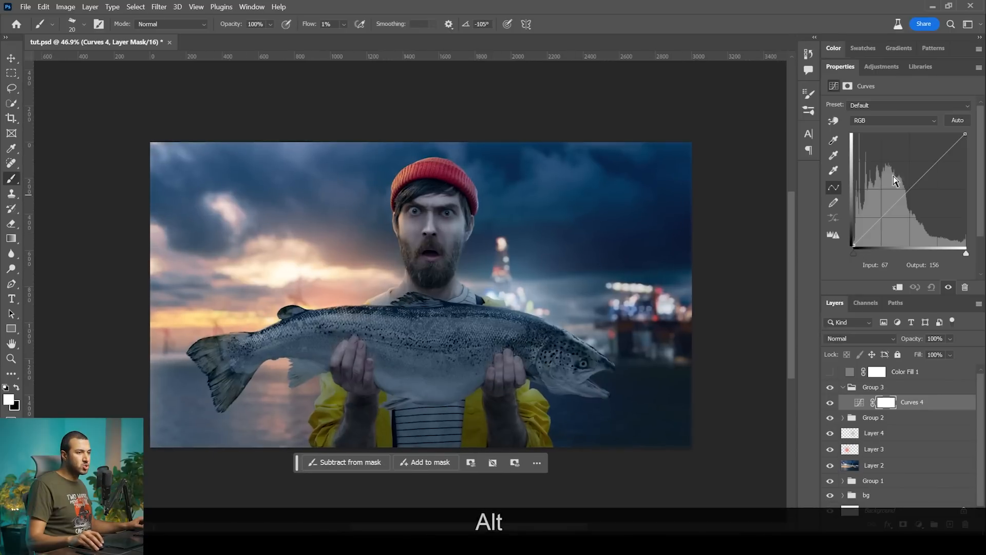
{"action": "left_click", "coordinate": [966, 133]}
{"action": "left_click_drag", "start_coordinate": [965, 133], "coordinate": [975, 137]}
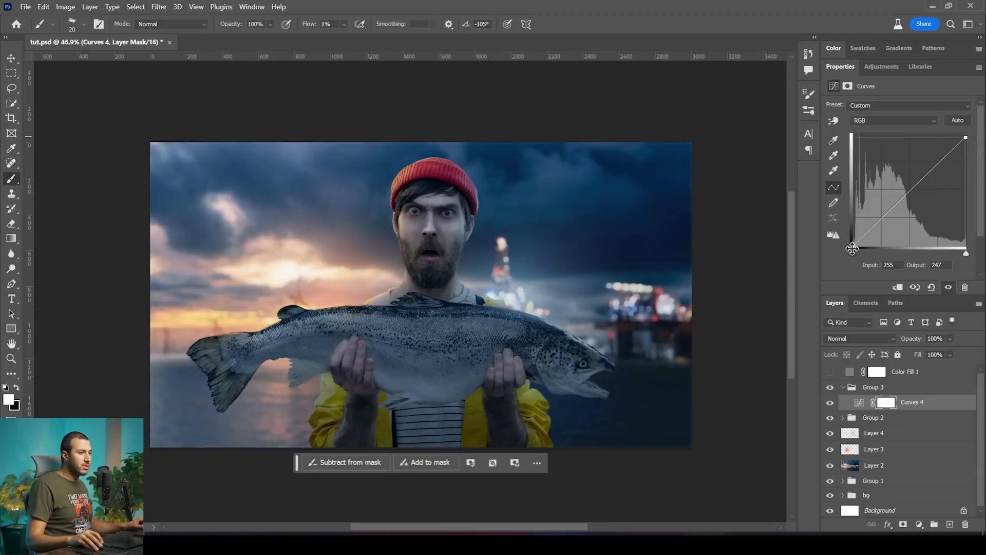
{"action": "left_click_drag", "start_coordinate": [855, 245], "coordinate": [852, 245]}
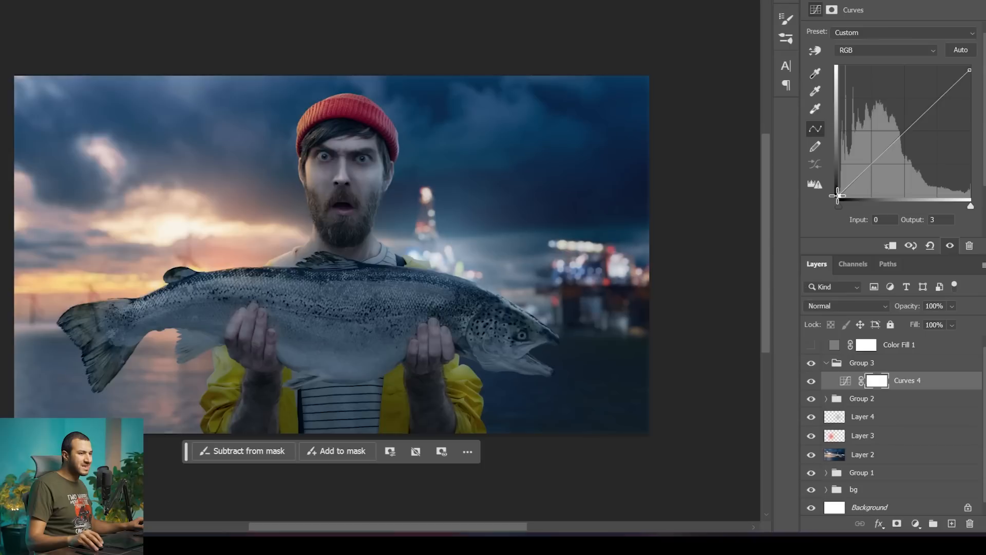
{"action": "left_click", "coordinate": [908, 128]}
{"action": "left_click_drag", "start_coordinate": [908, 129], "coordinate": [910, 131]}
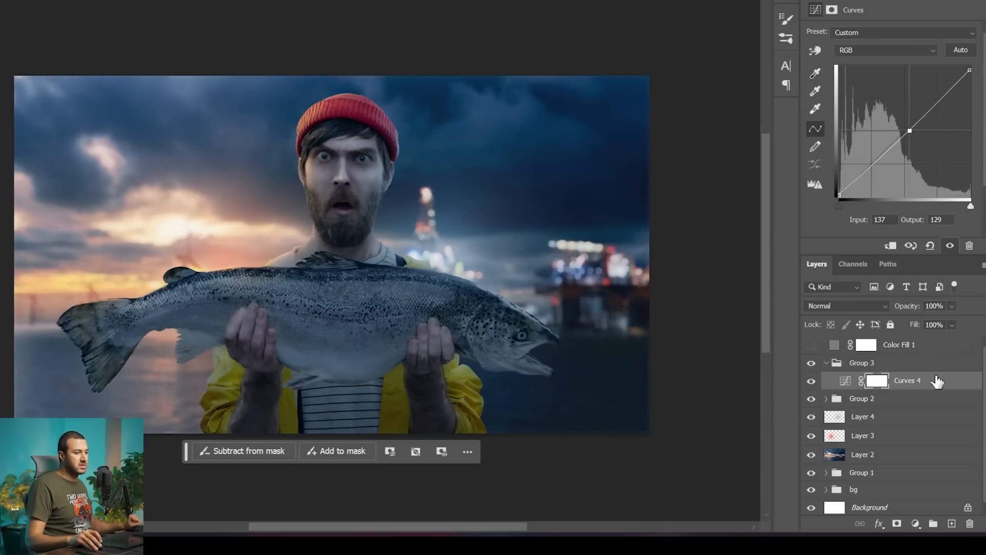
- In the red channel curve, set the white point to input 243 and the black output to 9, and compare with the adjustment hidden
{"action": "left_click", "coordinate": [865, 49]}
{"action": "left_click", "coordinate": [867, 73]}
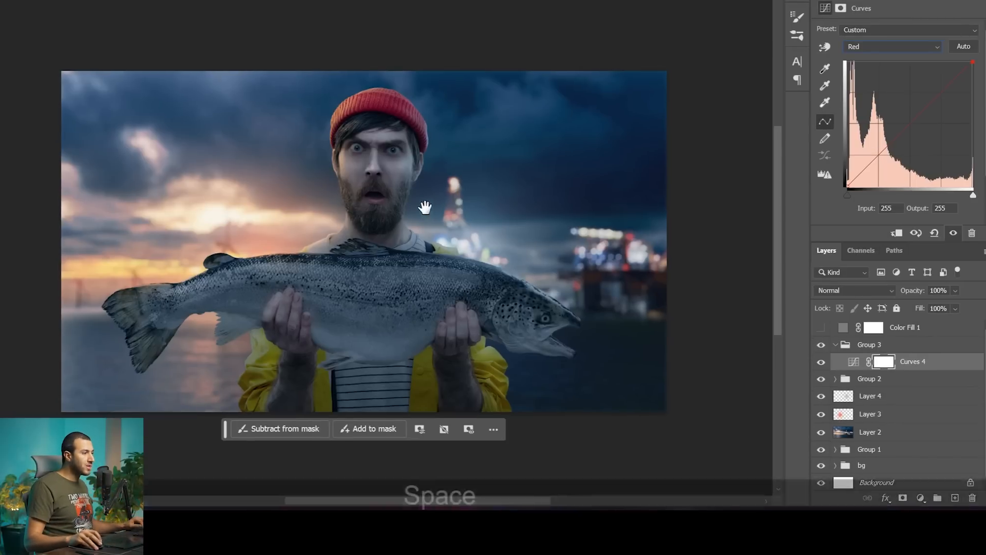
{"action": "left_click_drag", "start_coordinate": [396, 220], "coordinate": [381, 218]}
{"action": "scroll", "coordinate": [417, 213], "scroll_direction": "up", "scroll_amount": 1}
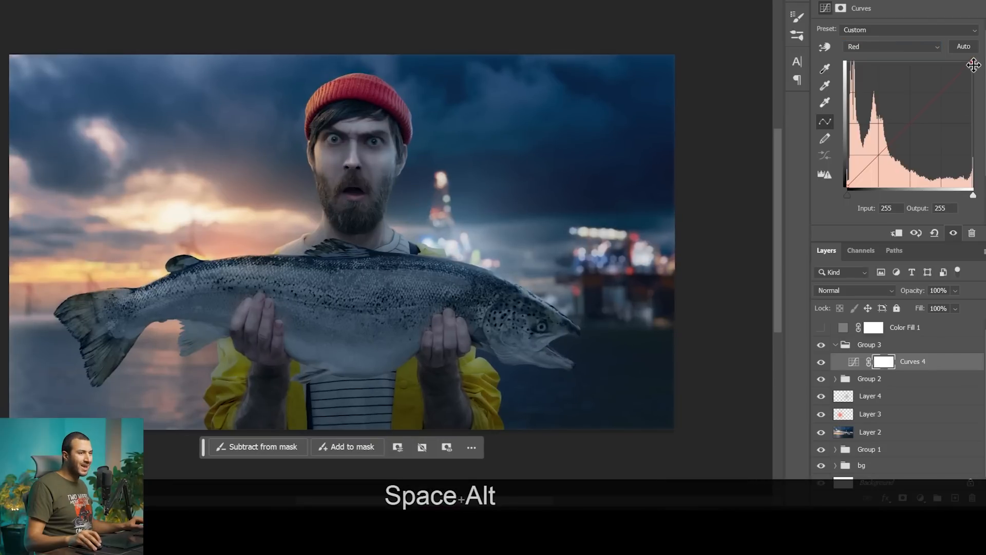
{"action": "scroll", "coordinate": [370, 151], "scroll_direction": "up", "scroll_amount": 4}
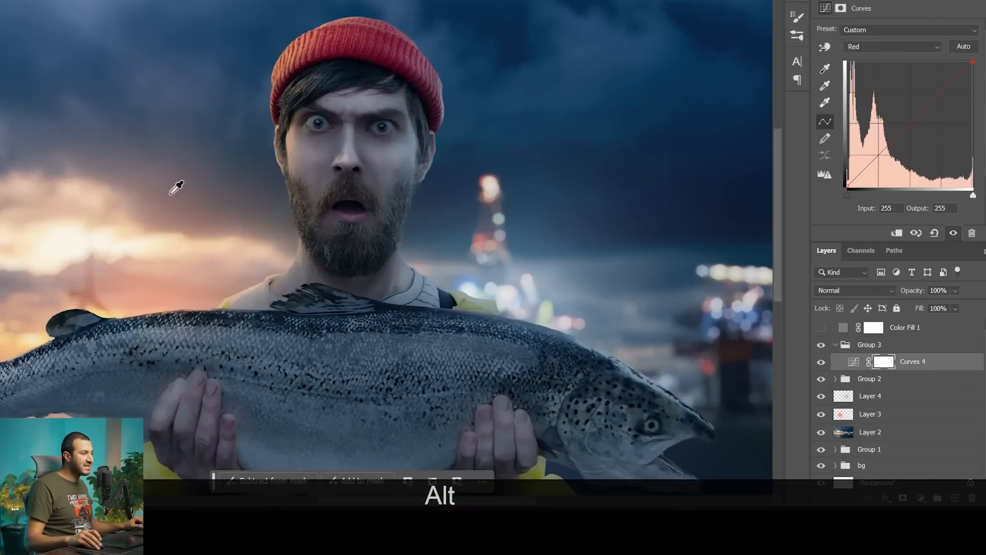
{"action": "scroll", "coordinate": [344, 181], "scroll_direction": "down", "scroll_amount": 5}
{"action": "scroll", "coordinate": [353, 181], "scroll_direction": "up", "scroll_amount": 2}
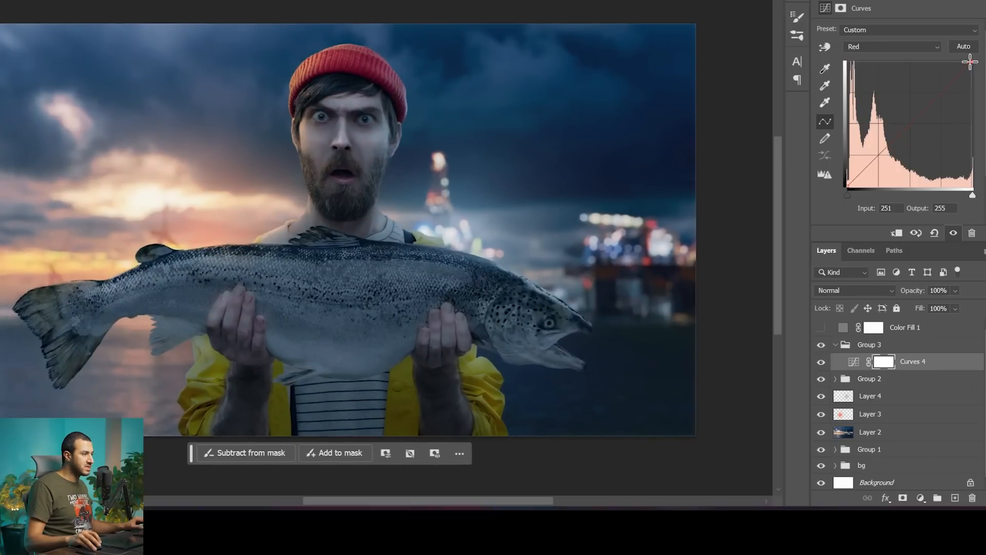
{"action": "mouse_move", "coordinate": [978, 62]}
{"action": "left_mouse_down"}
{"action": "mouse_move", "coordinate": [957, 52]}
{"action": "mouse_move", "coordinate": [966, 48]}
{"action": "left_mouse_up"}
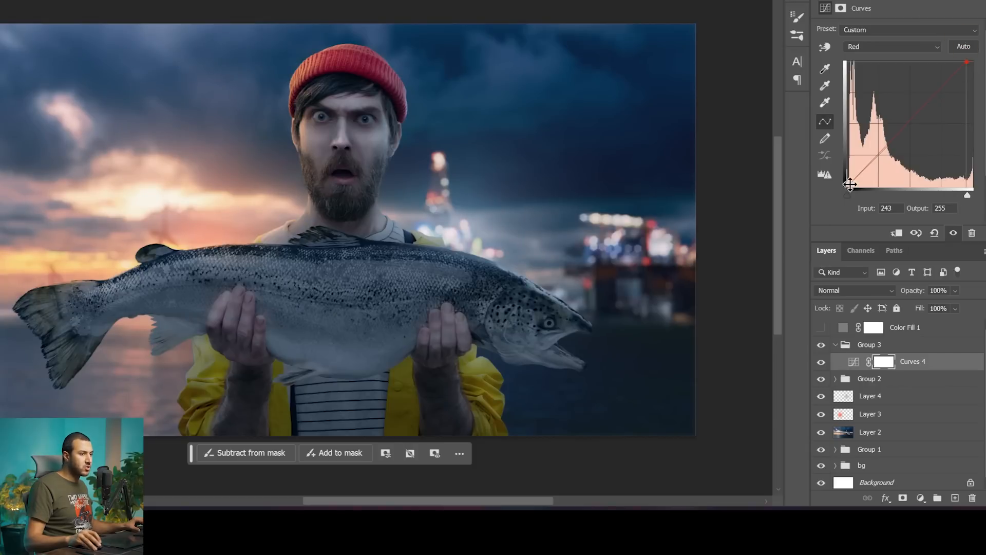
{"action": "left_click_drag", "start_coordinate": [848, 184], "coordinate": [843, 179]}
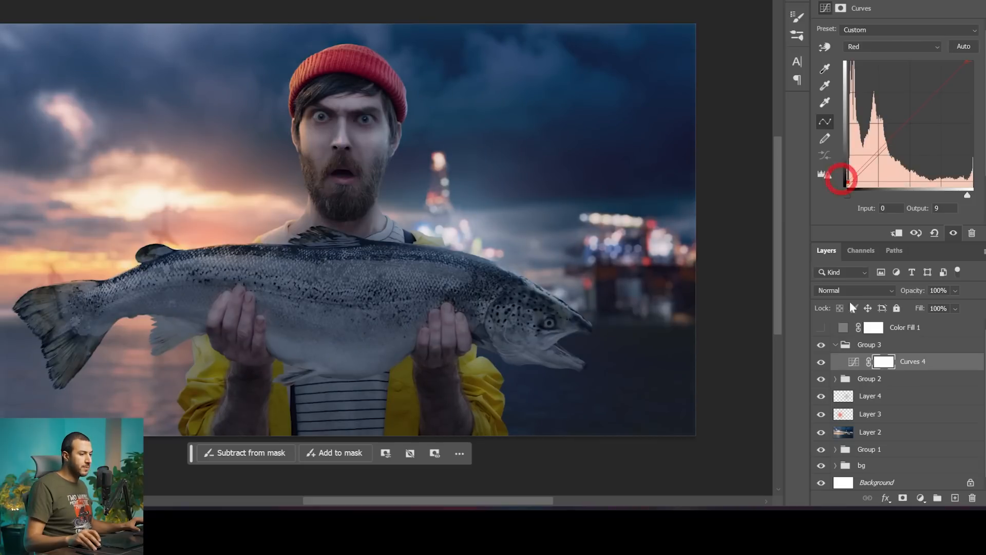
{"action": "left_click", "coordinate": [822, 363]}
{"action": "left_click", "coordinate": [822, 362]}
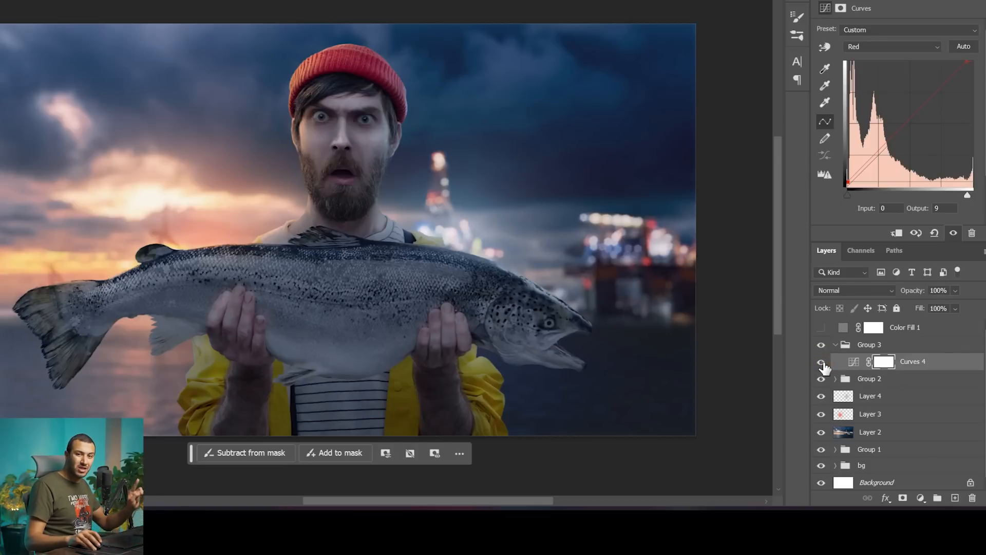
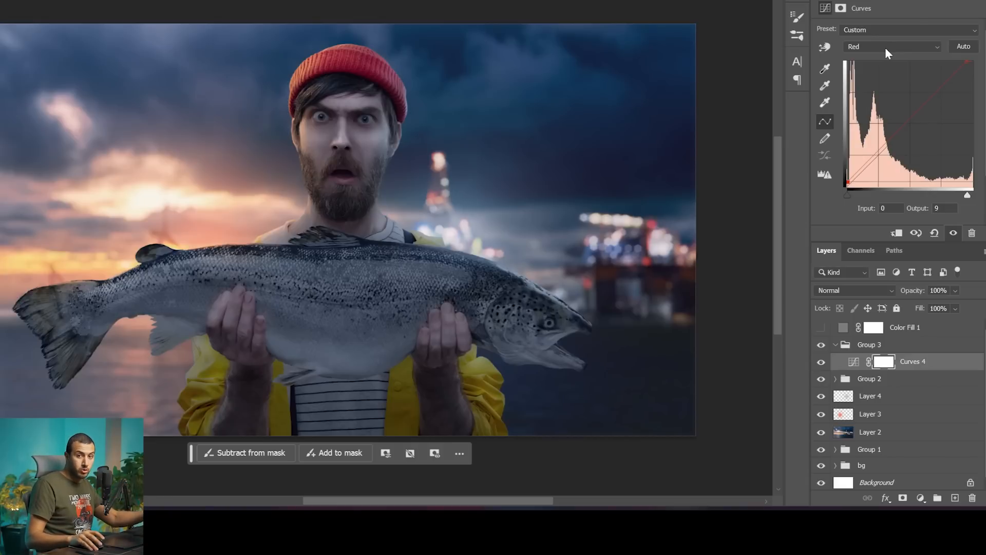
- In the green channel curve, set the white point to input 244 and the black point to input 8, and compare before and after
{"action": "left_click", "coordinate": [885, 47]}
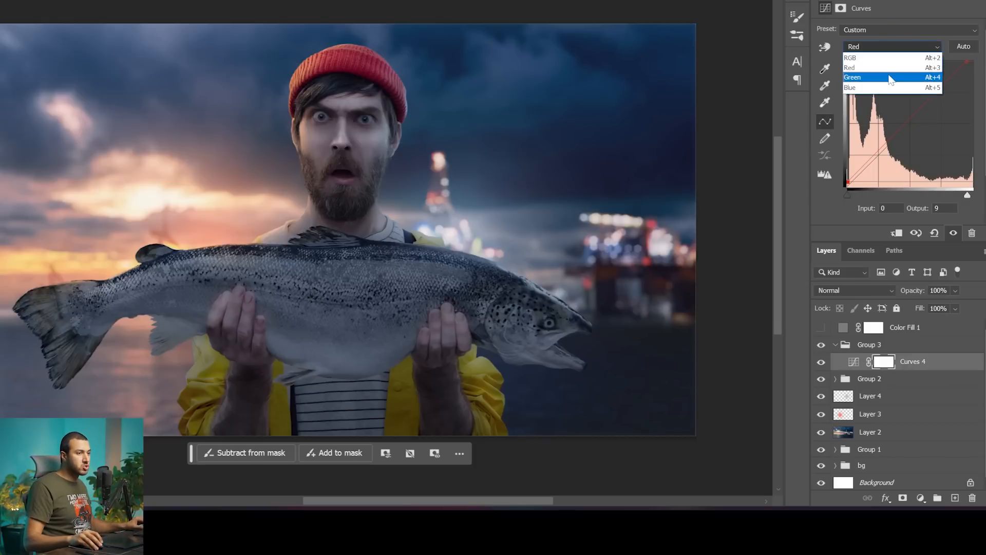
{"action": "left_click", "coordinate": [891, 77]}
{"action": "mouse_move", "coordinate": [968, 60]}
{"action": "left_mouse_down"}
{"action": "mouse_move", "coordinate": [980, 67]}
{"action": "mouse_move", "coordinate": [954, 45]}
{"action": "mouse_move", "coordinate": [979, 44]}
{"action": "mouse_move", "coordinate": [962, 45]}
{"action": "left_mouse_up"}
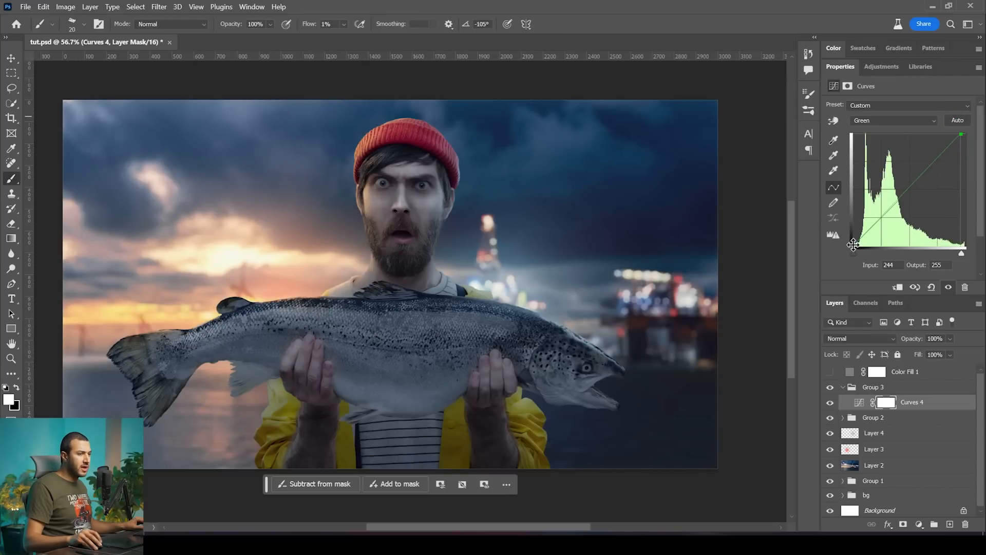
{"action": "left_click_drag", "start_coordinate": [853, 245], "coordinate": [857, 244]}
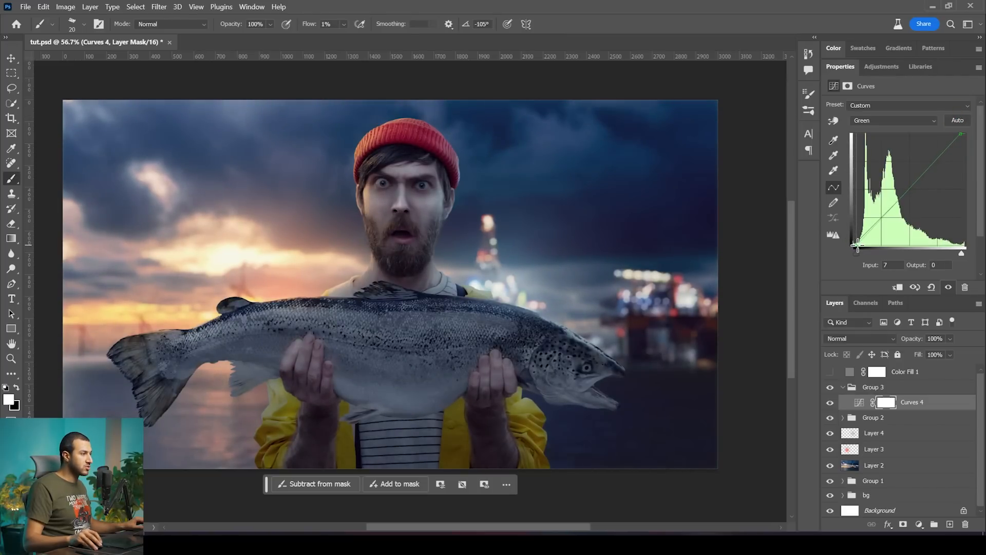
{"action": "left_click_drag", "start_coordinate": [857, 244], "coordinate": [858, 245]}
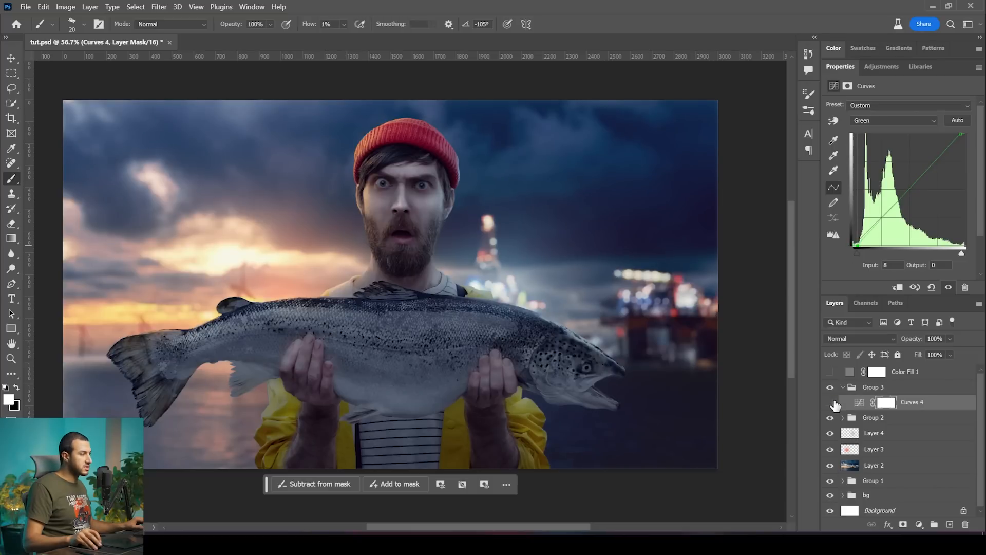
{"action": "left_click", "coordinate": [835, 405]}
{"action": "left_click", "coordinate": [835, 406]}
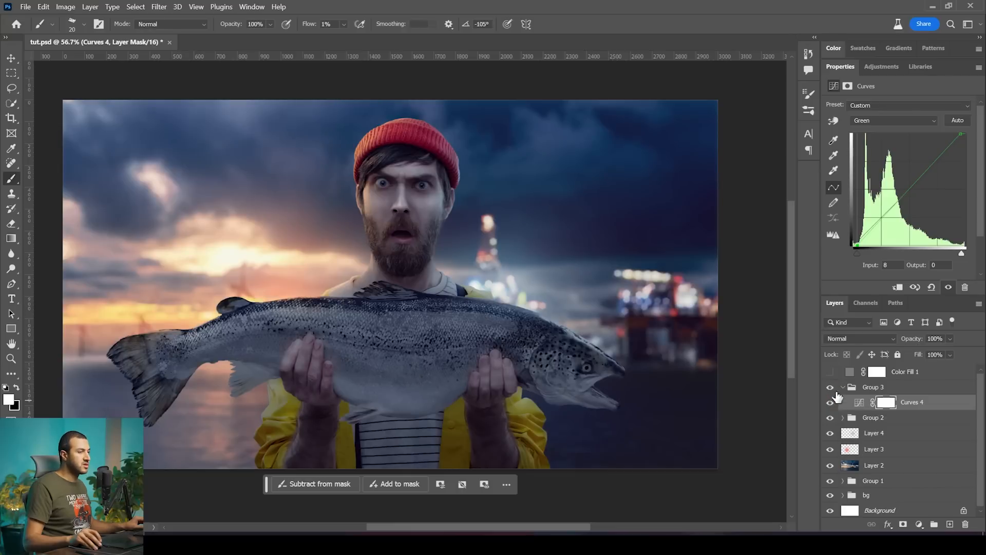
- Reduce the blue in the highlights by setting the blue channel curve's white output to 230
{"action": "left_click", "coordinate": [867, 121]}
{"action": "left_click", "coordinate": [866, 154]}
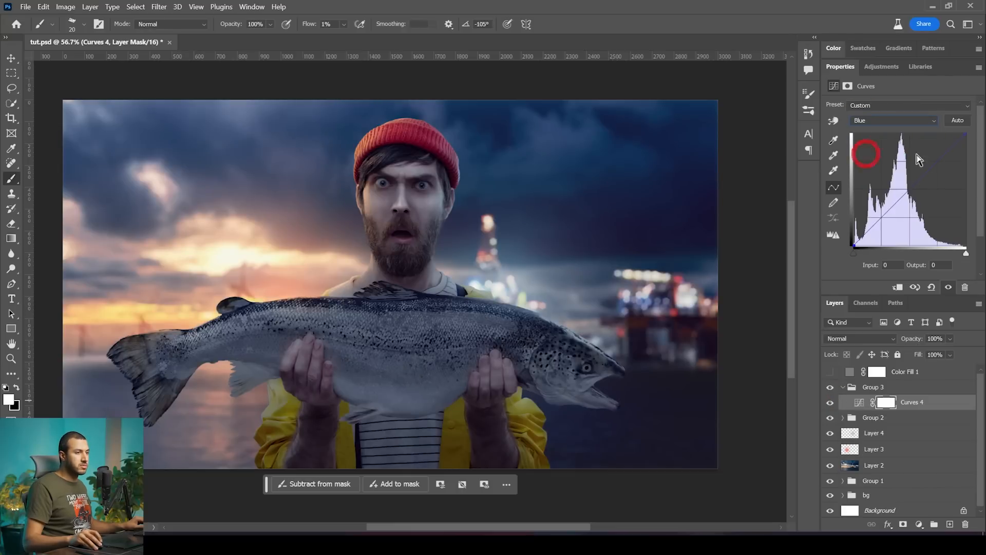
{"action": "left_click", "coordinate": [965, 135]}
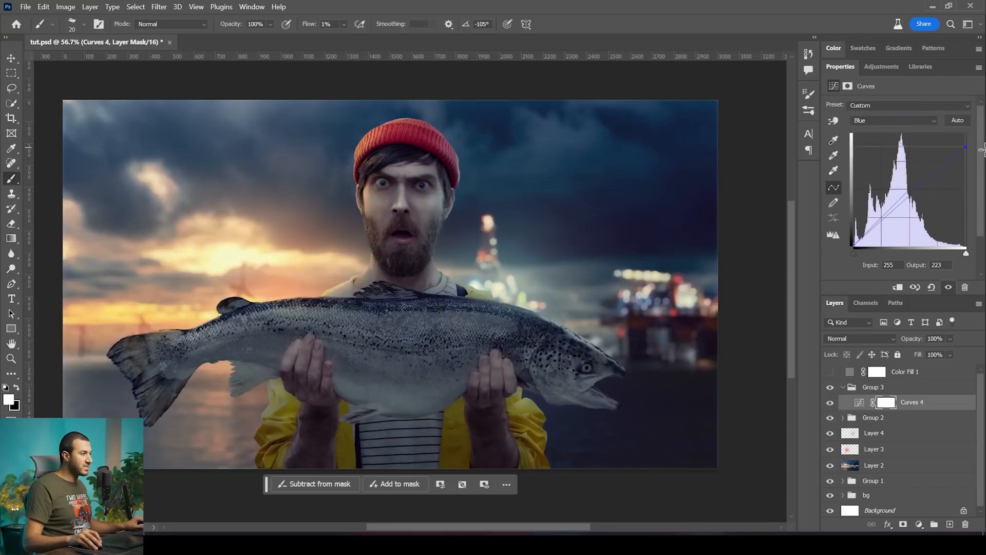
{"action": "mouse_move", "coordinate": [981, 113]}
{"action": "left_mouse_down"}
{"action": "mouse_move", "coordinate": [982, 152]}
{"action": "mouse_move", "coordinate": [980, 120]}
{"action": "mouse_move", "coordinate": [957, 120]}
{"action": "mouse_move", "coordinate": [970, 120]}
{"action": "left_mouse_up"}
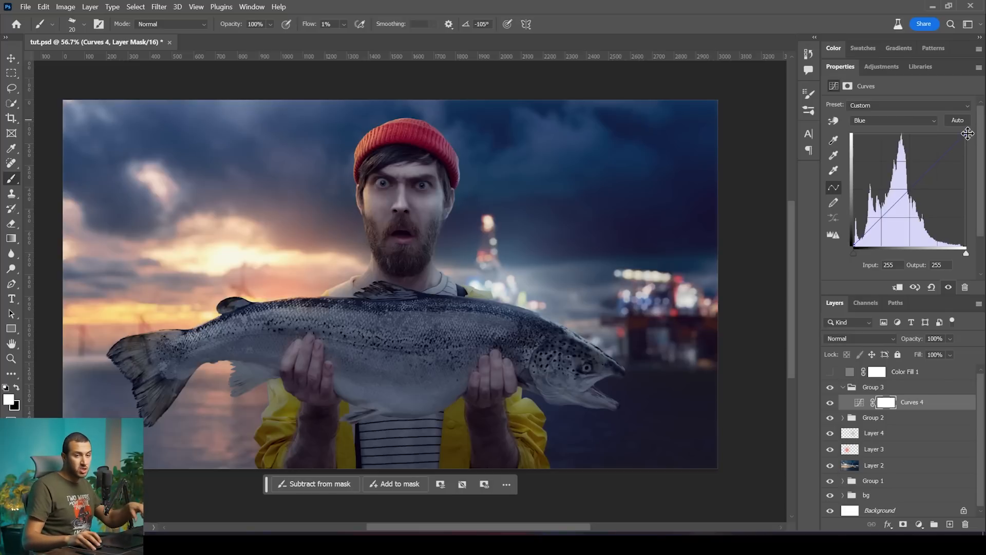
{"action": "left_click_drag", "start_coordinate": [970, 133], "coordinate": [972, 138]}
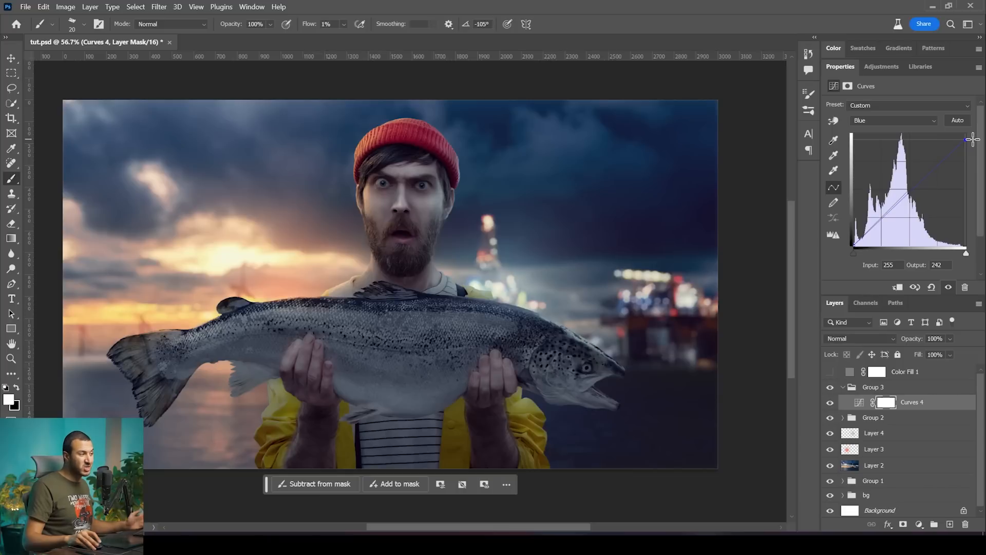
{"action": "left_click_drag", "start_coordinate": [972, 139], "coordinate": [980, 145]}
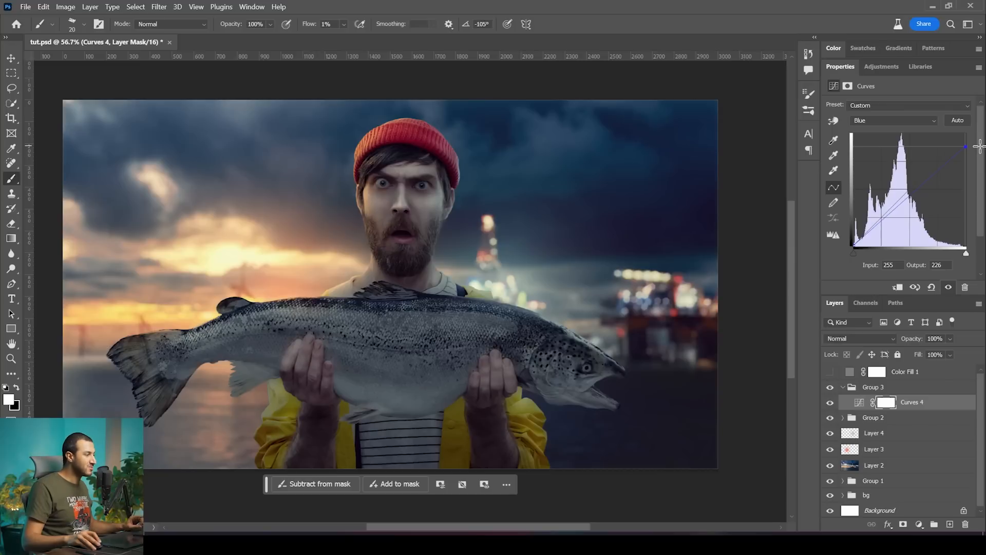
{"action": "left_click_drag", "start_coordinate": [979, 146], "coordinate": [981, 144]}
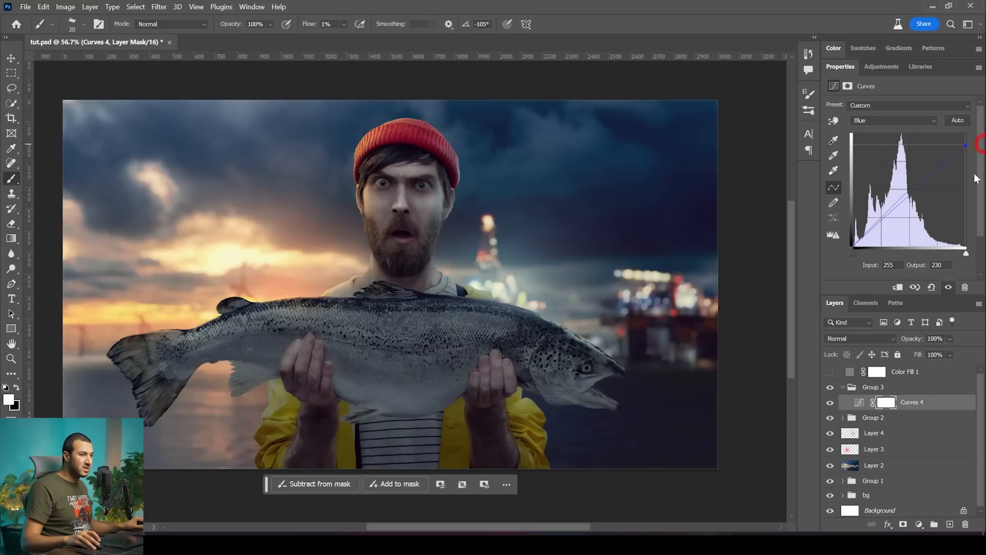
- Set the blue channel curve's black point to input 4, output 0, and compare the image with and without the Curves adjustment
{"action": "left_click_drag", "start_coordinate": [853, 247], "coordinate": [861, 246]}
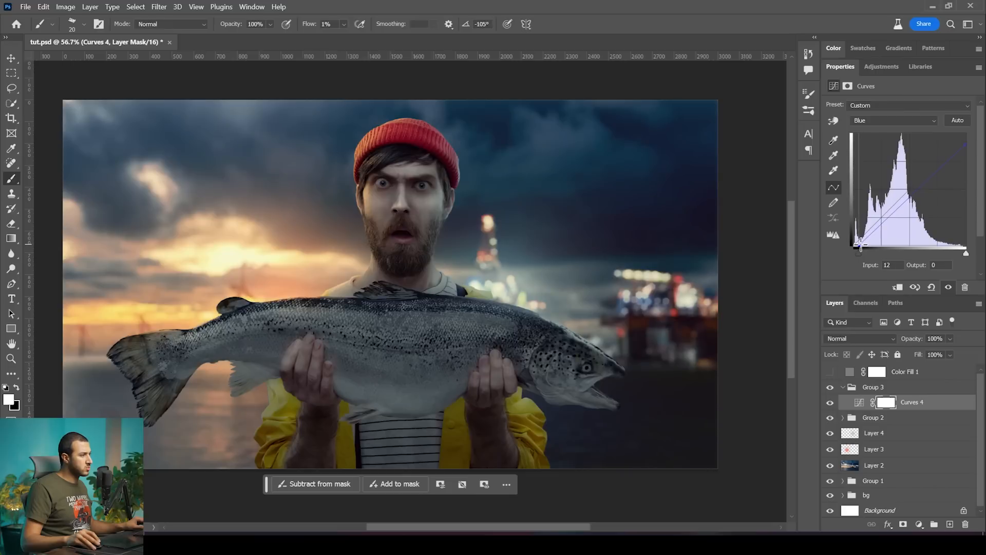
{"action": "left_click", "coordinate": [831, 403]}
{"action": "left_click", "coordinate": [830, 403]}
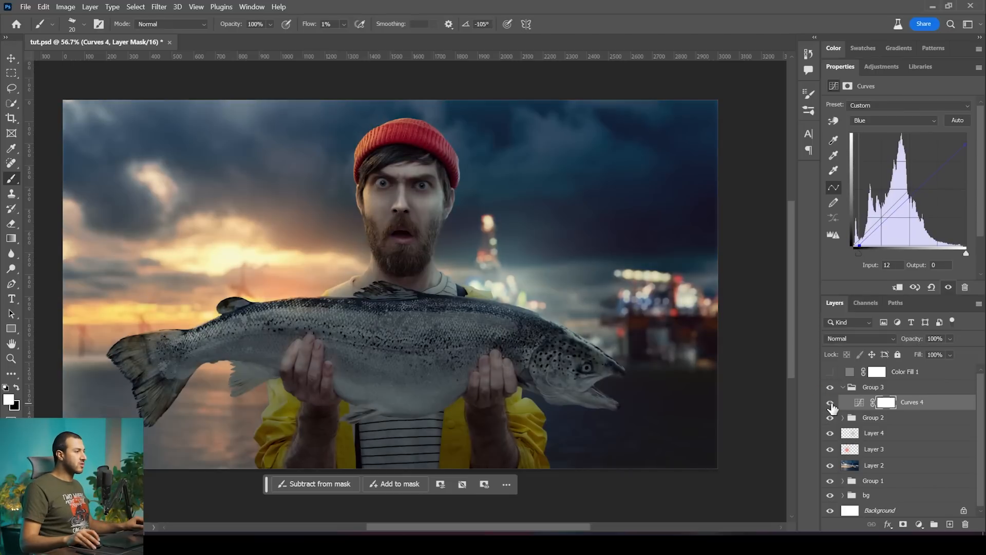
{"action": "scroll", "coordinate": [628, 240], "scroll_direction": "down", "scroll_amount": 3}
{"action": "scroll", "coordinate": [627, 240], "scroll_direction": "up", "scroll_amount": 4}
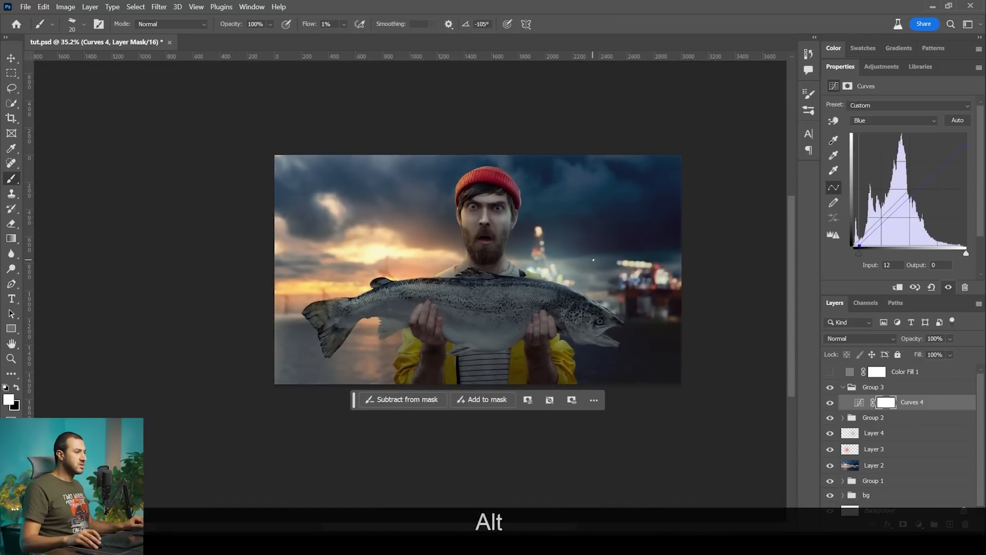
{"action": "left_click", "coordinate": [829, 403]}
{"action": "left_click", "coordinate": [830, 403]}
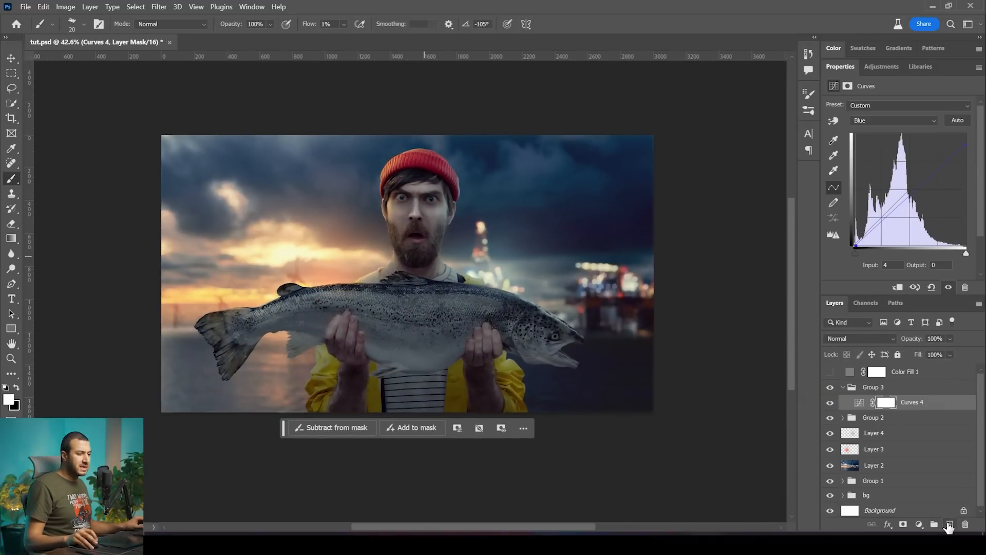
- Stamp all visible layers onto a new layer above the Curves adjustment and convert it to a smart object
{"action": "left_click", "coordinate": [949, 524]}
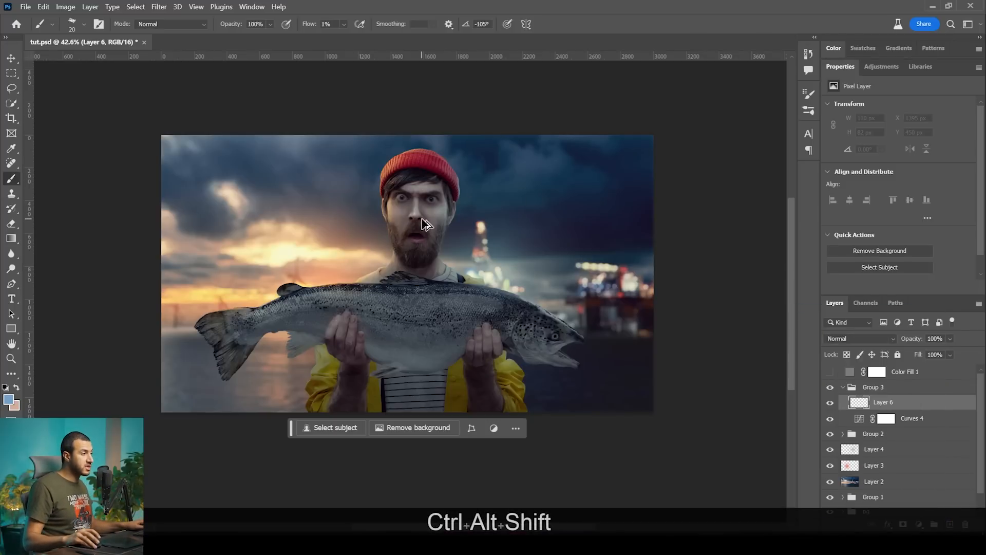
{"action": "key", "text": "ctrl+alt+shift+e"}
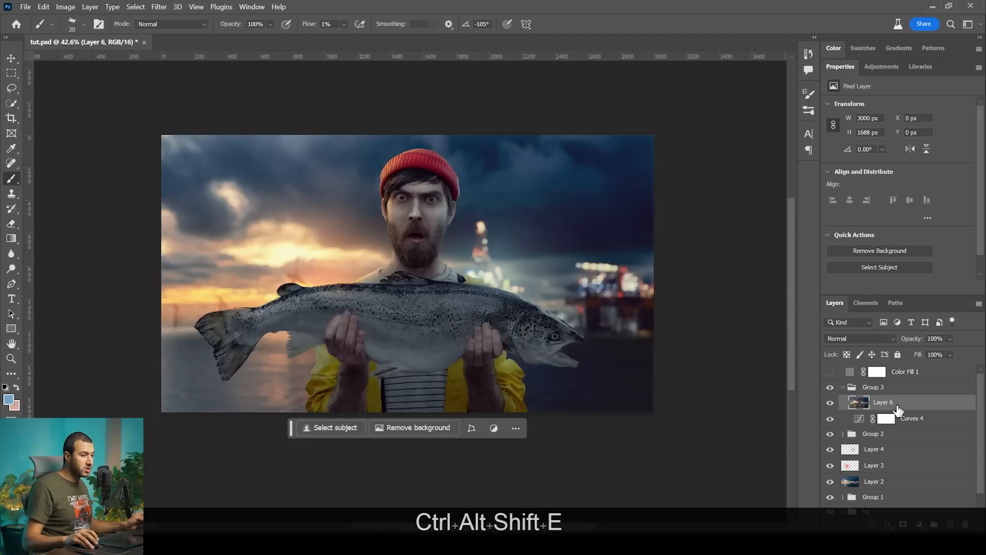
{"action": "right_click", "coordinate": [897, 406]}
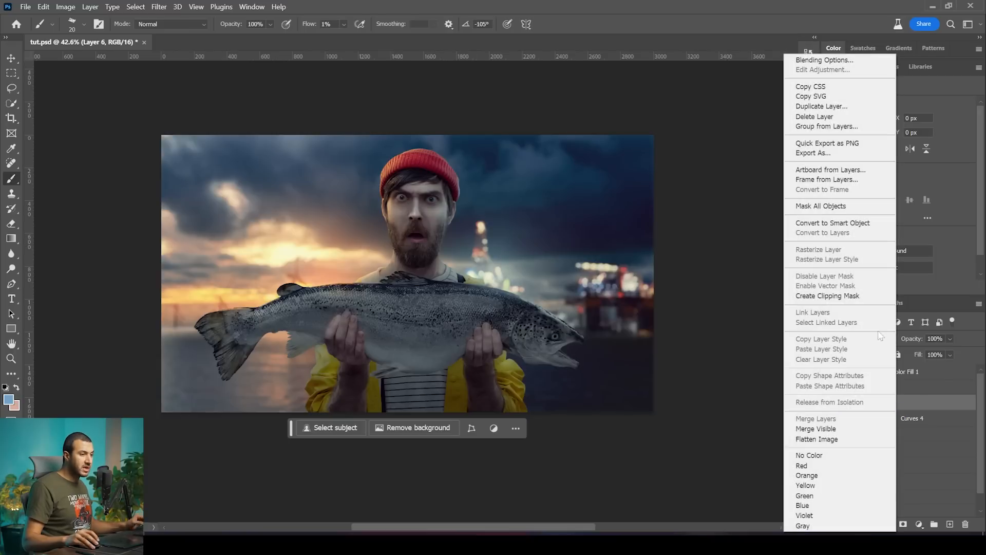
{"action": "left_click", "coordinate": [854, 223]}
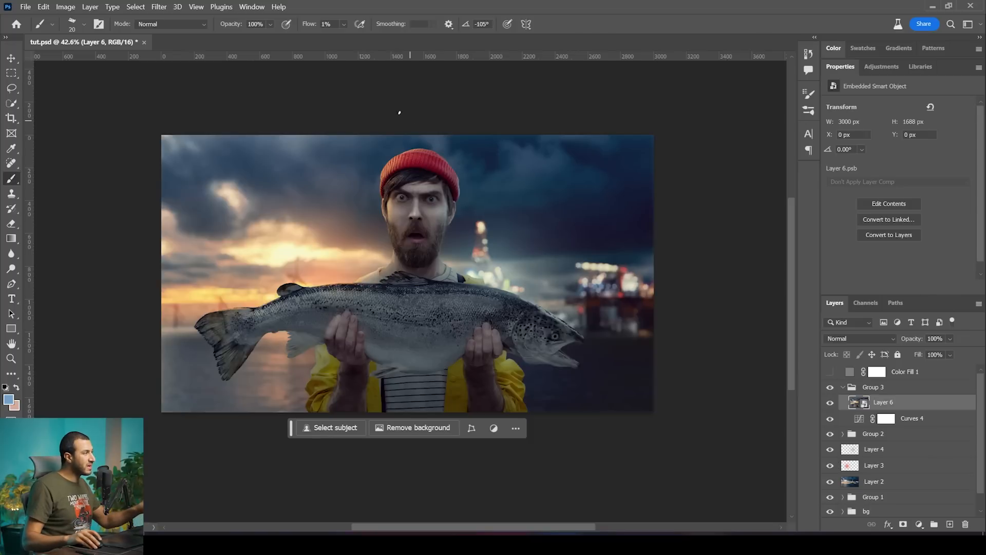
- Open the Camera Raw Filter on the smart object and set Contrast to -9 in the Basic settings
{"action": "left_click", "coordinate": [154, 6]}
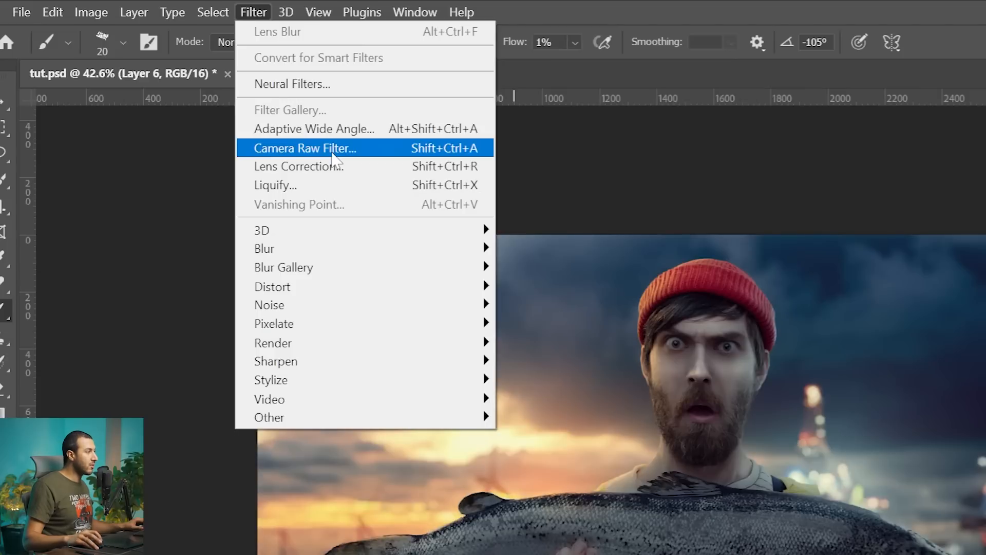
{"action": "left_click", "coordinate": [333, 154]}
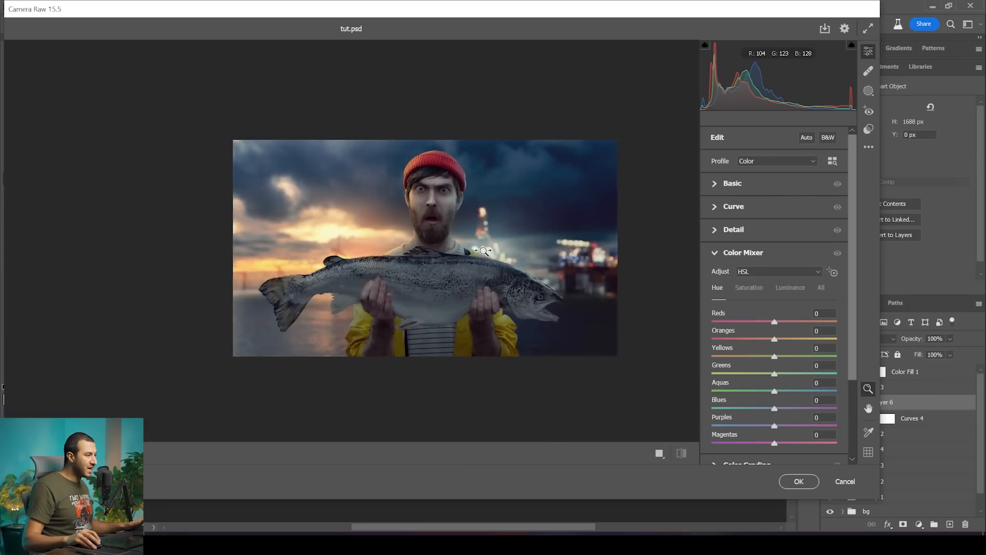
{"action": "left_click", "coordinate": [483, 250]}
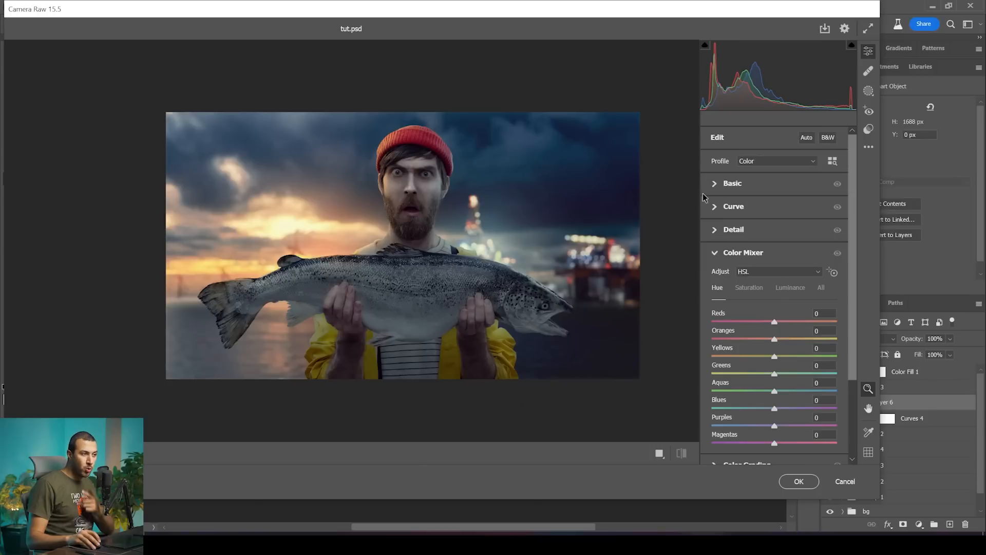
{"action": "left_click", "coordinate": [716, 184]}
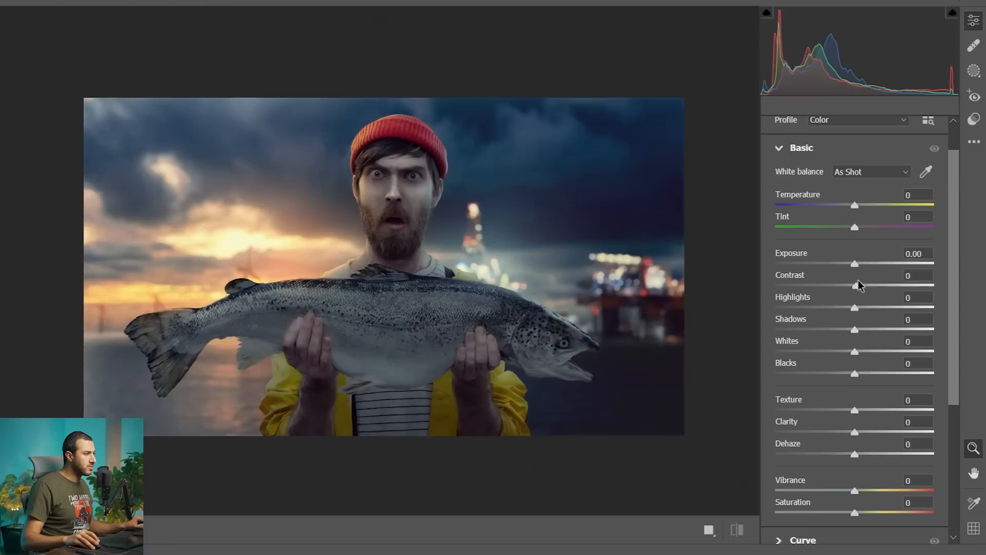
{"action": "mouse_move", "coordinate": [857, 283]}
{"action": "left_mouse_down"}
{"action": "mouse_move", "coordinate": [868, 281]}
{"action": "mouse_move", "coordinate": [860, 280]}
{"action": "left_mouse_up"}
{"action": "double_click", "coordinate": [857, 284]}
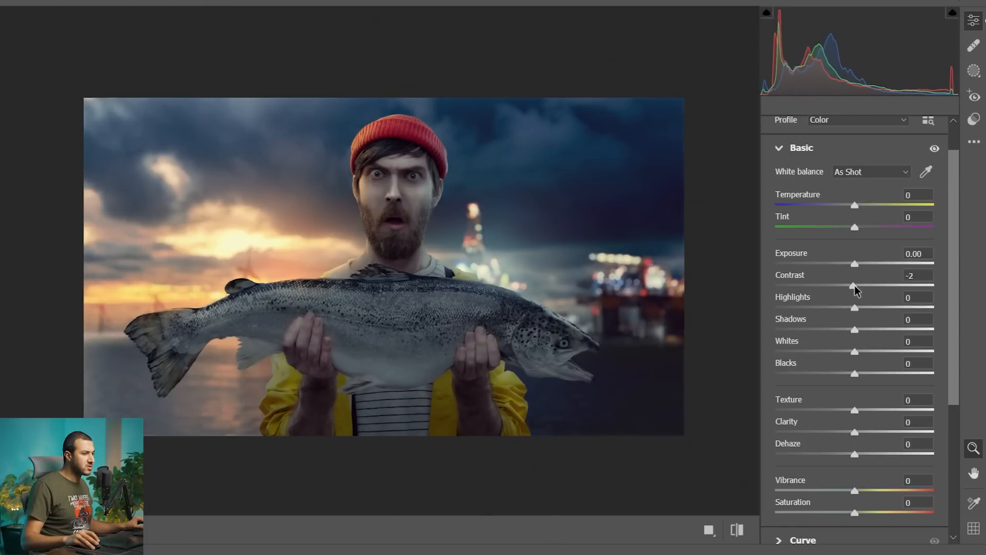
{"action": "left_click_drag", "start_coordinate": [854, 286], "coordinate": [848, 286]}
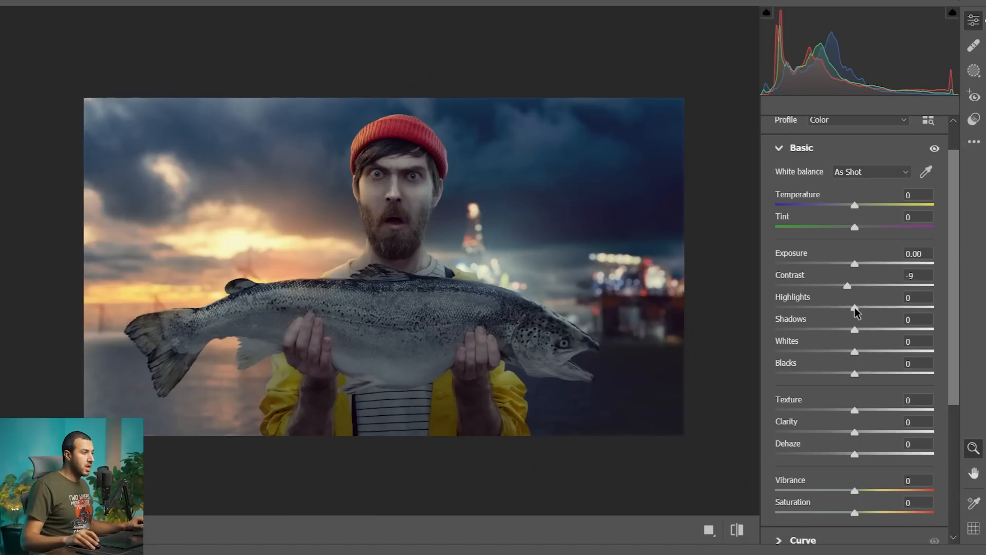
- Lower Highlights to -48 to tone down the bright sunset sky, checking the effect up close
{"action": "left_click_drag", "start_coordinate": [855, 308], "coordinate": [835, 307]}
{"action": "scroll", "coordinate": [267, 251], "scroll_direction": "up", "scroll_amount": 5}
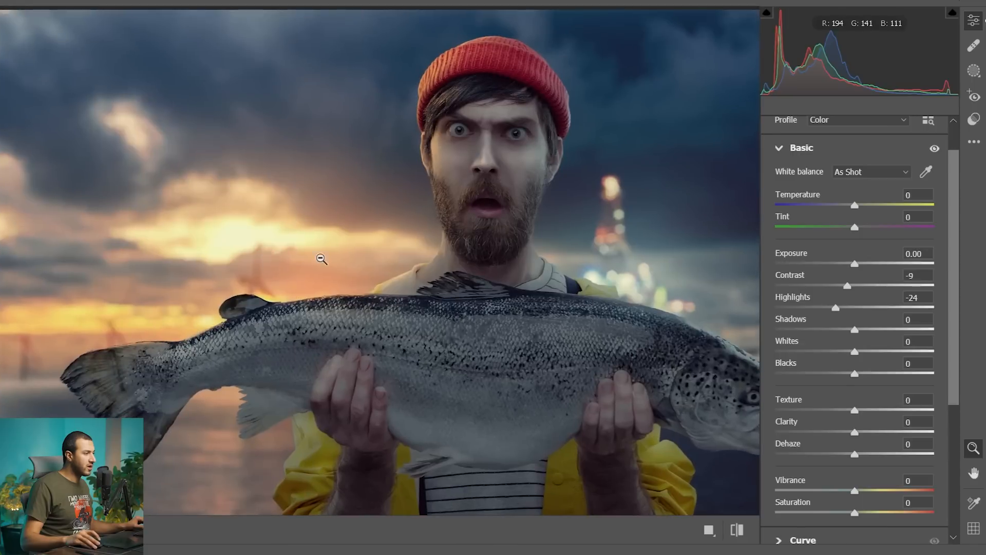
{"action": "scroll", "coordinate": [341, 261], "scroll_direction": "down", "scroll_amount": 4}
{"action": "left_click_drag", "start_coordinate": [835, 307], "coordinate": [817, 308]}
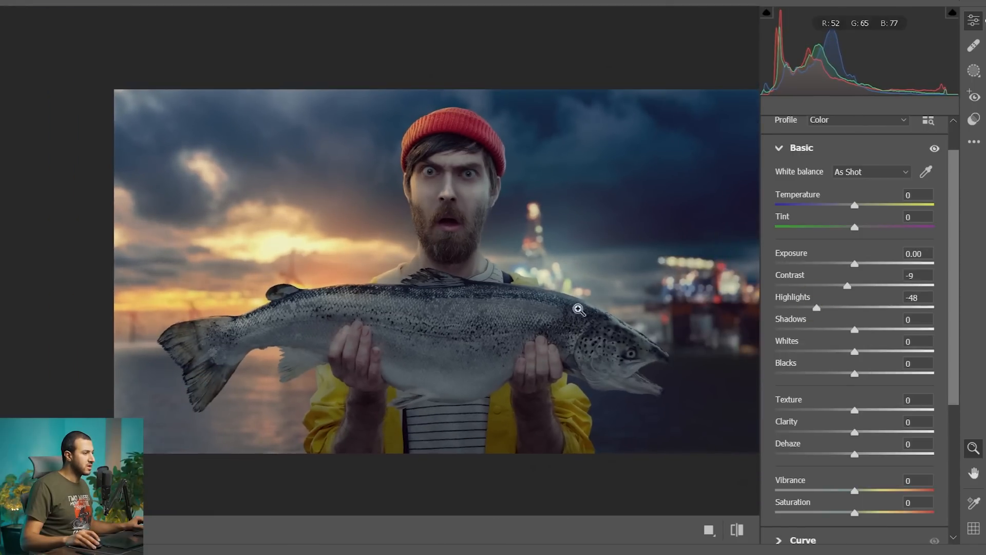
- Set Shadows to +26, Whites to -18 and Exposure to -0.15 in the Basic settings
{"action": "scroll", "coordinate": [688, 298], "scroll_direction": "down", "scroll_amount": 2}
{"action": "scroll", "coordinate": [674, 294], "scroll_direction": "up", "scroll_amount": 1}
{"action": "scroll", "coordinate": [673, 294], "scroll_direction": "up", "scroll_amount": 2}
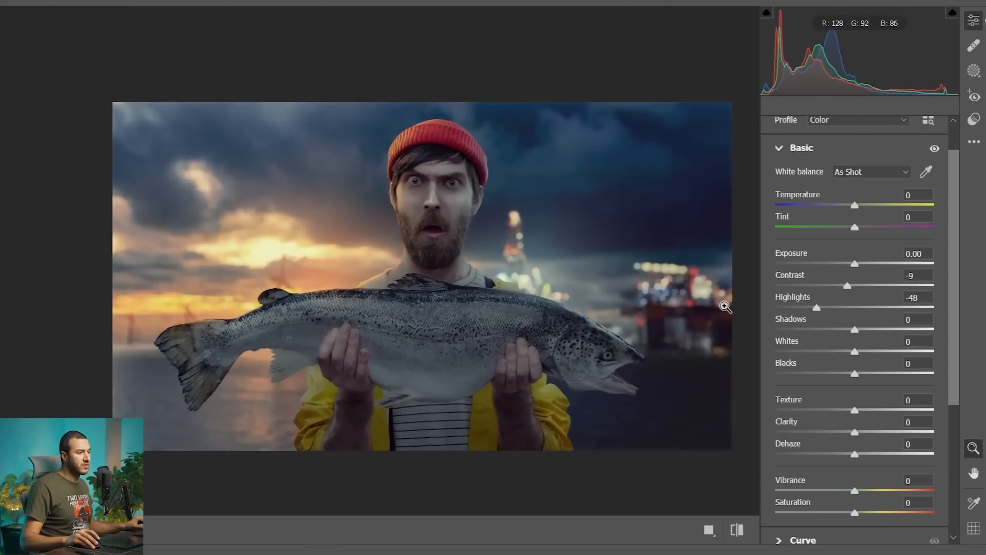
{"action": "left_click_drag", "start_coordinate": [855, 330], "coordinate": [840, 347]}
{"action": "mouse_move", "coordinate": [606, 281]}
{"action": "left_mouse_down"}
{"action": "mouse_move", "coordinate": [581, 282]}
{"action": "mouse_move", "coordinate": [594, 280]}
{"action": "left_mouse_up"}
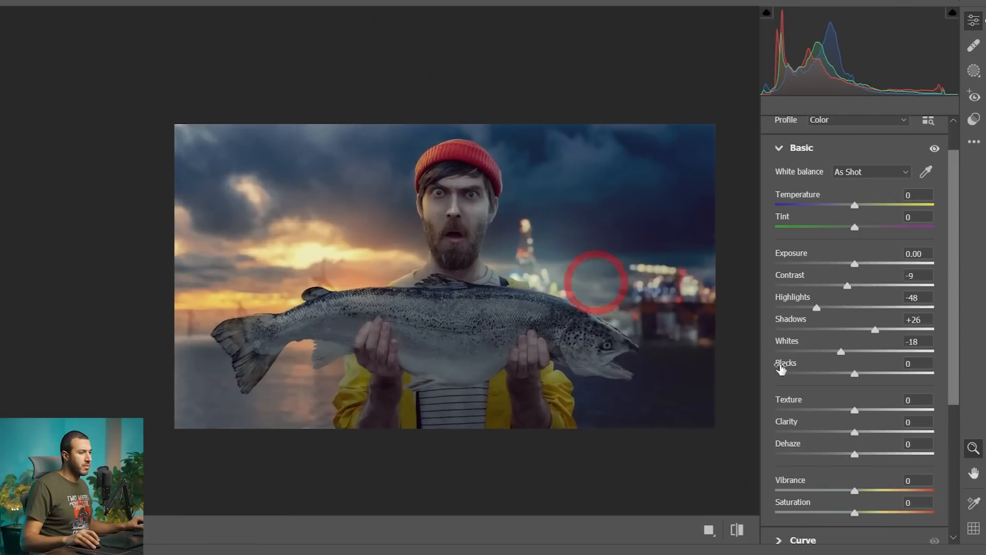
{"action": "left_click_drag", "start_coordinate": [855, 265], "coordinate": [854, 265]}
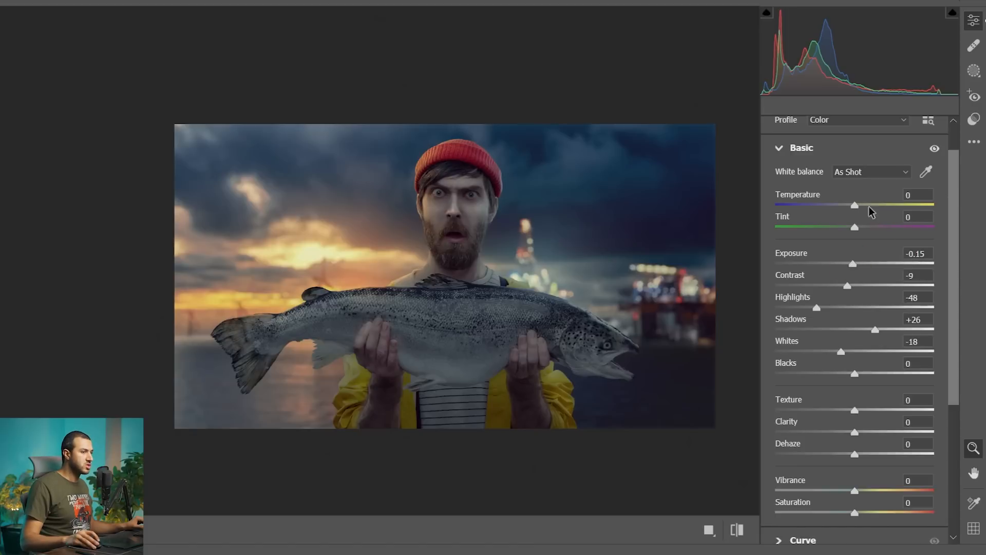
- Warm the white balance to Temperature +4 and Tint +13, then compare the image before and after the edits
{"action": "left_click_drag", "start_coordinate": [854, 205], "coordinate": [858, 205]}
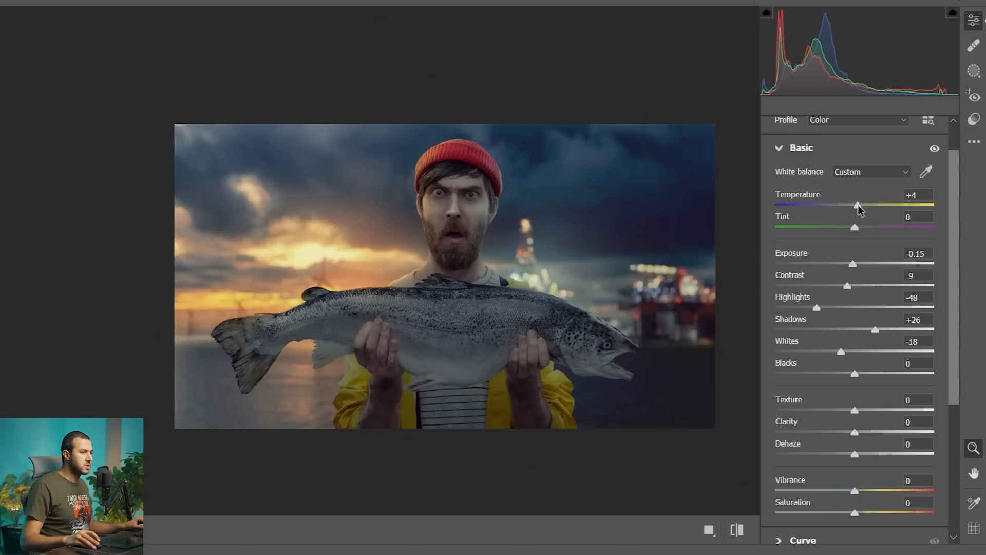
{"action": "mouse_move", "coordinate": [855, 227]}
{"action": "left_mouse_down"}
{"action": "mouse_move", "coordinate": [845, 227]}
{"action": "mouse_move", "coordinate": [865, 230]}
{"action": "left_mouse_up"}
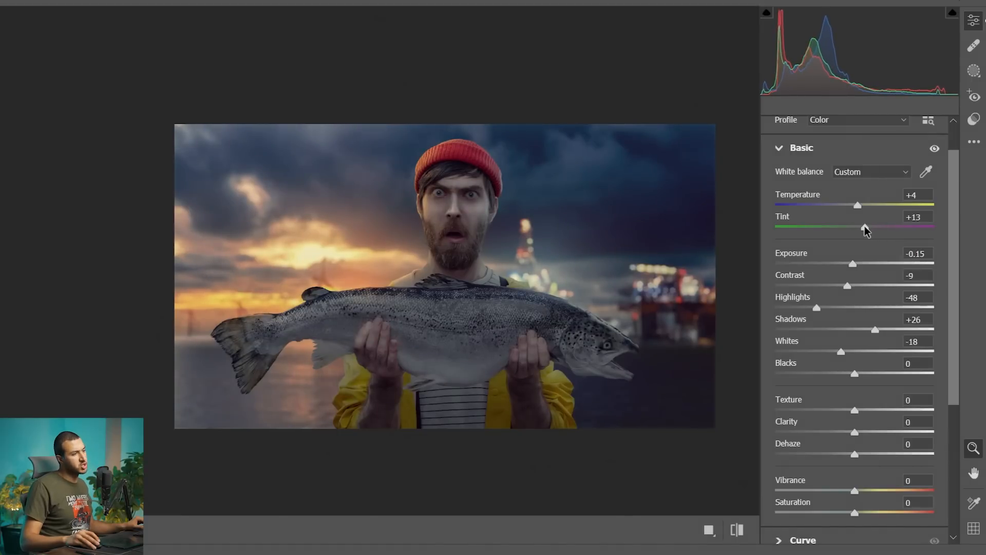
{"action": "left_click", "coordinate": [747, 536]}
{"action": "left_click", "coordinate": [747, 536]}
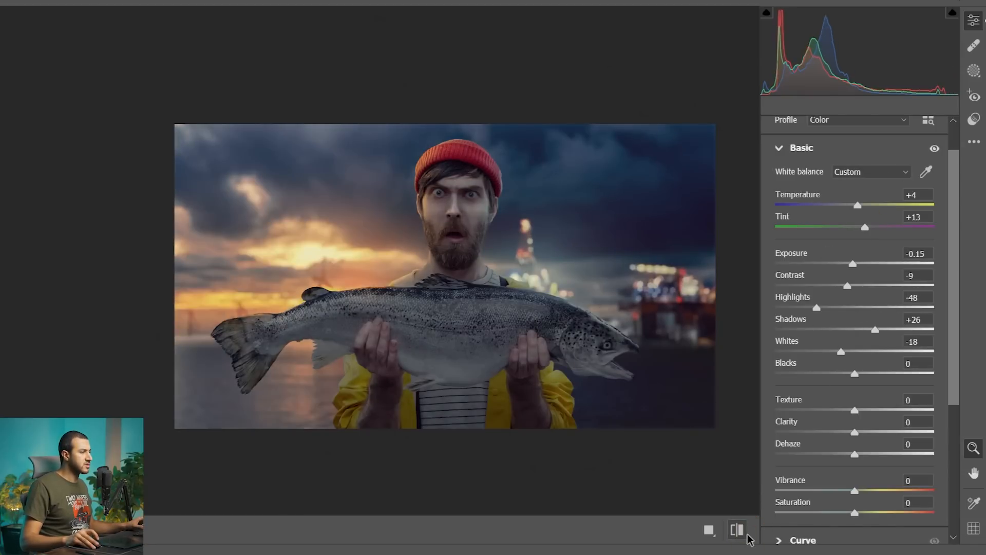
{"action": "left_click", "coordinate": [748, 537]}
{"action": "left_click", "coordinate": [748, 537]}
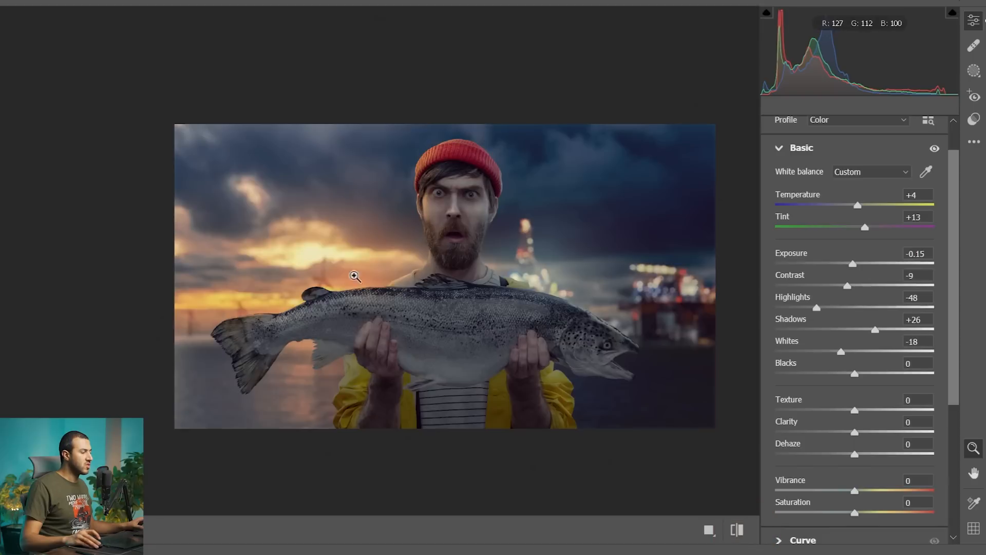
- Lower Vibrance to -13 to mute the colors of the composite
{"action": "left_click", "coordinate": [630, 277]}
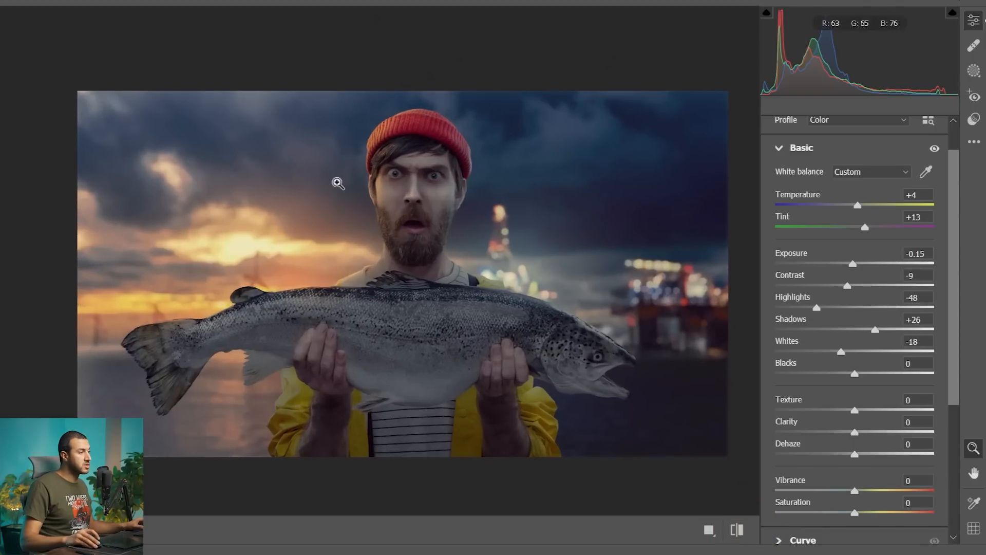
{"action": "scroll", "coordinate": [941, 417], "scroll_direction": "down", "scroll_amount": 3}
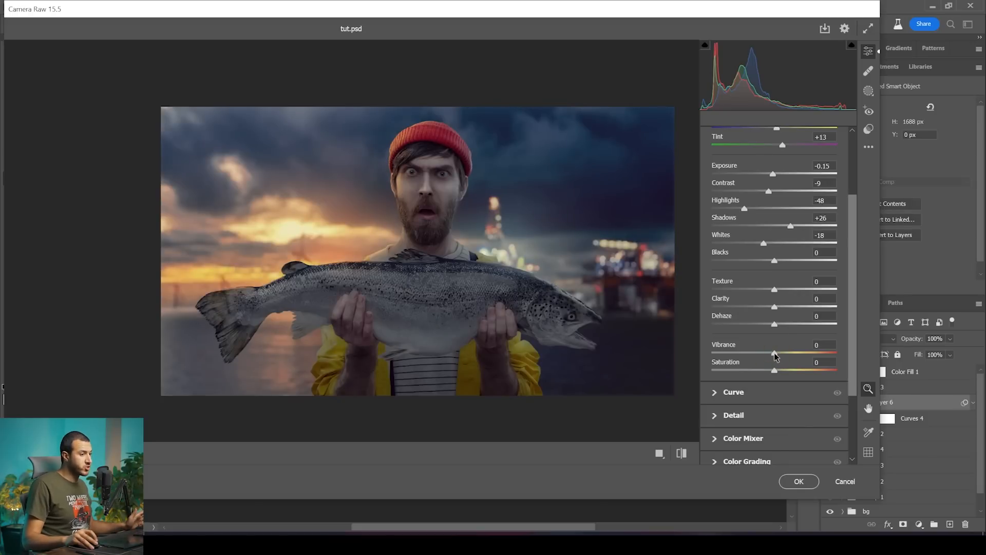
{"action": "left_click_drag", "start_coordinate": [775, 355], "coordinate": [766, 357]}
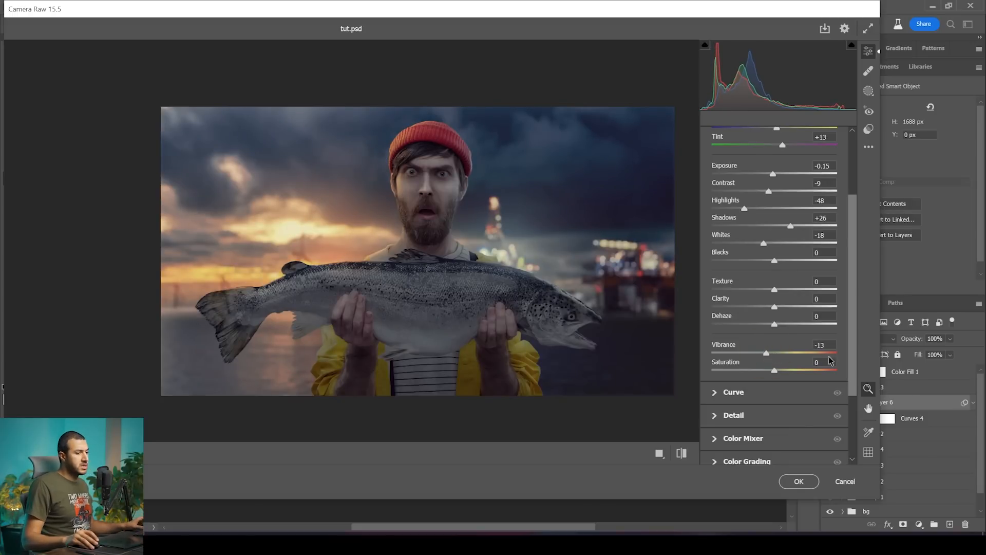
- Calibrate the Blue Primary to Hue -15, Saturation +19 and the Red Primary to Hue +13, Saturation -4
{"action": "left_click_drag", "start_coordinate": [852, 370], "coordinate": [861, 440]}
{"action": "left_click", "coordinate": [742, 452]}
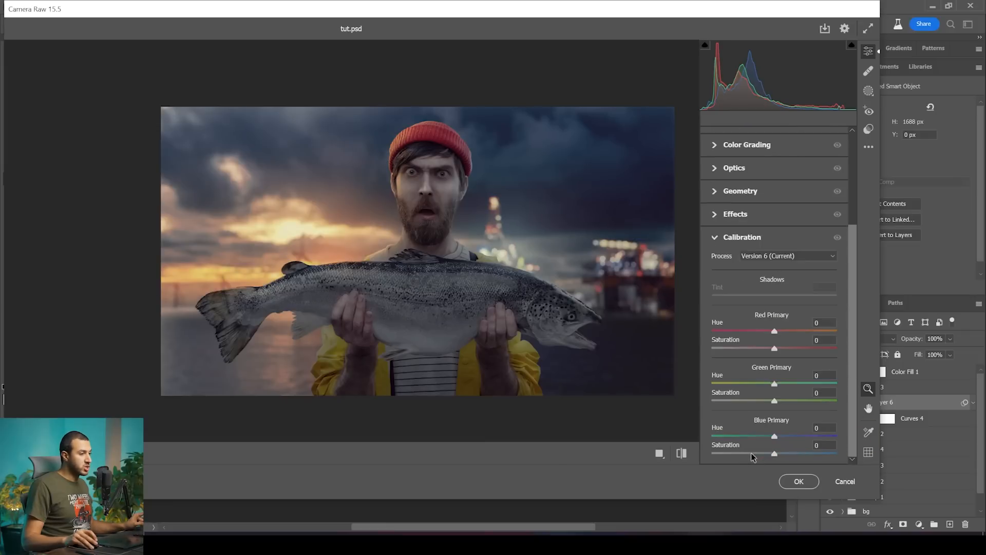
{"action": "mouse_move", "coordinate": [774, 435]}
{"action": "left_mouse_down"}
{"action": "mouse_move", "coordinate": [765, 433]}
{"action": "mouse_move", "coordinate": [776, 447]}
{"action": "mouse_move", "coordinate": [796, 444]}
{"action": "mouse_move", "coordinate": [787, 447]}
{"action": "left_mouse_up"}
{"action": "left_click", "coordinate": [780, 454]}
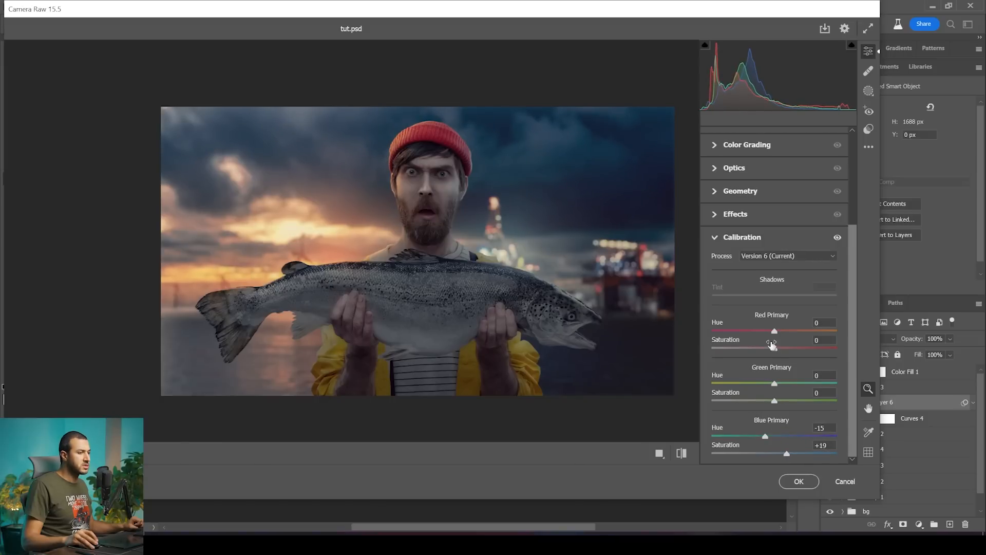
{"action": "left_click_drag", "start_coordinate": [774, 331], "coordinate": [783, 337]}
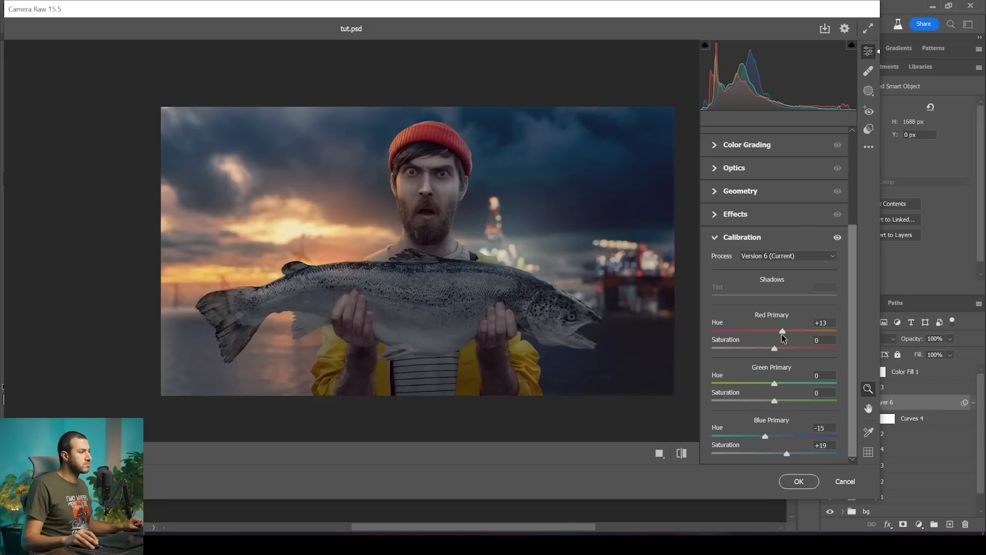
{"action": "left_click_drag", "start_coordinate": [774, 350], "coordinate": [773, 351]}
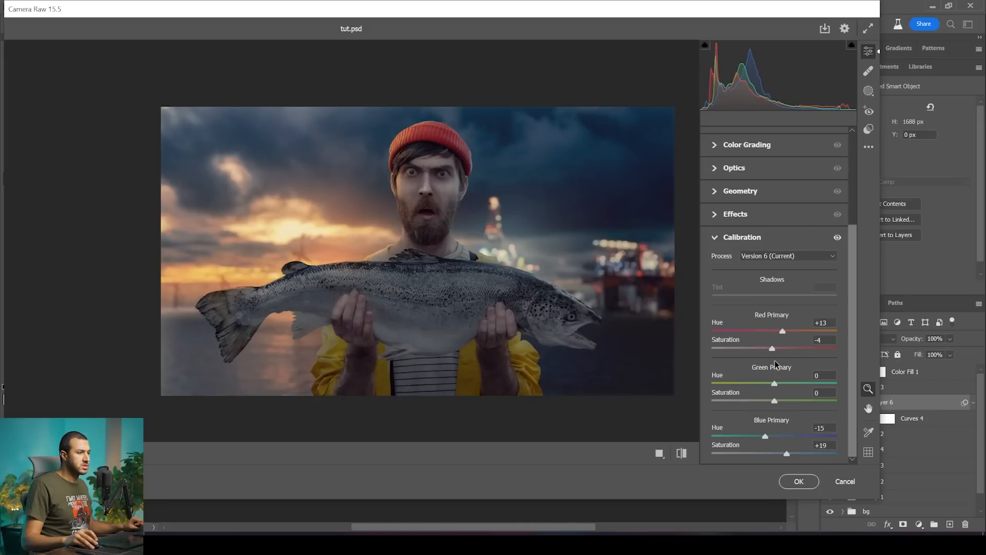
{"action": "left_click", "coordinate": [719, 237]}
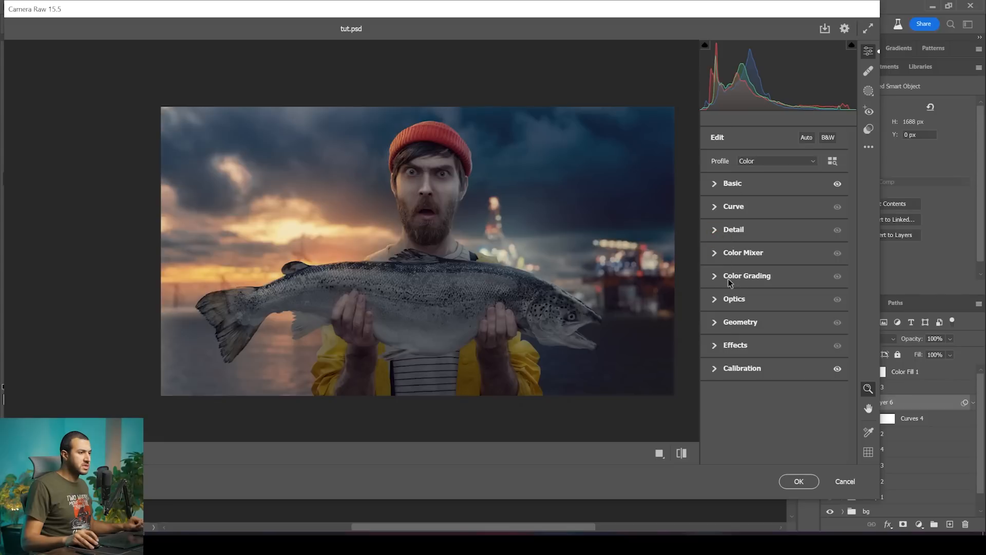
- Add film grain with an amount of 8 in the Effects settings, judging it close up on the face and sky
{"action": "left_click", "coordinate": [713, 349]}
{"action": "left_click_drag", "start_coordinate": [459, 194], "coordinate": [579, 262]}
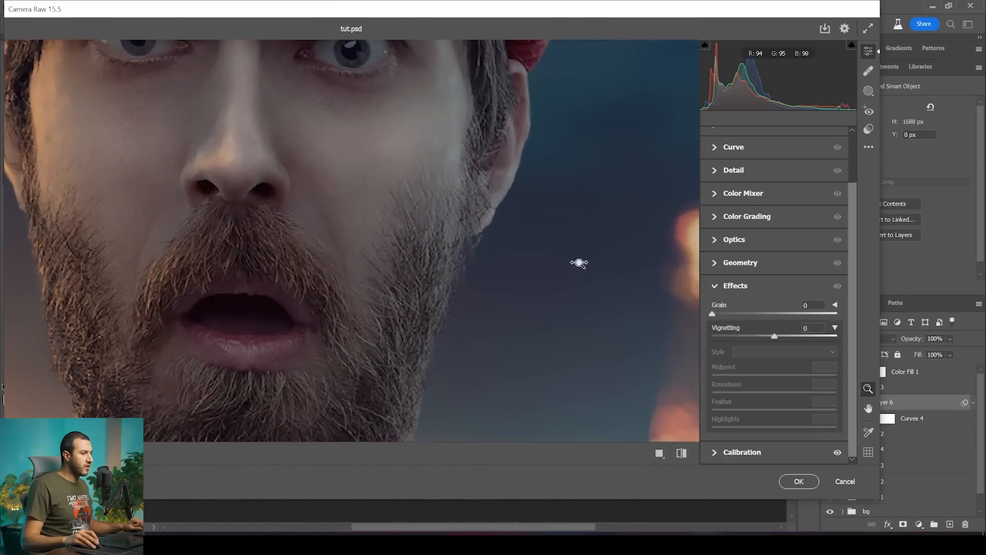
{"action": "left_click_drag", "start_coordinate": [533, 318], "coordinate": [546, 322]}
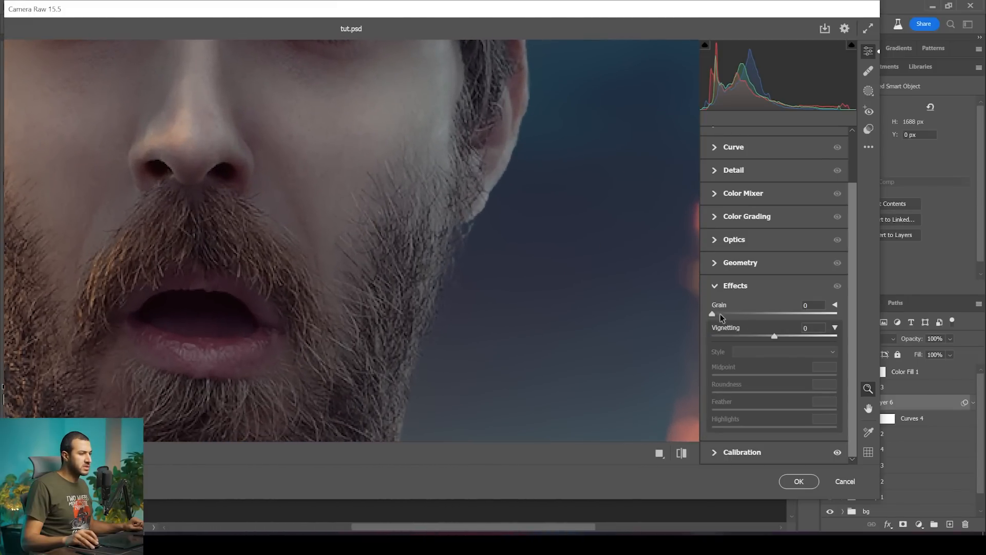
{"action": "left_click_drag", "start_coordinate": [495, 262], "coordinate": [500, 260]}
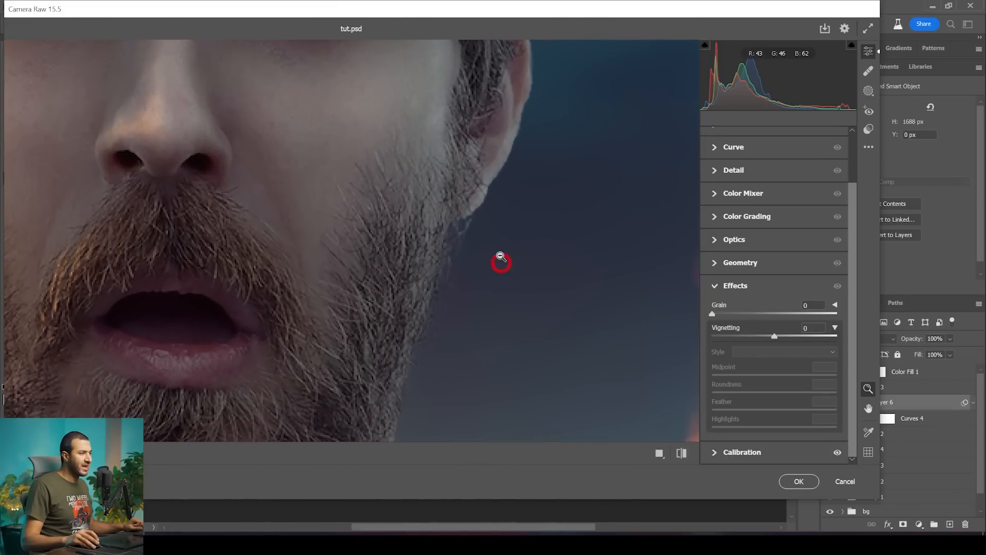
{"action": "left_click", "coordinate": [731, 313]}
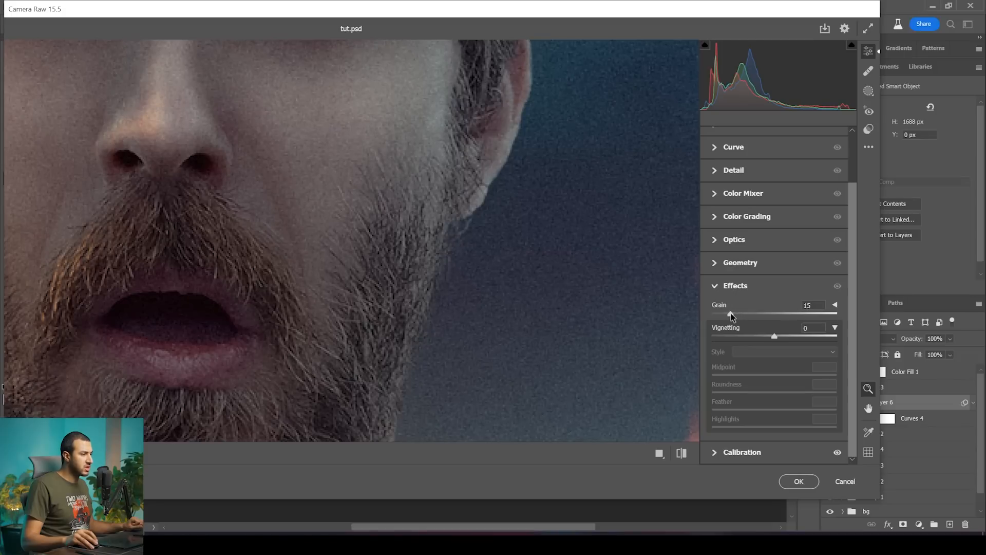
{"action": "left_click_drag", "start_coordinate": [723, 312], "coordinate": [720, 313]}
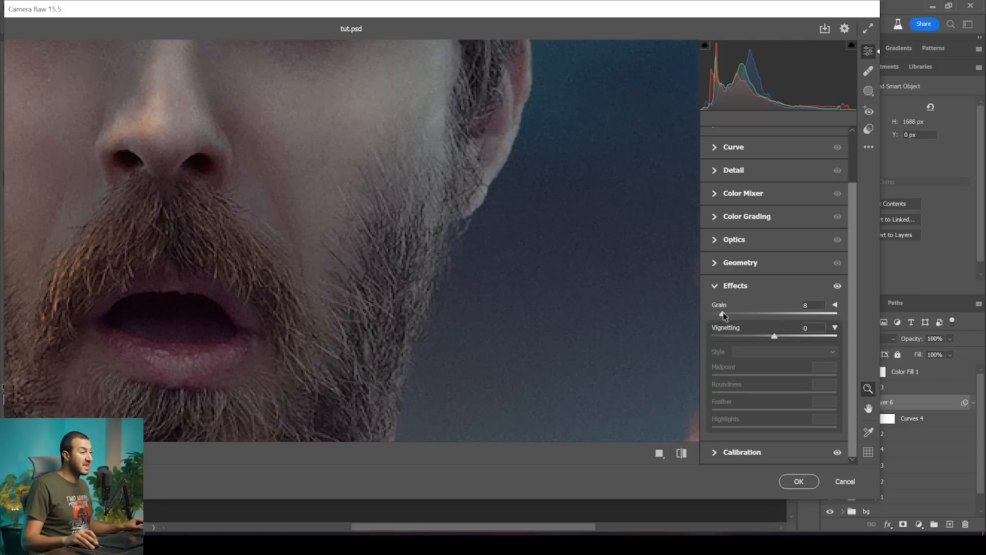
{"action": "left_click", "coordinate": [723, 312]}
- Darken the edges of the whole image with Vignetting at -47, Midpoint 38 and Feather 89
{"action": "left_click_drag", "start_coordinate": [574, 302], "coordinate": [492, 290]}
{"action": "left_click_drag", "start_coordinate": [631, 329], "coordinate": [473, 326]}
{"action": "key", "text": "space"}
{"action": "left_click_drag", "start_coordinate": [623, 362], "coordinate": [478, 281]}
{"action": "left_click_drag", "start_coordinate": [463, 246], "coordinate": [482, 247]}
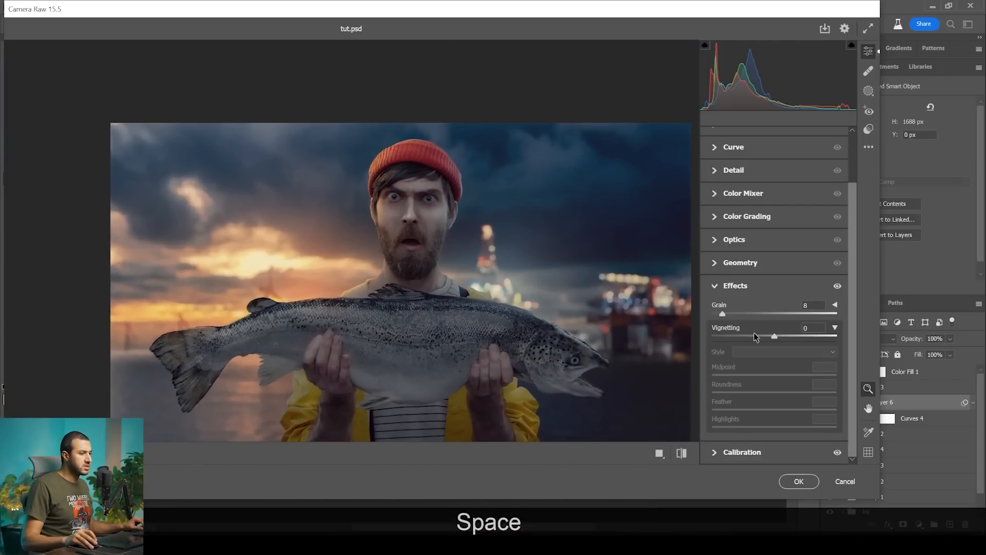
{"action": "left_click_drag", "start_coordinate": [773, 336], "coordinate": [745, 336]}
{"action": "key", "text": "space"}
{"action": "left_click_drag", "start_coordinate": [589, 323], "coordinate": [544, 295]}
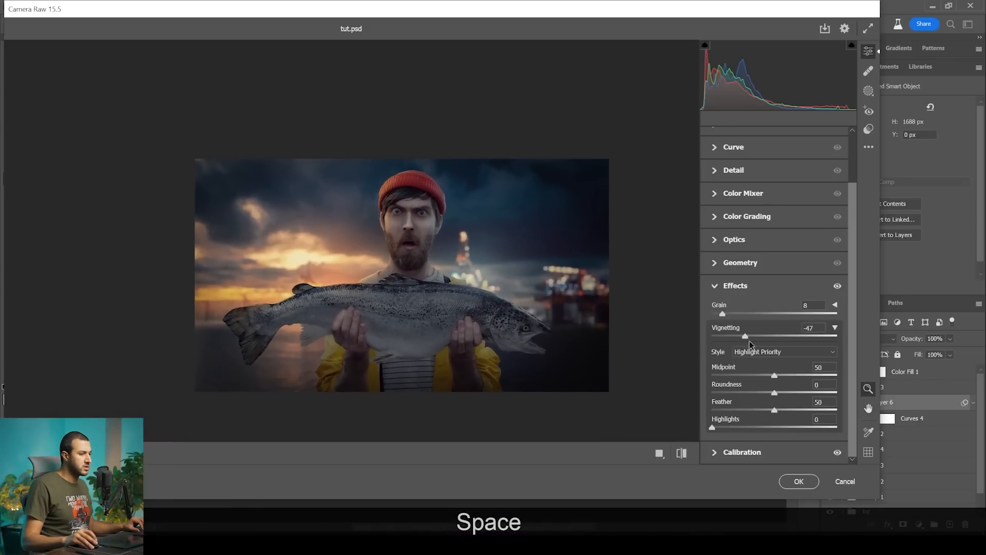
{"action": "mouse_move", "coordinate": [774, 375]}
{"action": "left_mouse_down"}
{"action": "mouse_move", "coordinate": [749, 374]}
{"action": "mouse_move", "coordinate": [758, 374]}
{"action": "left_mouse_up"}
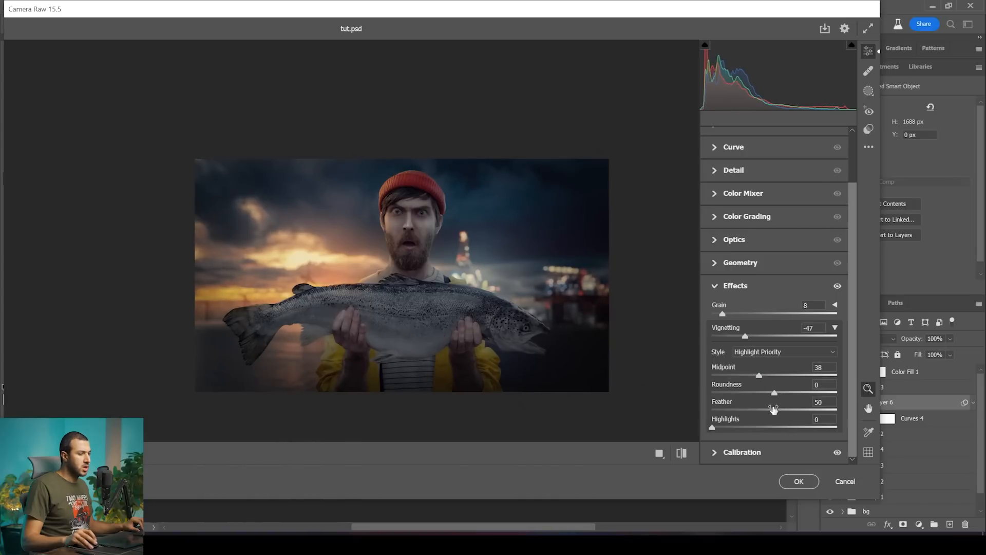
{"action": "left_click_drag", "start_coordinate": [784, 411], "coordinate": [823, 409]}
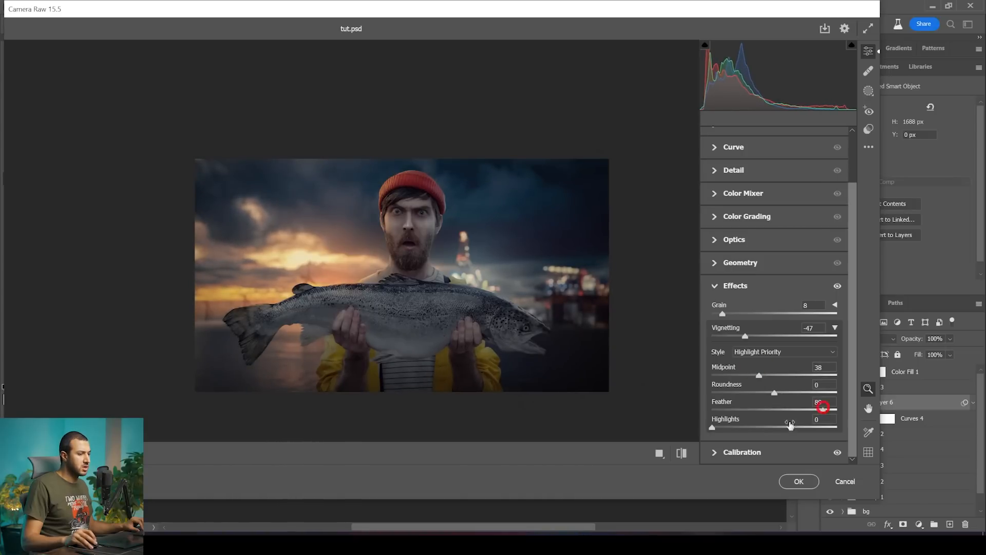
- Soften the vignette to -34 with Midpoint 35 and Highlights 44, and close the Effects settings
{"action": "left_click_drag", "start_coordinate": [804, 420], "coordinate": [754, 418]}
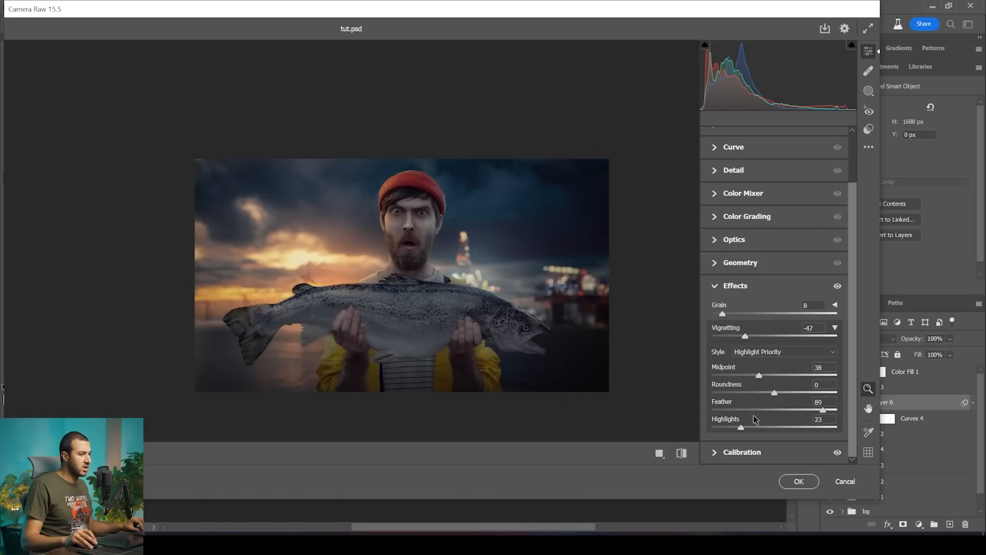
{"action": "mouse_move", "coordinate": [760, 376]}
{"action": "left_mouse_down"}
{"action": "mouse_move", "coordinate": [773, 374]}
{"action": "mouse_move", "coordinate": [755, 374]}
{"action": "left_mouse_up"}
{"action": "left_click_drag", "start_coordinate": [744, 337], "coordinate": [753, 337]}
{"action": "left_click_drag", "start_coordinate": [640, 306], "coordinate": [616, 292]}
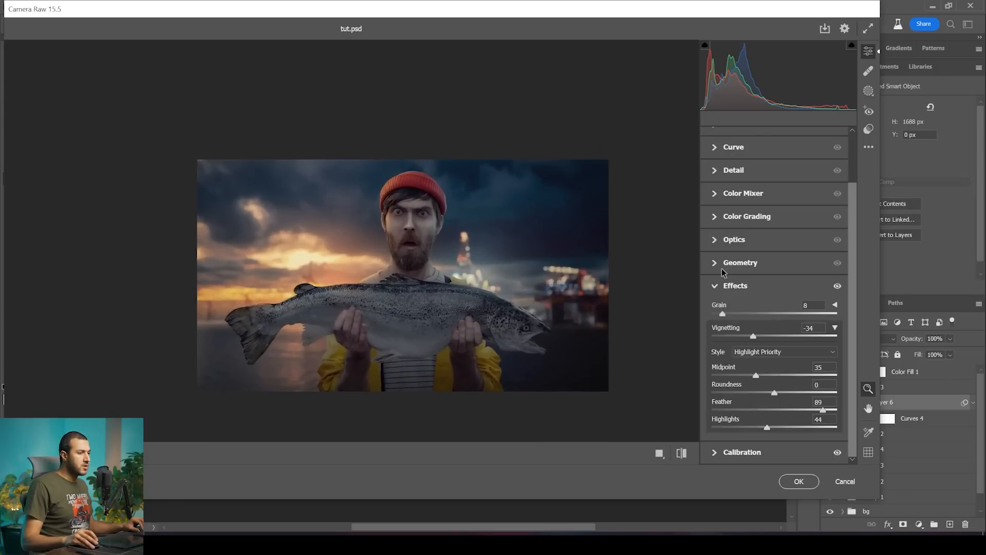
{"action": "left_click", "coordinate": [717, 286]}
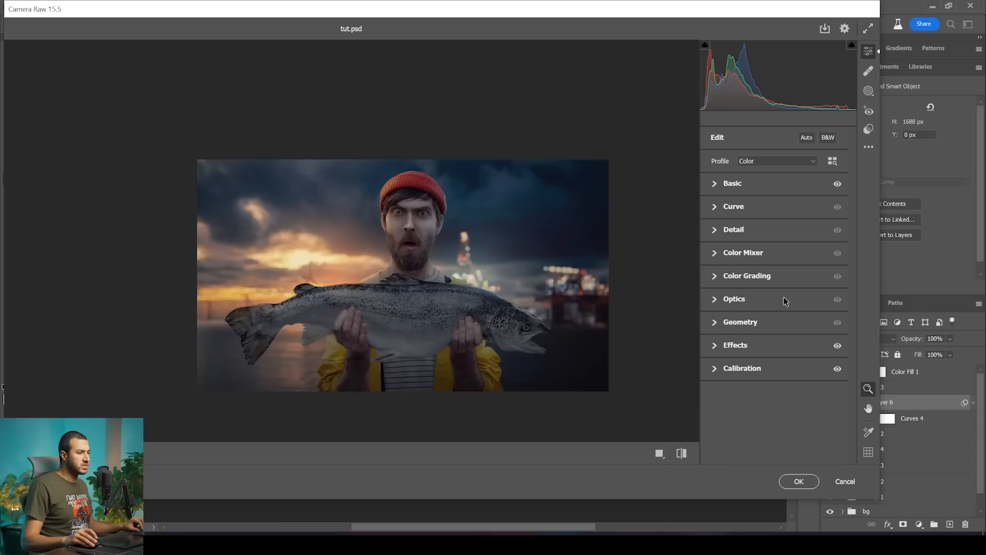
- Set the Color Mixer saturation to Reds -30, Oranges -12, Yellows -26 and Aquas +38
{"action": "left_click", "coordinate": [714, 253]}
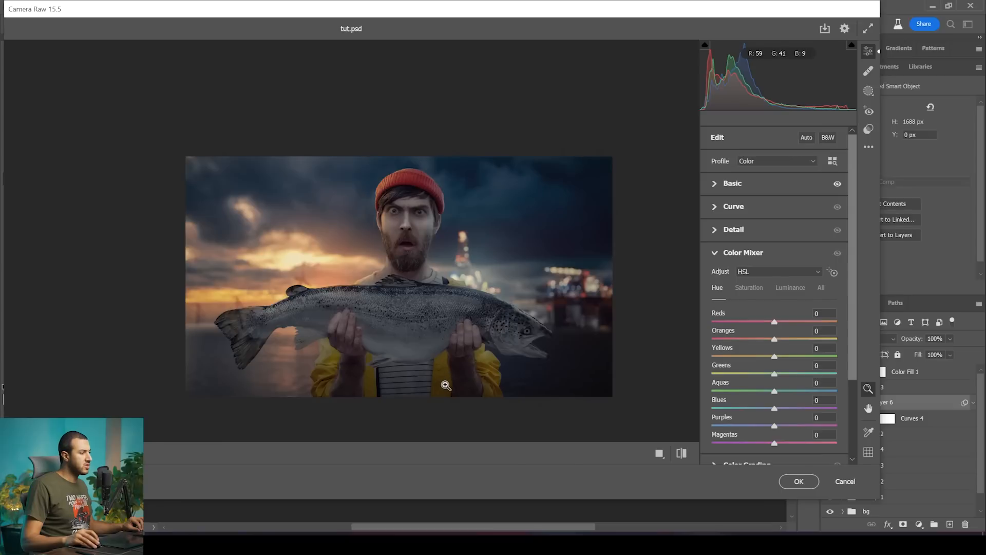
{"action": "left_click", "coordinate": [743, 291]}
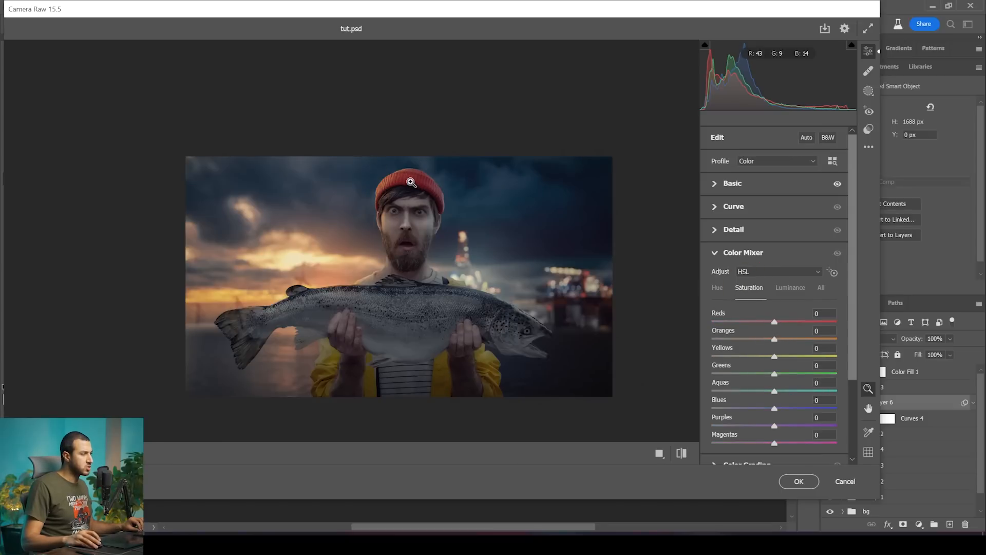
{"action": "left_click_drag", "start_coordinate": [776, 325], "coordinate": [769, 326]}
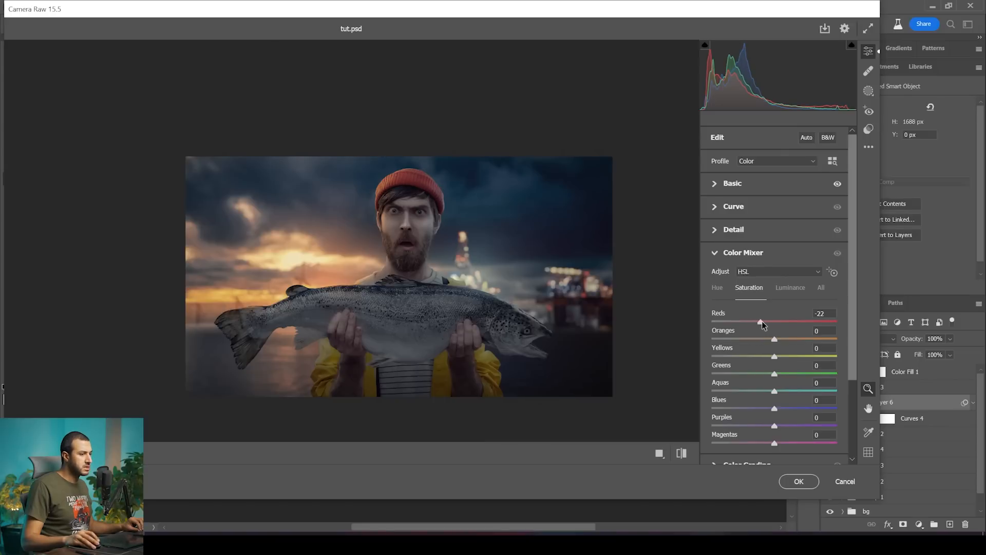
{"action": "mouse_move", "coordinate": [761, 338]}
{"action": "left_mouse_down"}
{"action": "mouse_move", "coordinate": [748, 334]}
{"action": "mouse_move", "coordinate": [774, 338]}
{"action": "mouse_move", "coordinate": [764, 338]}
{"action": "left_mouse_up"}
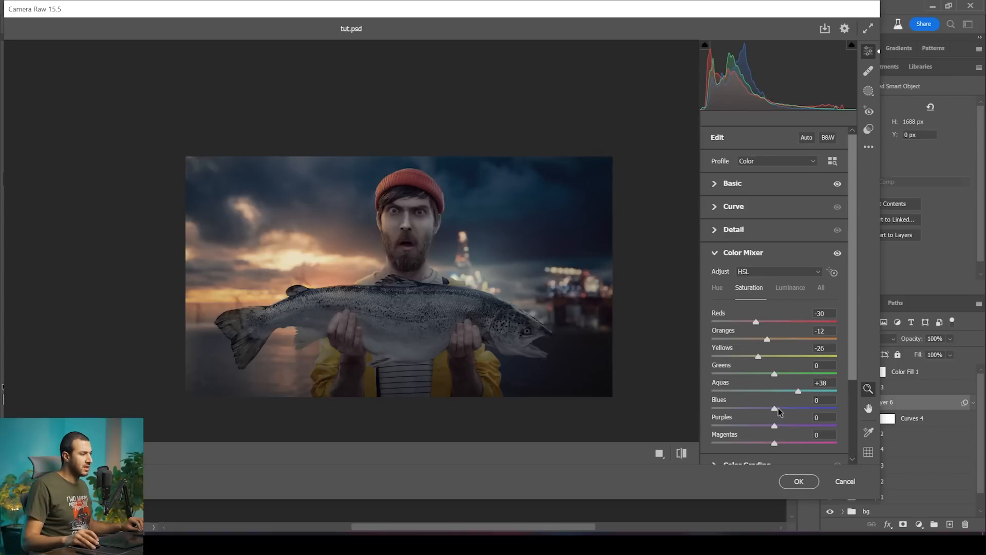
{"action": "left_click", "coordinate": [734, 252]}
- Return Vibrance and Contrast to 0 in the Basic settings, checking the effect on the image
{"action": "left_click", "coordinate": [715, 184]}
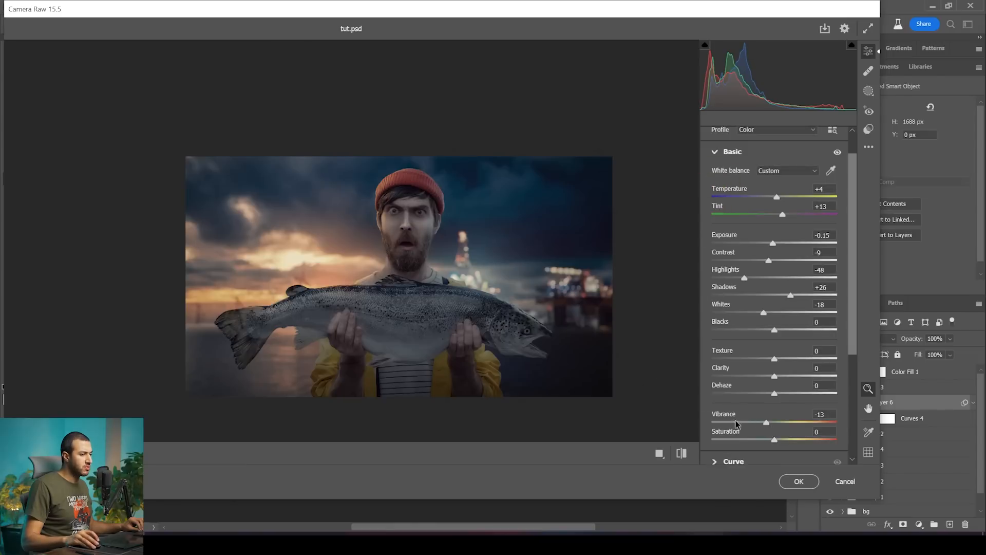
{"action": "double_click", "coordinate": [766, 423]}
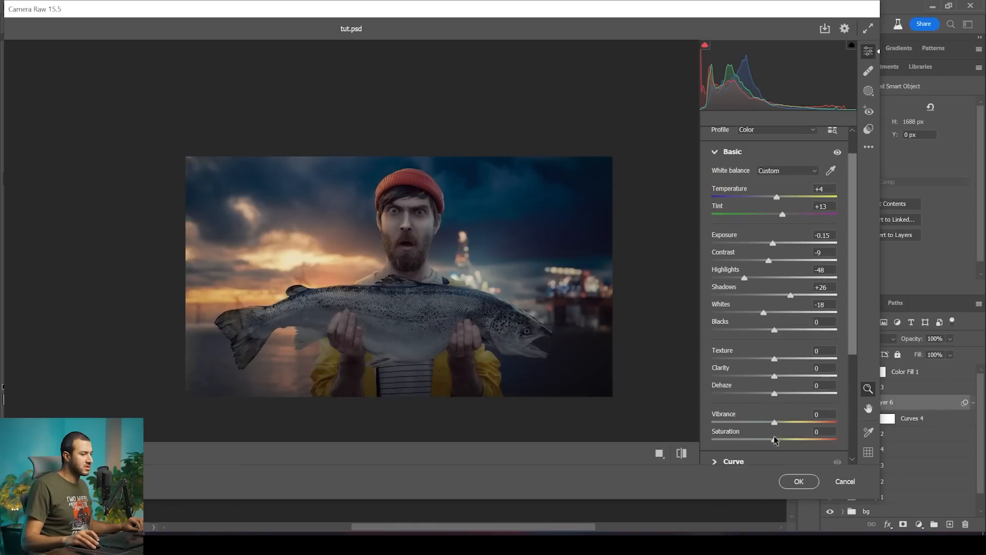
{"action": "left_click_drag", "start_coordinate": [771, 424], "coordinate": [770, 424]}
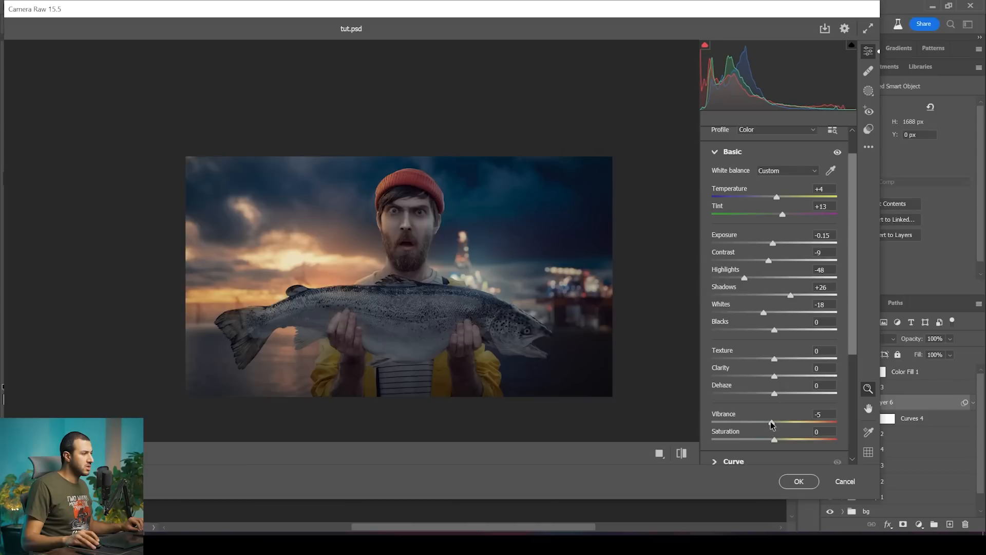
{"action": "left_click", "coordinate": [509, 285], "text": "alt"}
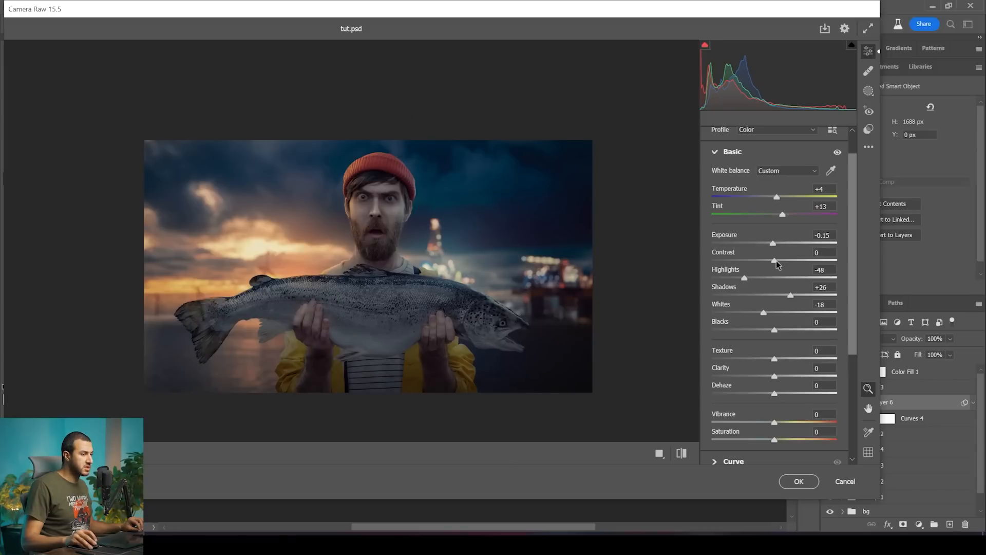
- Set Contrast to +5 and Highlights to -44 in the Basic settings, checking the effect on the man and fish
{"action": "left_click_drag", "start_coordinate": [776, 262], "coordinate": [777, 262]}
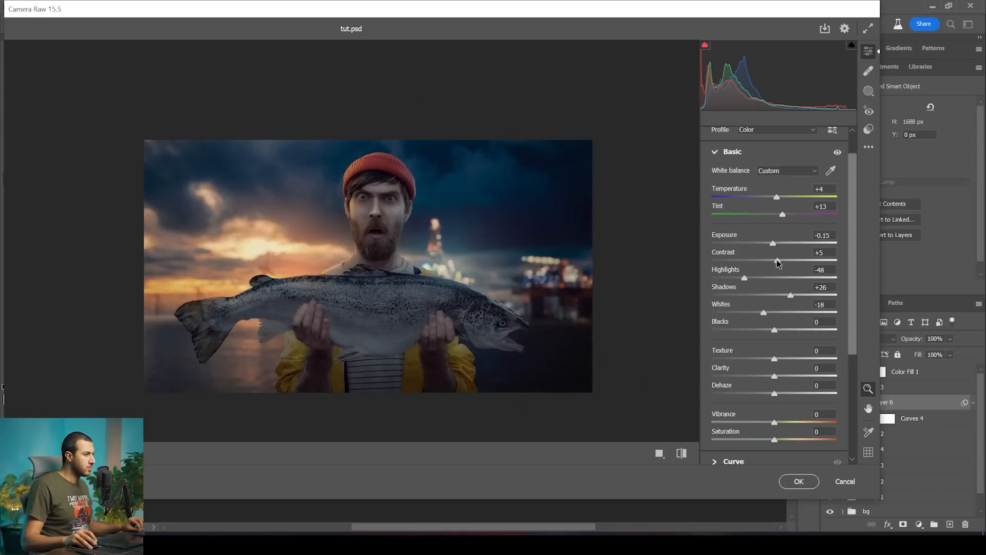
{"action": "left_click", "coordinate": [317, 231]}
{"action": "key", "text": "space"}
{"action": "left_click_drag", "start_coordinate": [504, 278], "coordinate": [483, 276]}
{"action": "left_click_drag", "start_coordinate": [349, 213], "coordinate": [354, 216]}
- Set the Oranges saturation to -20 in the Color Mixer and collapse its settings
{"action": "scroll", "coordinate": [746, 308], "scroll_direction": "down", "scroll_amount": 3}
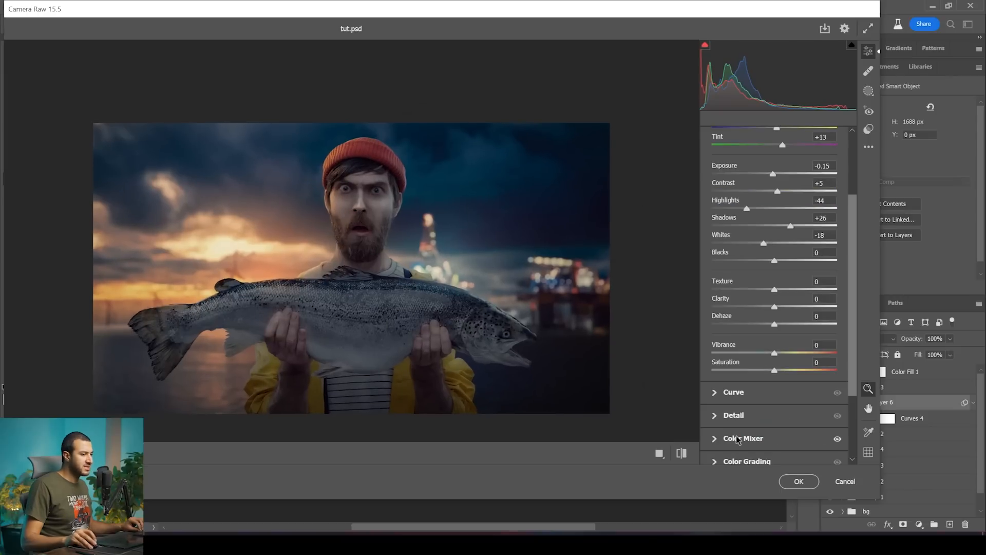
{"action": "left_click", "coordinate": [738, 438]}
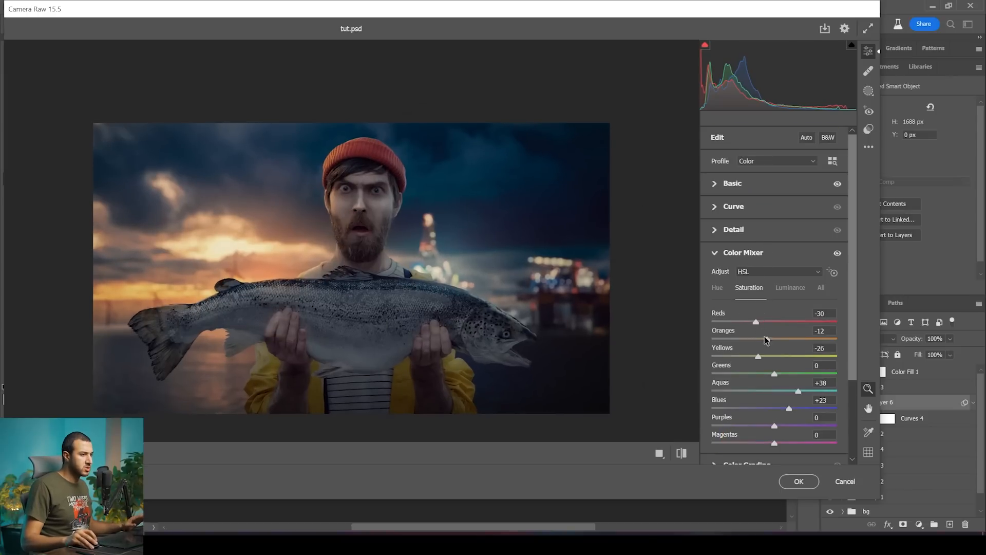
{"action": "left_click_drag", "start_coordinate": [765, 338], "coordinate": [763, 339]}
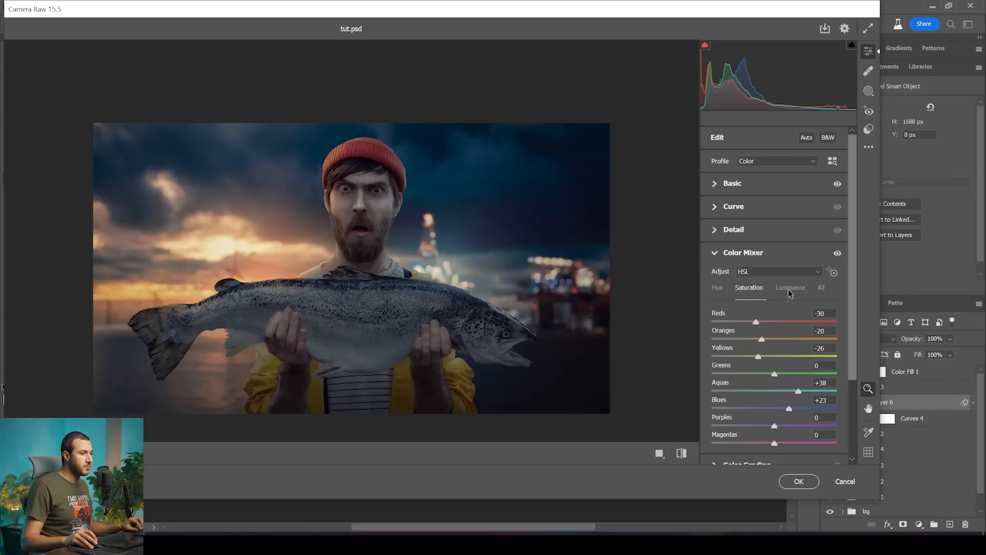
{"action": "left_click", "coordinate": [718, 253]}
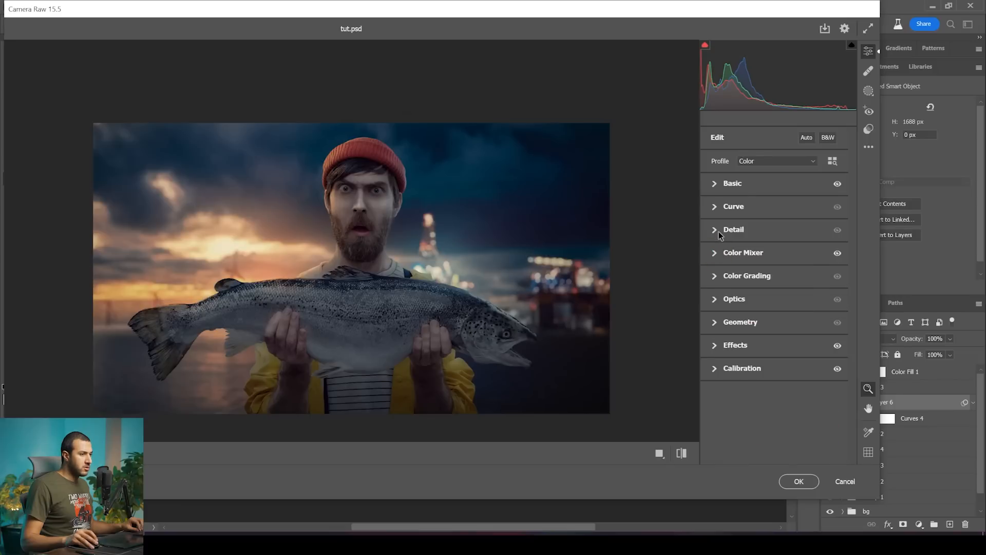
- Set Sharpening to 38 in the Detail settings and compare the image before and after the adjustments
{"action": "left_click", "coordinate": [719, 230]}
{"action": "left_click_drag", "start_coordinate": [722, 259], "coordinate": [743, 256]}
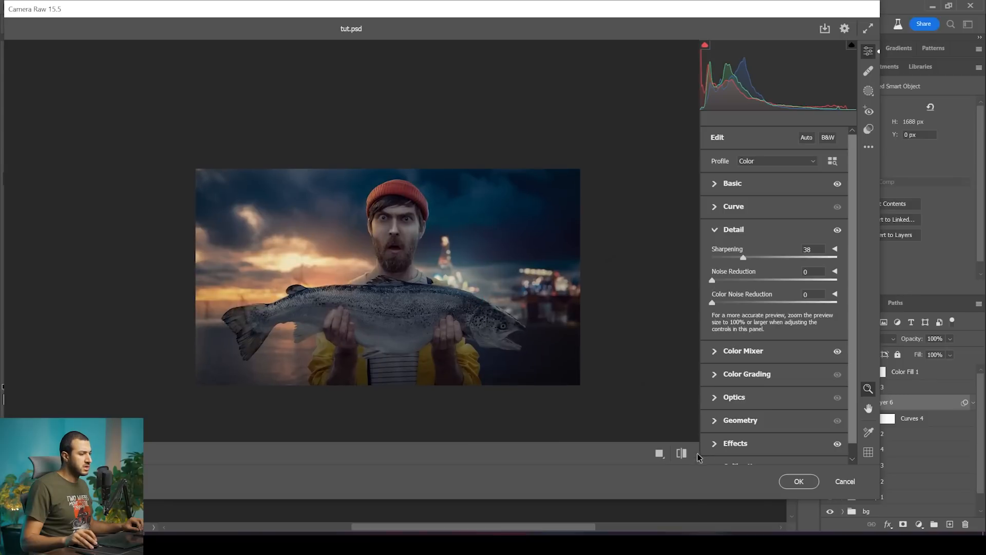
{"action": "left_click", "coordinate": [458, 290]}
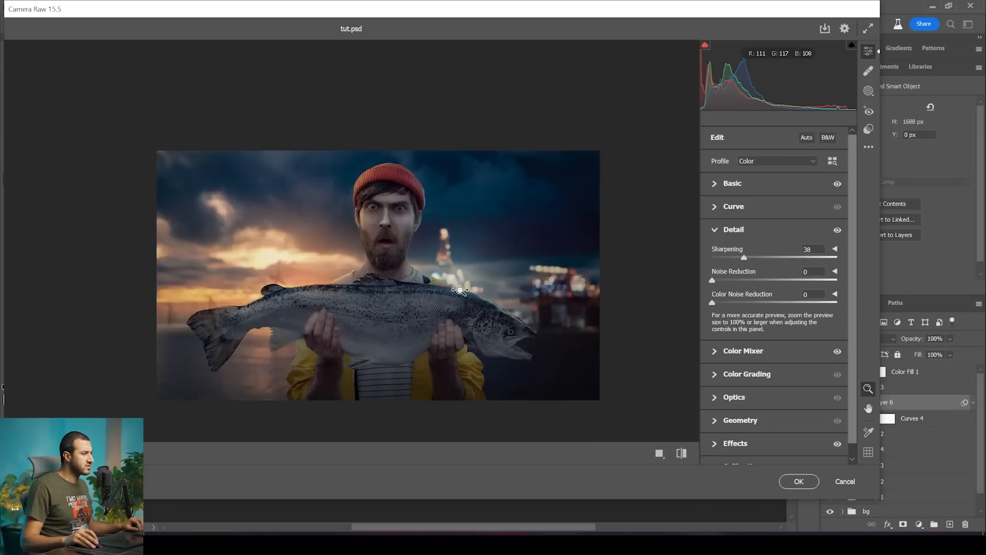
{"action": "left_click_drag", "start_coordinate": [458, 290], "coordinate": [469, 291]}
{"action": "left_click", "coordinate": [681, 452]}
{"action": "left_click", "coordinate": [680, 453]}
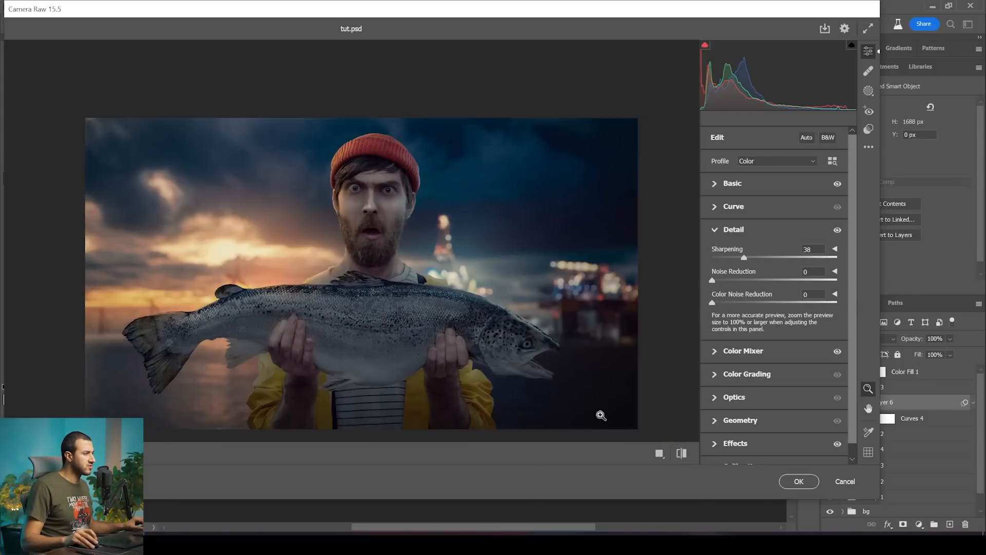